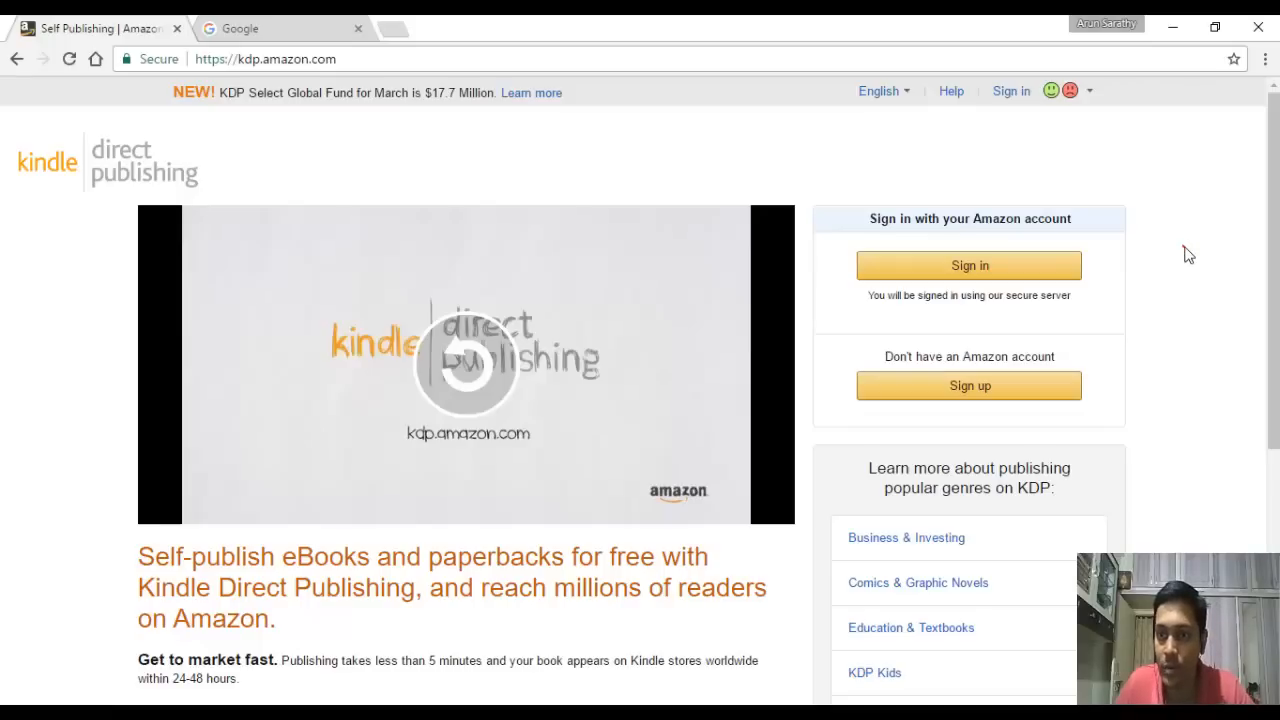
left_click(1158, 229)
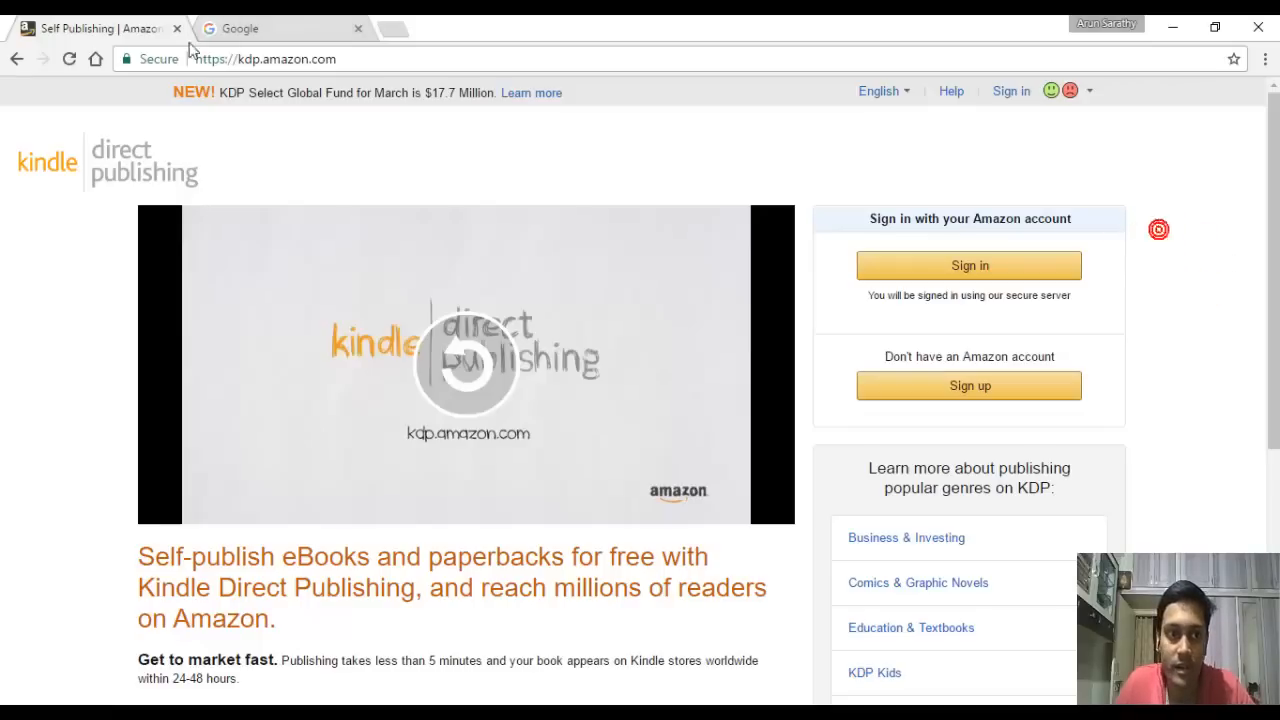
left_click(364, 58)
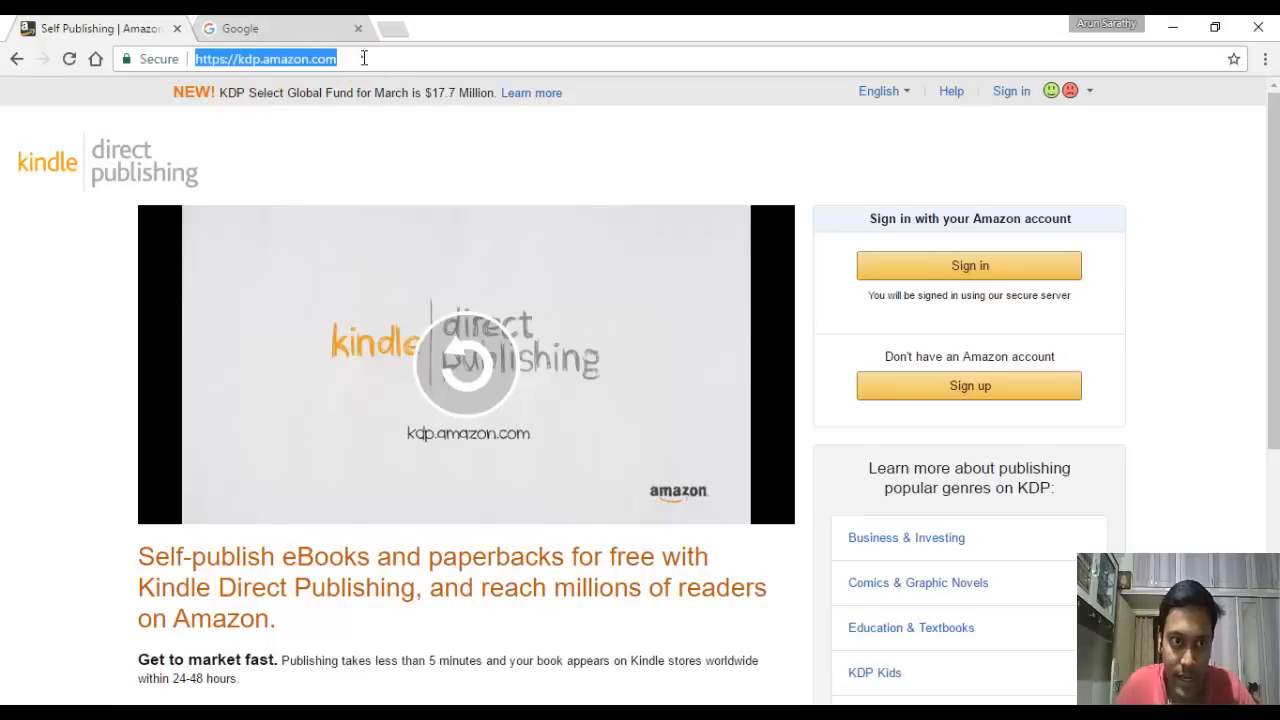
left_click(450, 152)
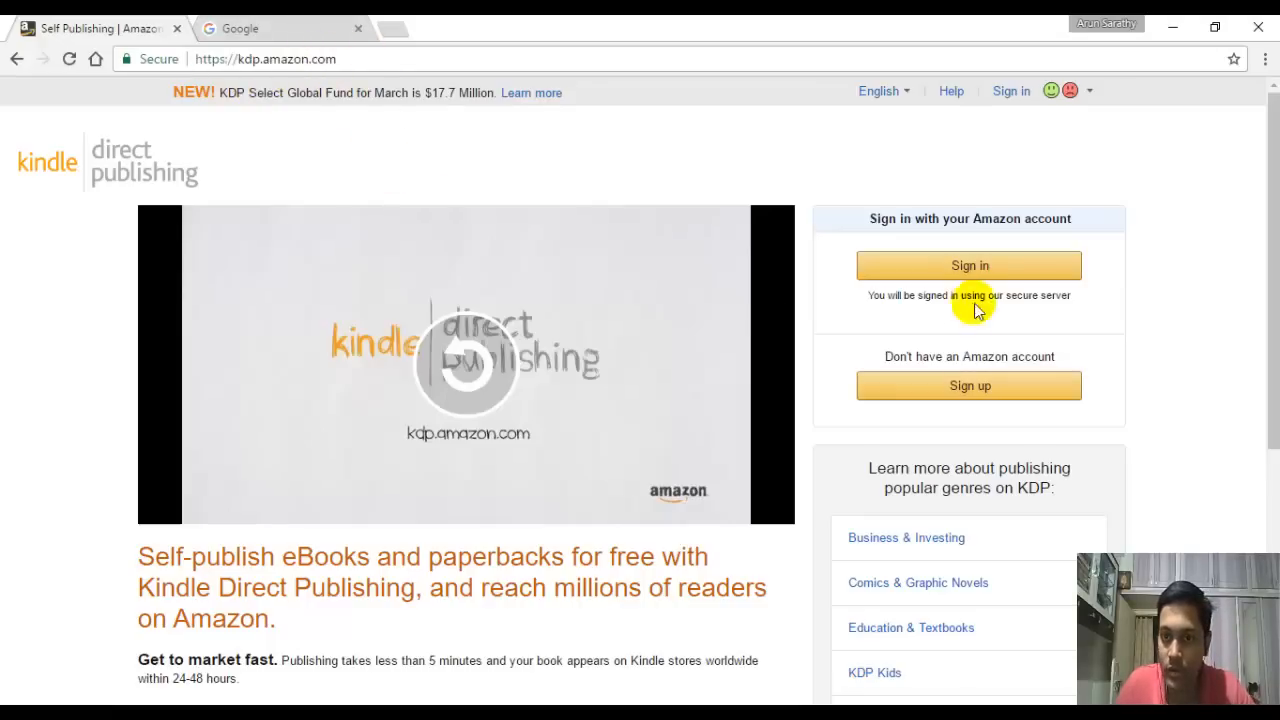
Step: Sign in to Kindle Direct Publishing as a returning customer, entering the account password
left_click(1012, 263)
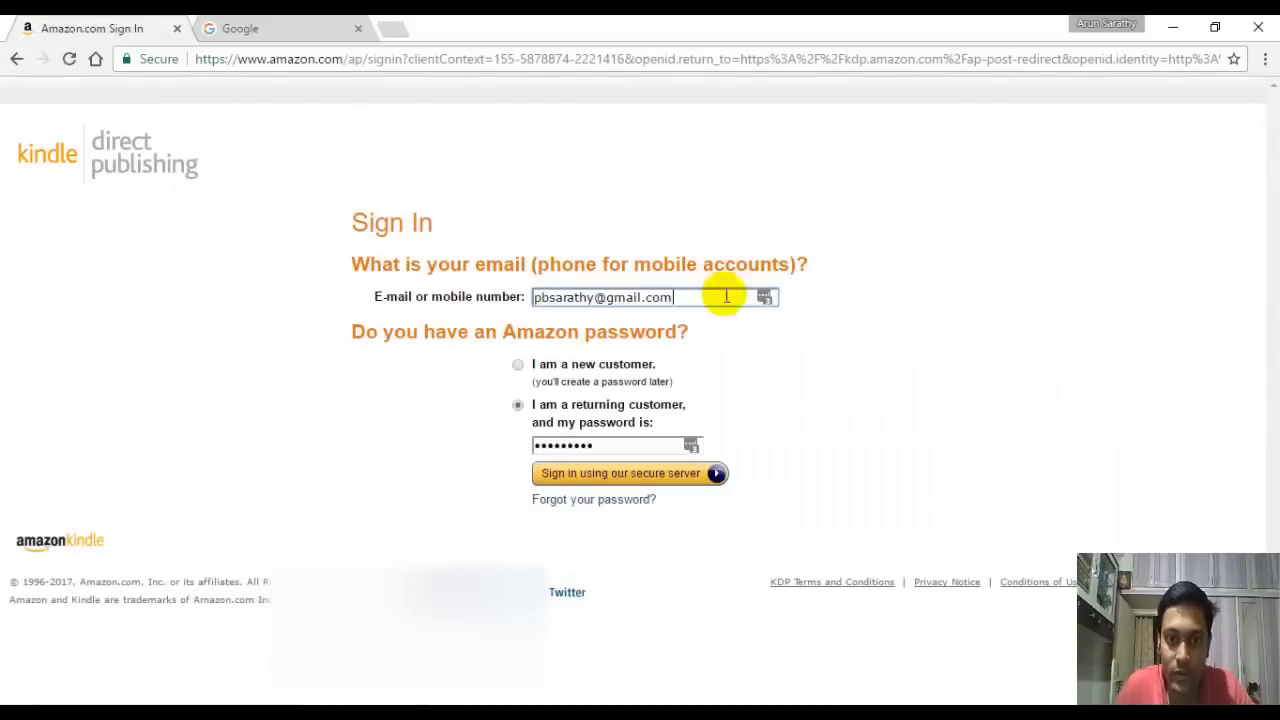
left_click(518, 365)
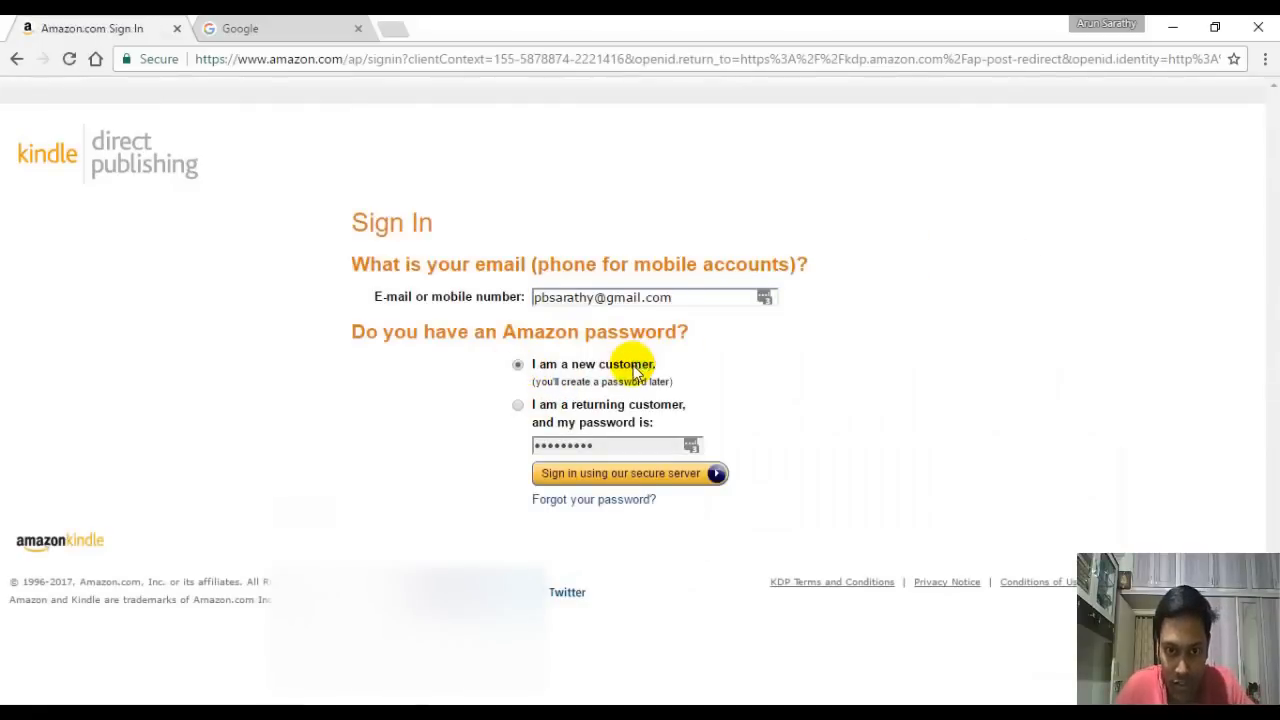
left_click(517, 404)
left_click_drag(688, 444, 474, 445)
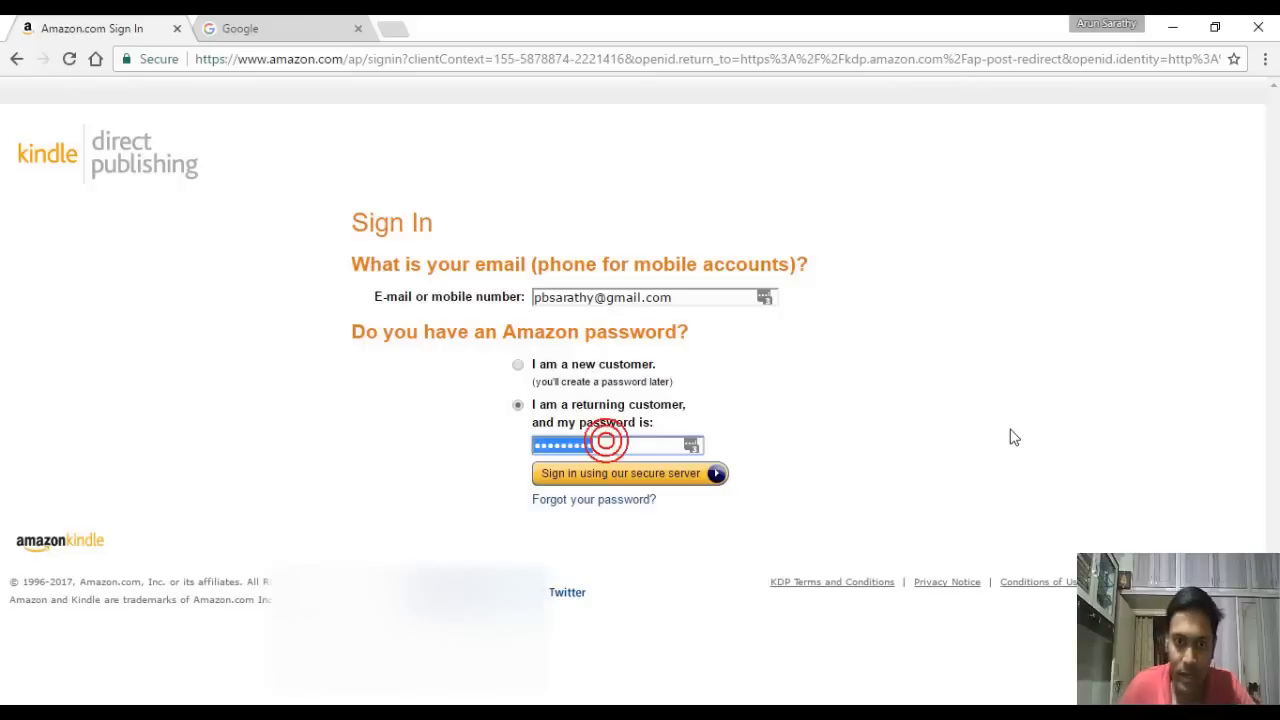
type("••••••")
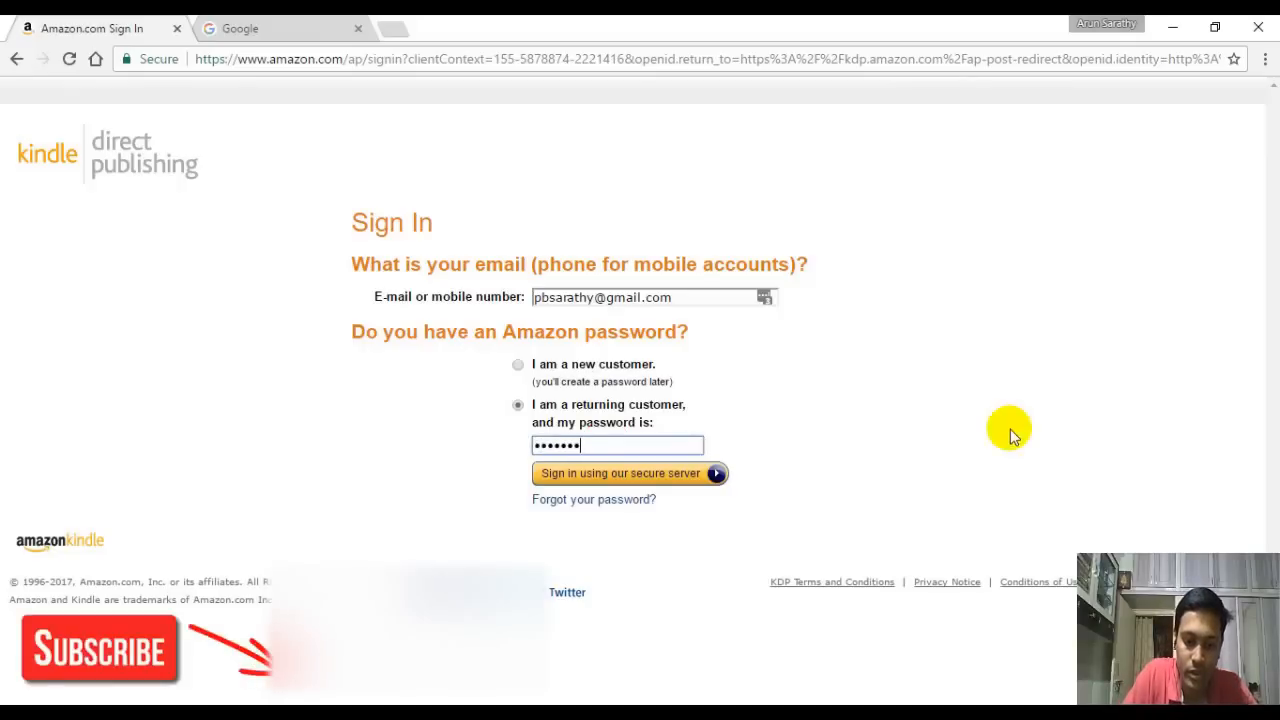
key("Return")
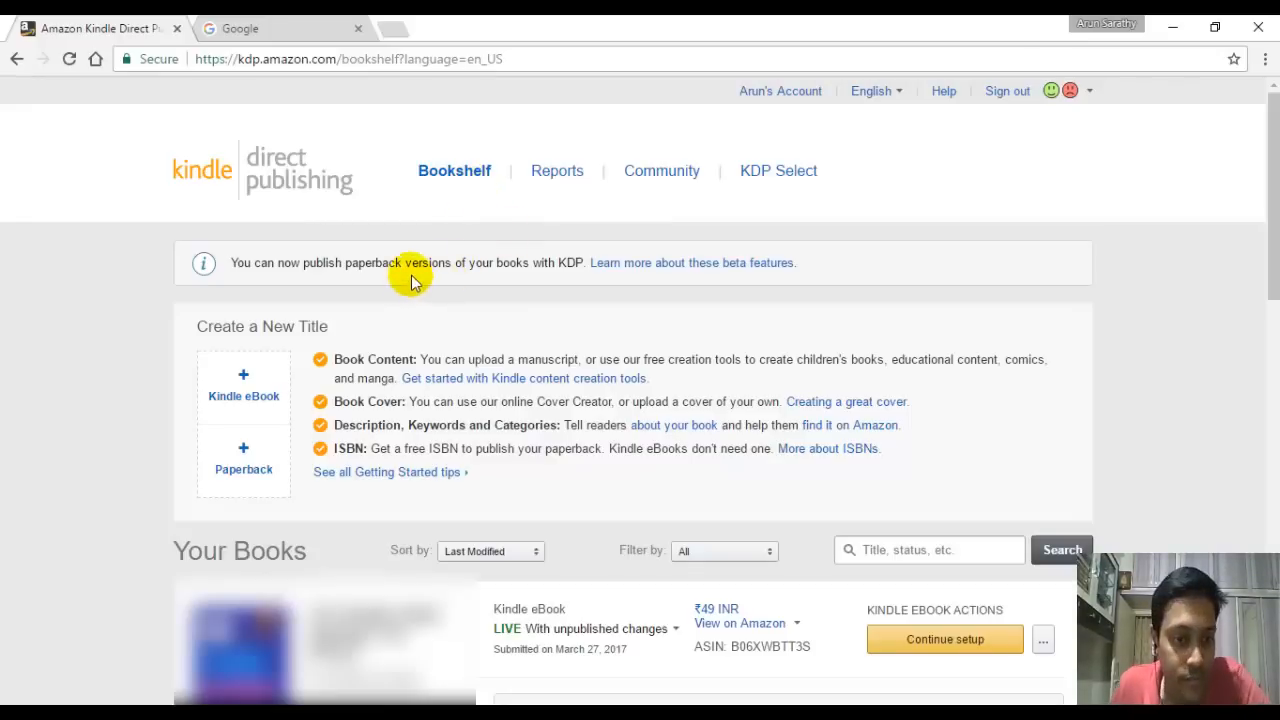
Step: Start creating a new Kindle eBook title from the Bookshelf
scroll(420, 270, "down", 15)
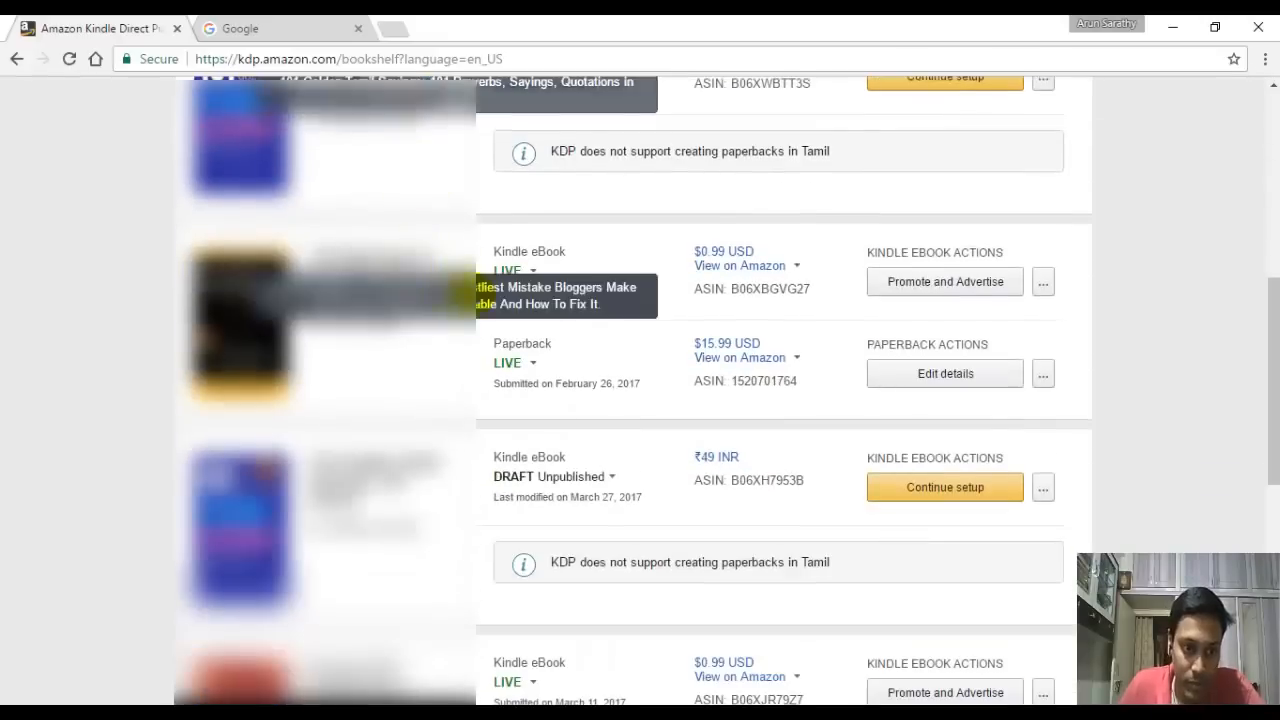
scroll(420, 290, "up", 15)
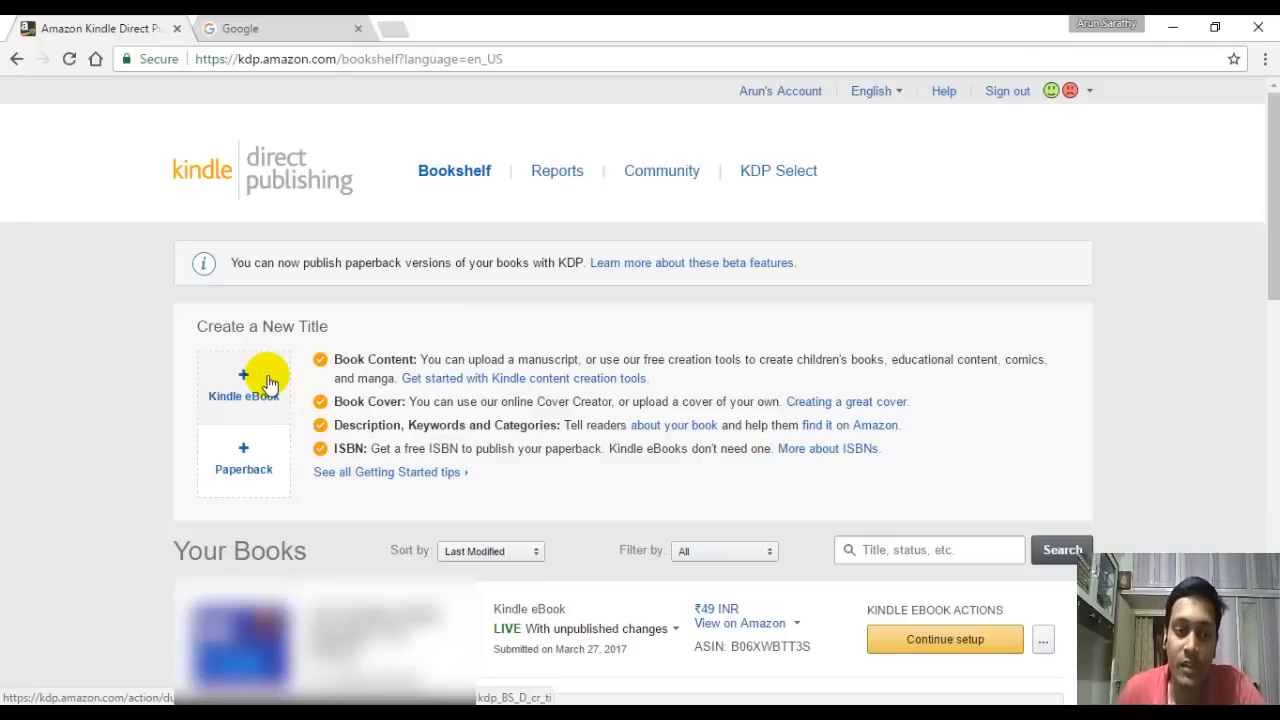
left_click(266, 202)
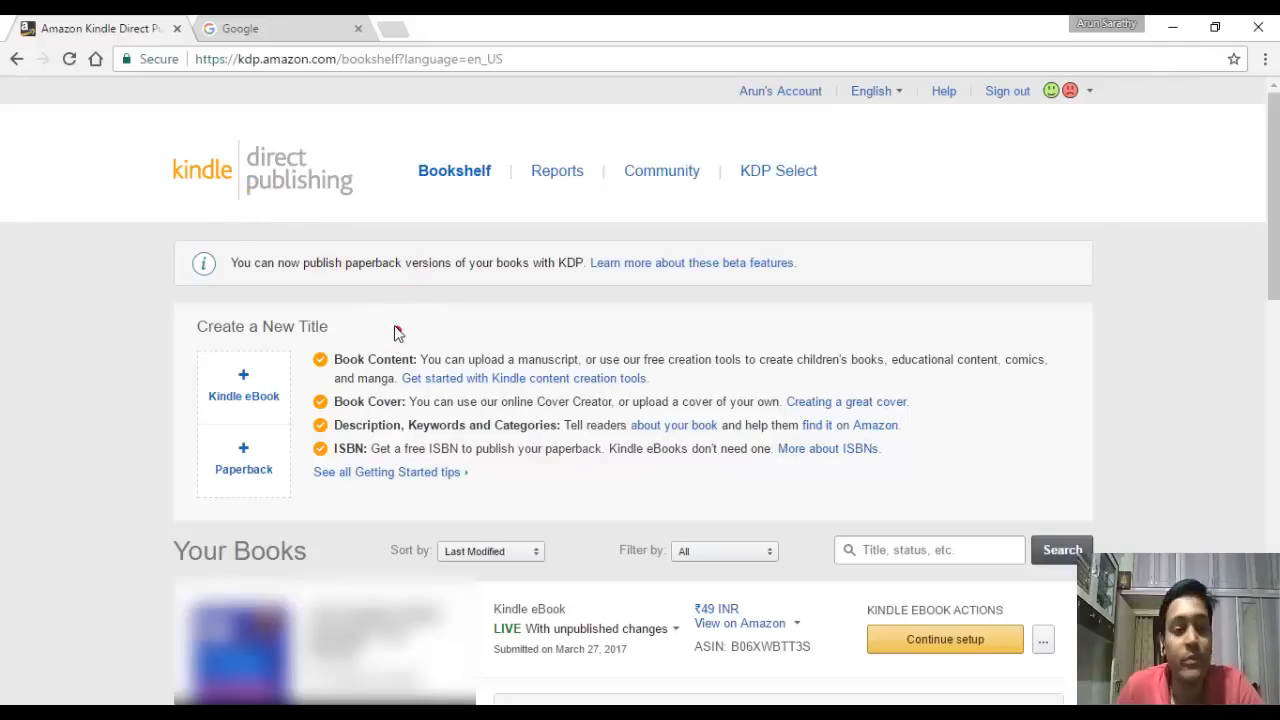
left_click(252, 380)
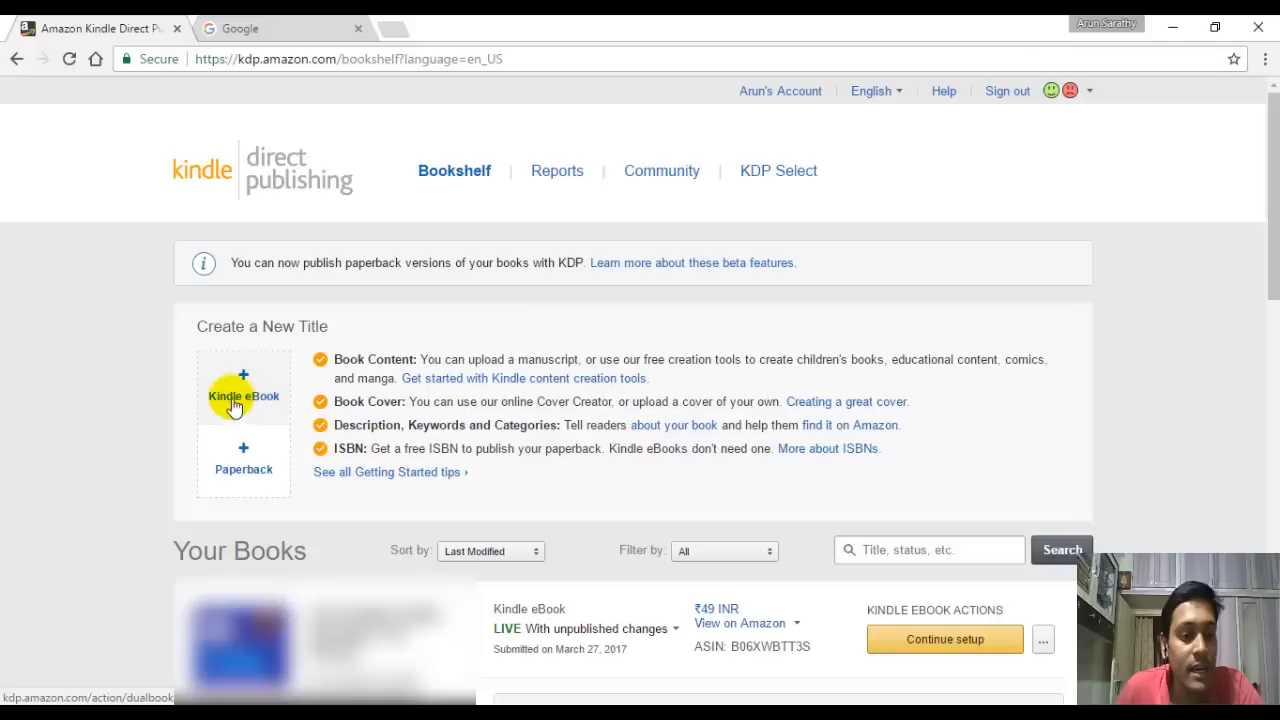
left_click(246, 376)
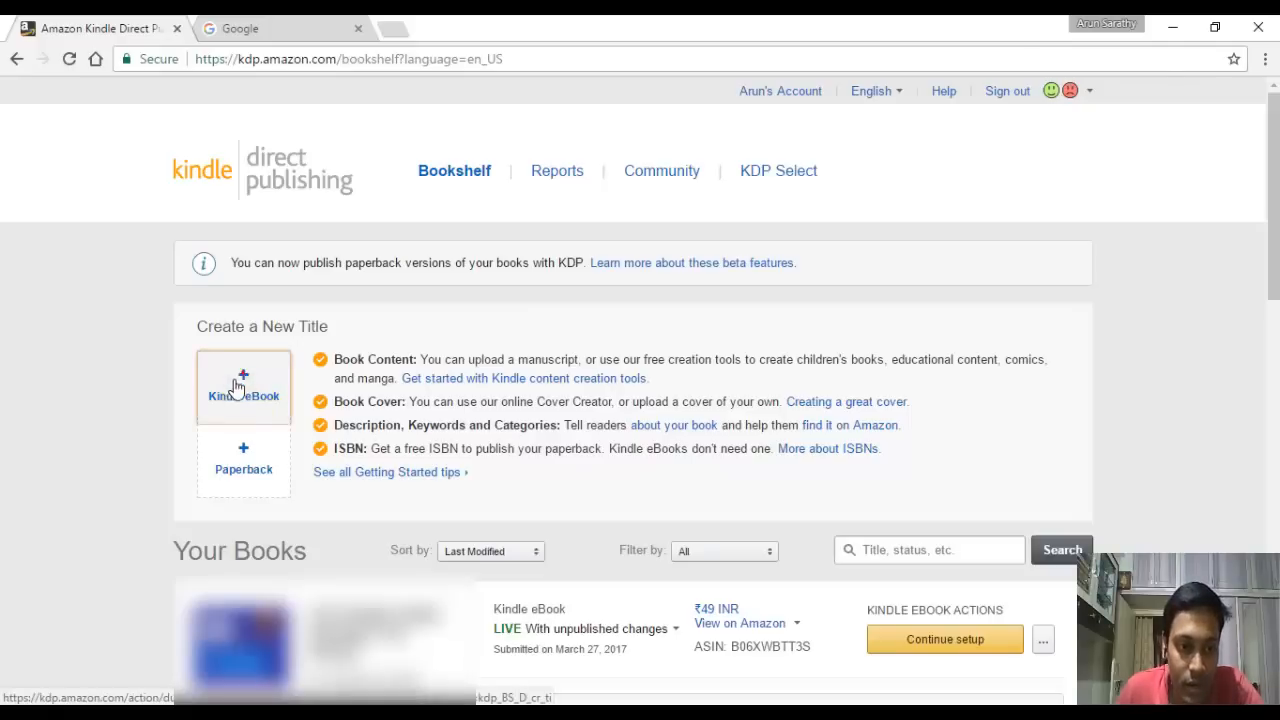
left_click(258, 385)
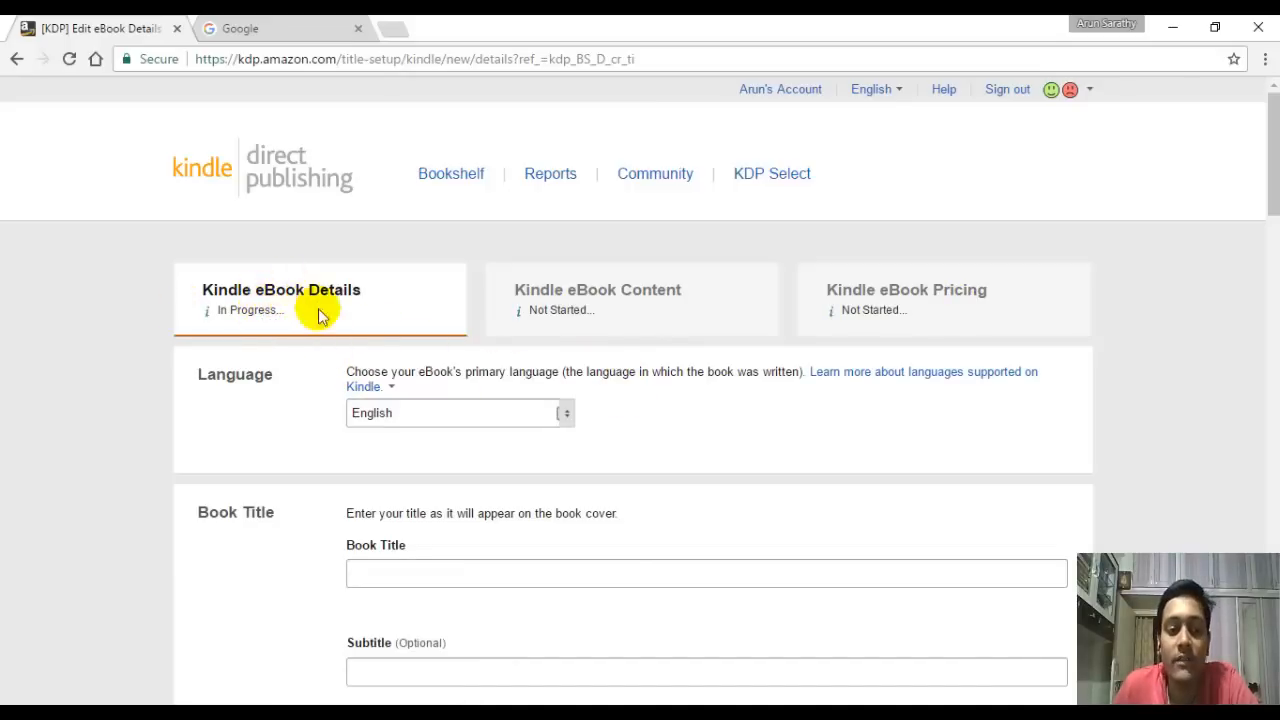
Step: Review the Kindle eBook Details form from the language section down to the pre-order options
left_click_drag(204, 290, 371, 289)
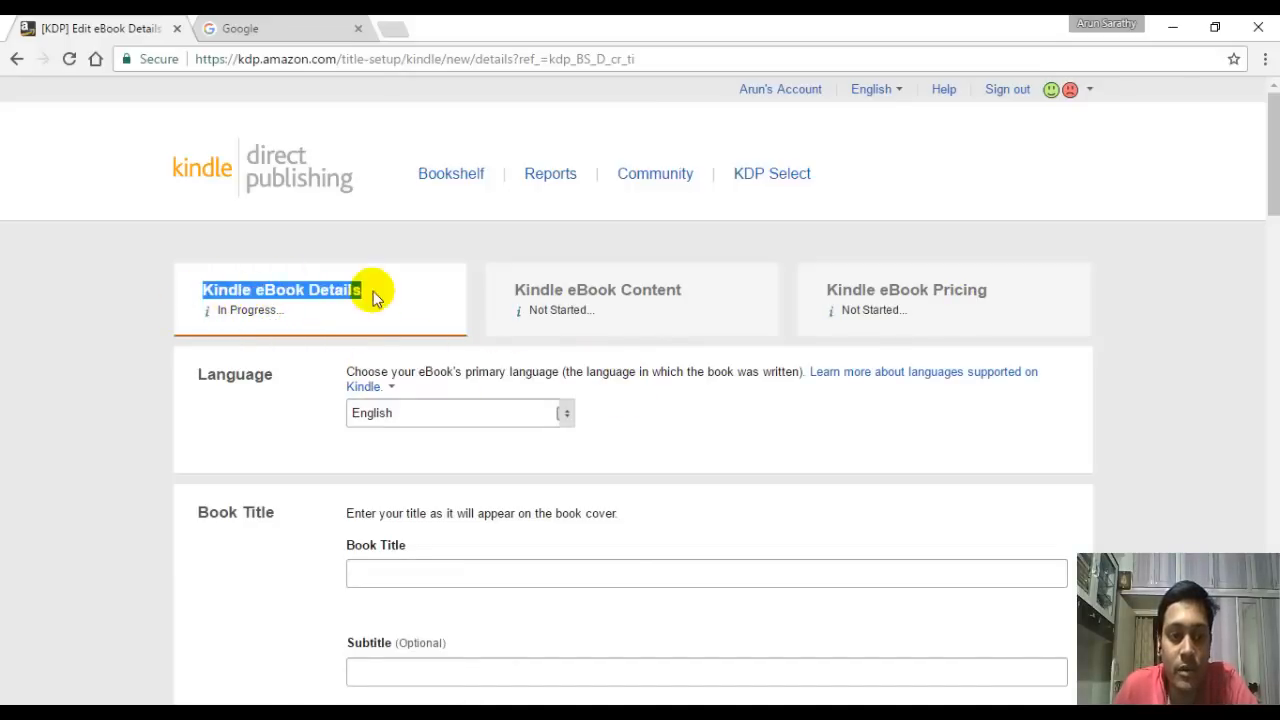
left_click(390, 305)
scroll(296, 400, "down", 15)
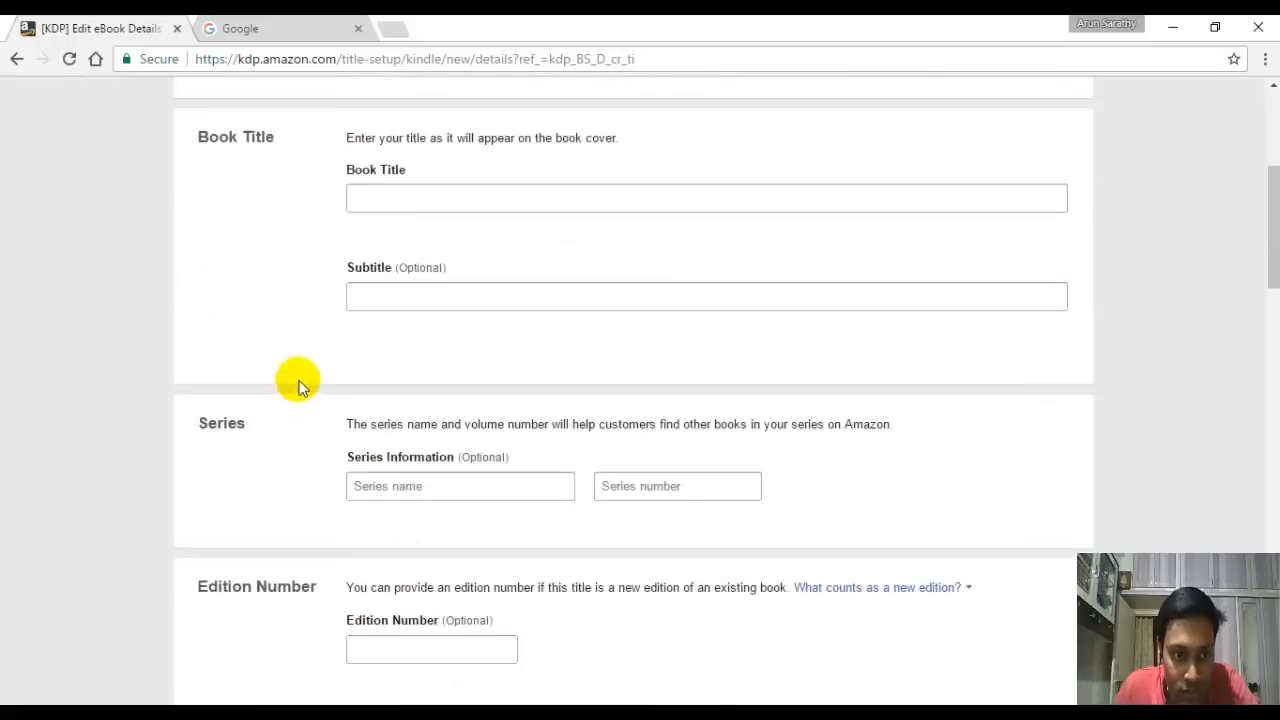
scroll(520, 360, "down", 8)
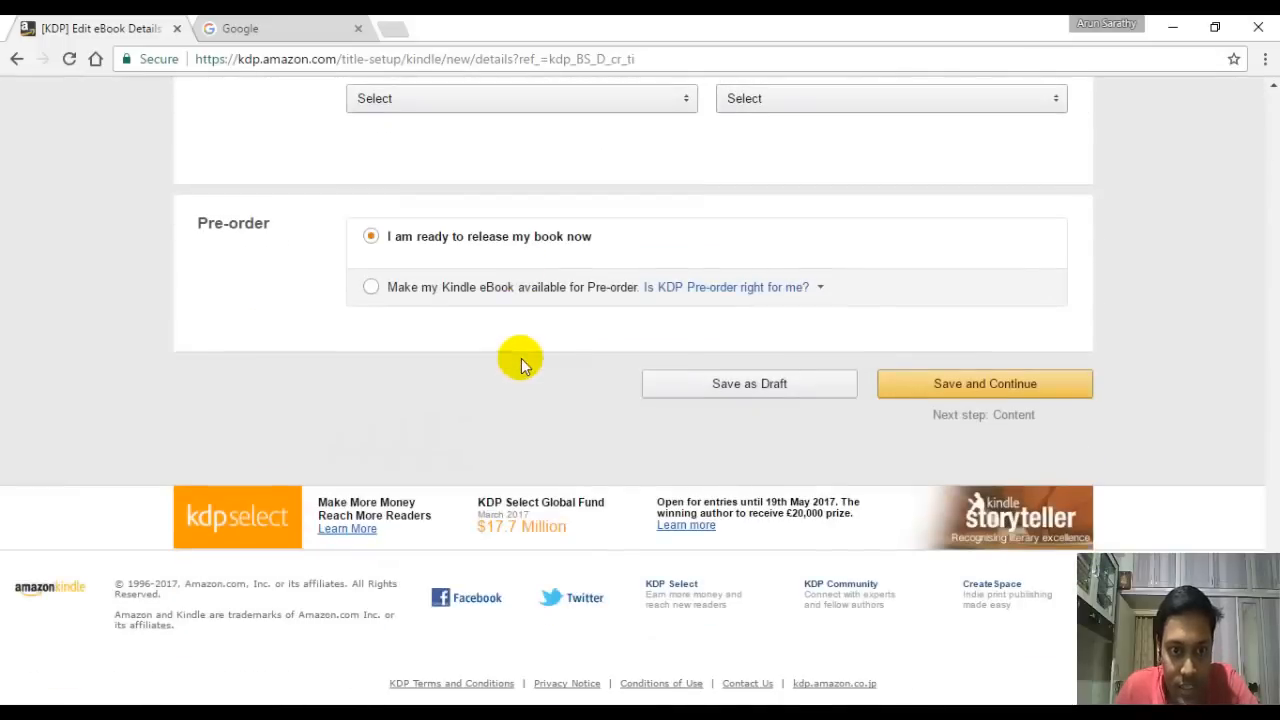
scroll(520, 357, "up", 9)
scroll(507, 333, "up", 15)
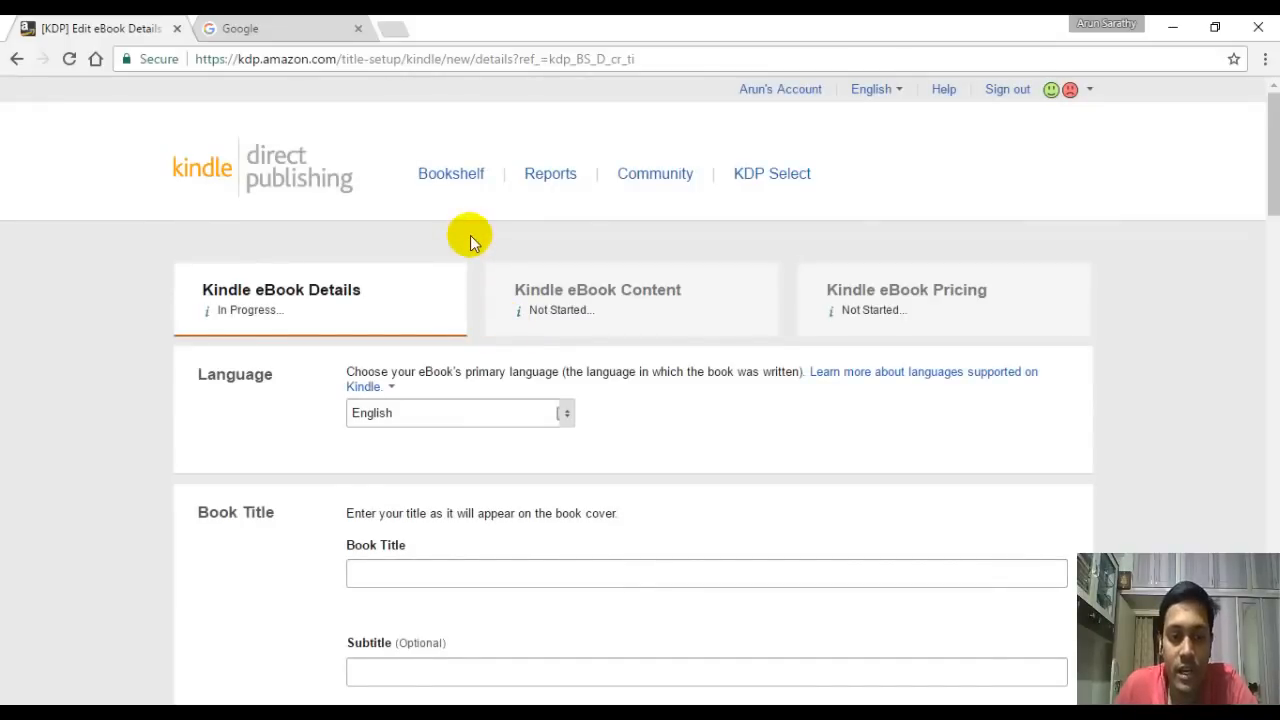
left_click(618, 414)
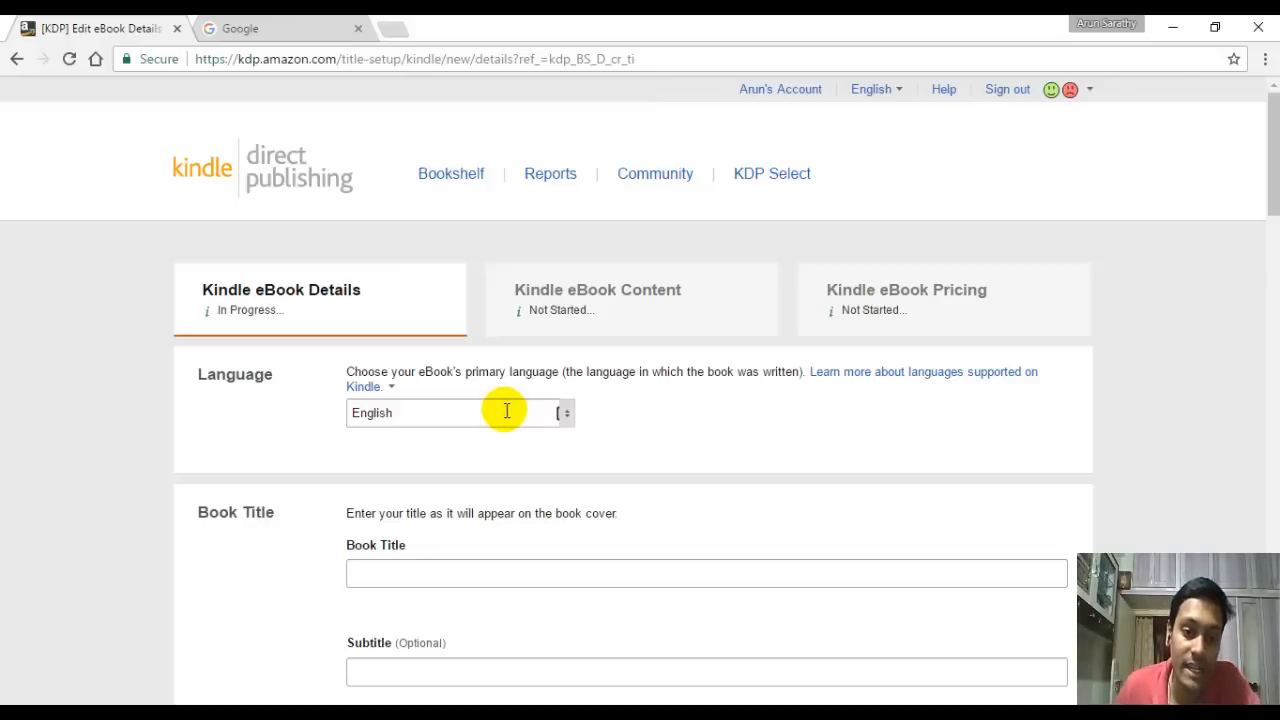
Step: Search the eBook's primary language list for "Tamil" and for "mala", clearing the entry after each
left_click(414, 411)
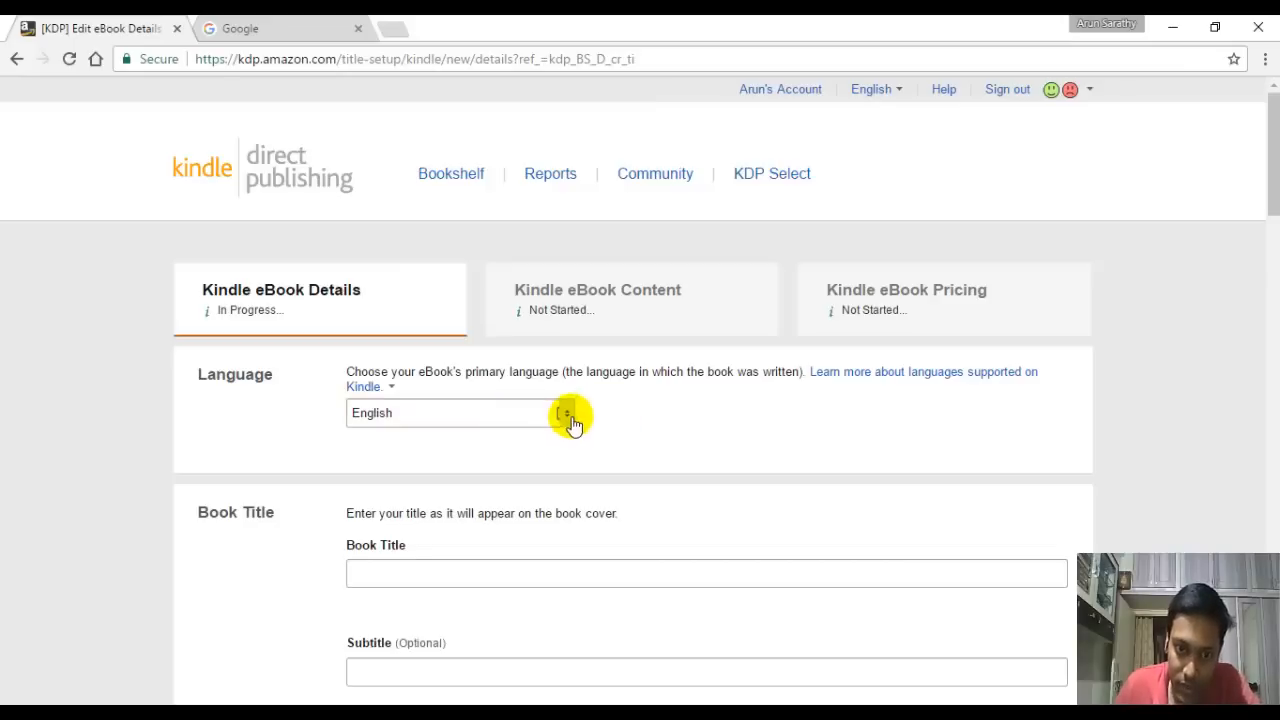
left_click(567, 418)
double_click(443, 419)
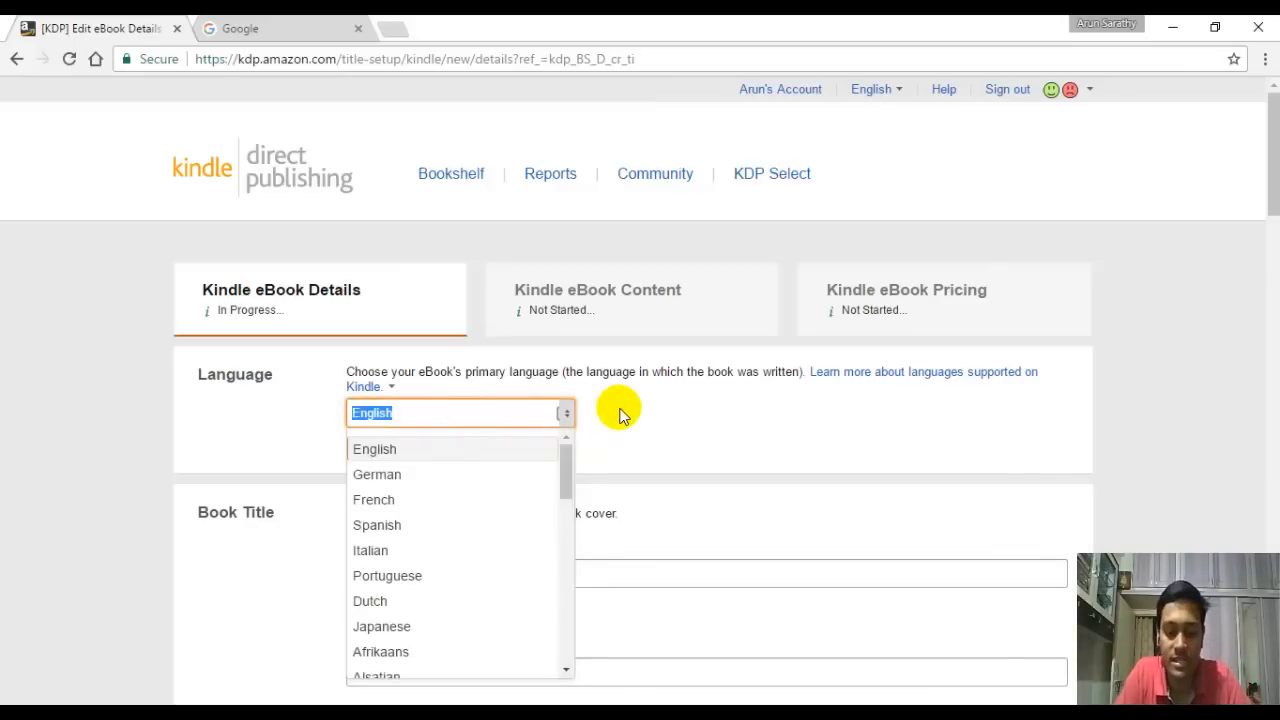
type("Tamil")
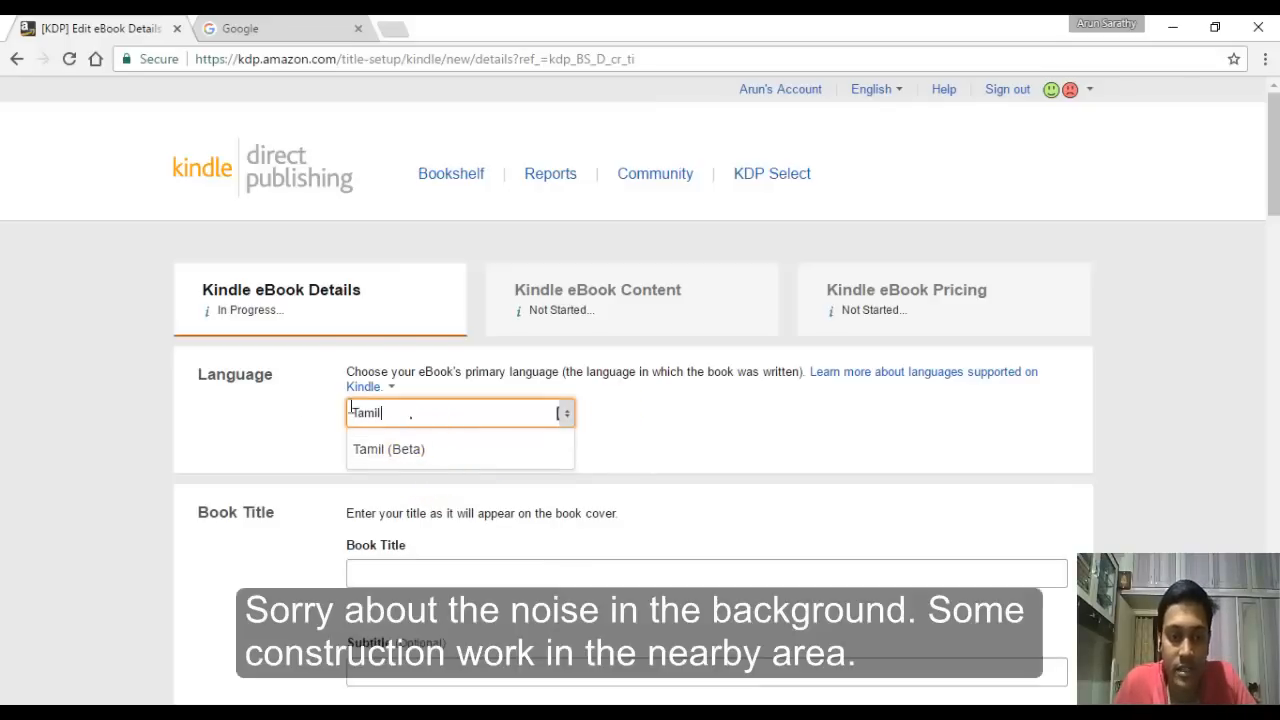
left_click_drag(410, 416, 298, 413)
type("mala")
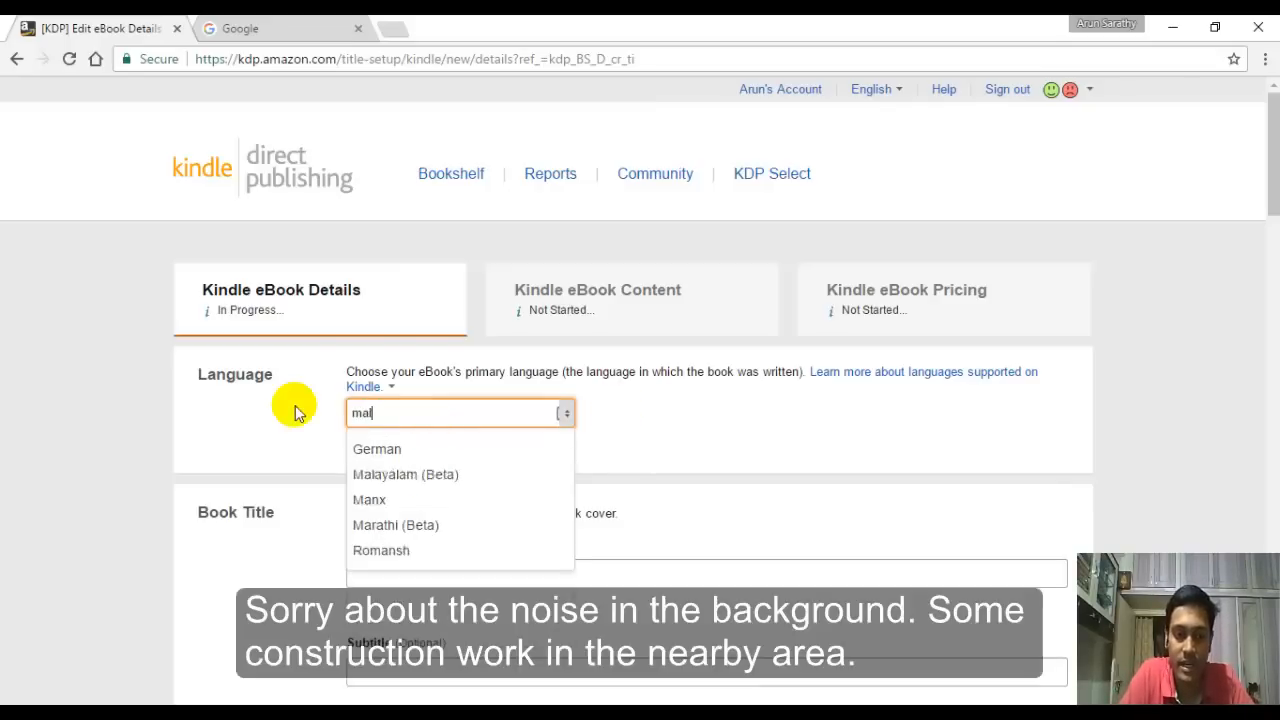
key("BackSpace")
key("BackSpace")
key("BackSpace")
key("BackSpace")
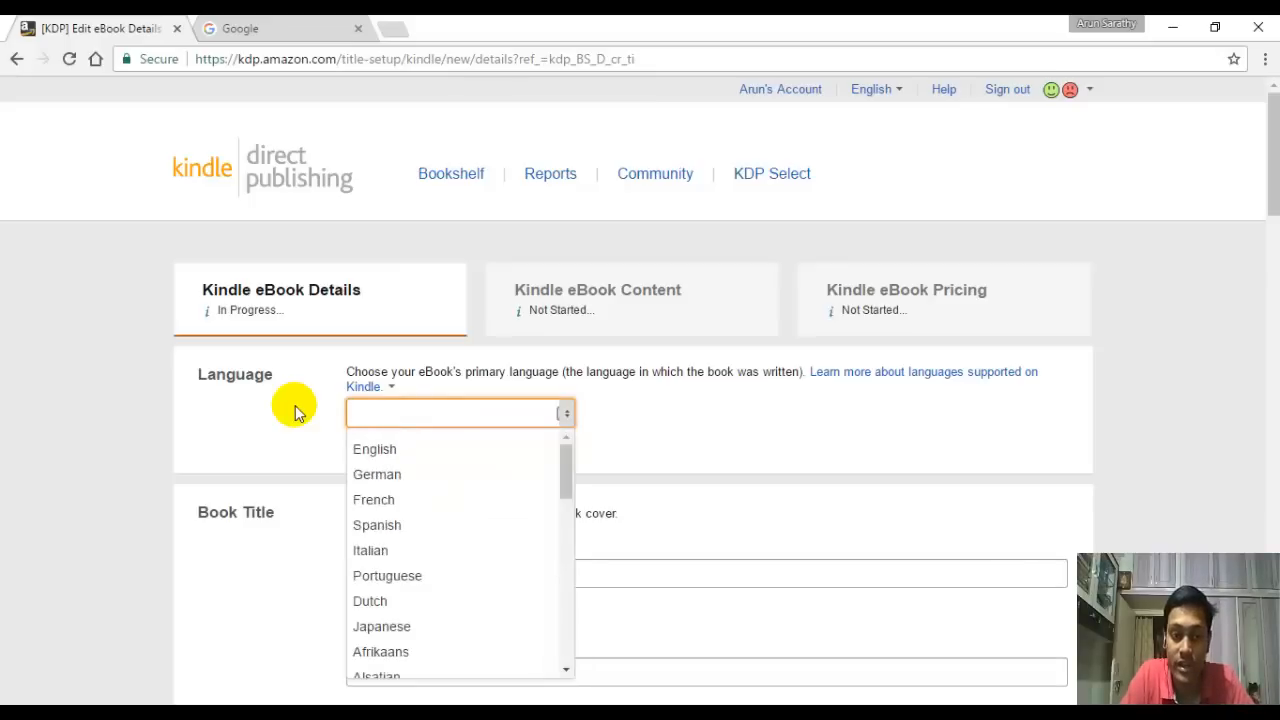
Step: Search the primary language list for "hind" and for "guja", clearing the entry after each
type("hind")
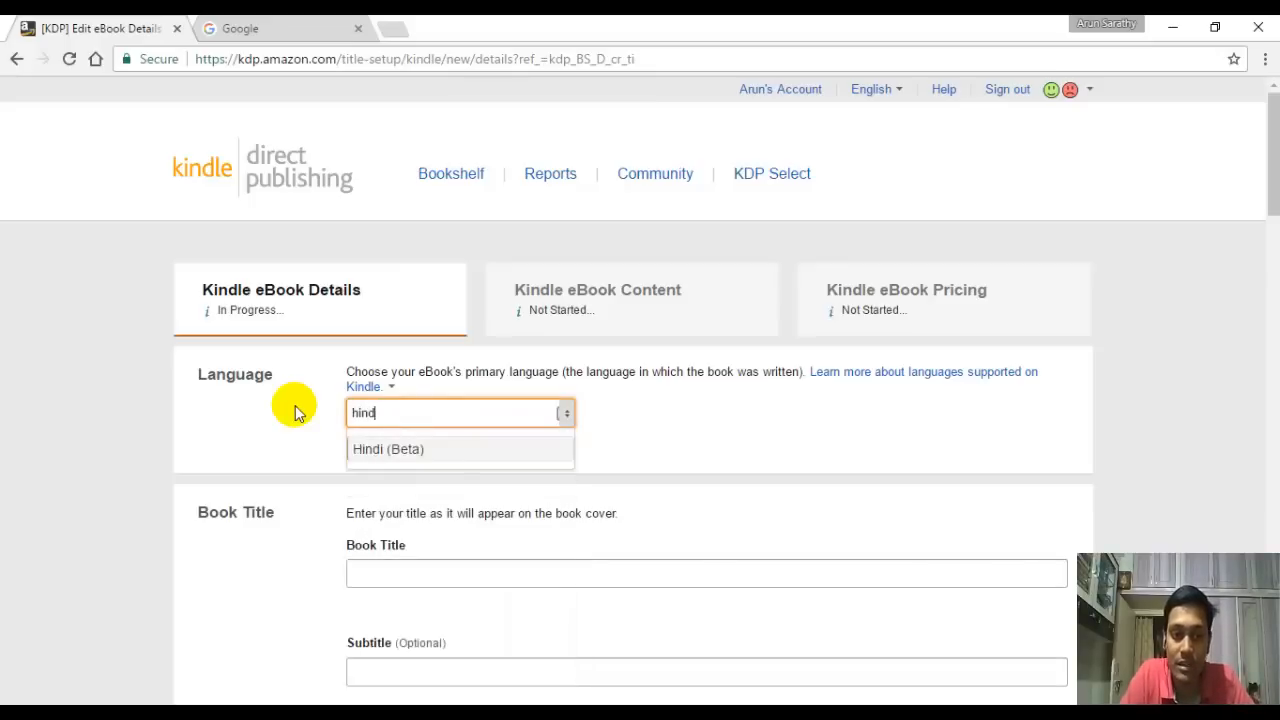
key("BackSpace")
key("BackSpace")
key("BackSpace")
key("BackSpace")
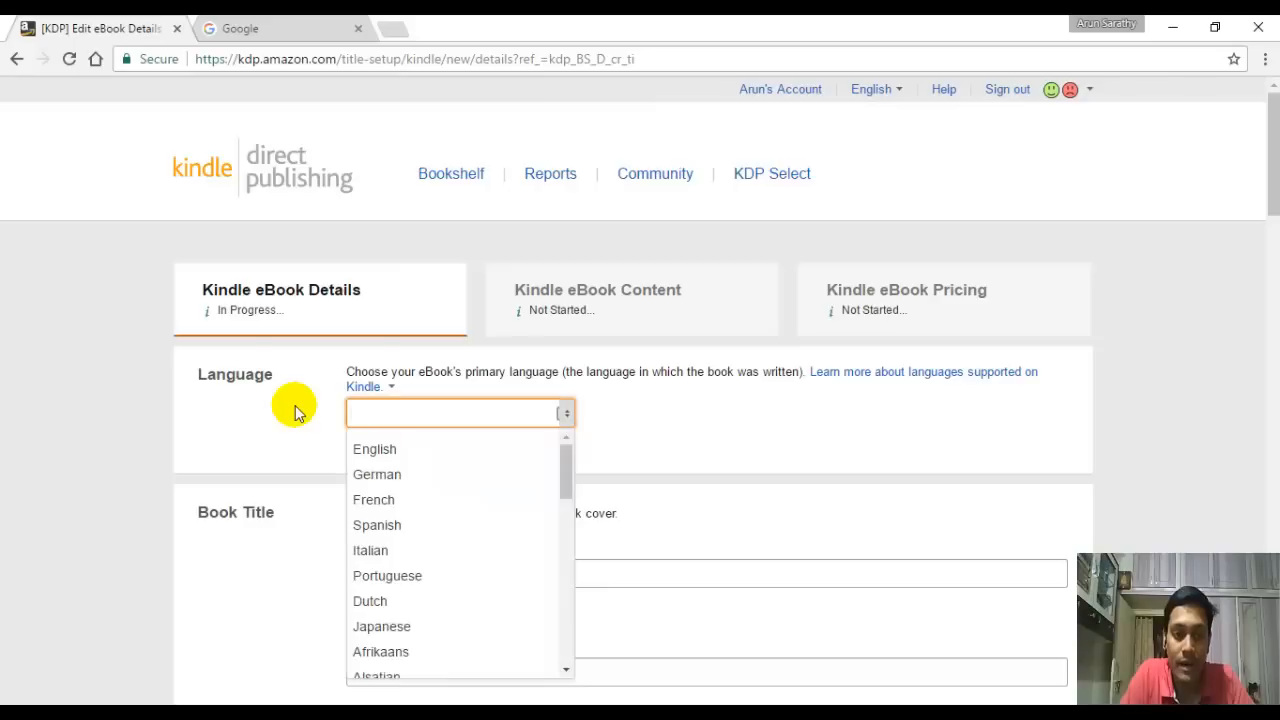
type("guja")
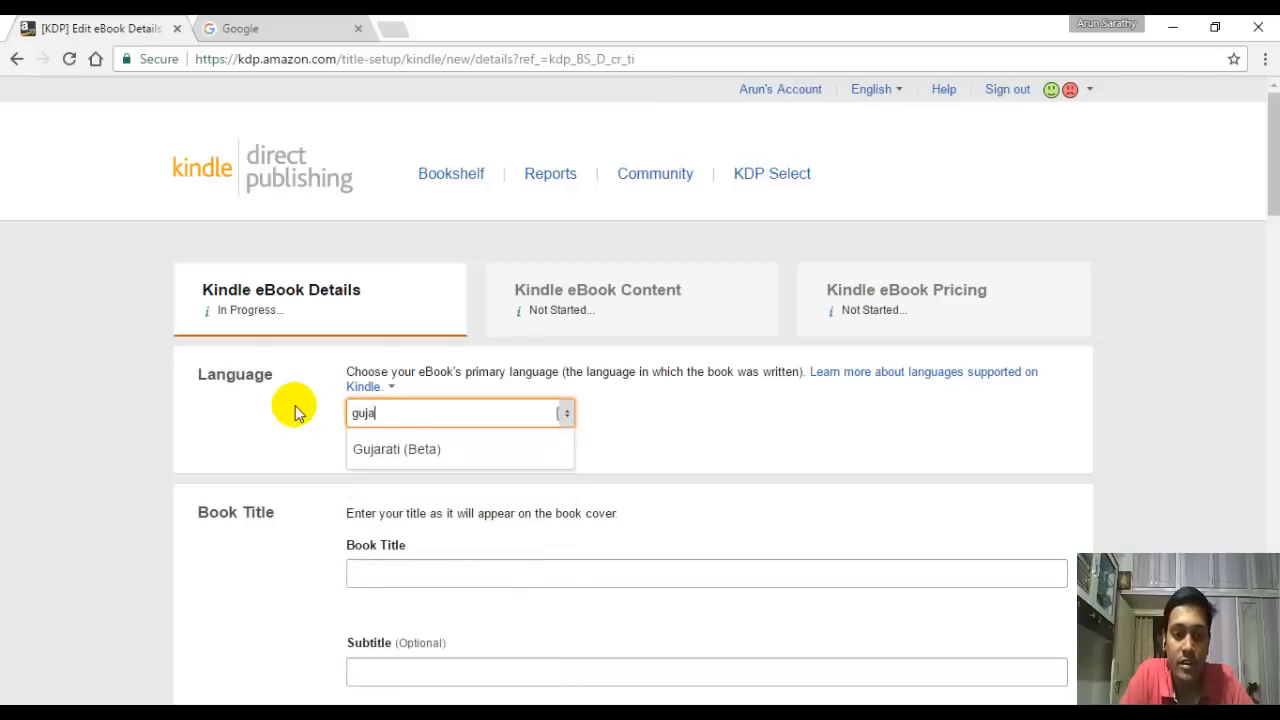
key("BackSpace")
key("BackSpace")
key("BackSpace")
Step: Search the primary language list for "mara" and for "telu", clearing the entry after each
type("mara")
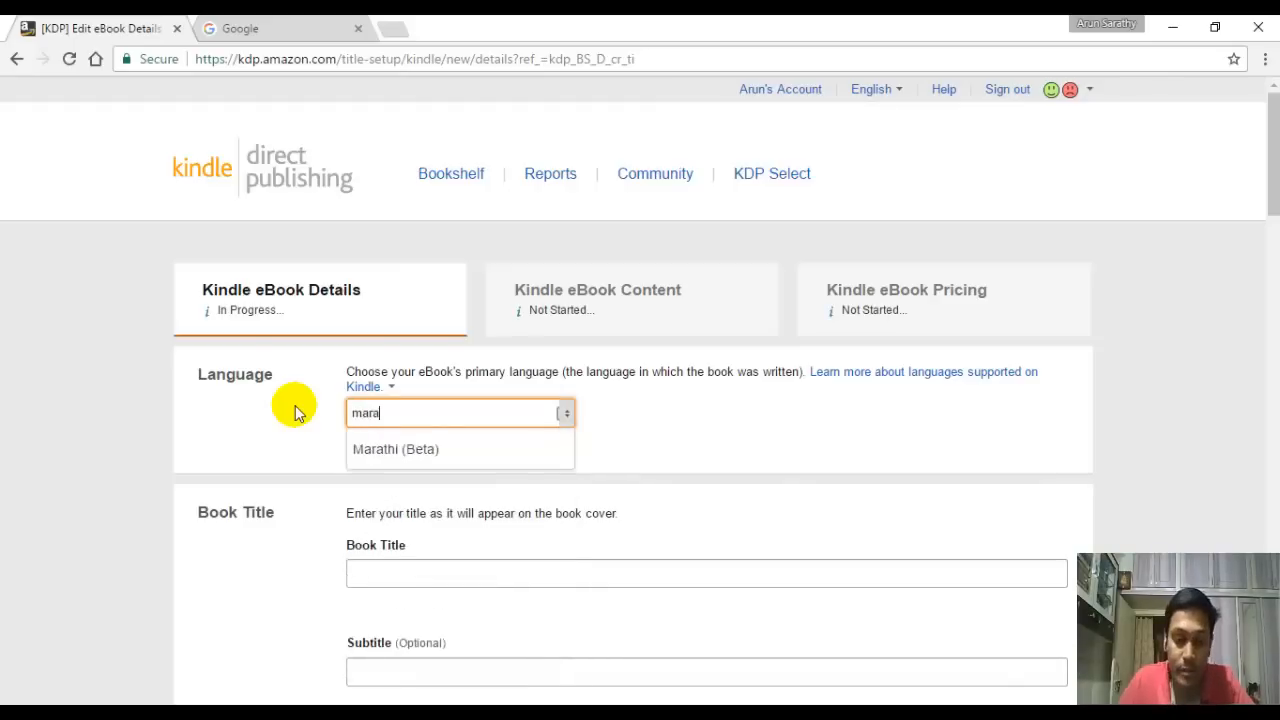
key("BackSpace")
key("BackSpace")
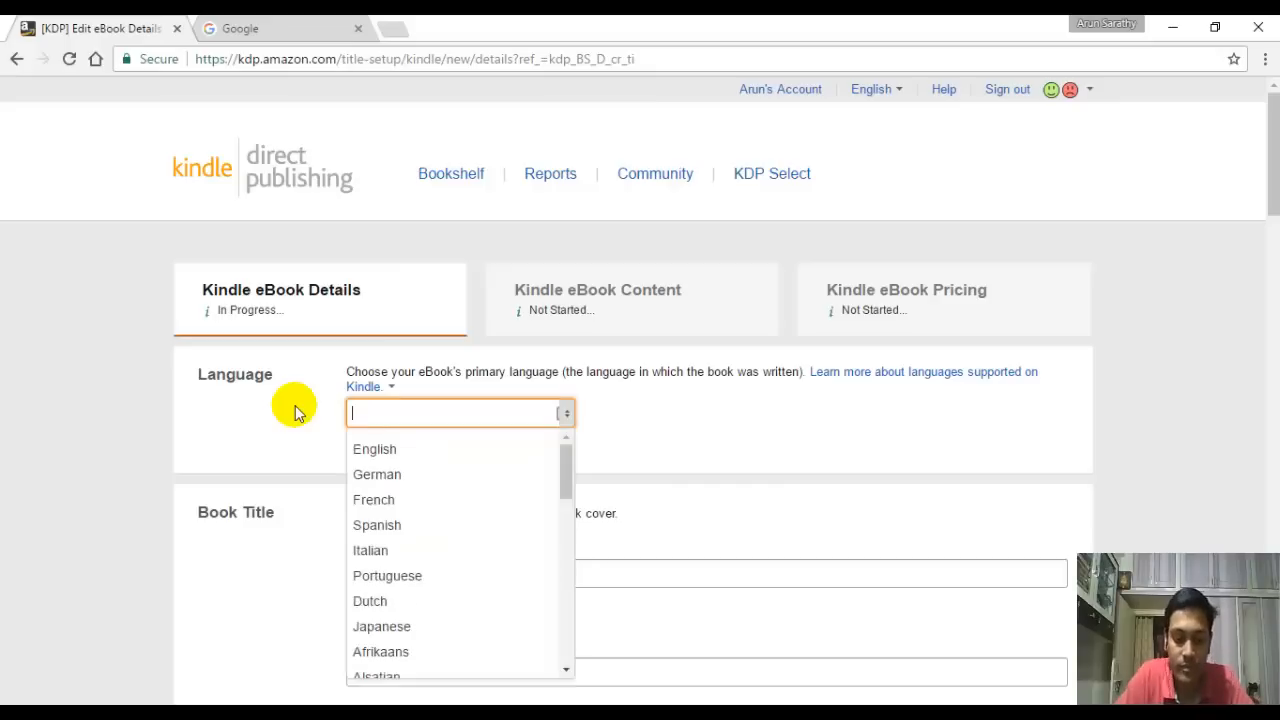
type("telu")
key("BackSpace")
key("BackSpace")
key("BackSpace")
key("BackSpace")
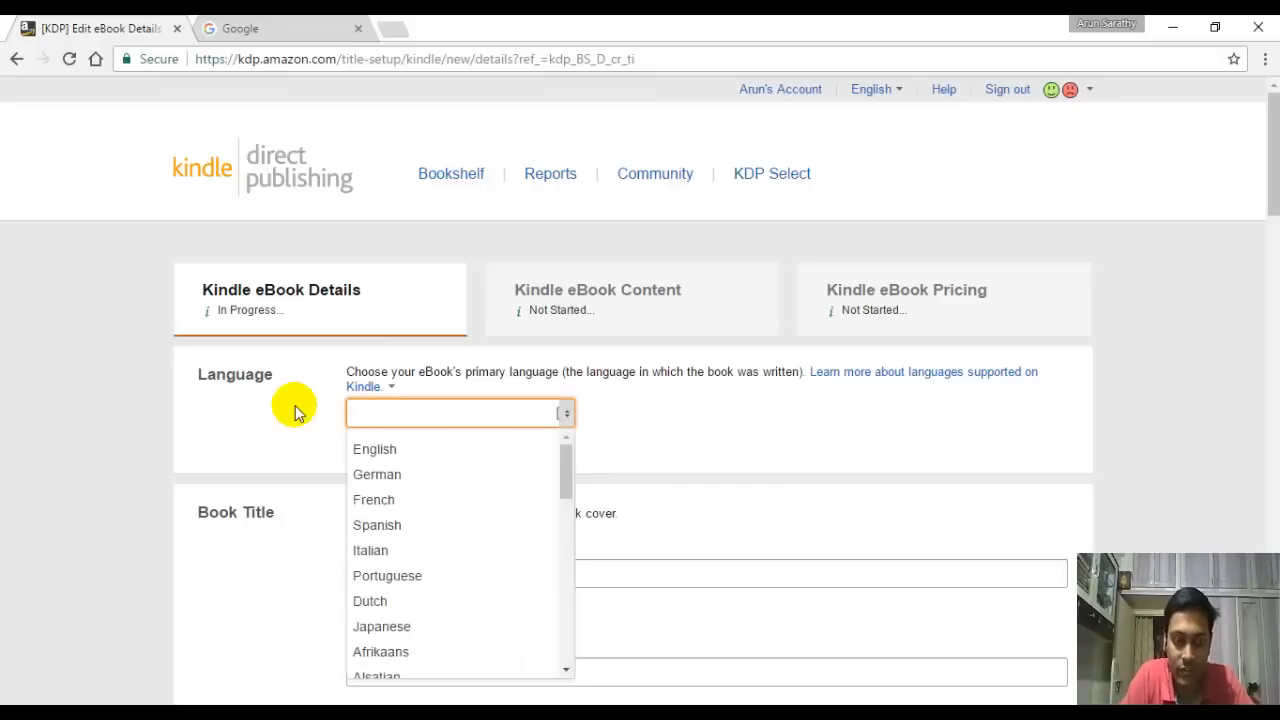
Step: Set the eBook's primary language to Tamil (Beta)
left_click(546, 447)
left_click(566, 413)
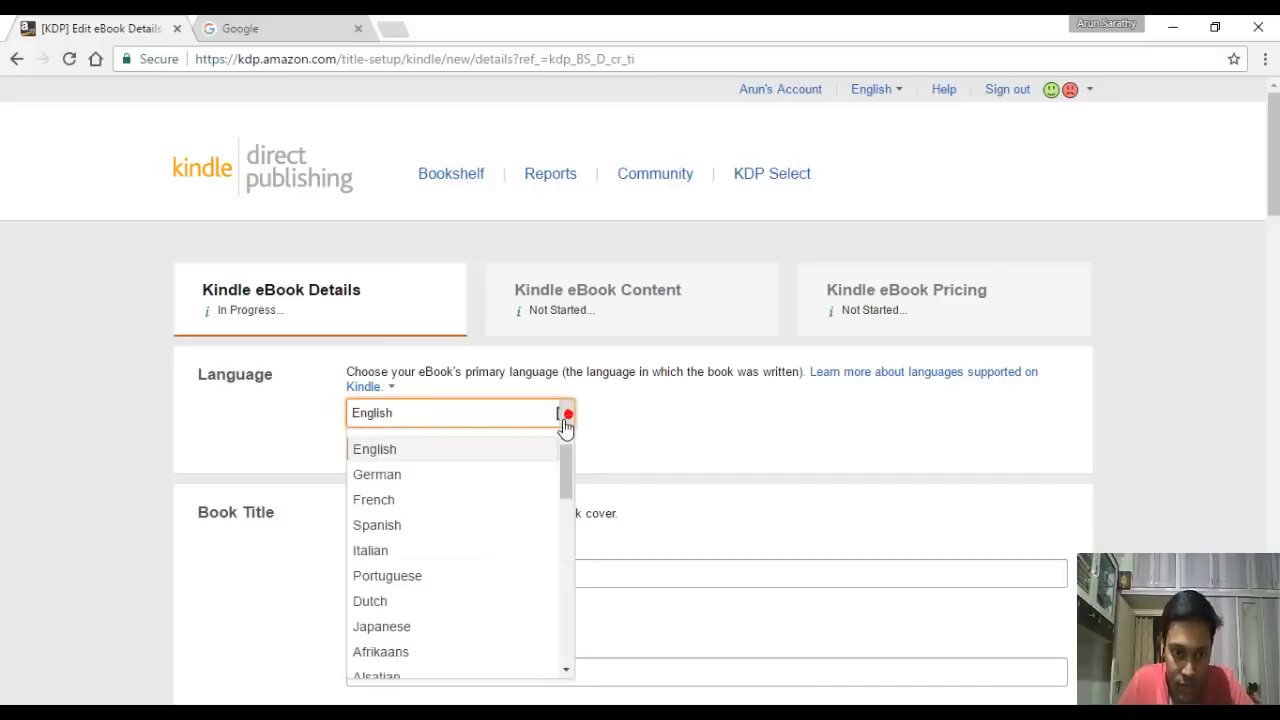
left_click_drag(568, 447, 571, 634)
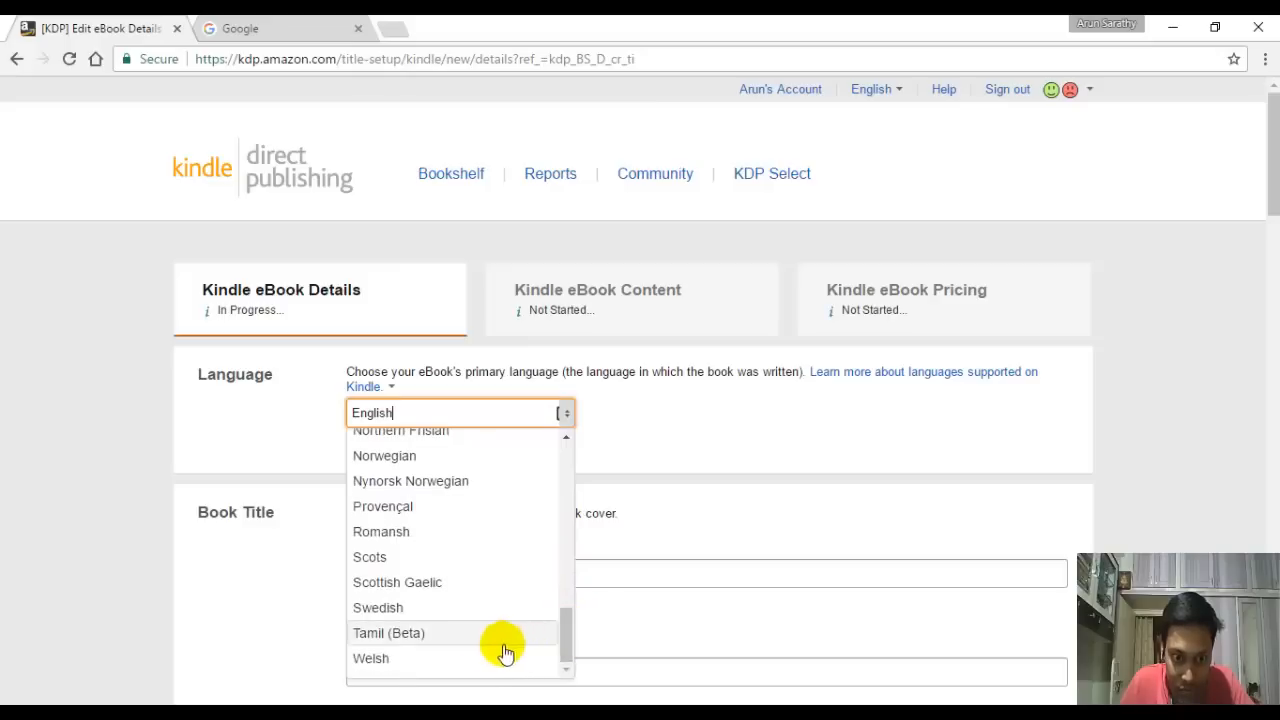
left_click(442, 634)
left_click(623, 417)
Step: Read the beta language support notice about accepted file formats for books in Indian languages
scroll(623, 417, "down", 1)
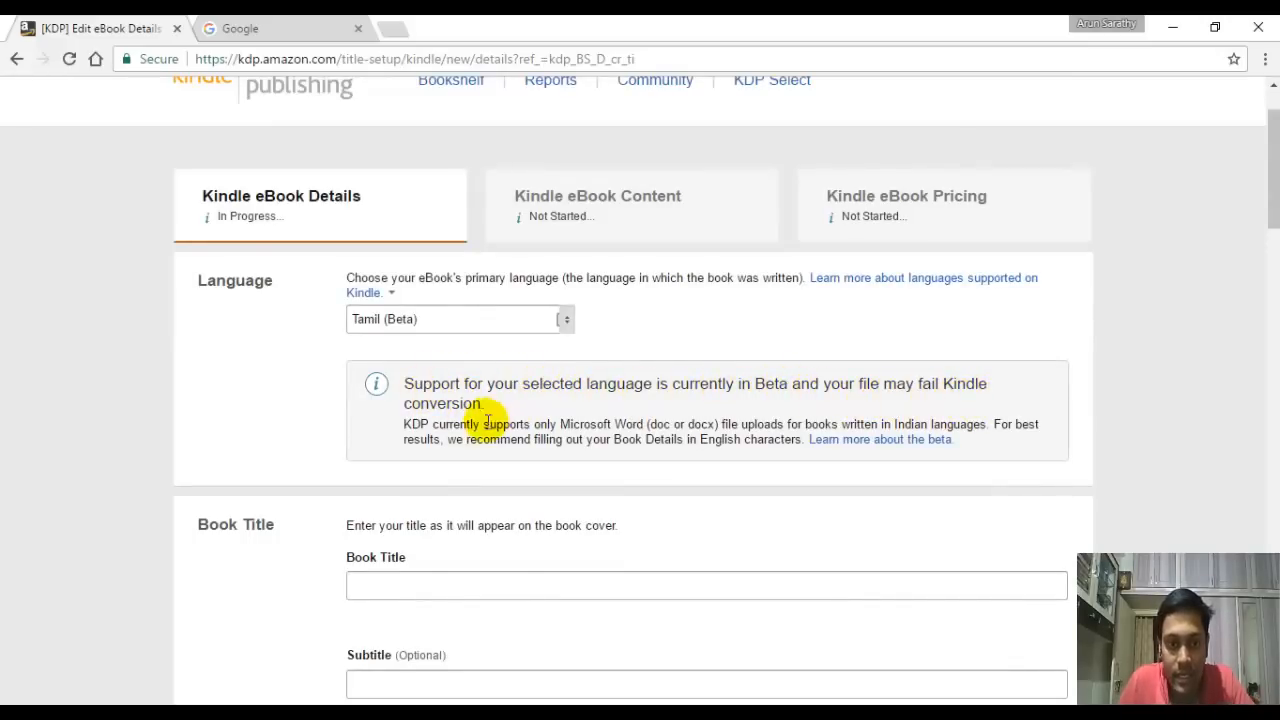
left_click(518, 400)
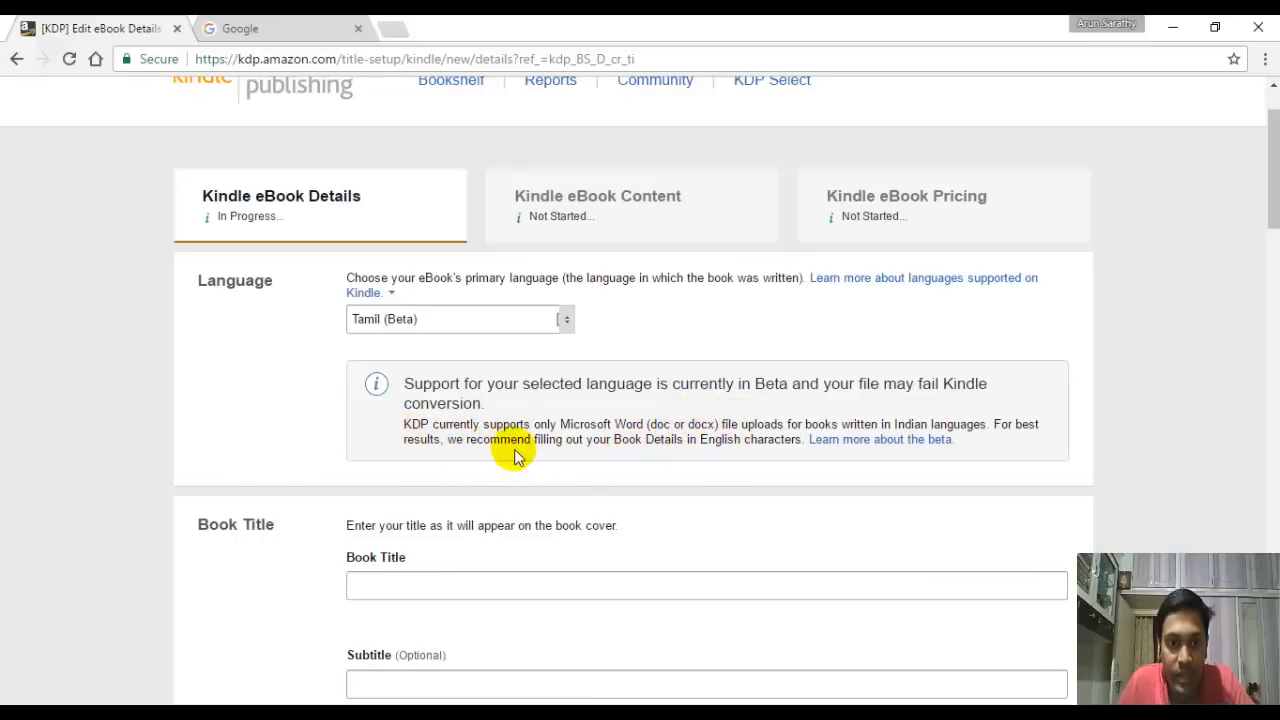
left_click_drag(405, 427, 665, 427)
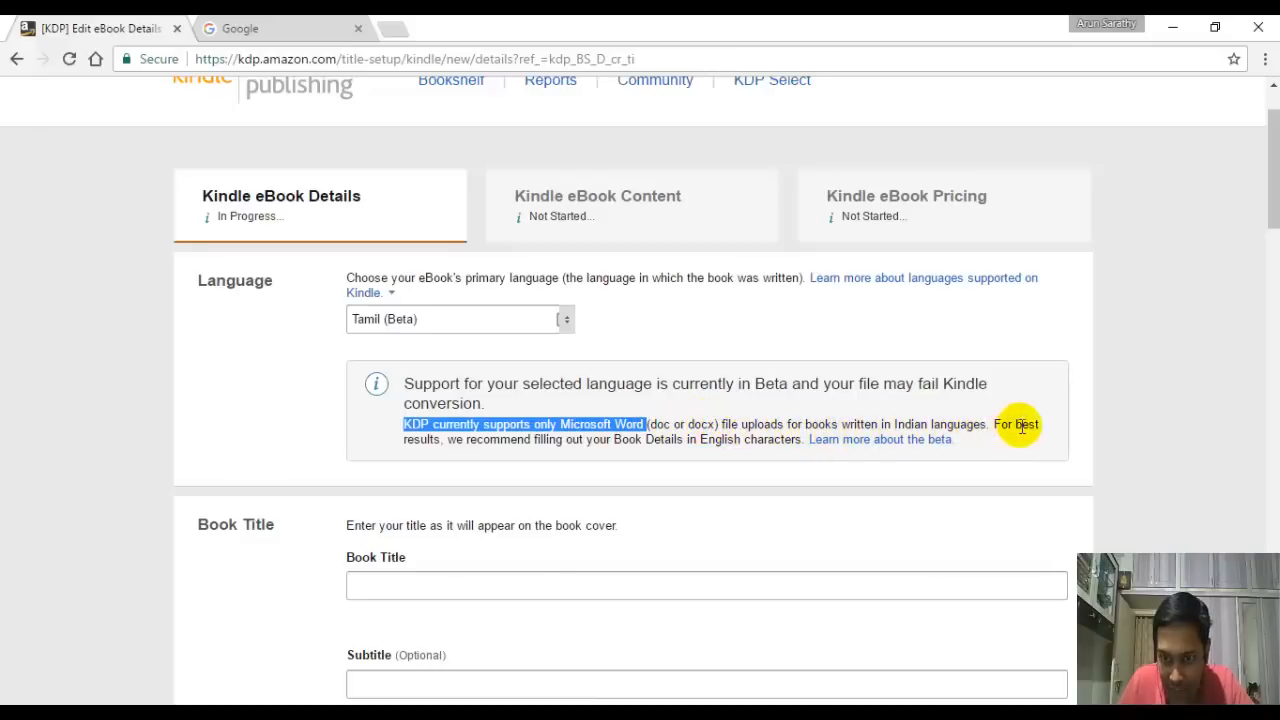
Step: Set the book title to "Sample and Descriptive Book Title"
left_click(524, 447)
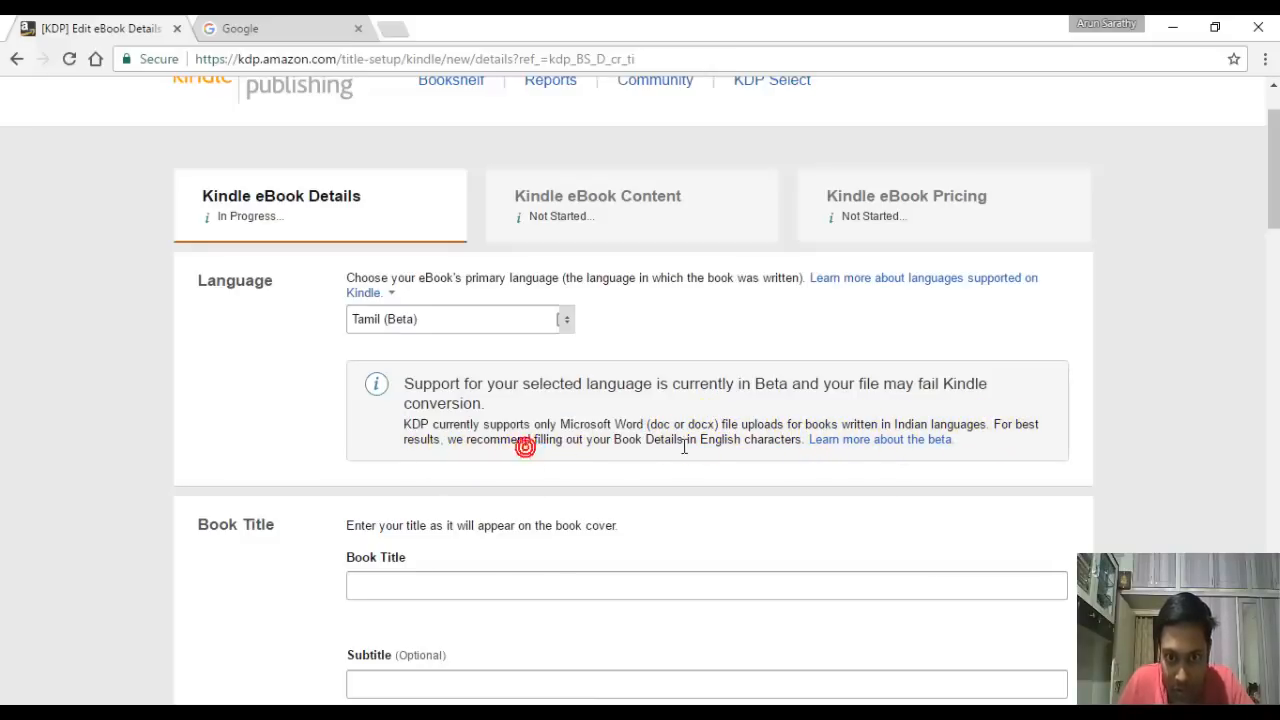
scroll(700, 450, "down", 2)
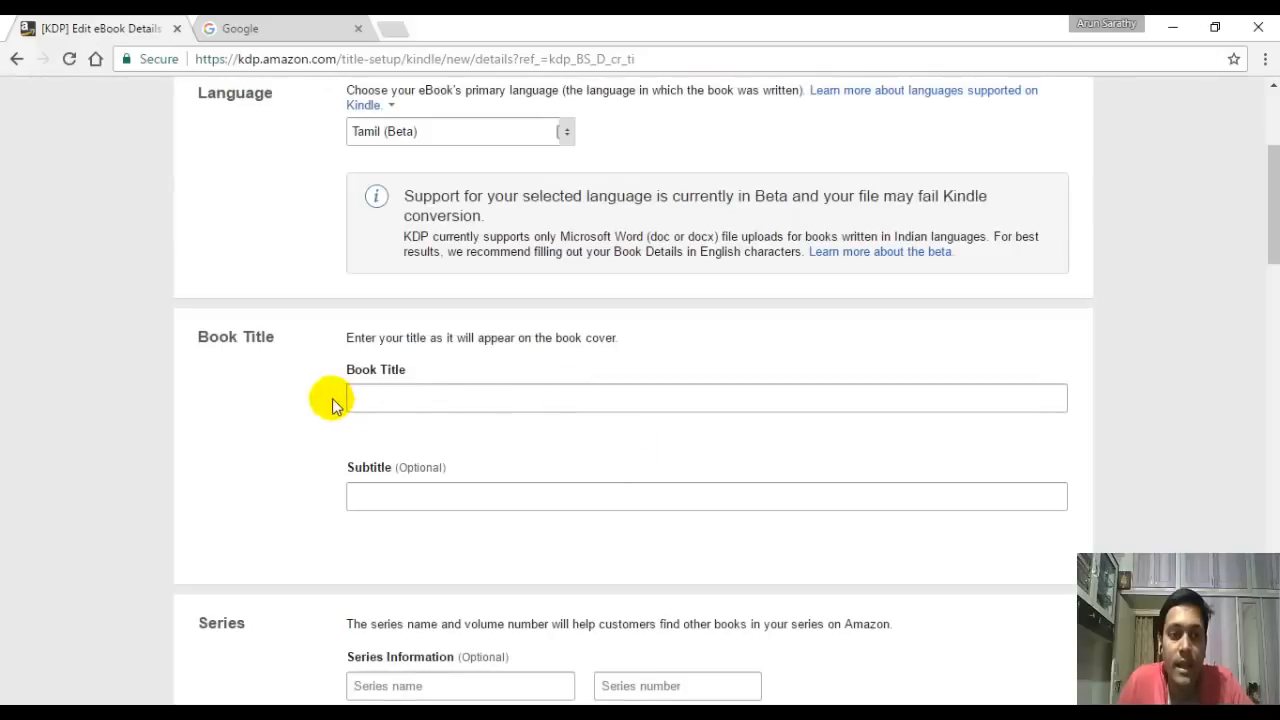
left_click(381, 397)
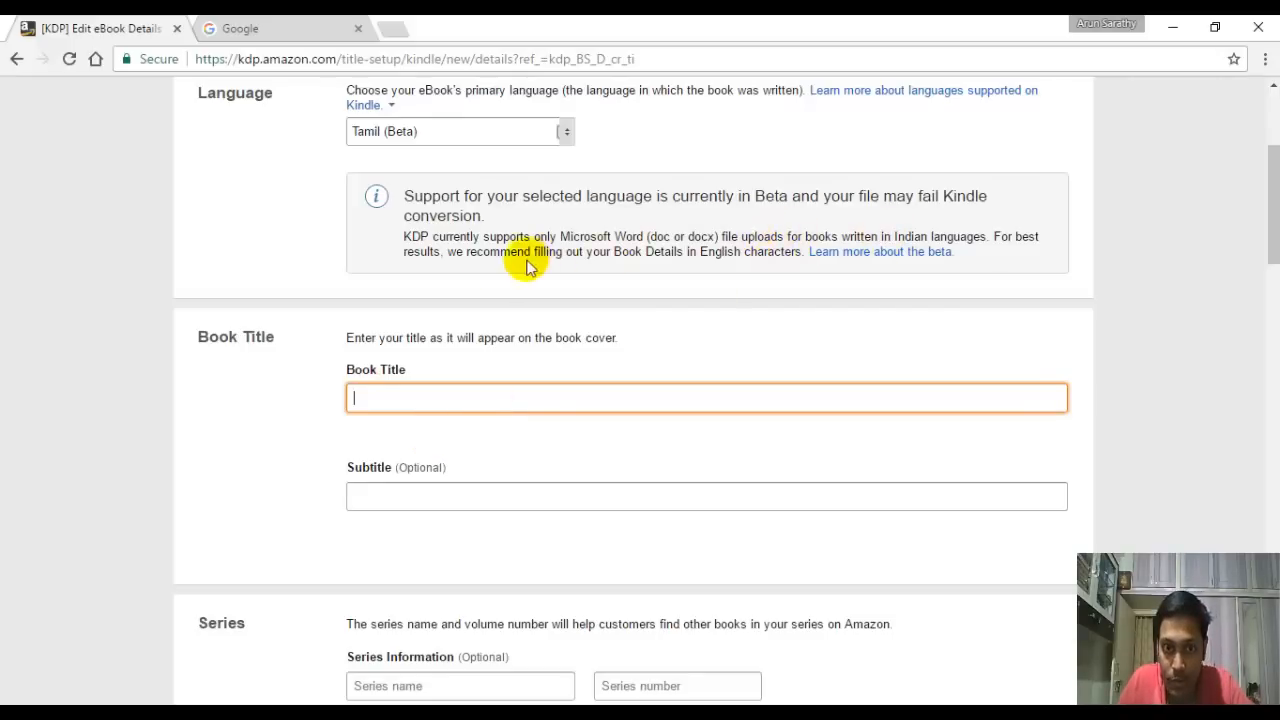
left_click_drag(454, 252, 802, 253)
left_click(467, 398)
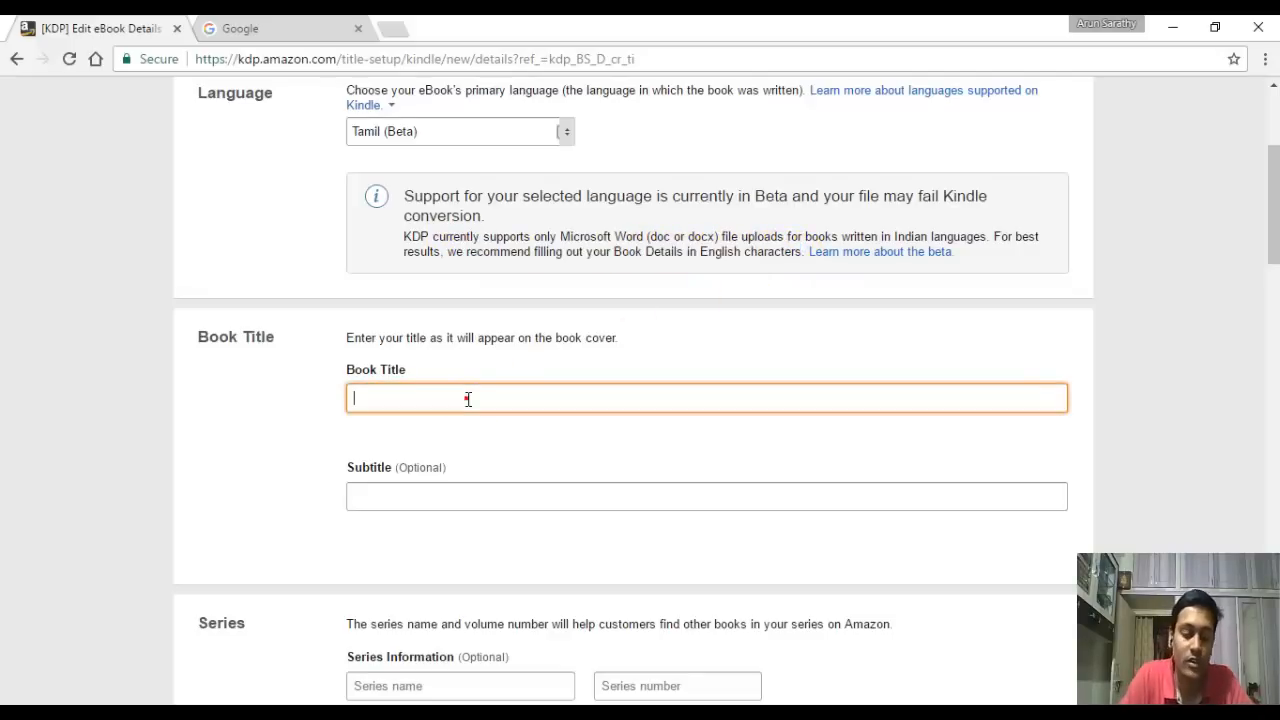
type("Sample")
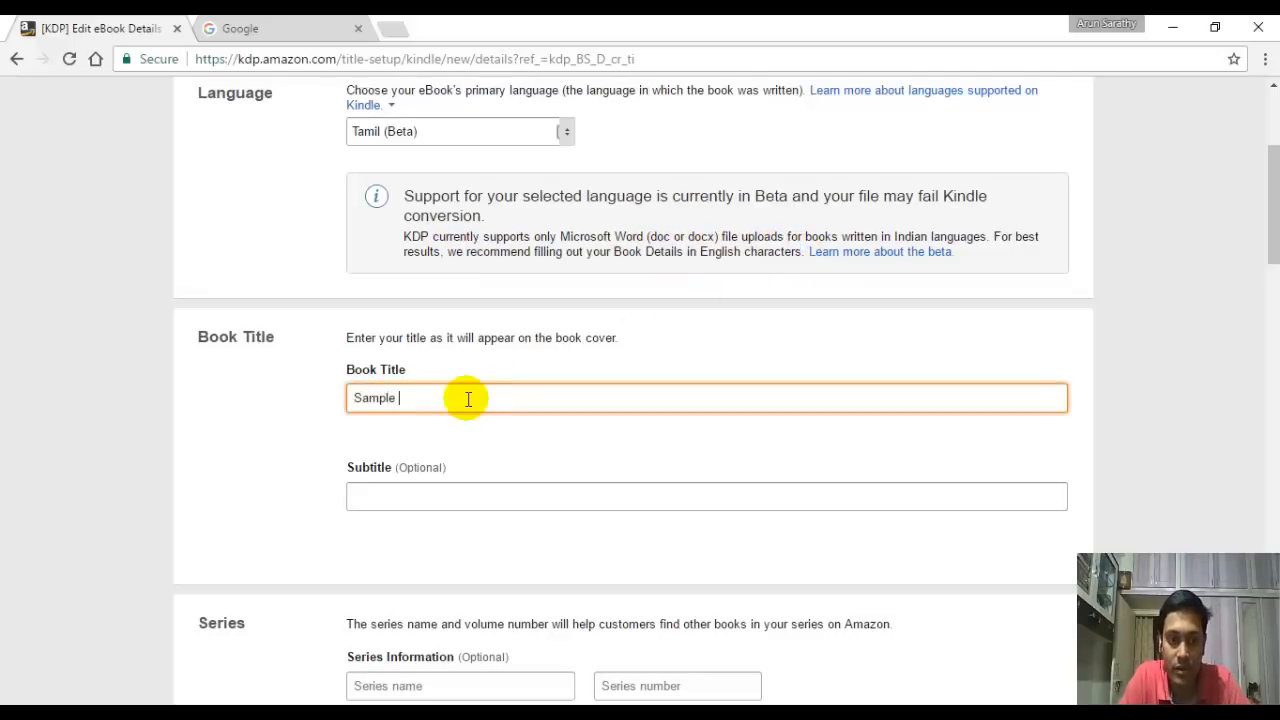
type(" Desc")
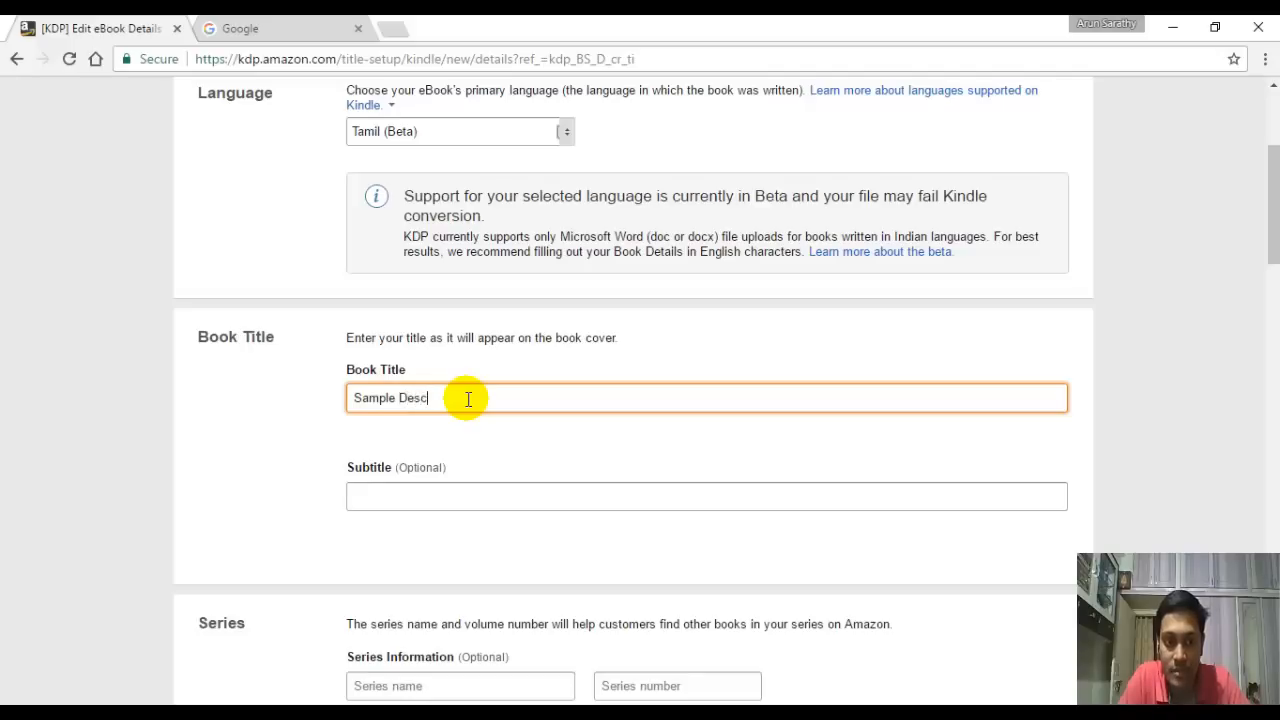
type("riptive")
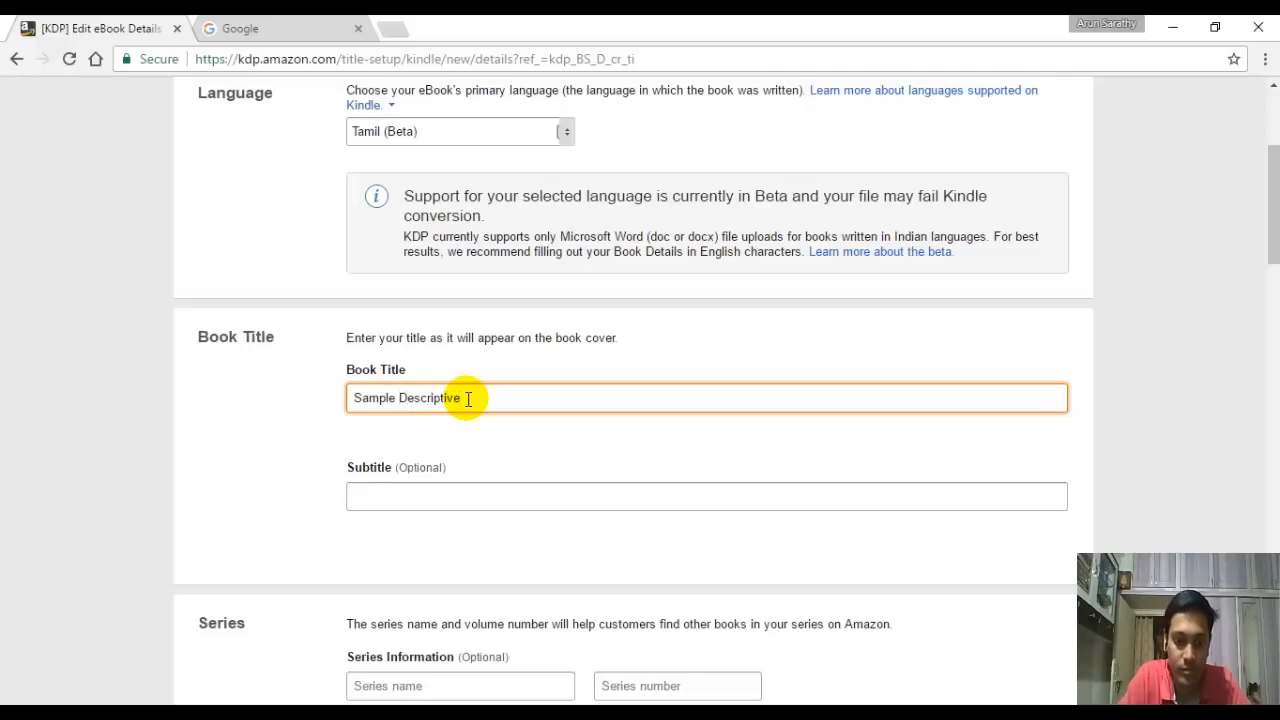
key("ctrl+Left")
type("and")
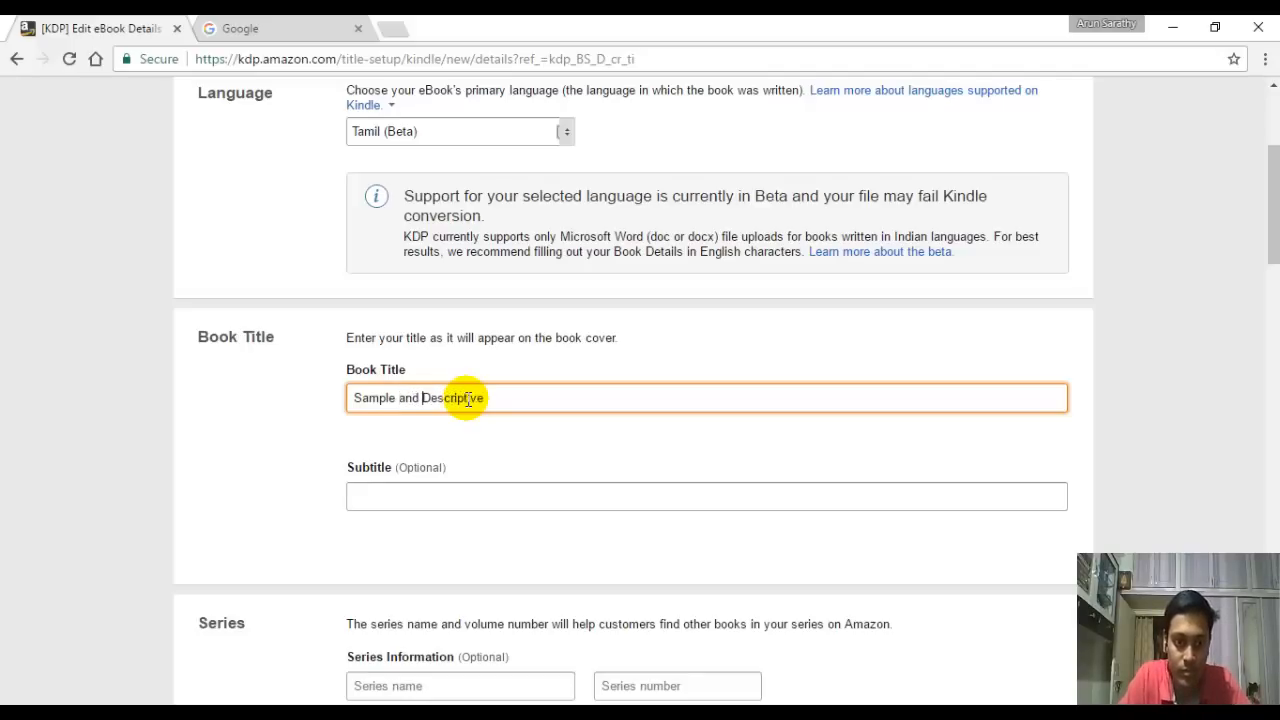
key("End")
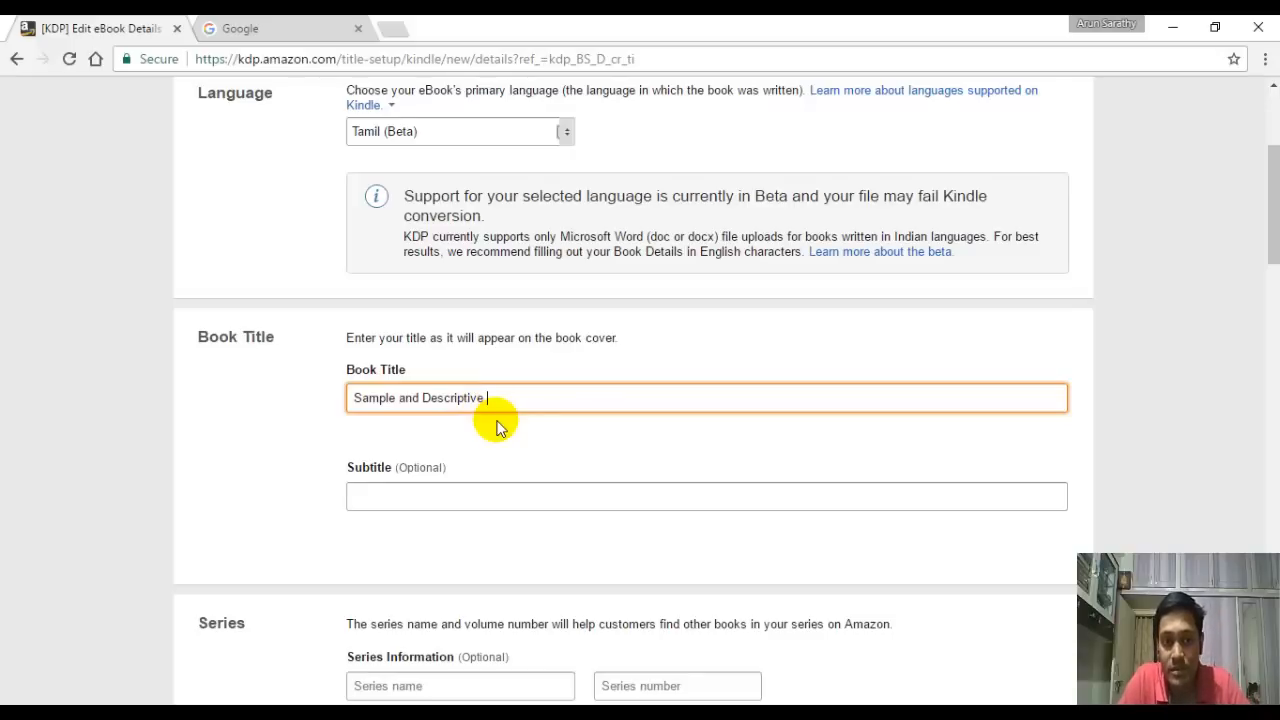
type("Book Title")
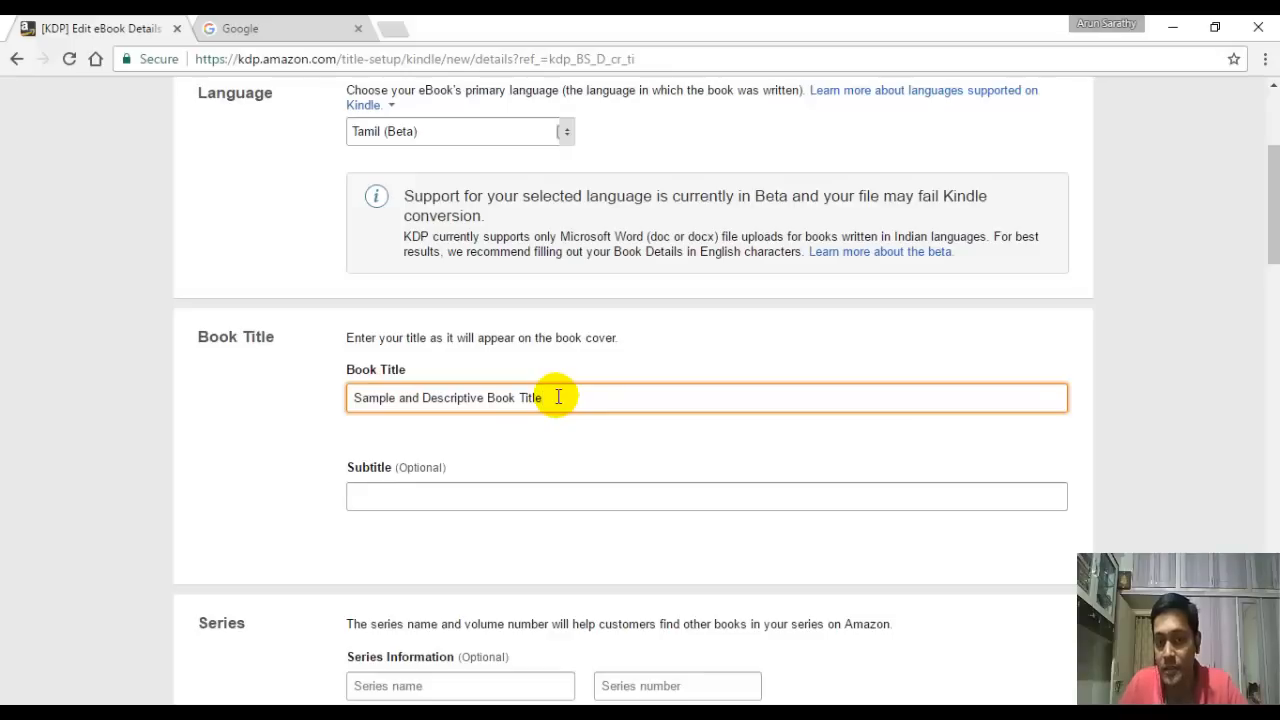
Step: Enter "Supplimentary detail for the ebook" as the optional subtitle
left_click(436, 498)
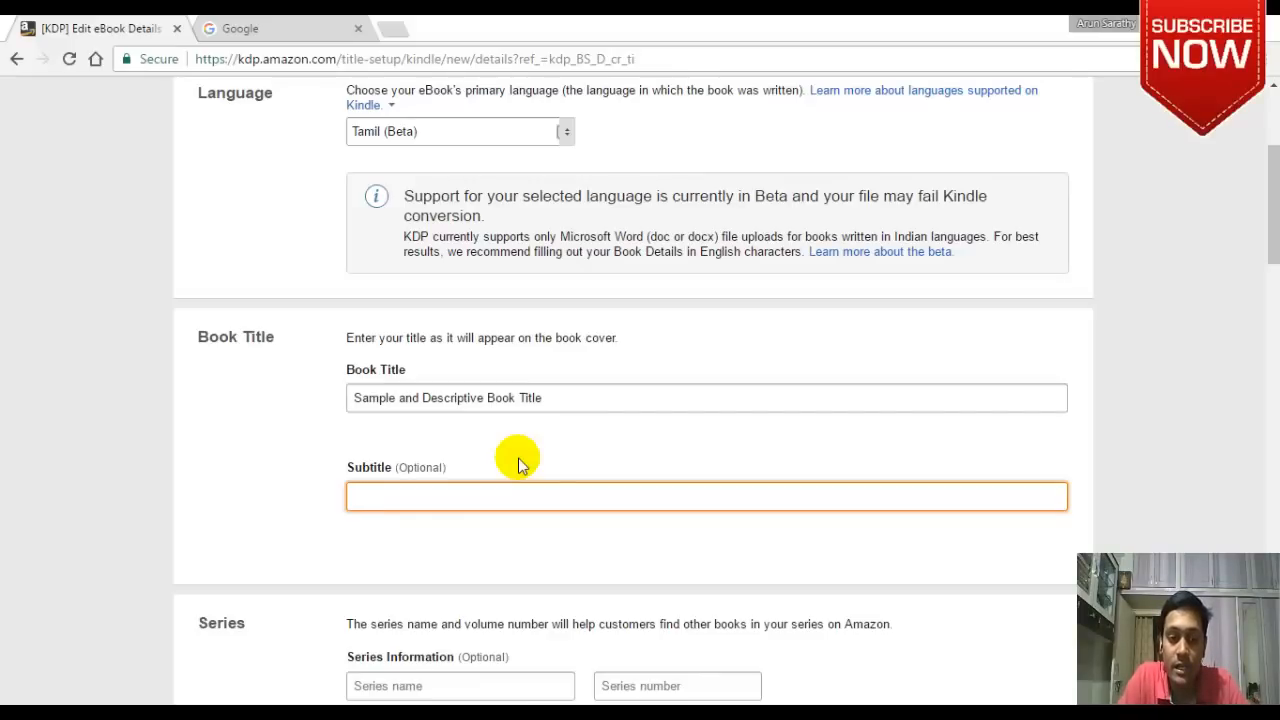
type("Sup")
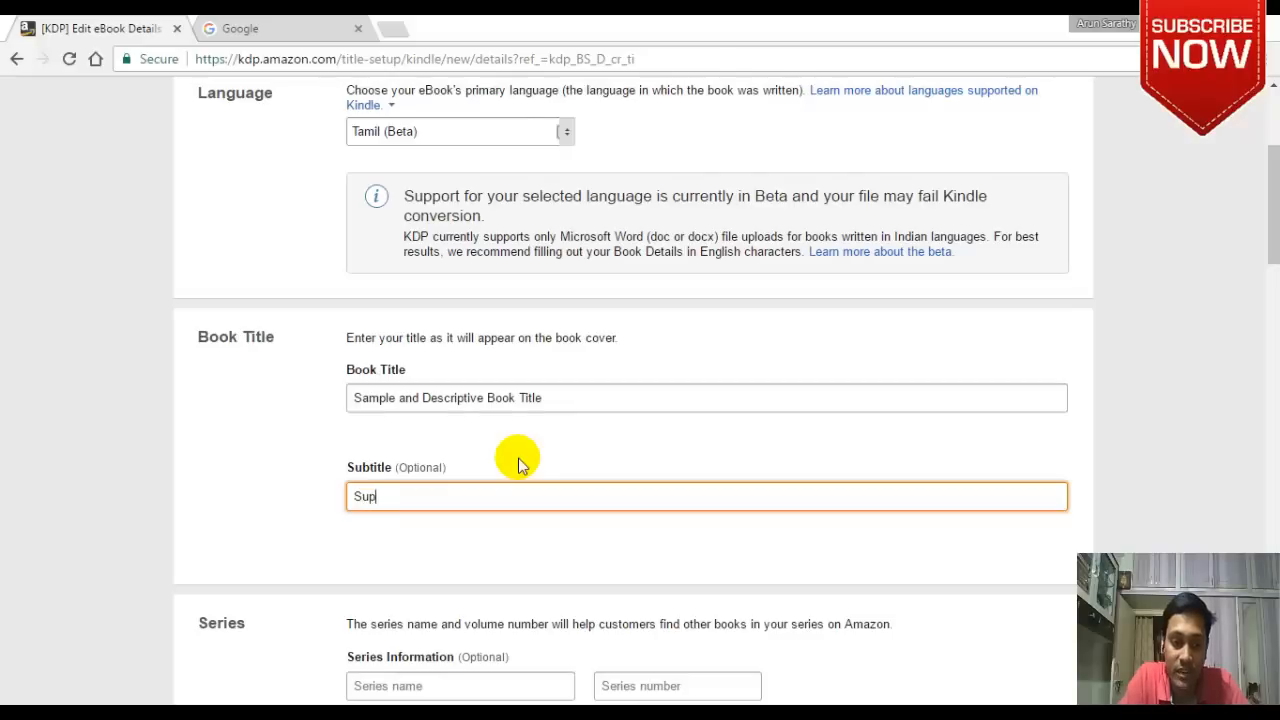
type("pl")
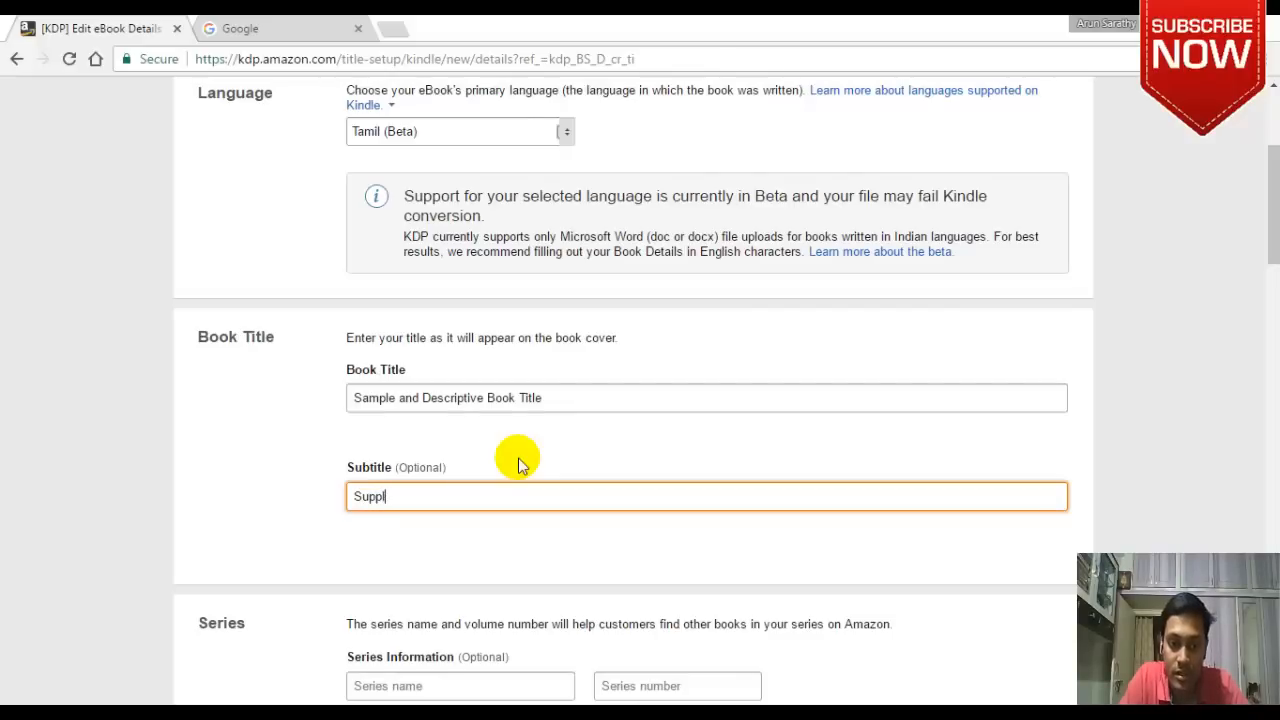
type("eimetn")
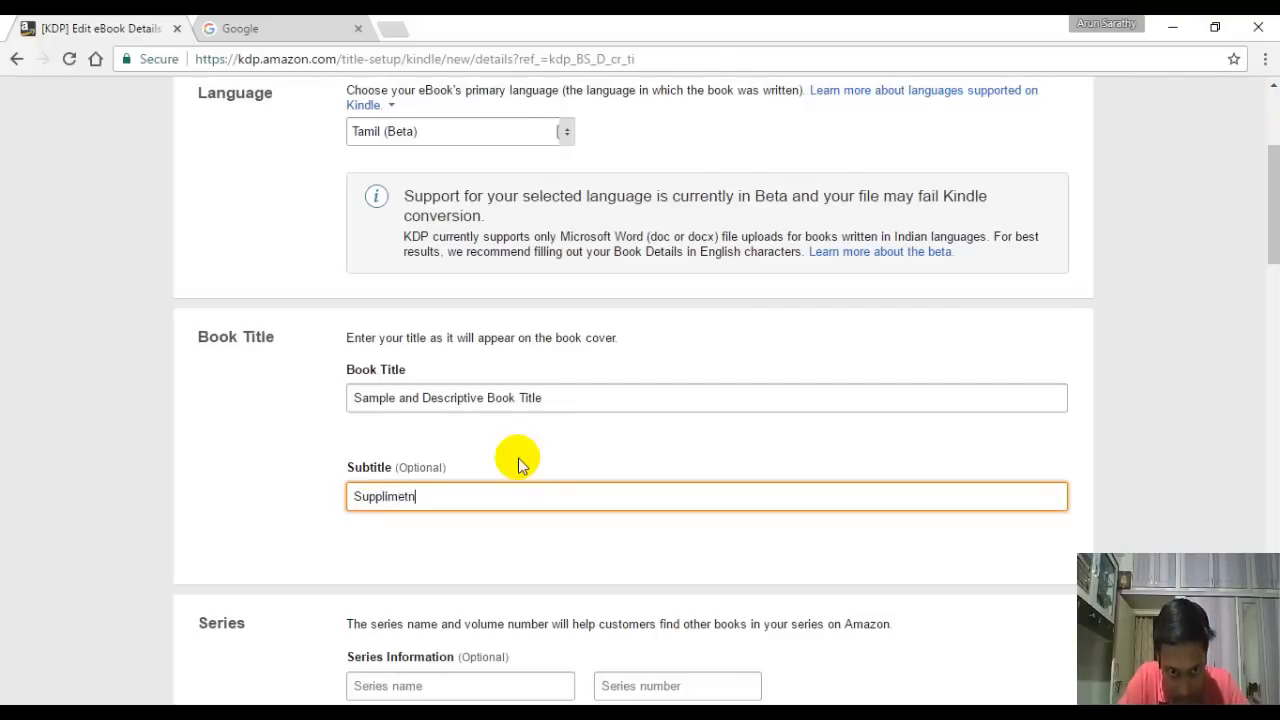
key("BackSpace")
type("ntary")
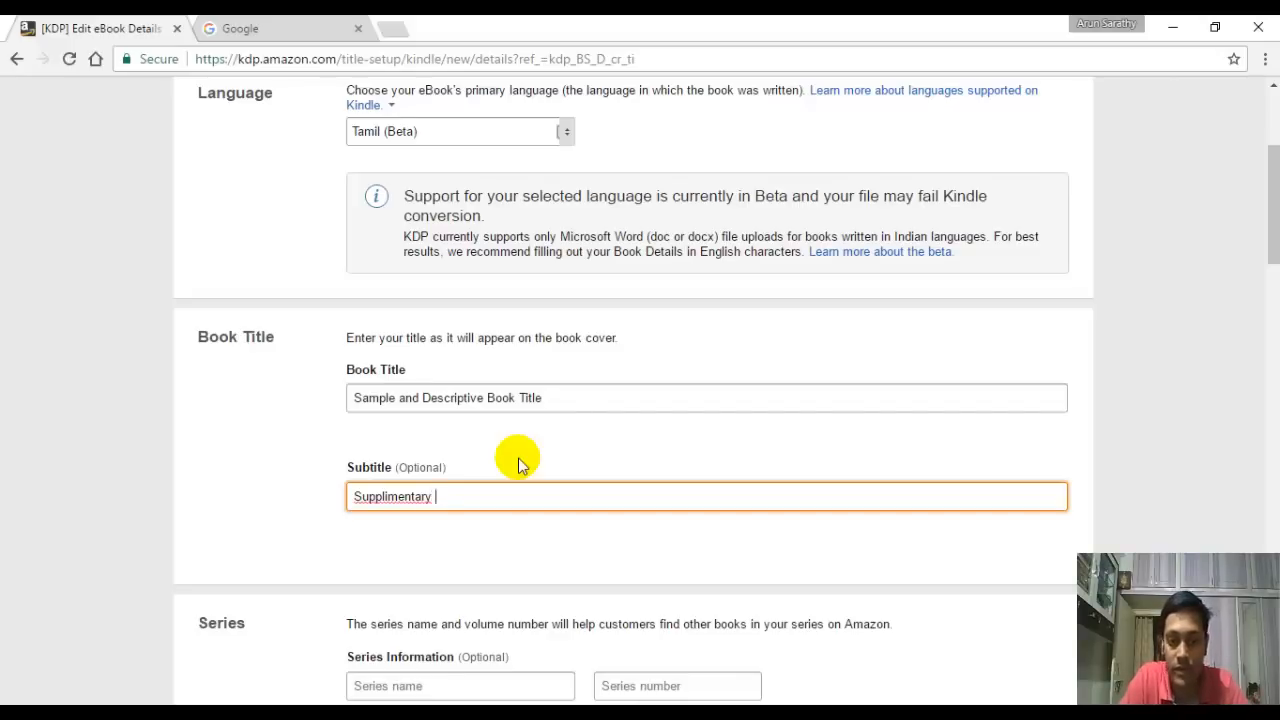
type(" detail fo")
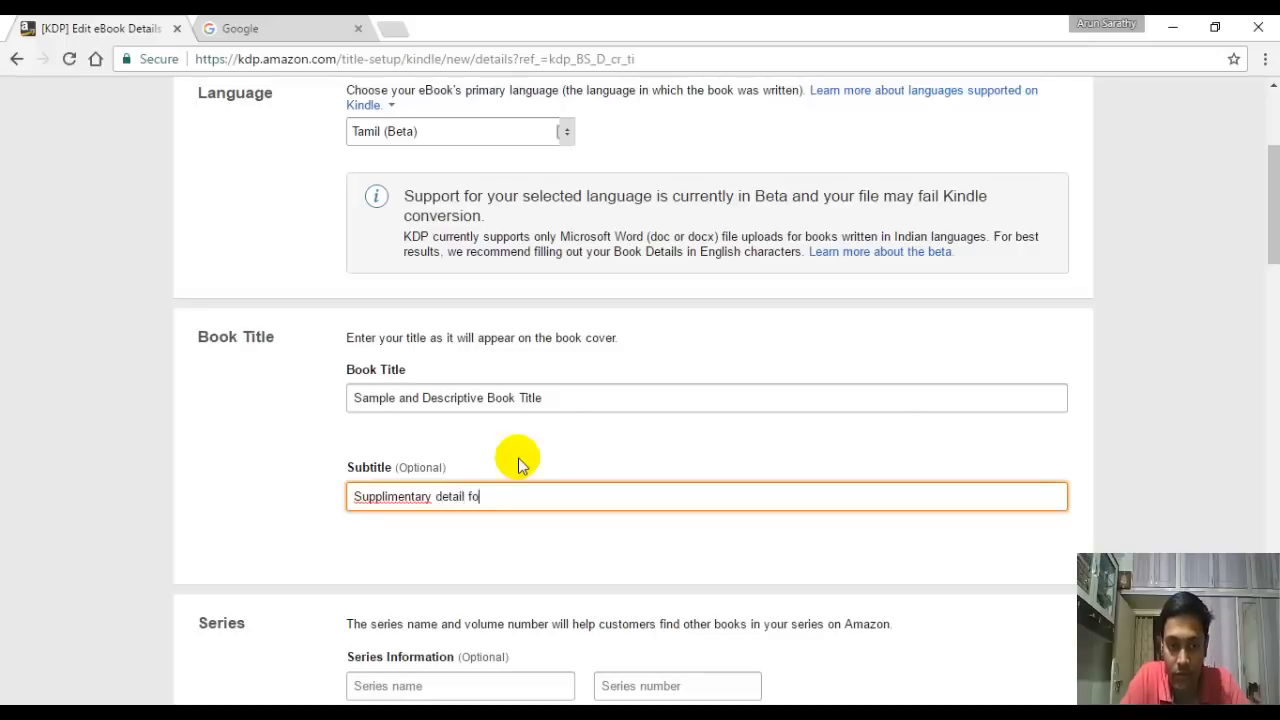
type("r the ebook")
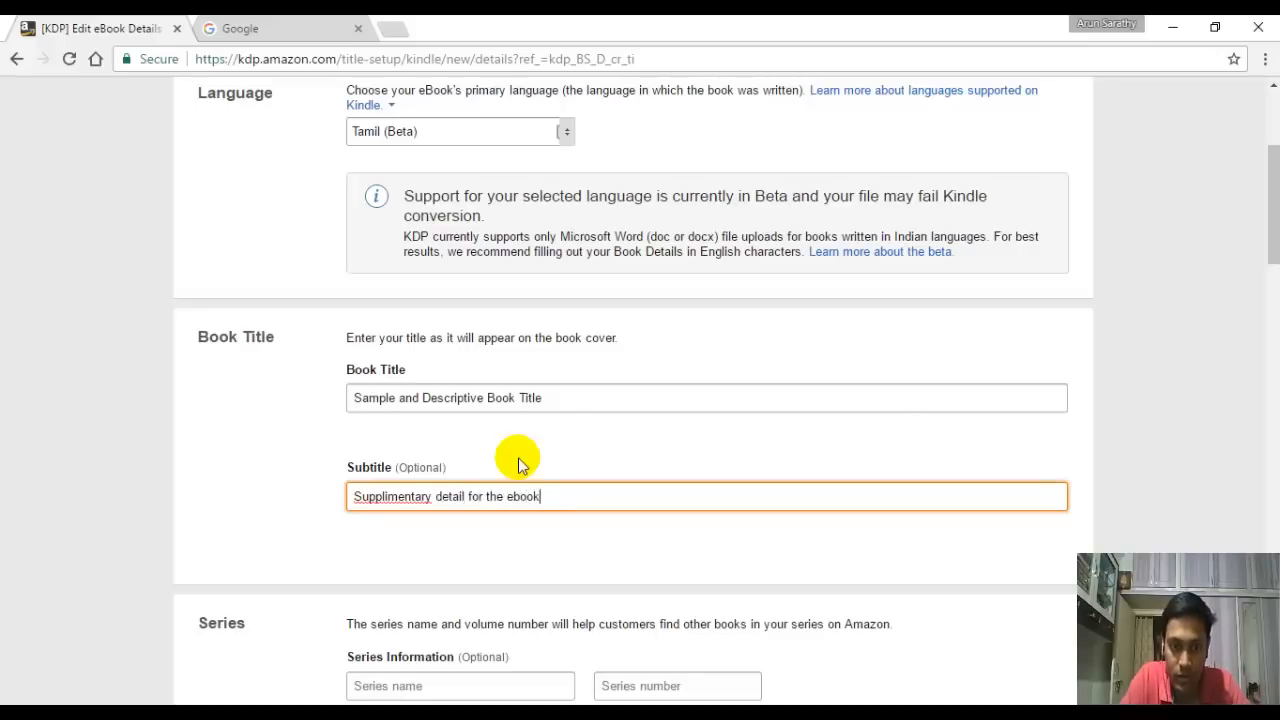
Step: Examine the optional series name and series number fields in relation to the book title section
scroll(525, 458, "down", 2)
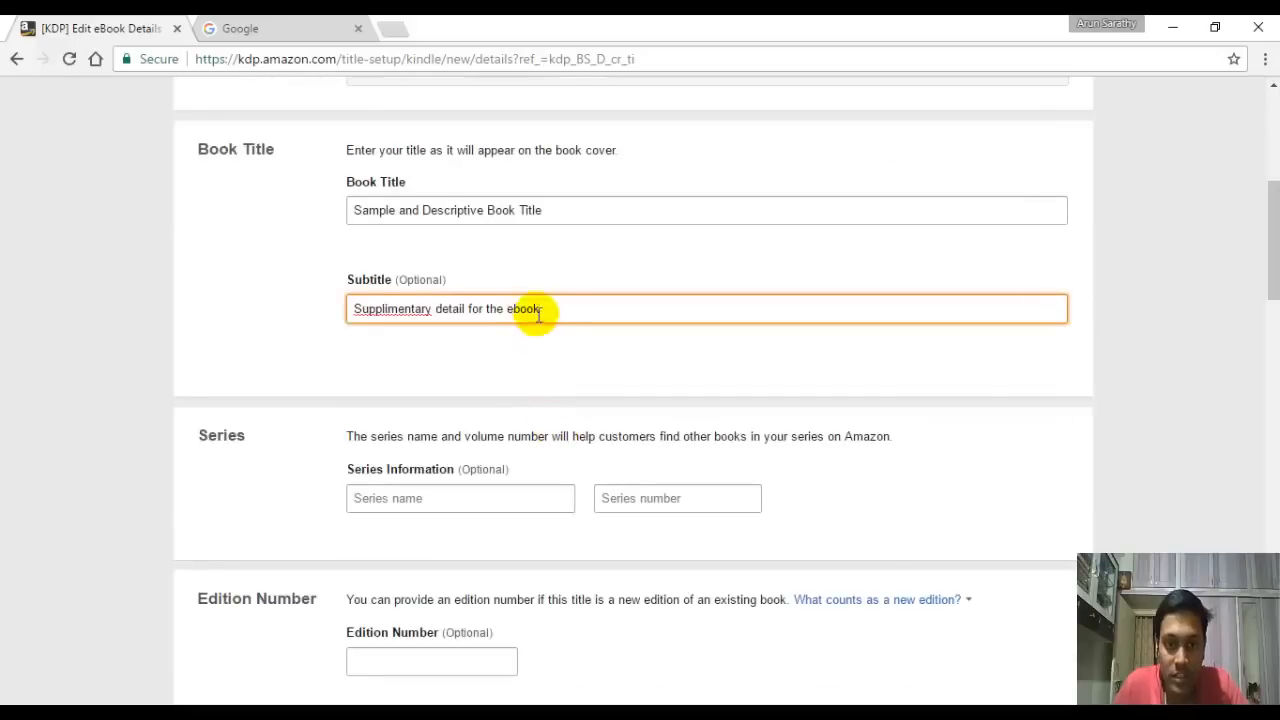
scroll(470, 340, "down", 1)
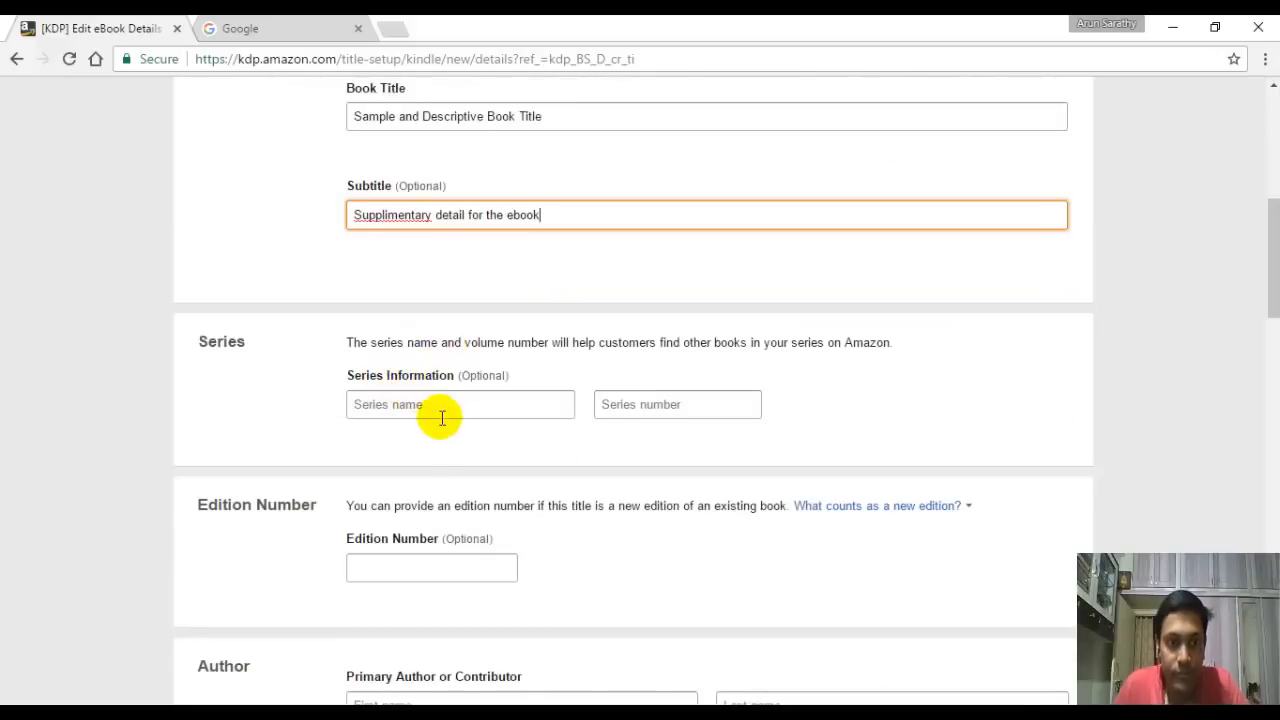
scroll(408, 294, "down", 1)
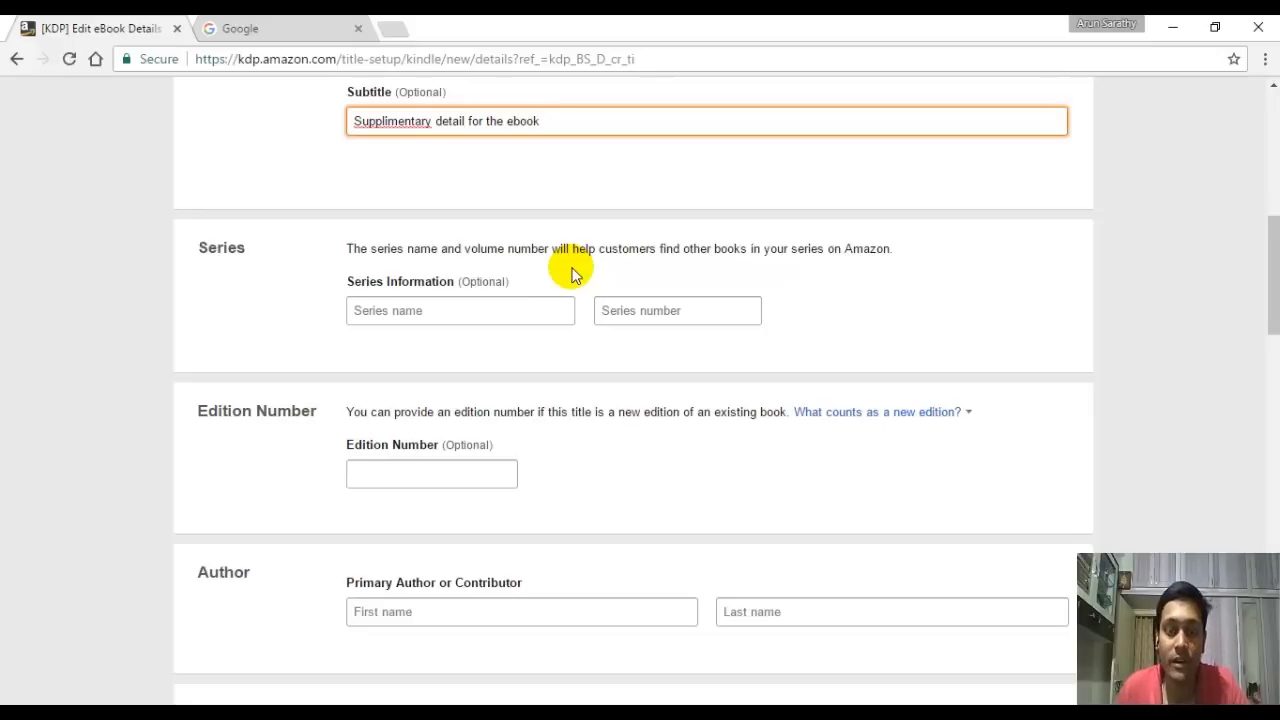
left_click(481, 313)
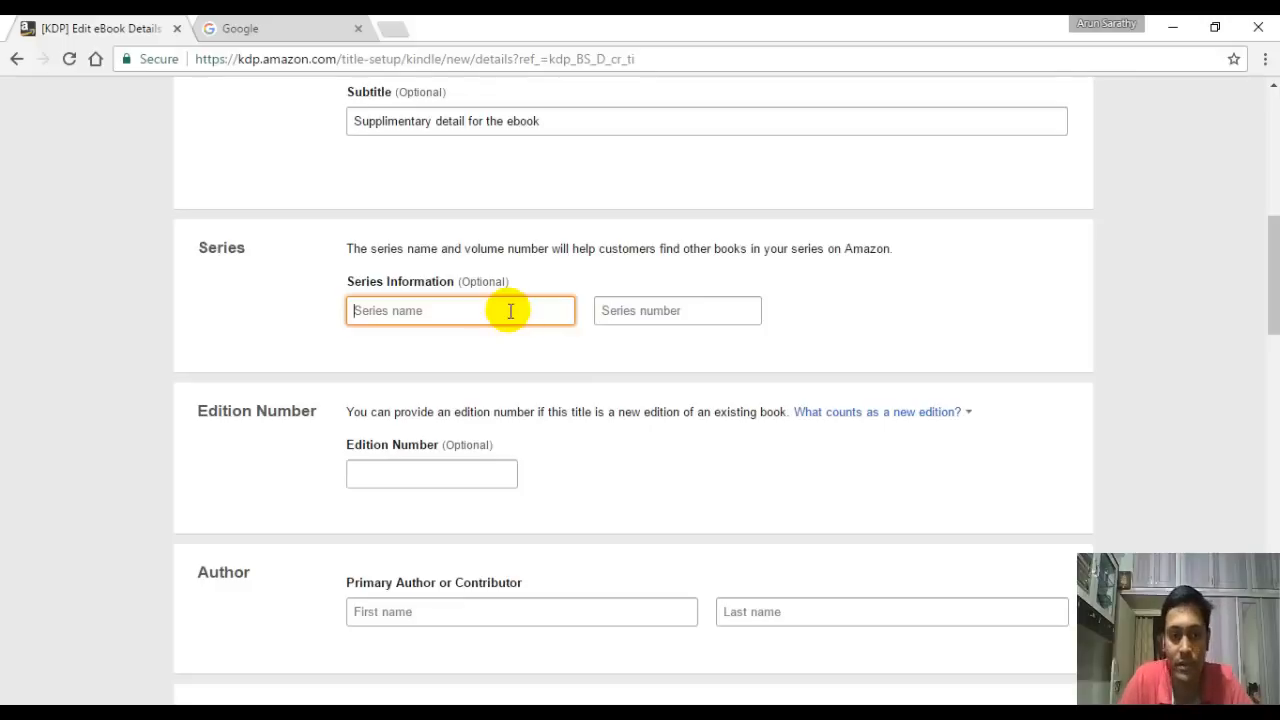
left_click(643, 311)
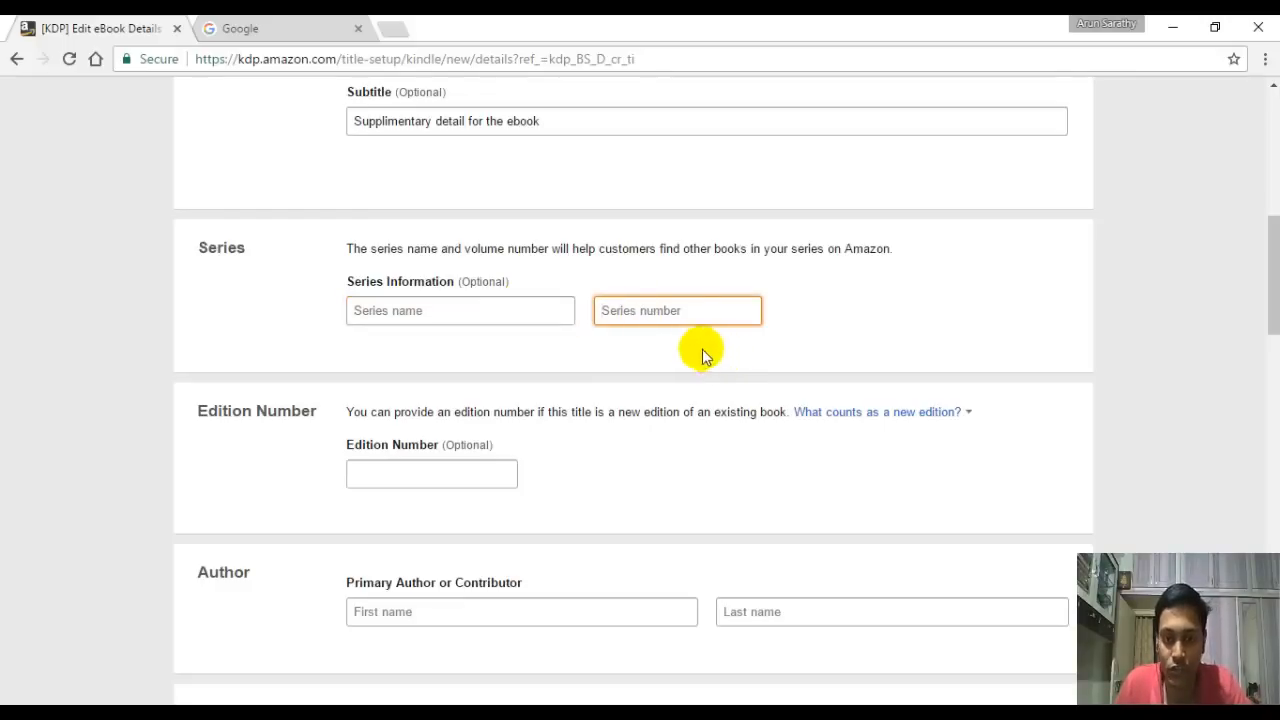
scroll(486, 366, "down", 1)
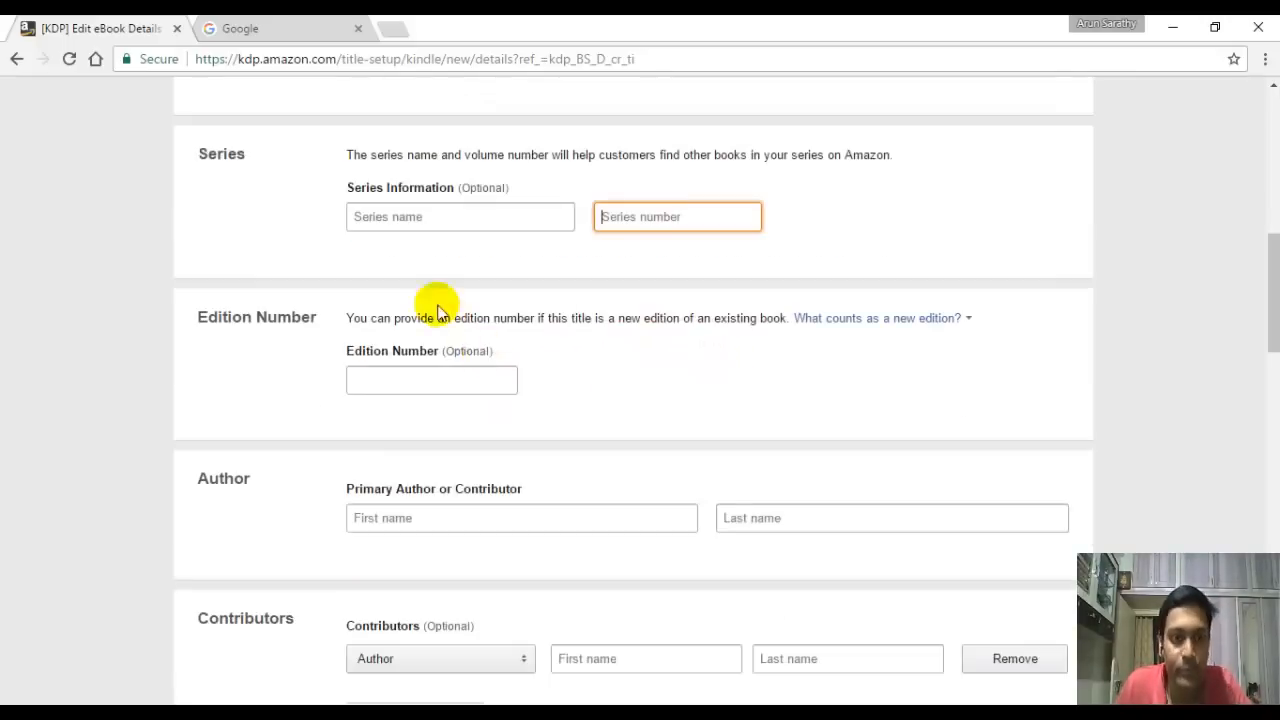
left_click(382, 246)
scroll(444, 251, "up", 4)
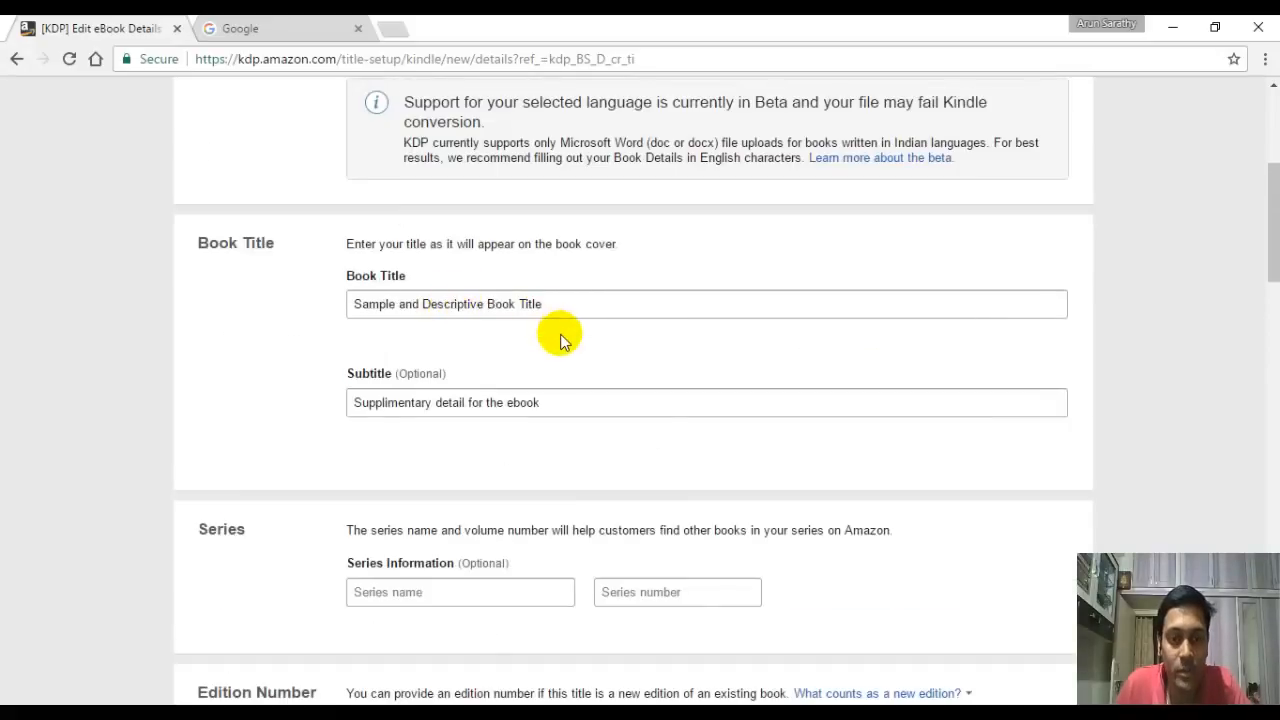
scroll(558, 335, "down", 3)
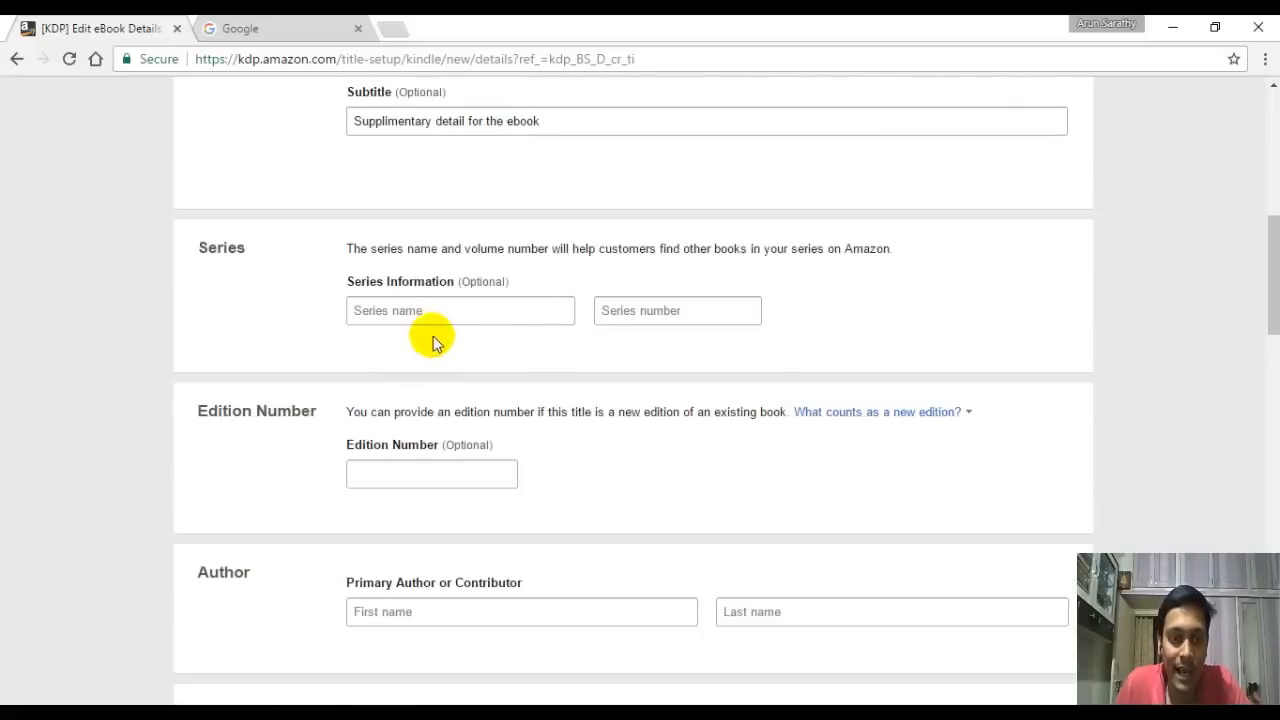
Step: Examine the optional edition number field and read the explanation of what counts as a new edition
scroll(380, 345, "down", 1)
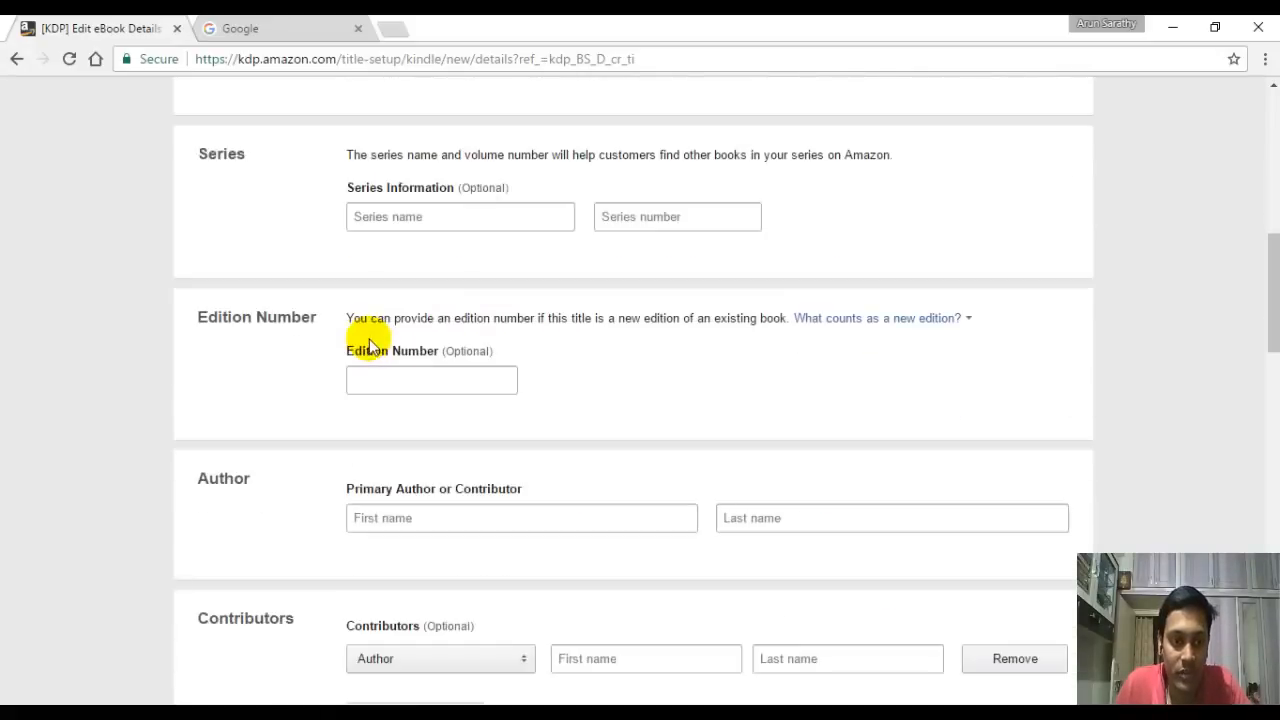
left_click(411, 379)
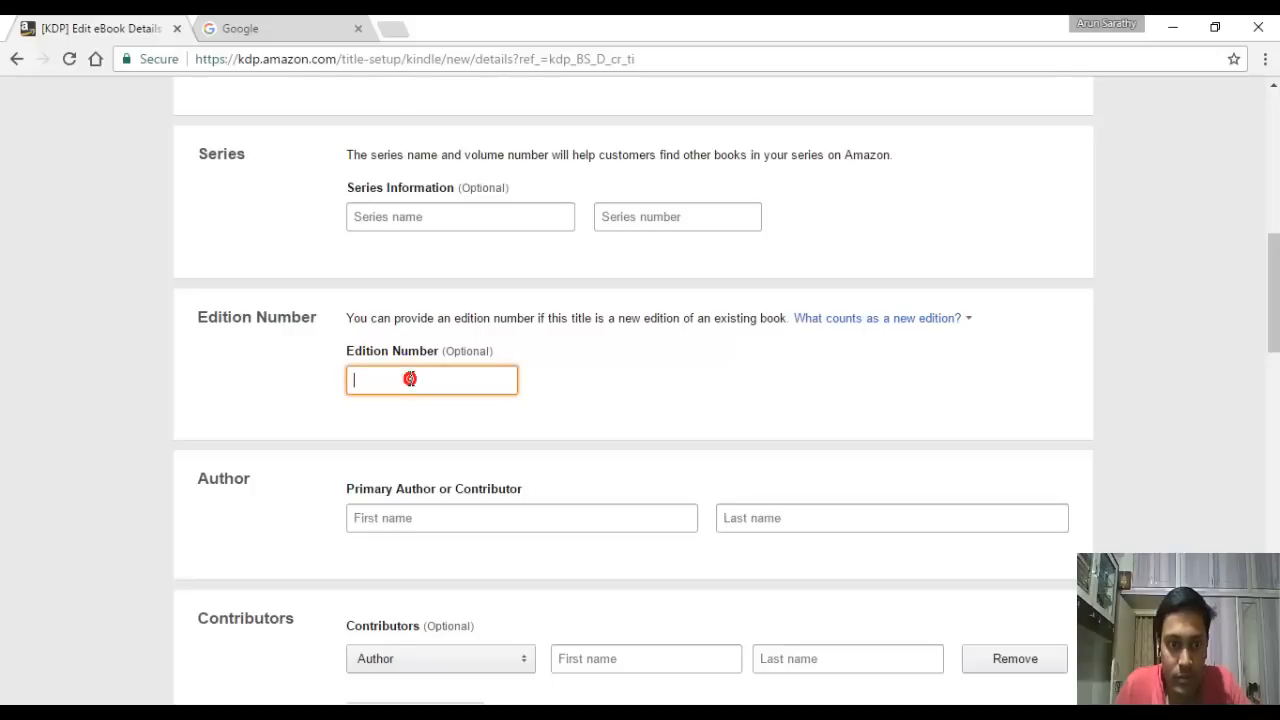
scroll(632, 370, "down", 1)
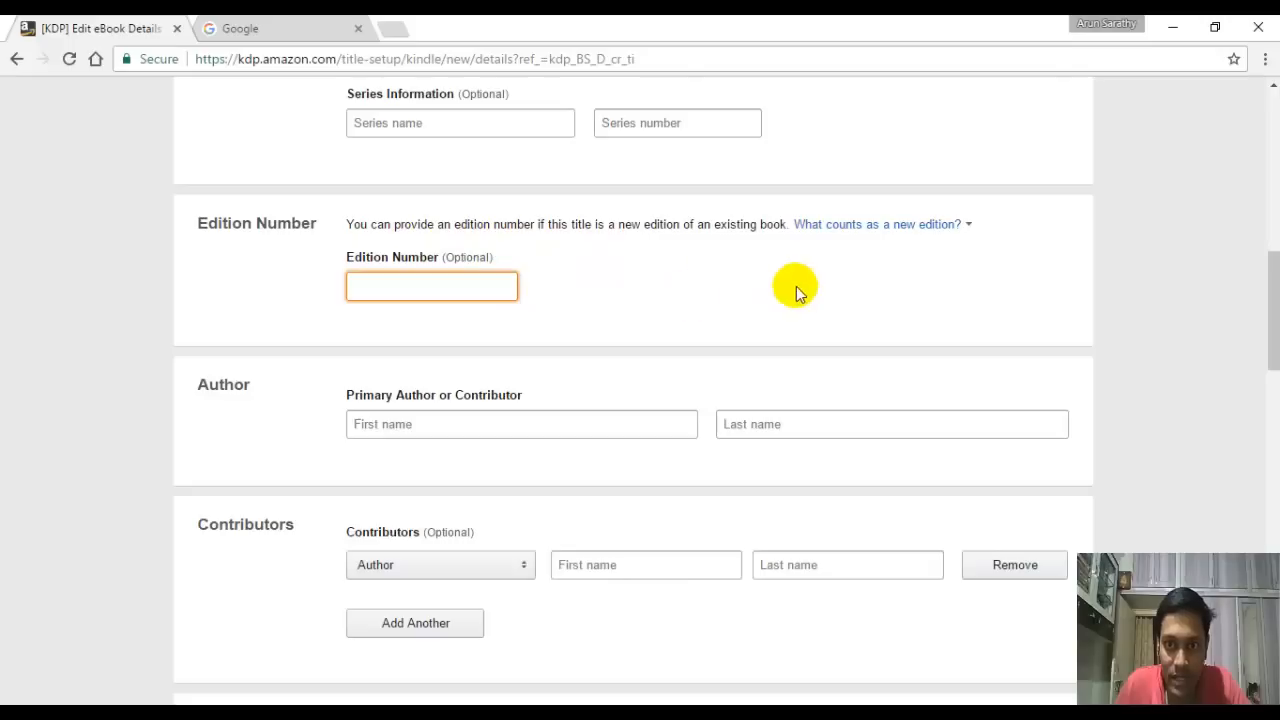
scroll(640, 250, "down", 1)
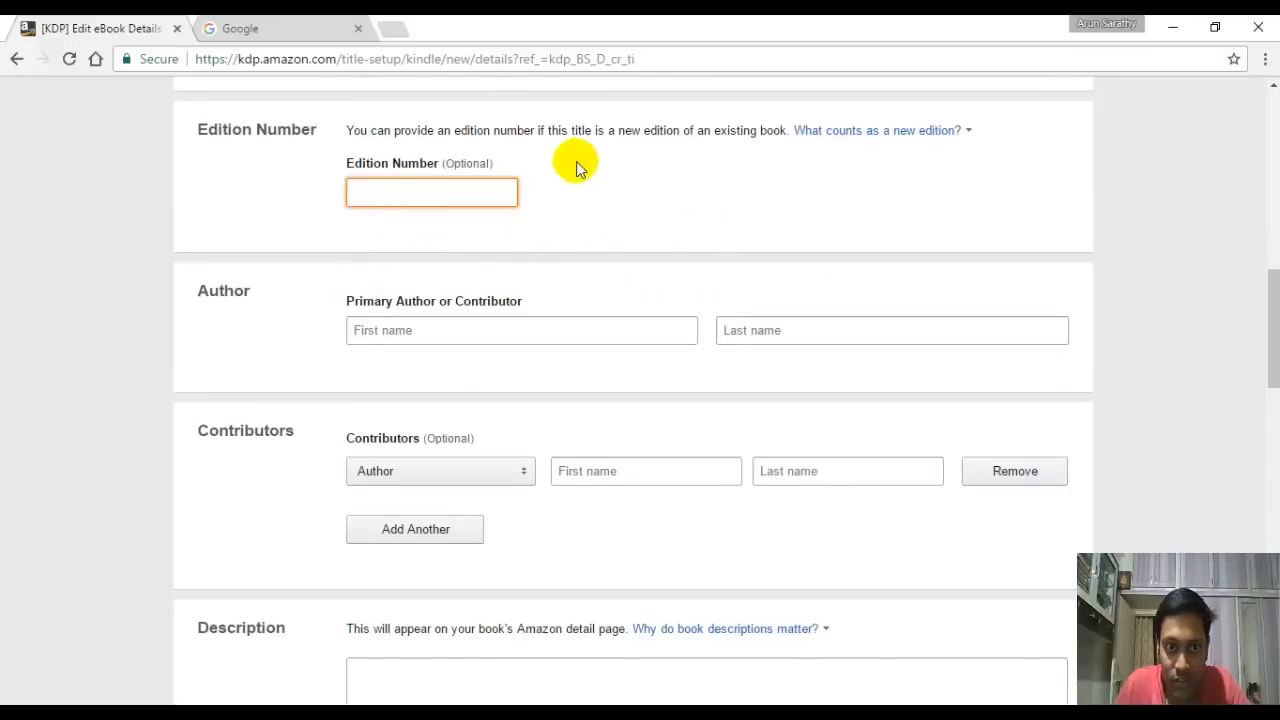
left_click(860, 133)
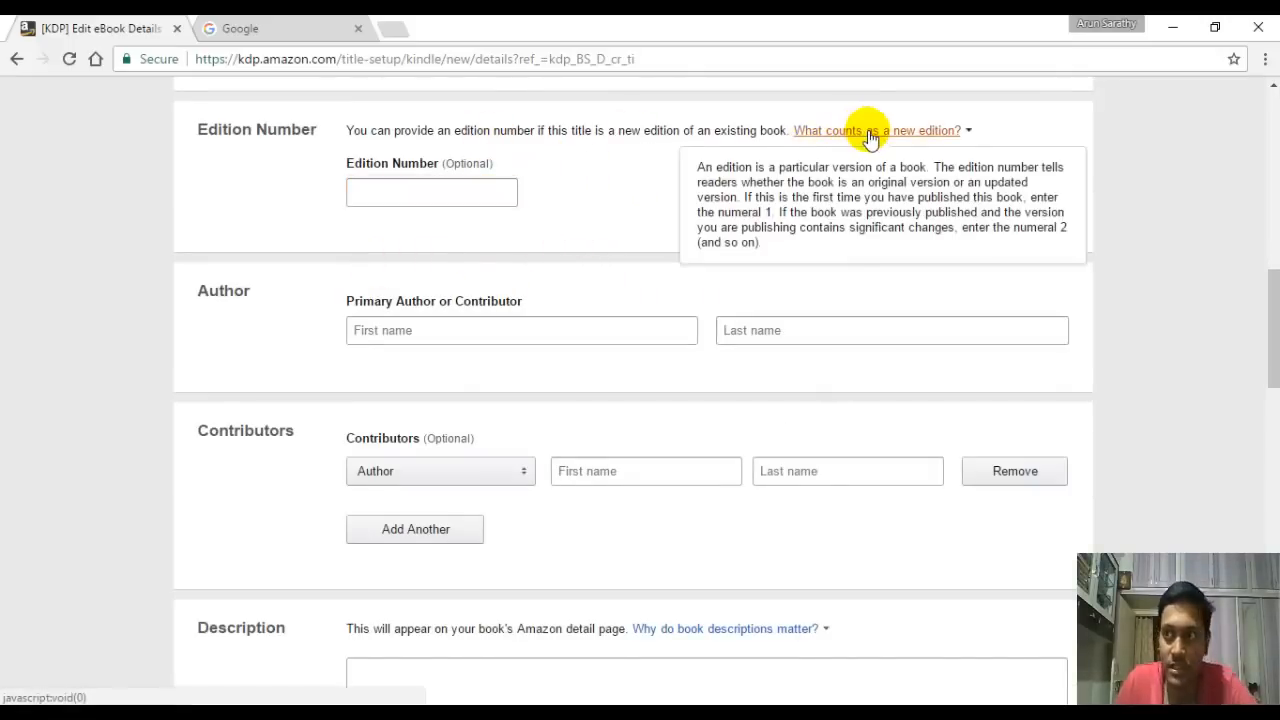
Step: Enter the primary author's first name and last name in the Author section
left_click(343, 320)
left_click(382, 333)
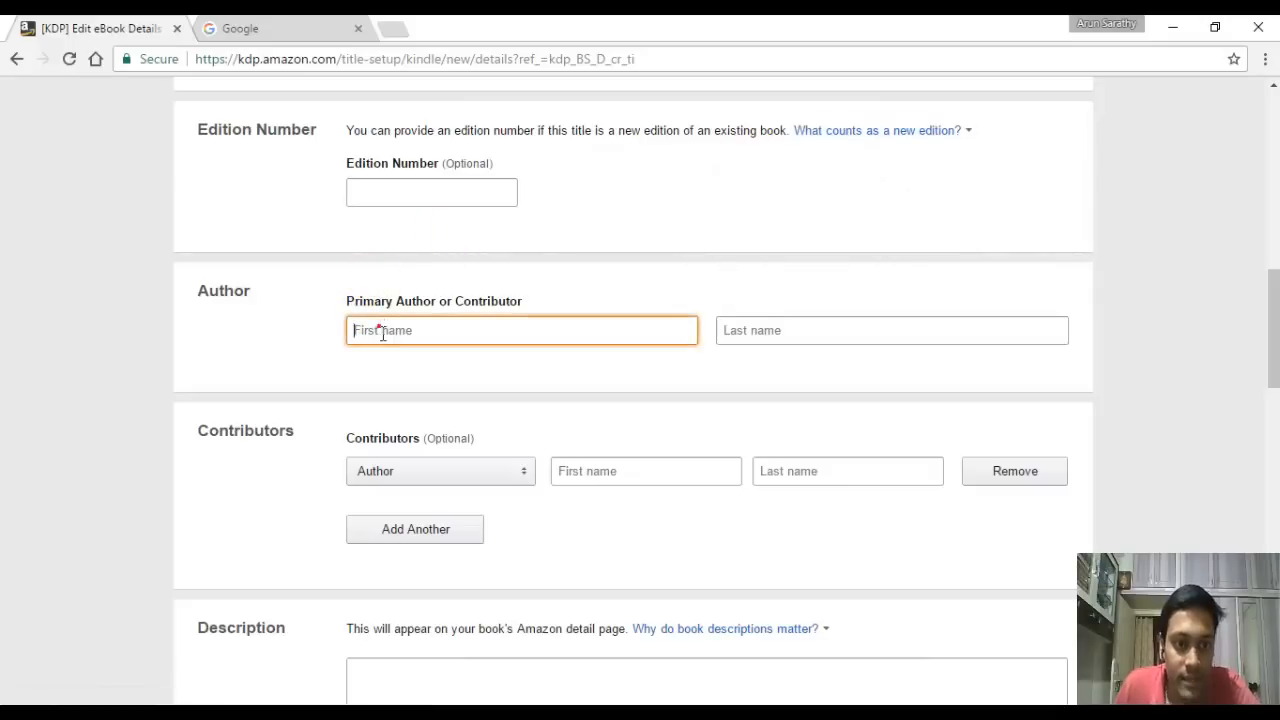
type("A")
left_click(385, 335)
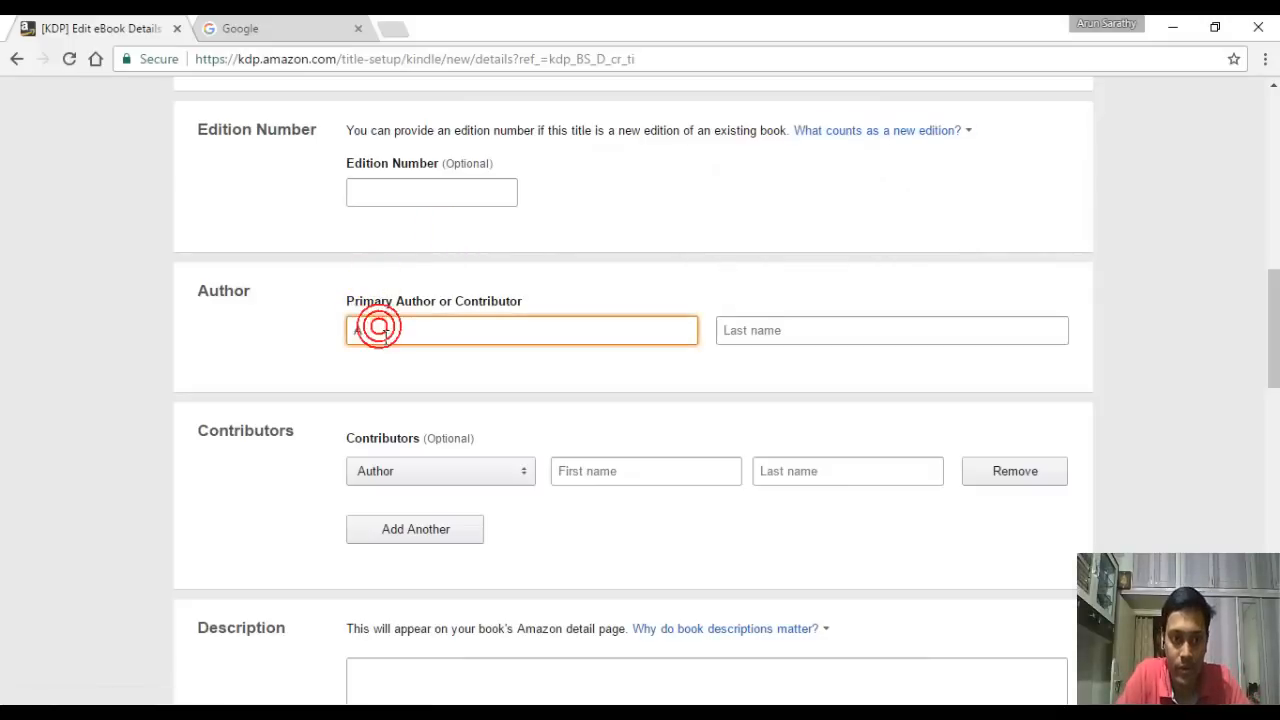
type("run")
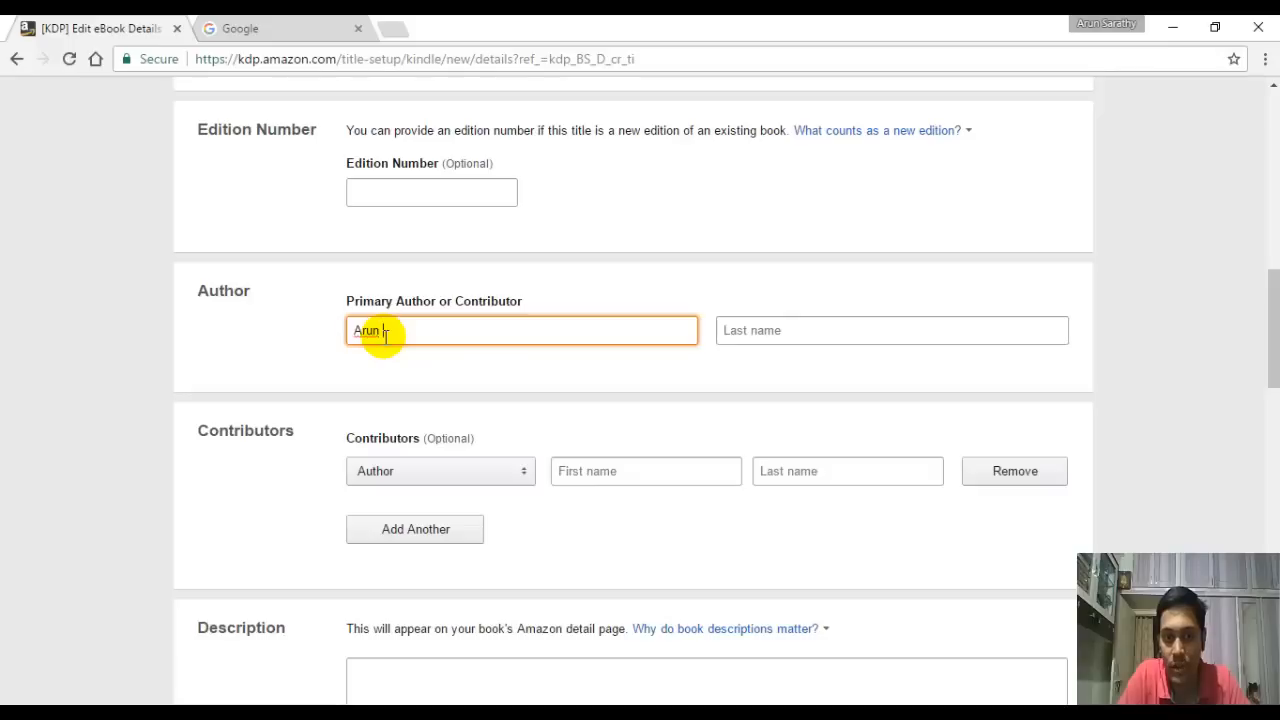
key("Tab")
type("Sarathy")
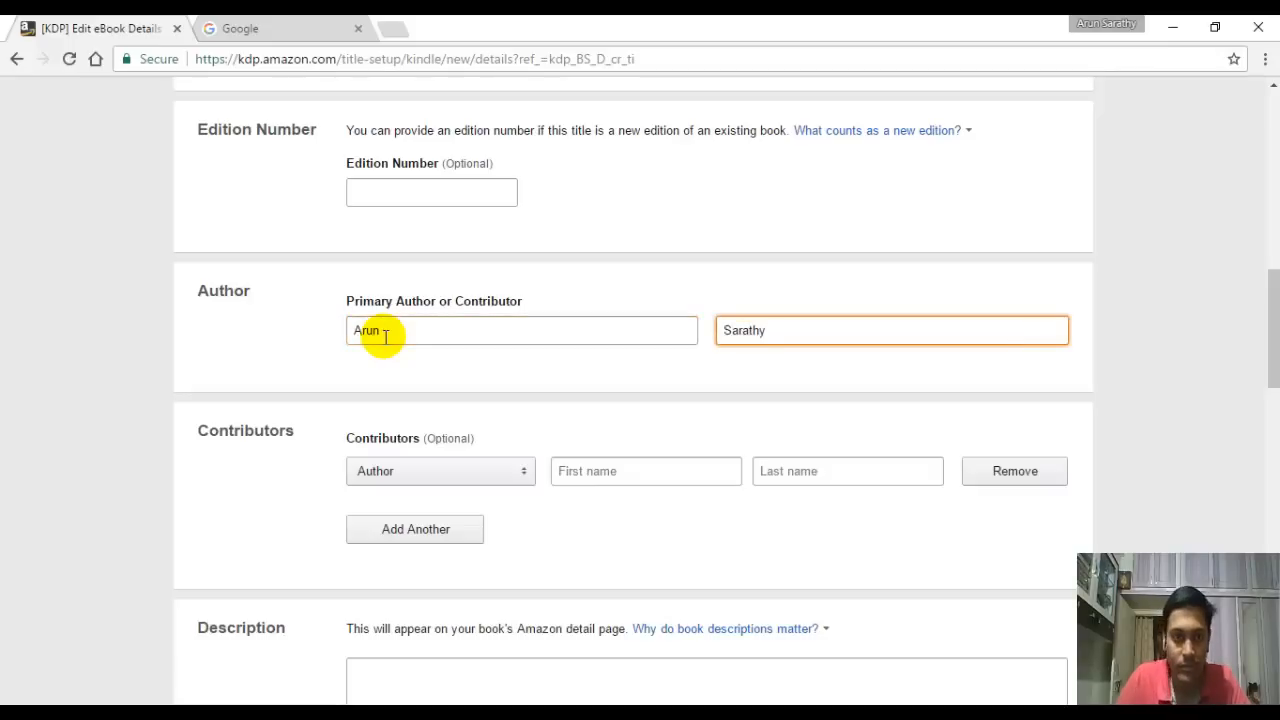
left_click(395, 331)
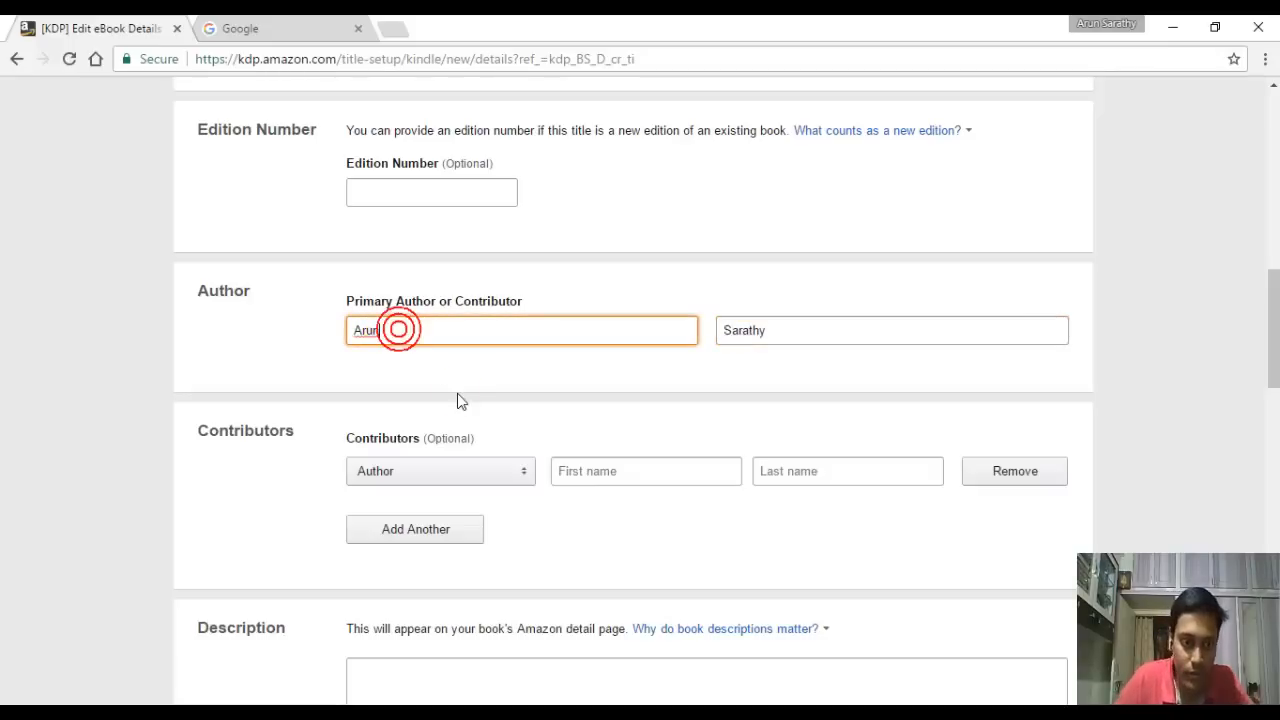
Step: Examine the optional contributor role, first name and last name fields in the Contributors section
left_click(562, 281)
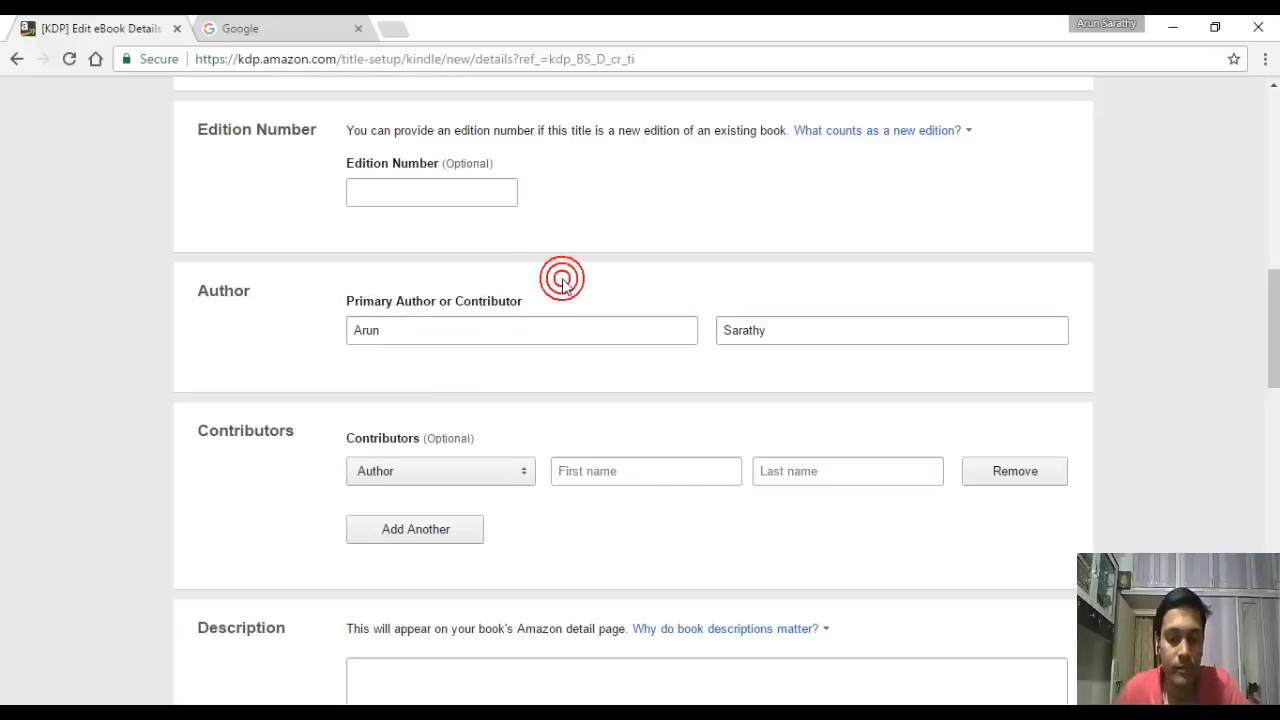
scroll(460, 378, "down", 1)
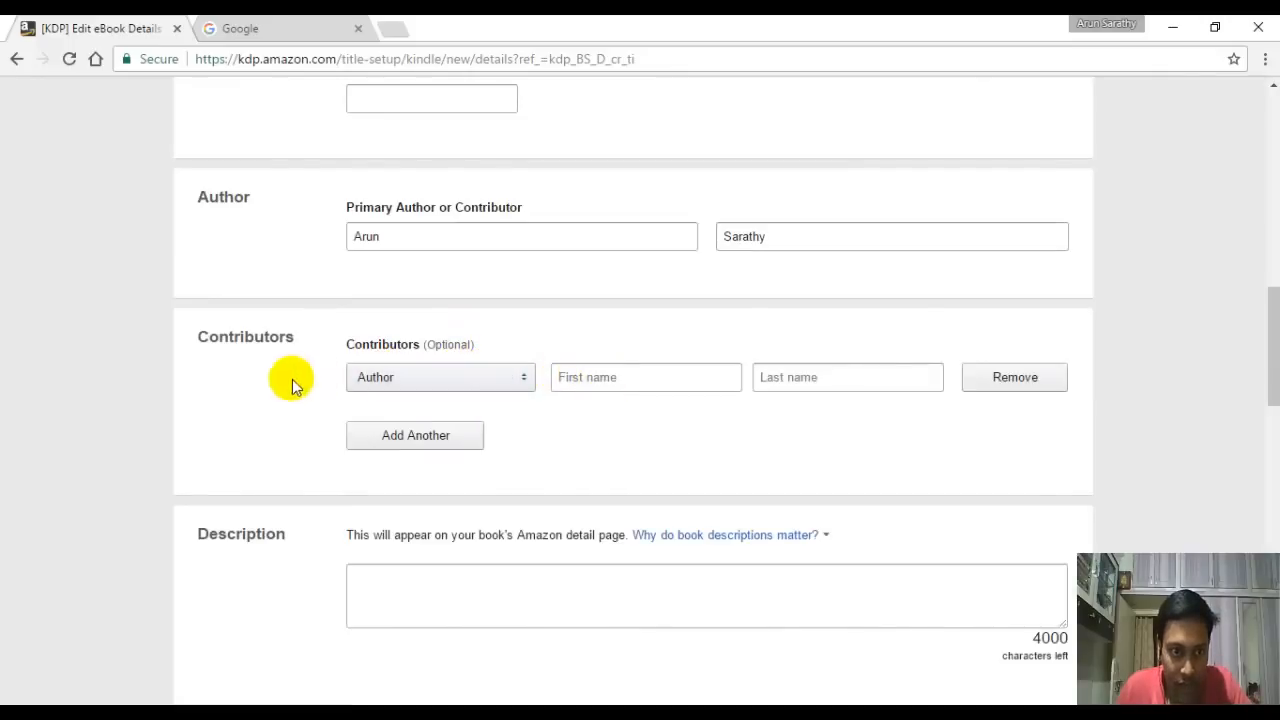
left_click(625, 378)
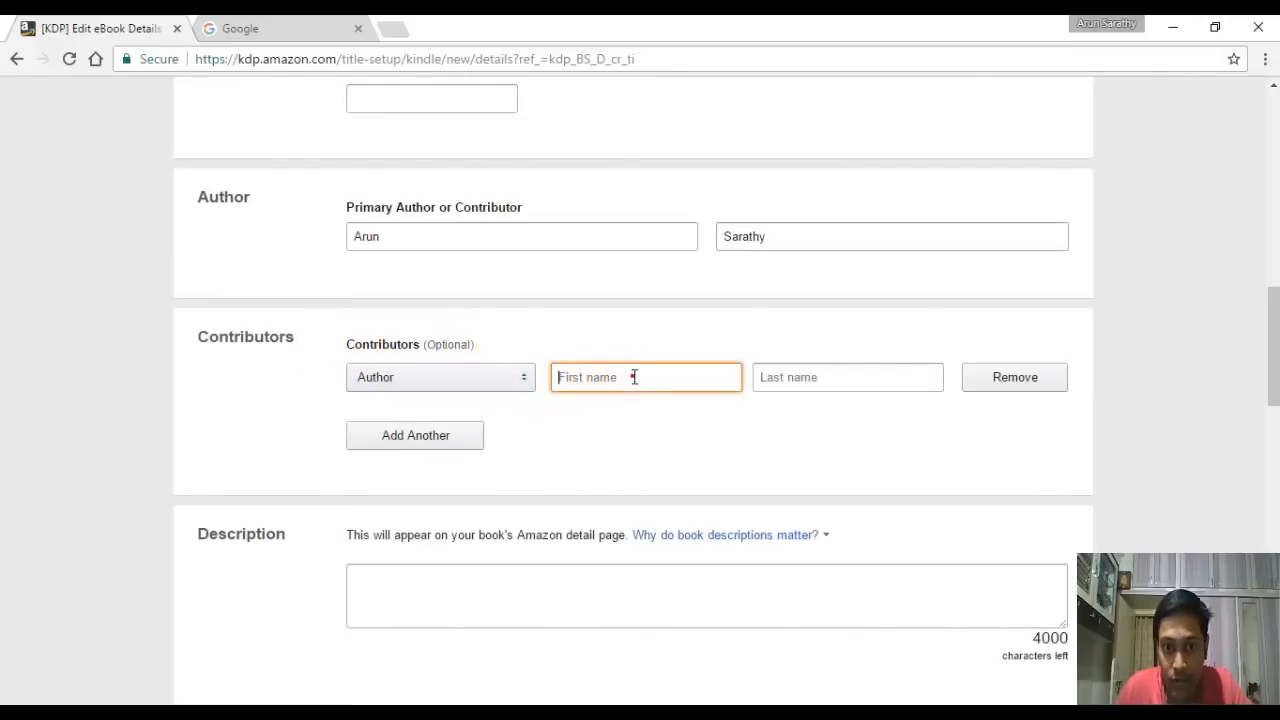
left_click(789, 376)
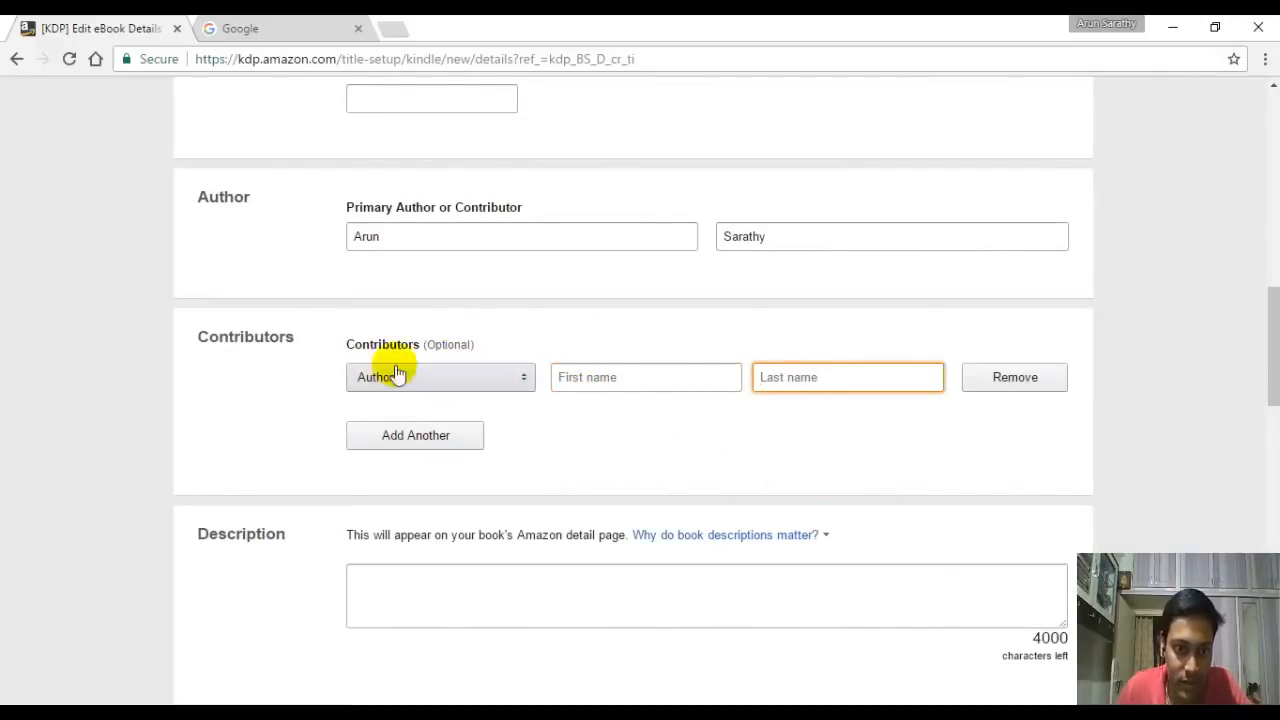
Step: Add a second blank contributor row and remove the extra row again
left_click(455, 446)
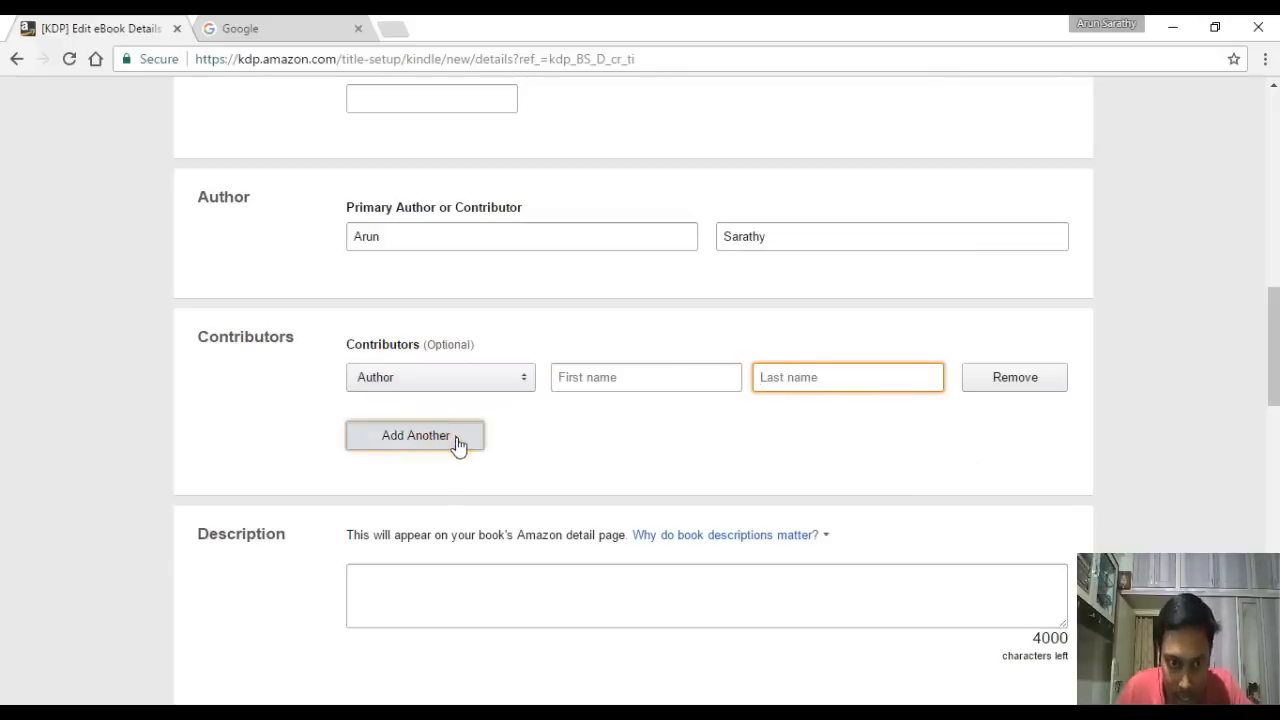
left_click(851, 497)
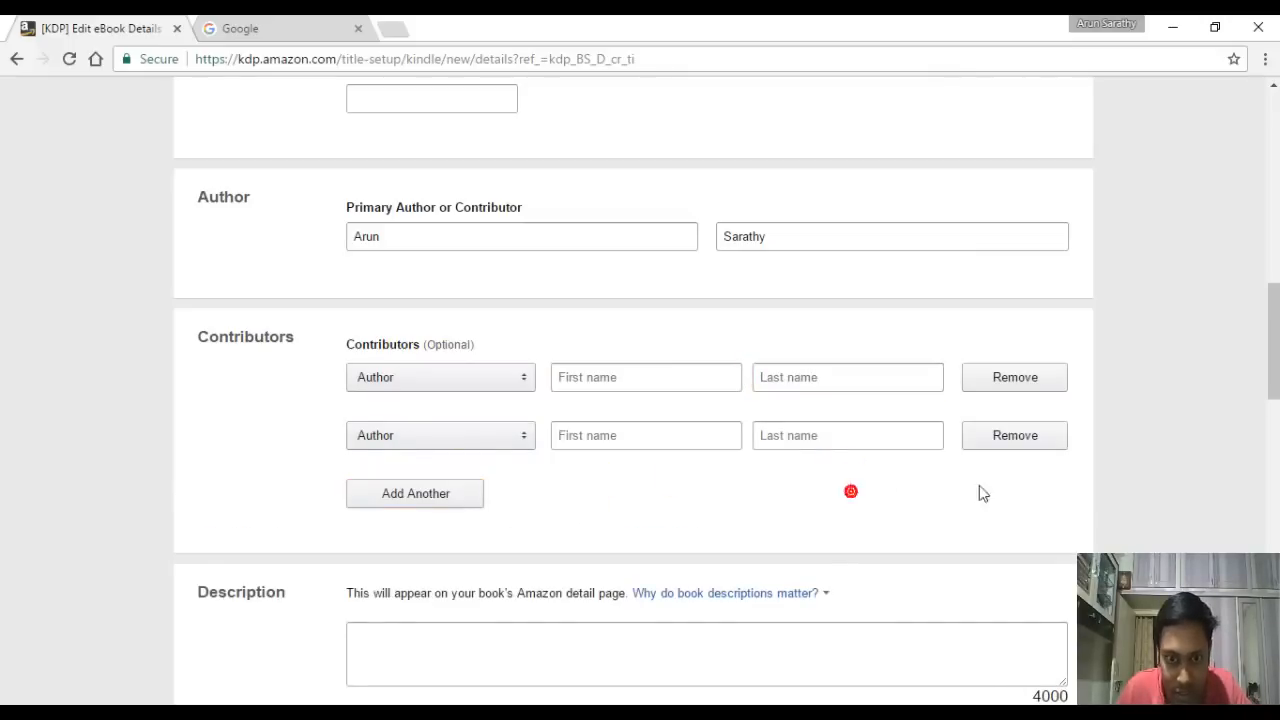
left_click(1043, 437)
left_click(1018, 377)
left_click(698, 447)
Step: Examine the title and description on the Stay Hungry Stay Foolish Kindle product page as an example for the book's Description field
scroll(571, 406, "down", 2)
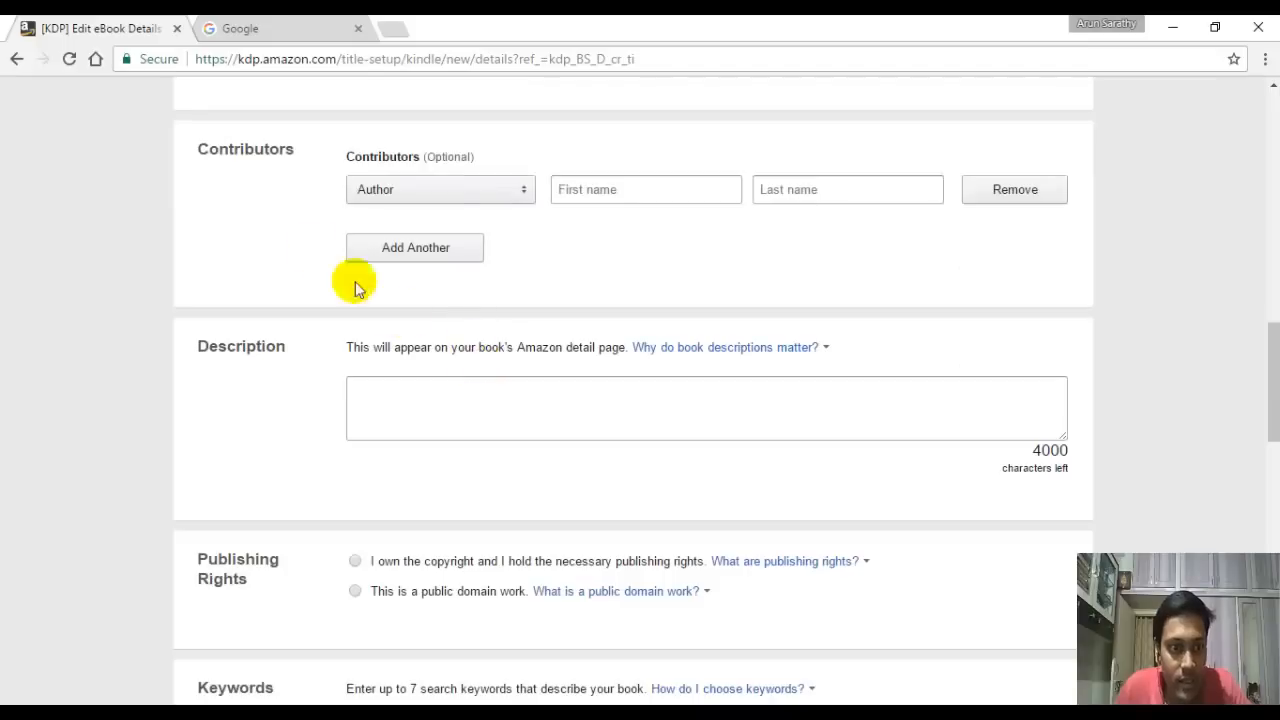
left_click(397, 403)
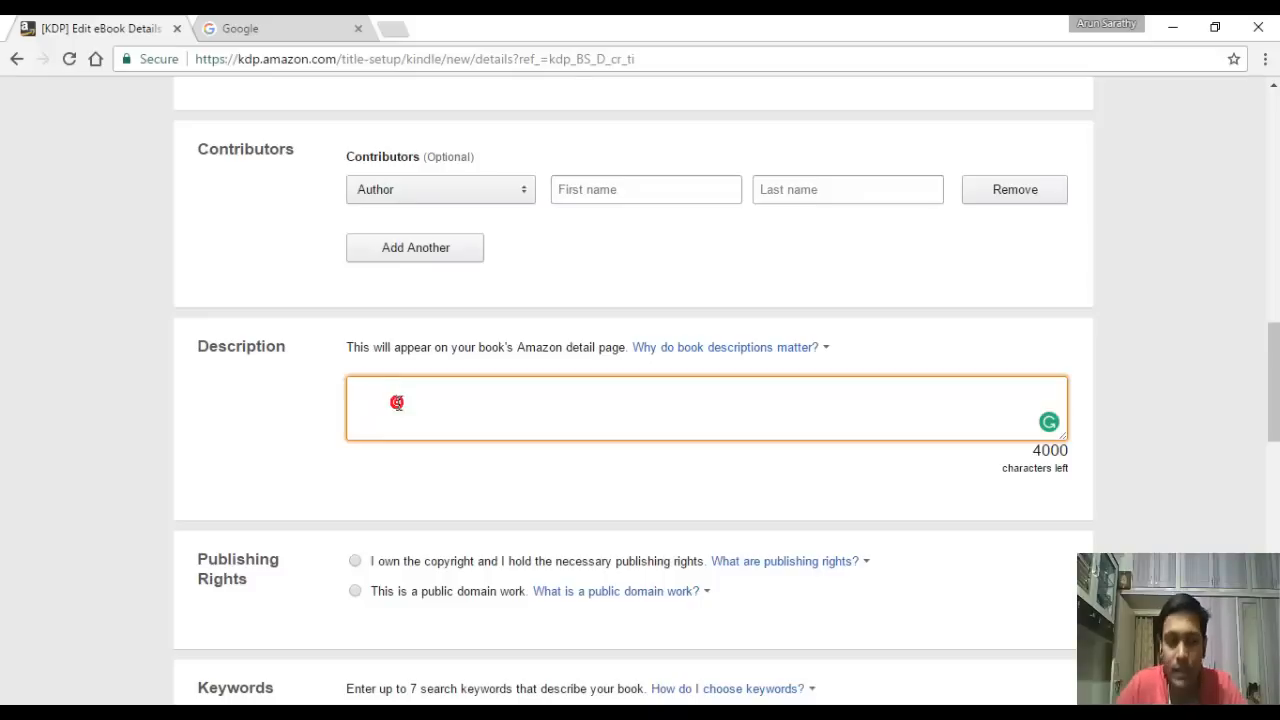
left_click(398, 403)
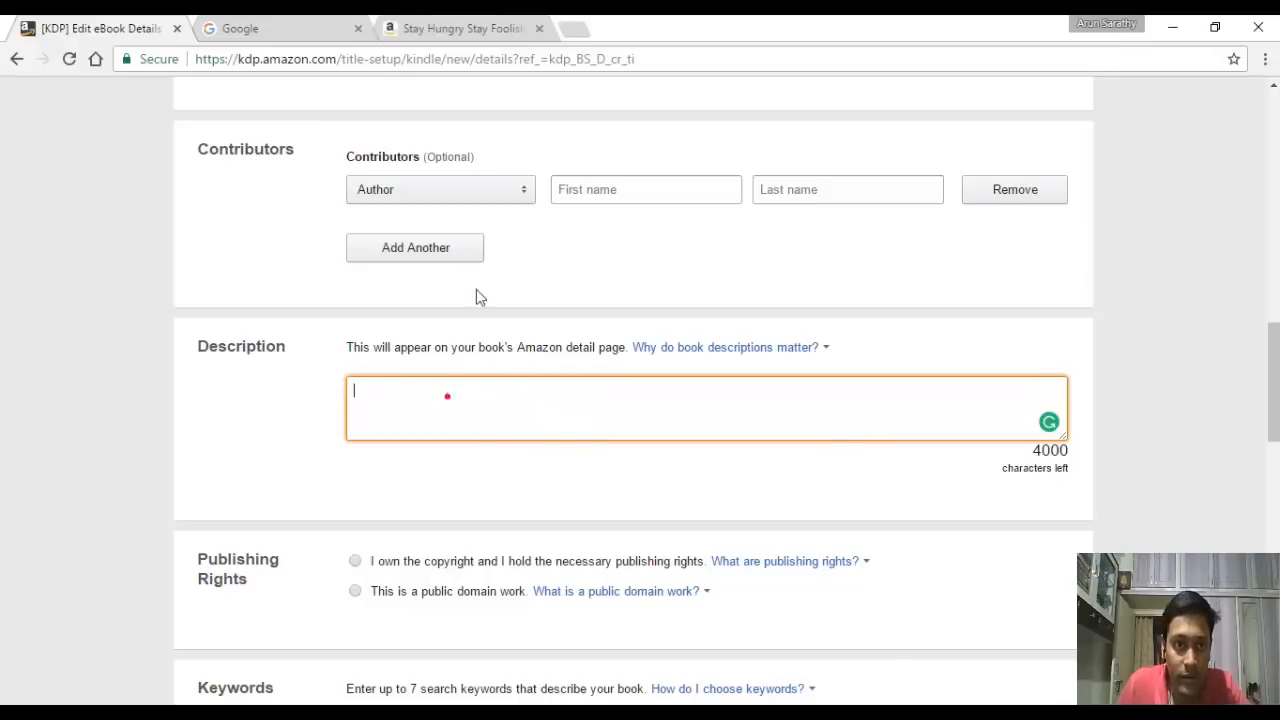
left_click(408, 38)
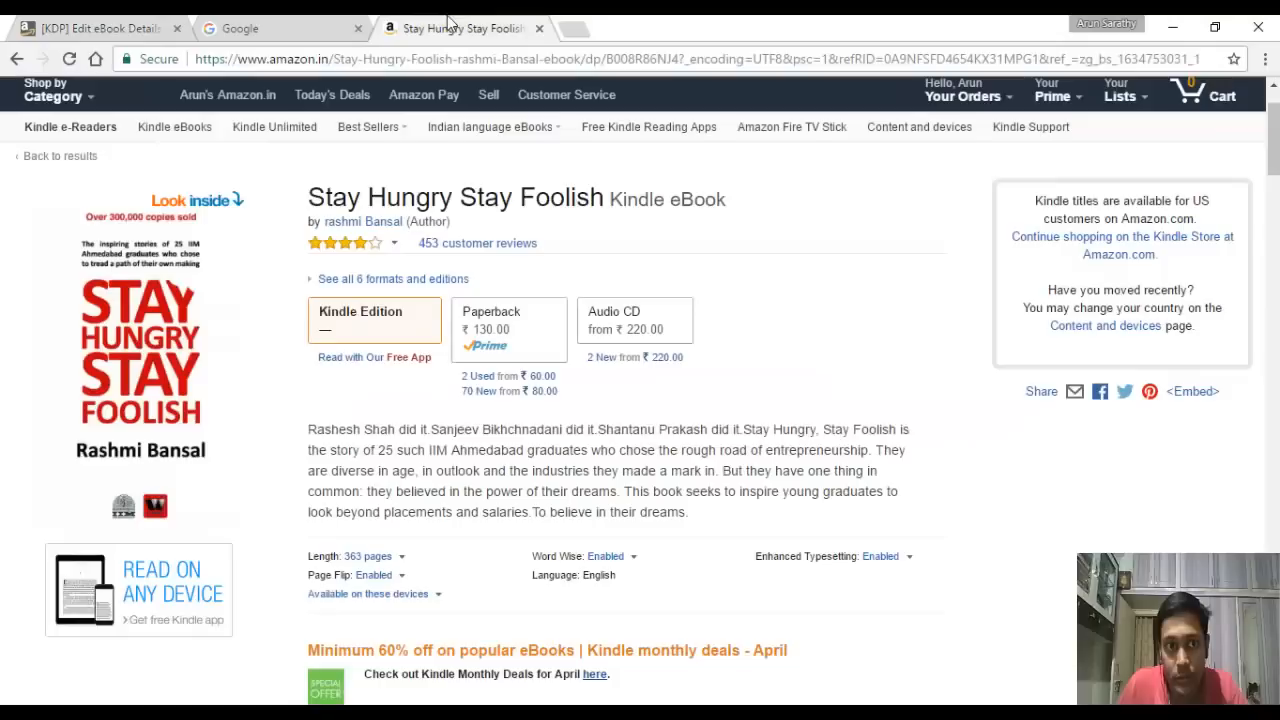
left_click_drag(311, 431, 694, 514)
left_click(491, 485)
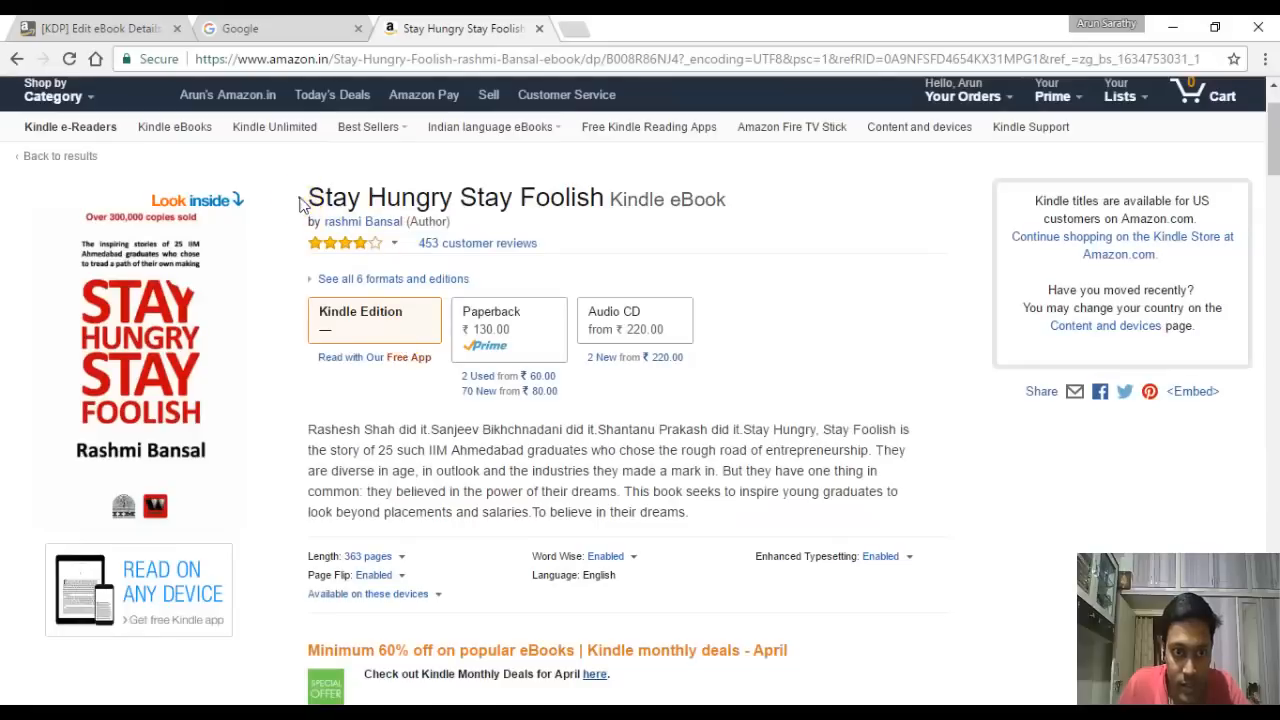
left_click_drag(300, 198, 539, 203)
left_click(581, 203)
left_click_drag(308, 429, 509, 480)
left_click(397, 423)
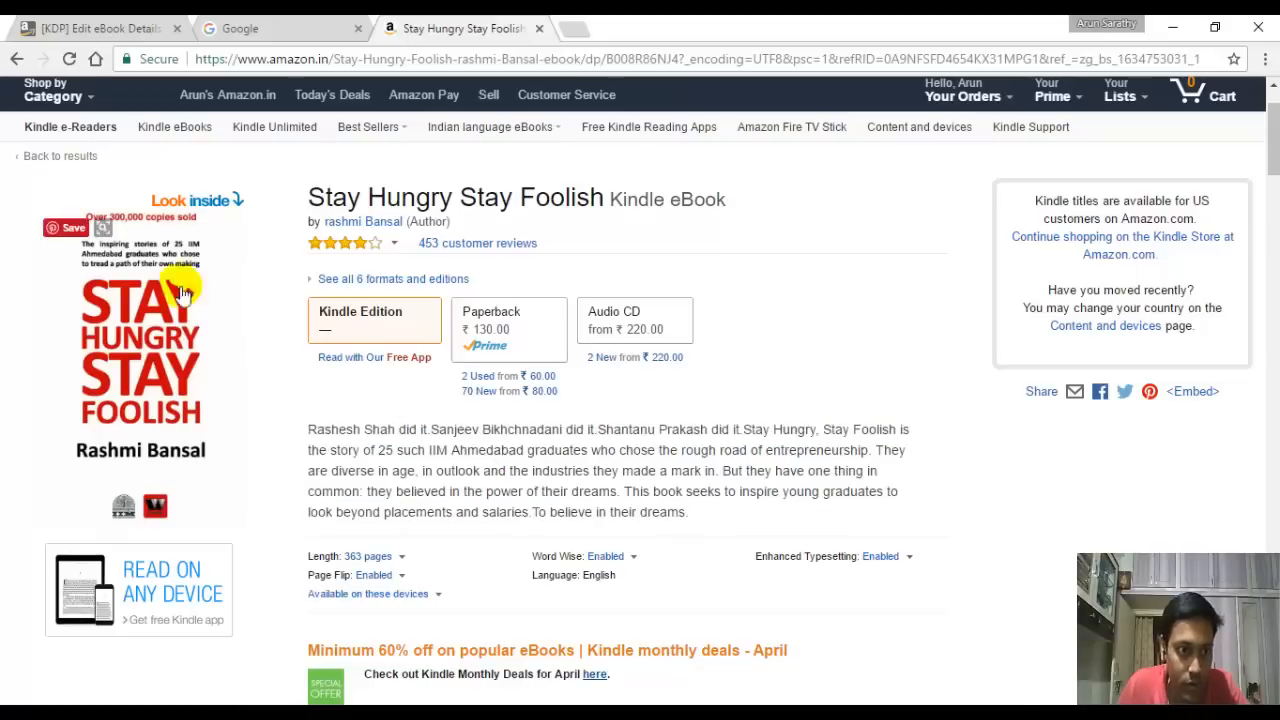
Step: Return to the eBook details form and enter "Very detailed description" as the book description
left_click(94, 27)
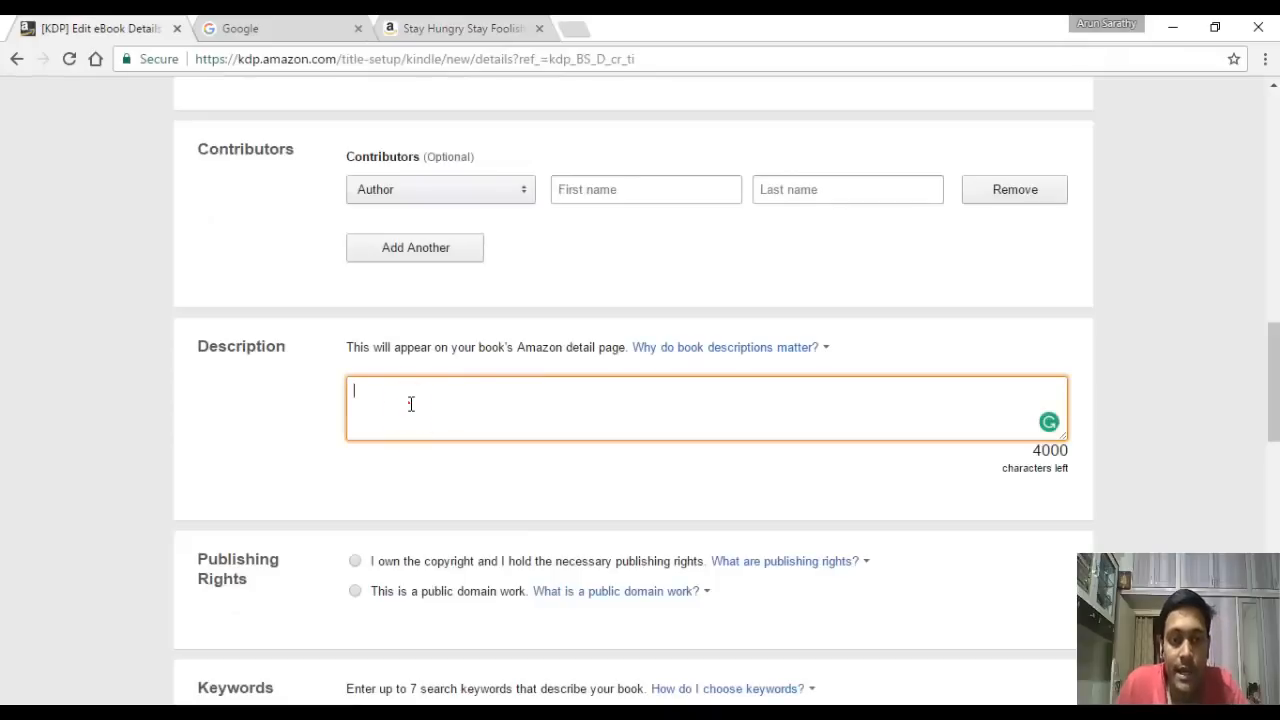
type("Verg")
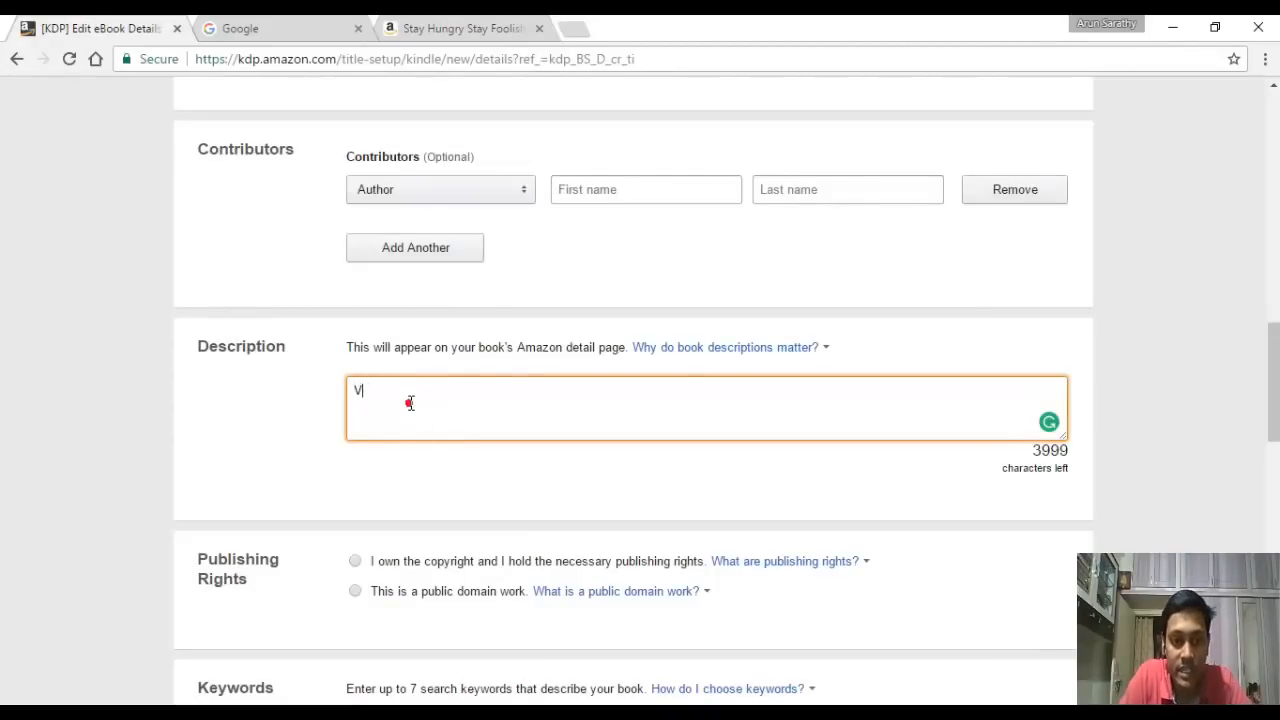
key("BackSpace")
key("BackSpace")
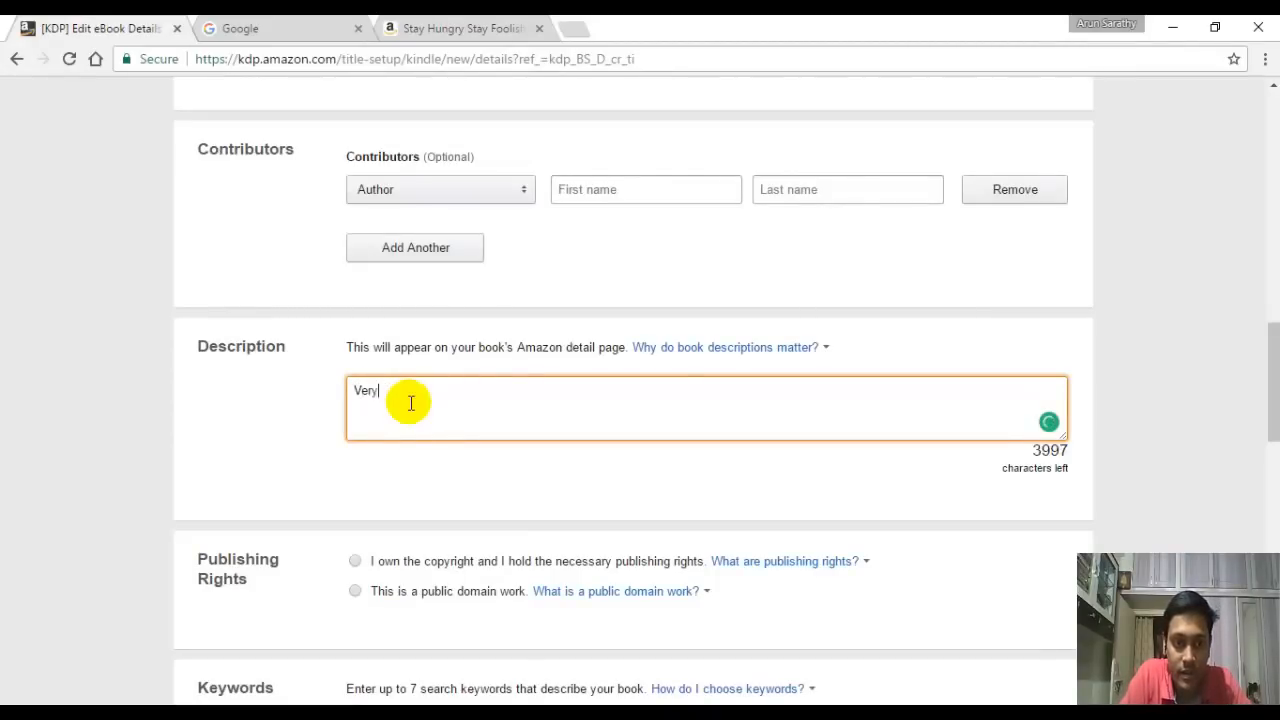
type("y detailed desc")
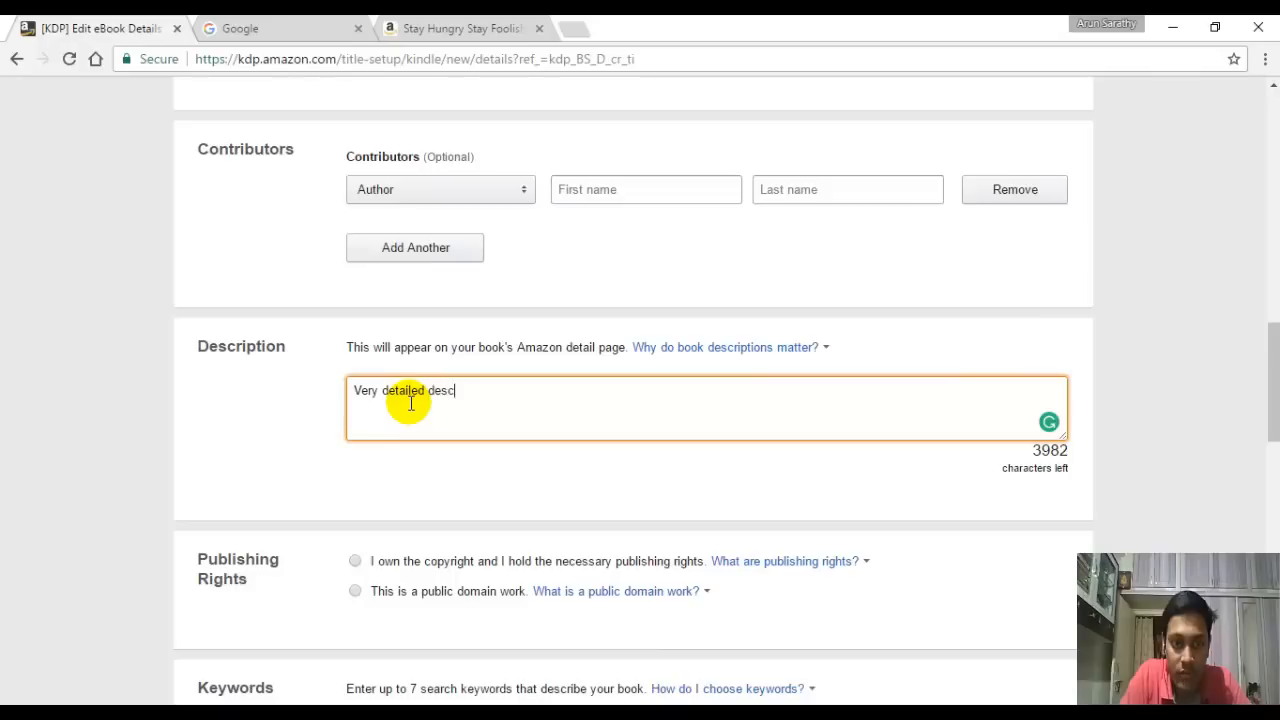
type("ription")
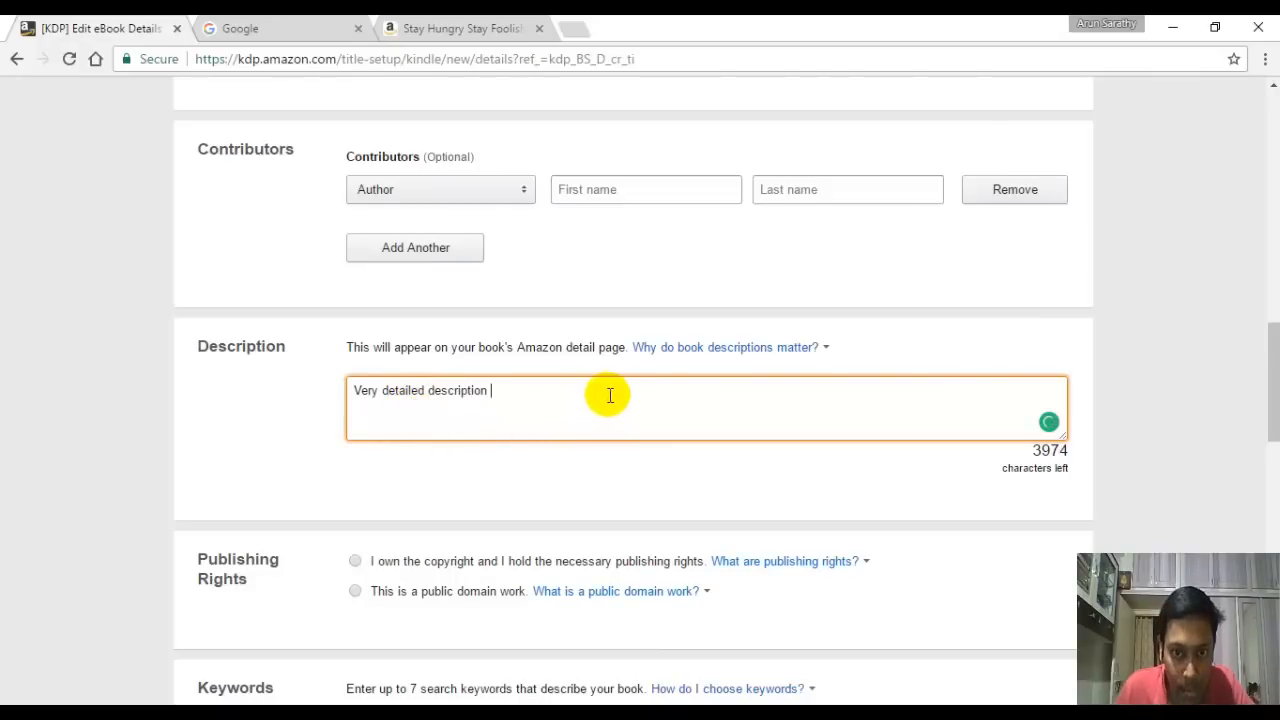
Step: Read the explanation of why book descriptions matter and check the remaining character count for the description
scroll(685, 382, "down", 1)
left_click(706, 256)
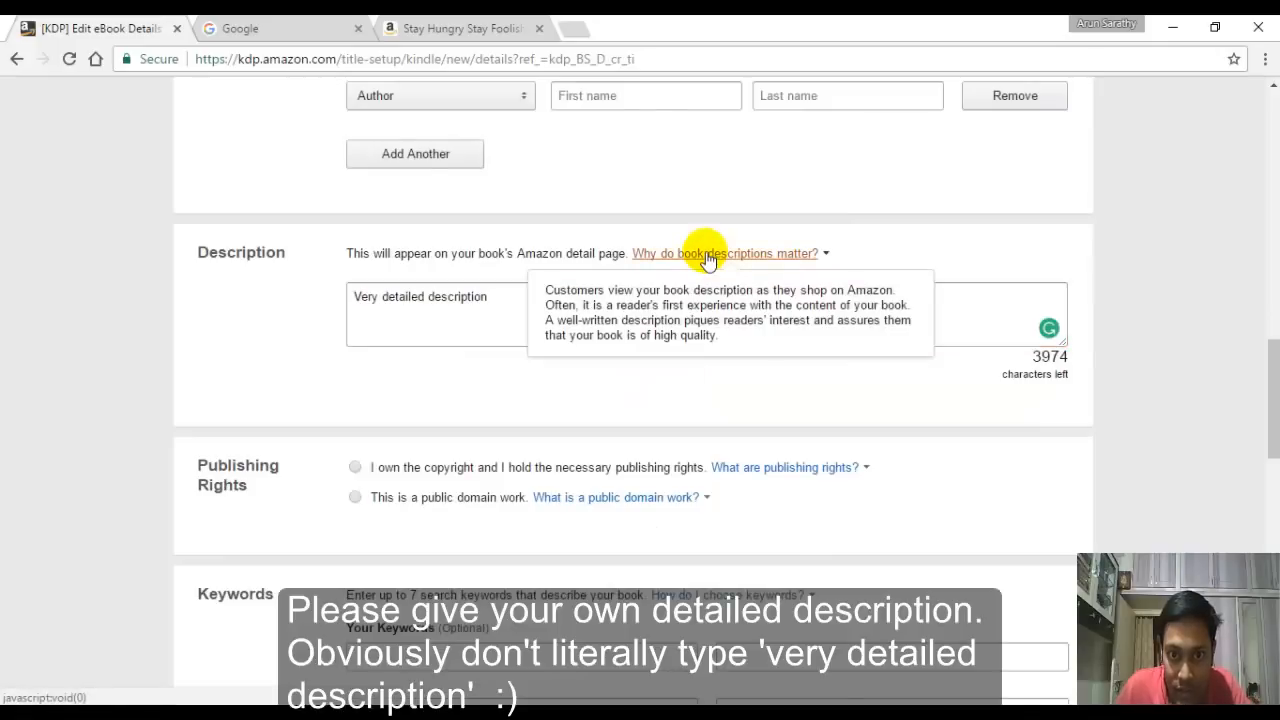
left_click(784, 387)
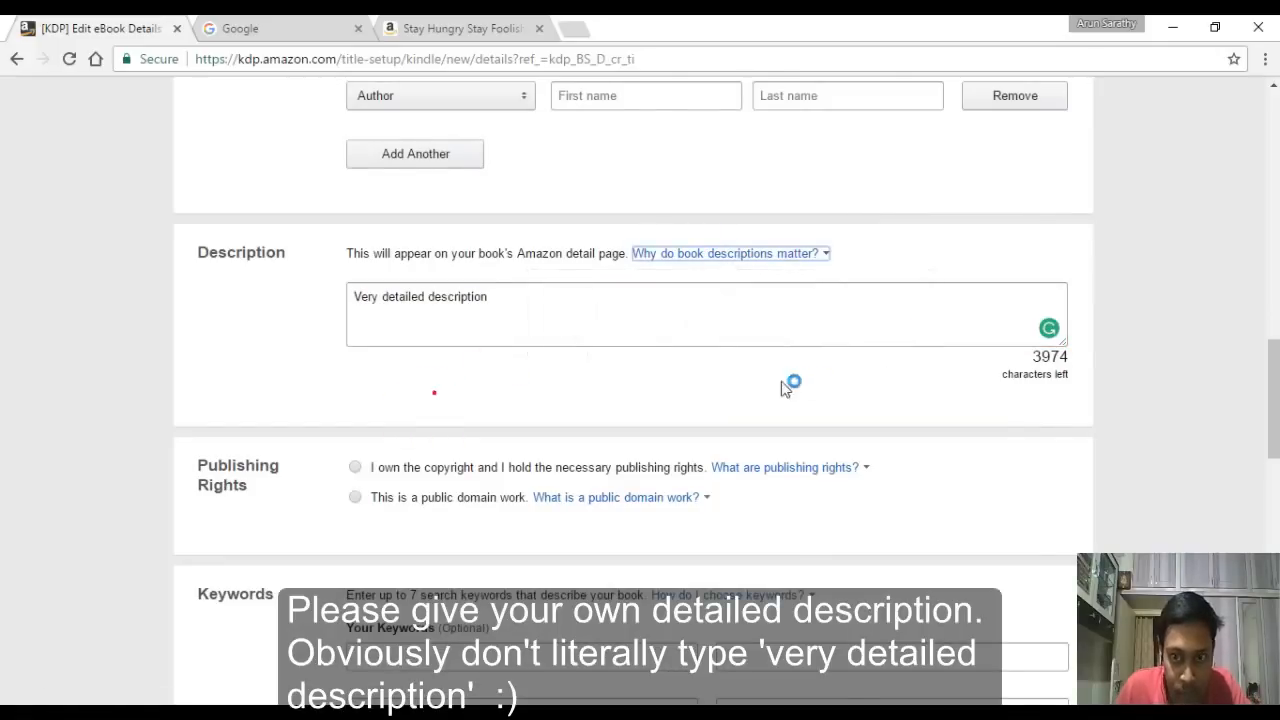
double_click(1049, 356)
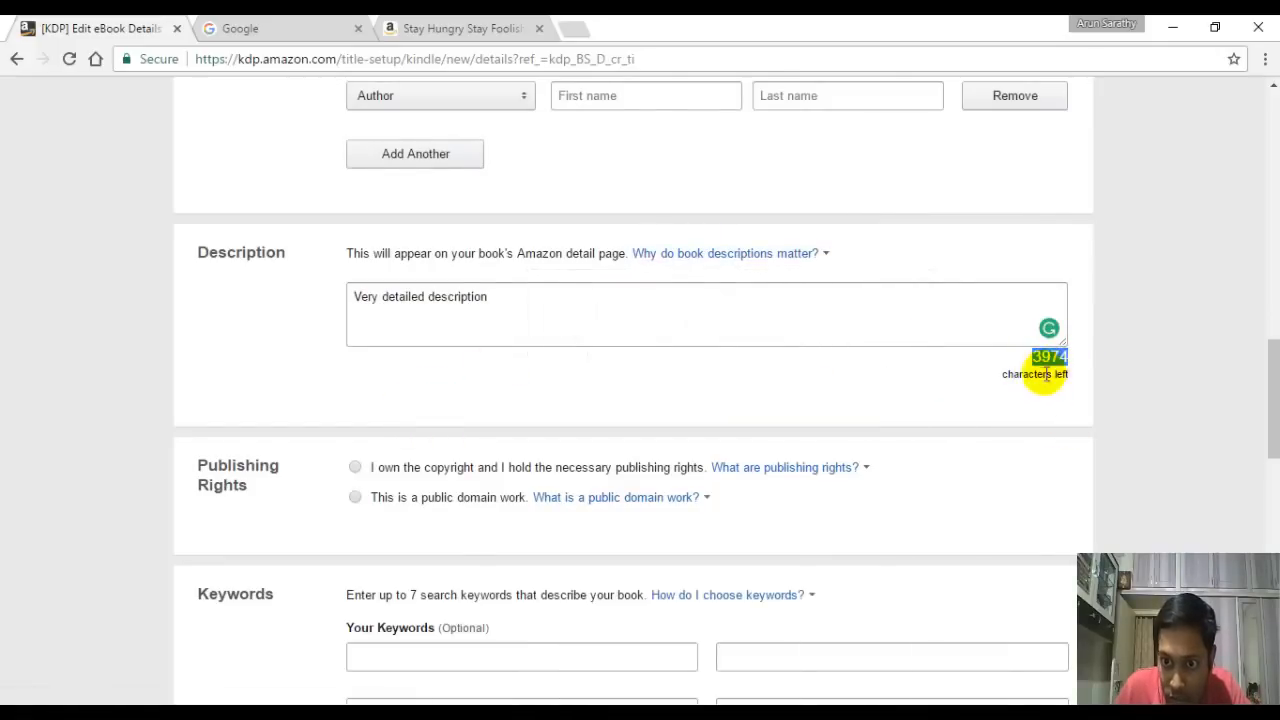
left_click(889, 366)
Step: Try adding a <strong> HTML tag at the end of the description, compare with the example product page, and remove the tag
left_click(552, 306)
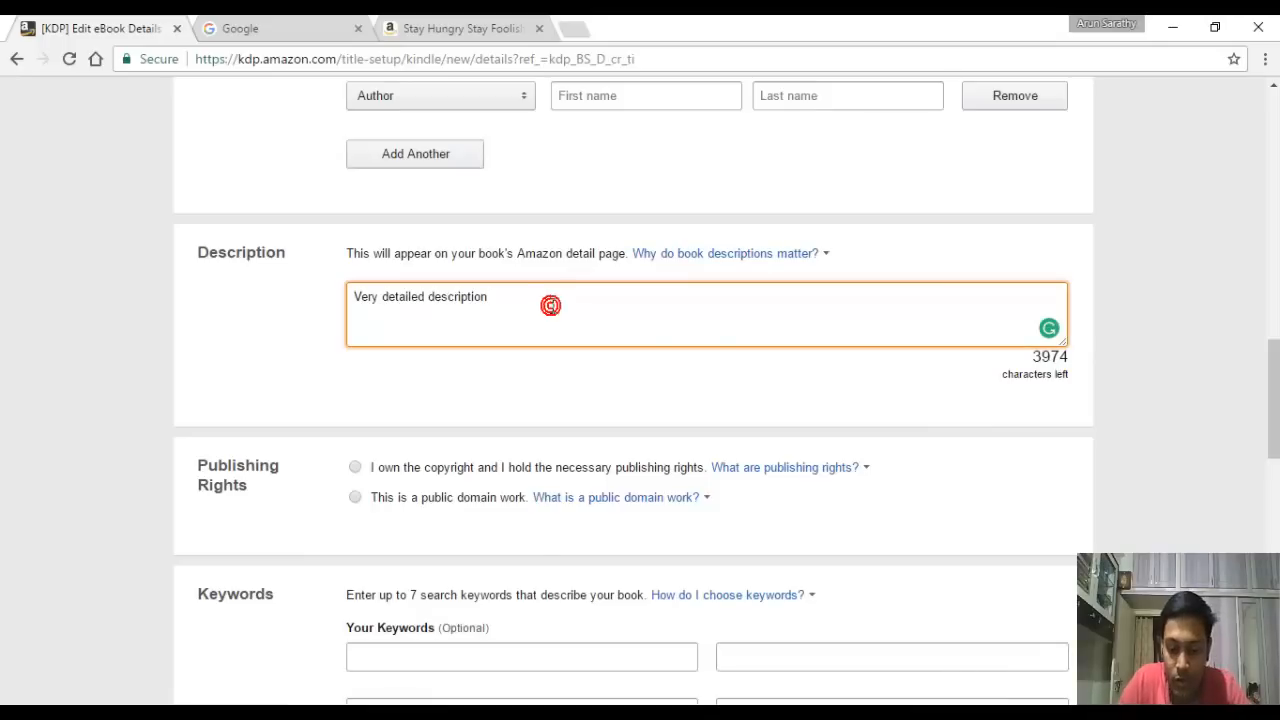
type("<str")
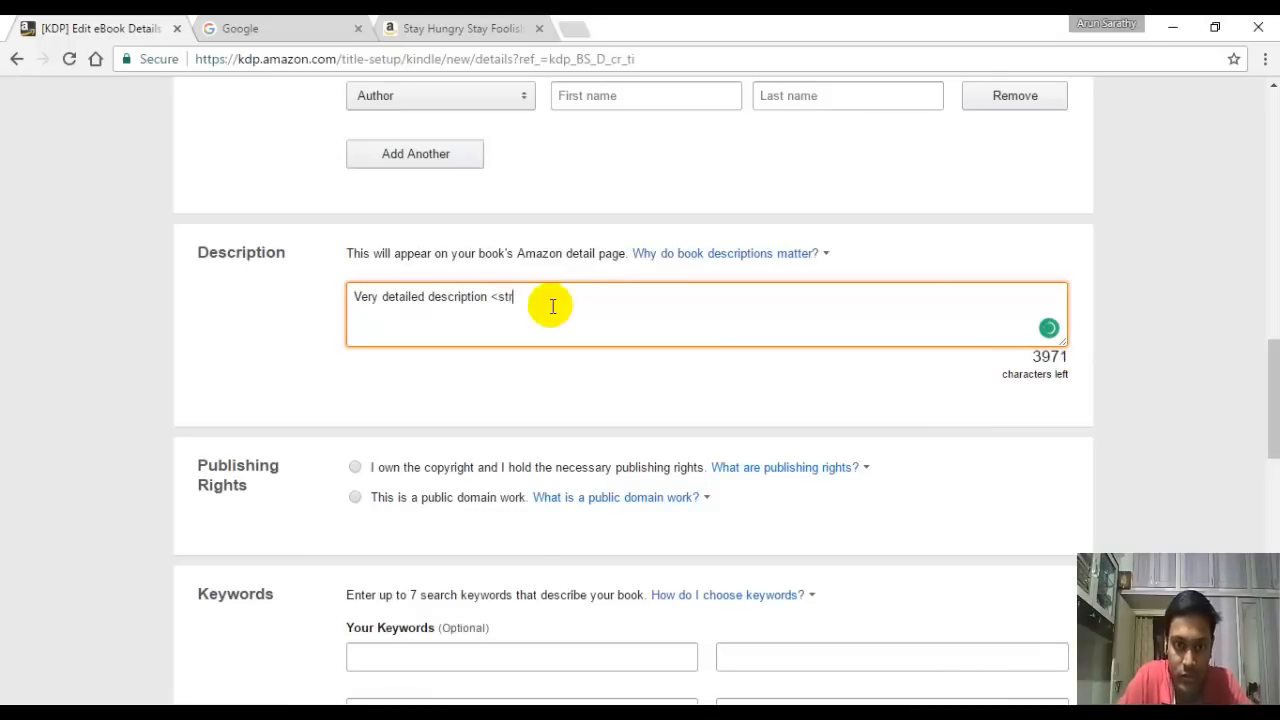
type("ong>")
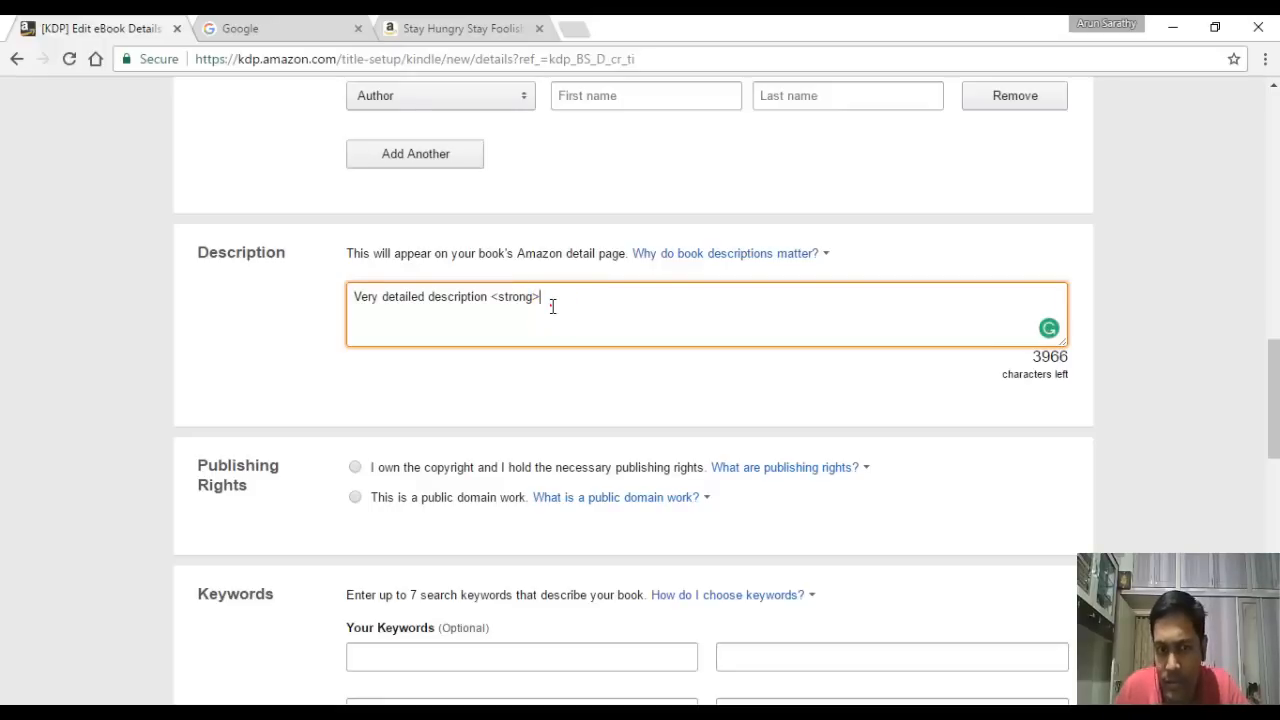
left_click(443, 25)
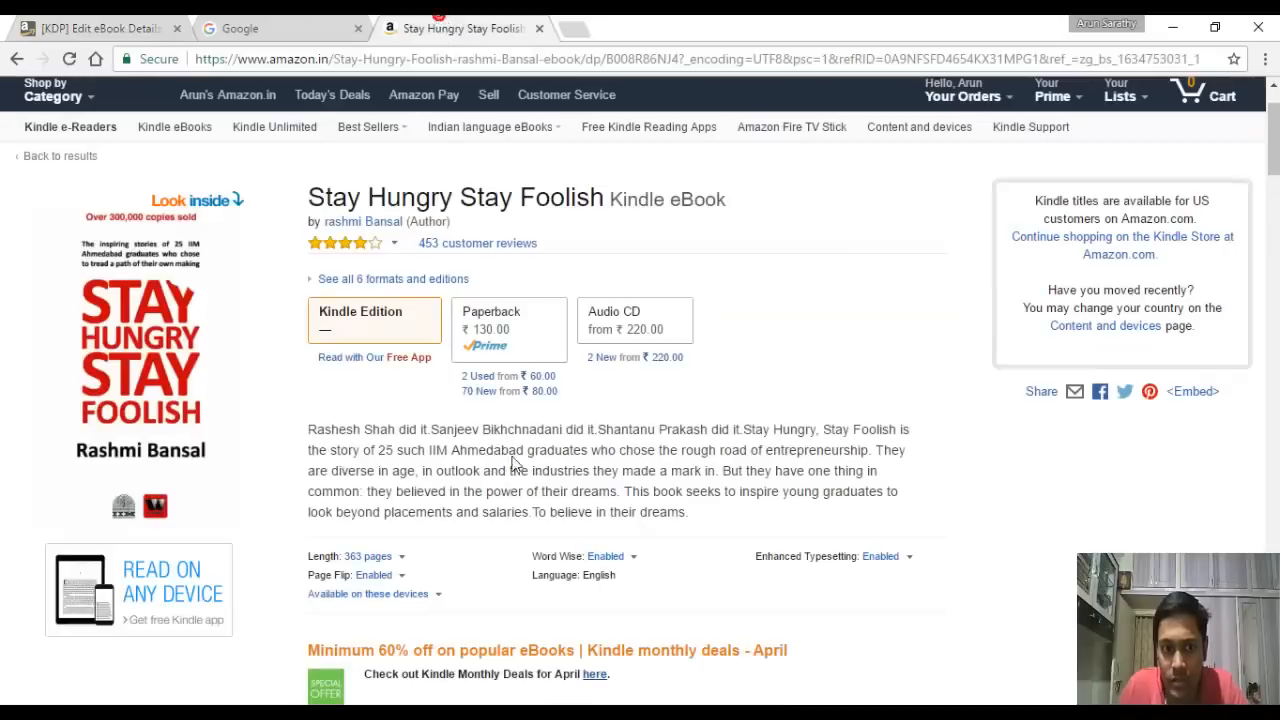
left_click(100, 28)
left_click_drag(556, 300, 491, 298)
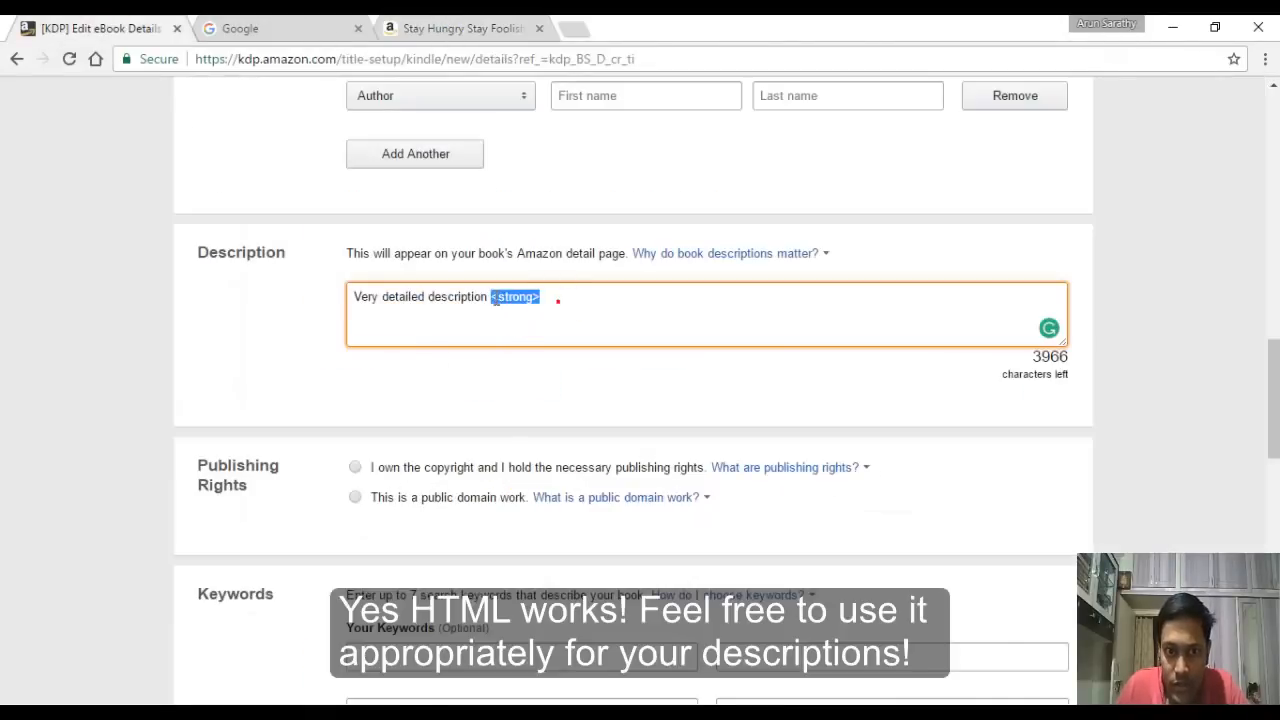
key("BackSpace")
key("BackSpace")
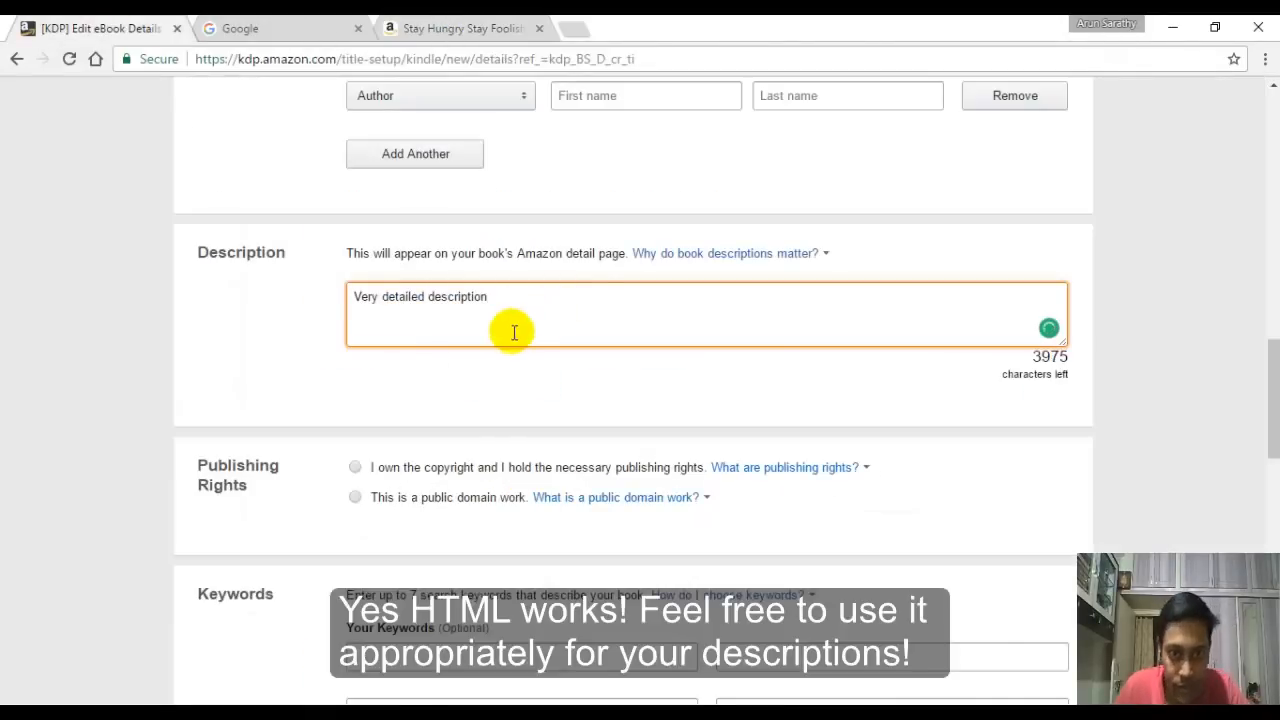
left_click(566, 377)
Step: Declare ownership of the copyright and the necessary publishing rights, and read the explanations of public domain work and publishing rights
scroll(600, 370, "down", 1)
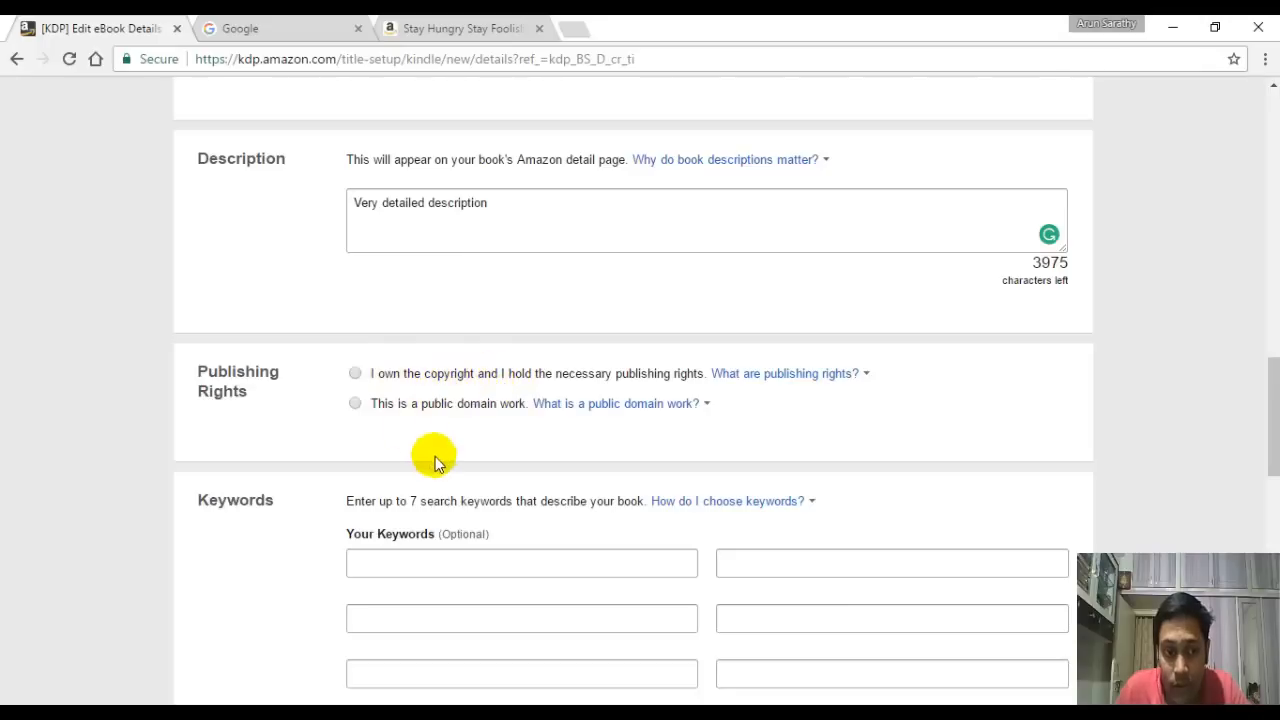
left_click(356, 376)
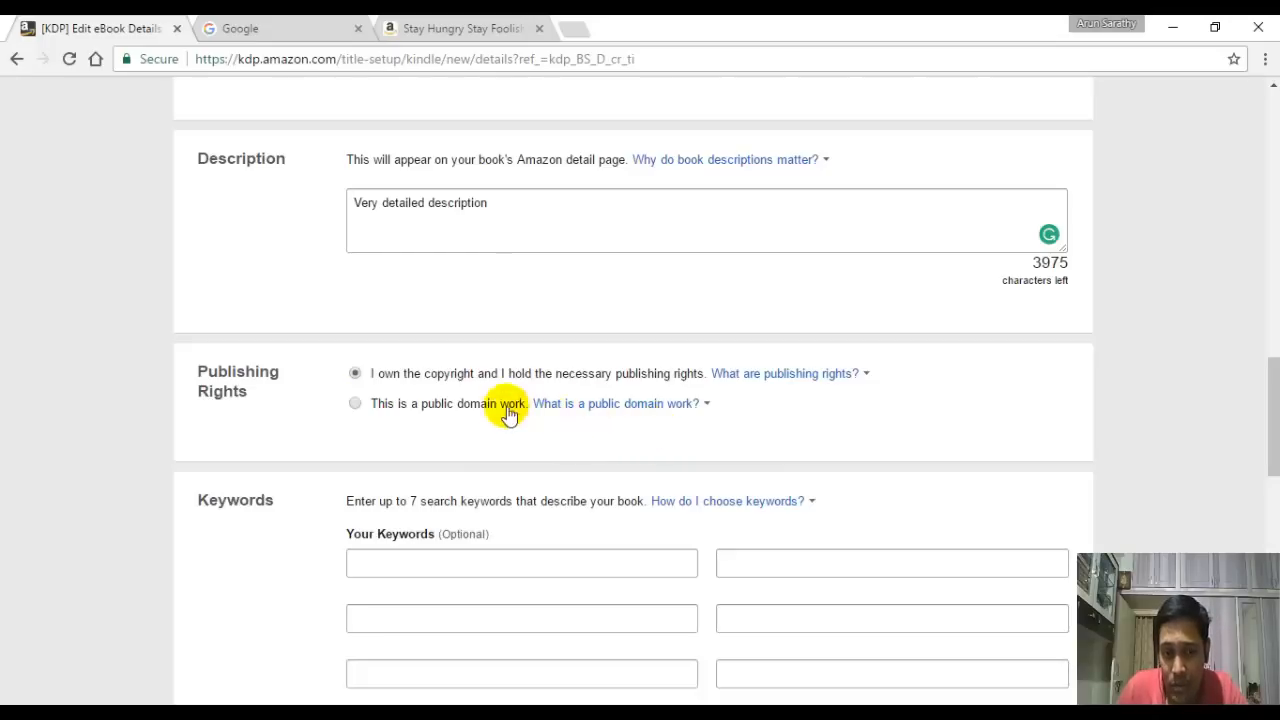
mouse_move(600, 408)
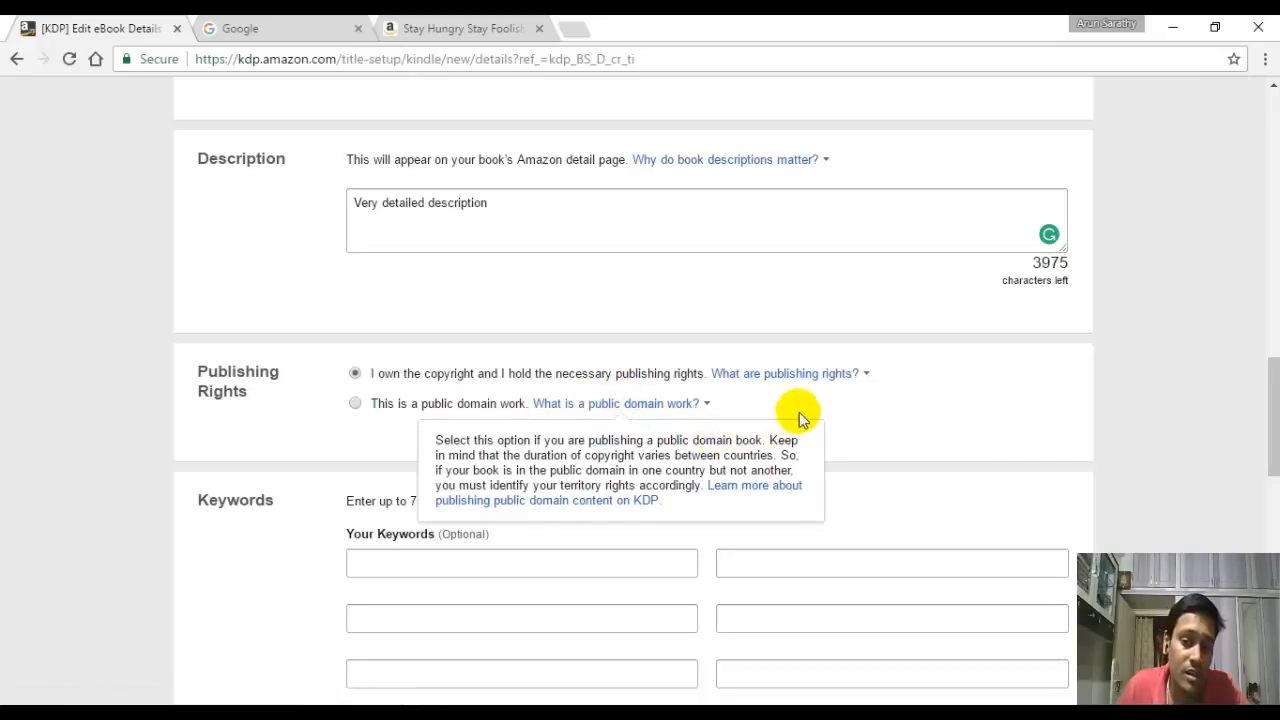
left_click(838, 406)
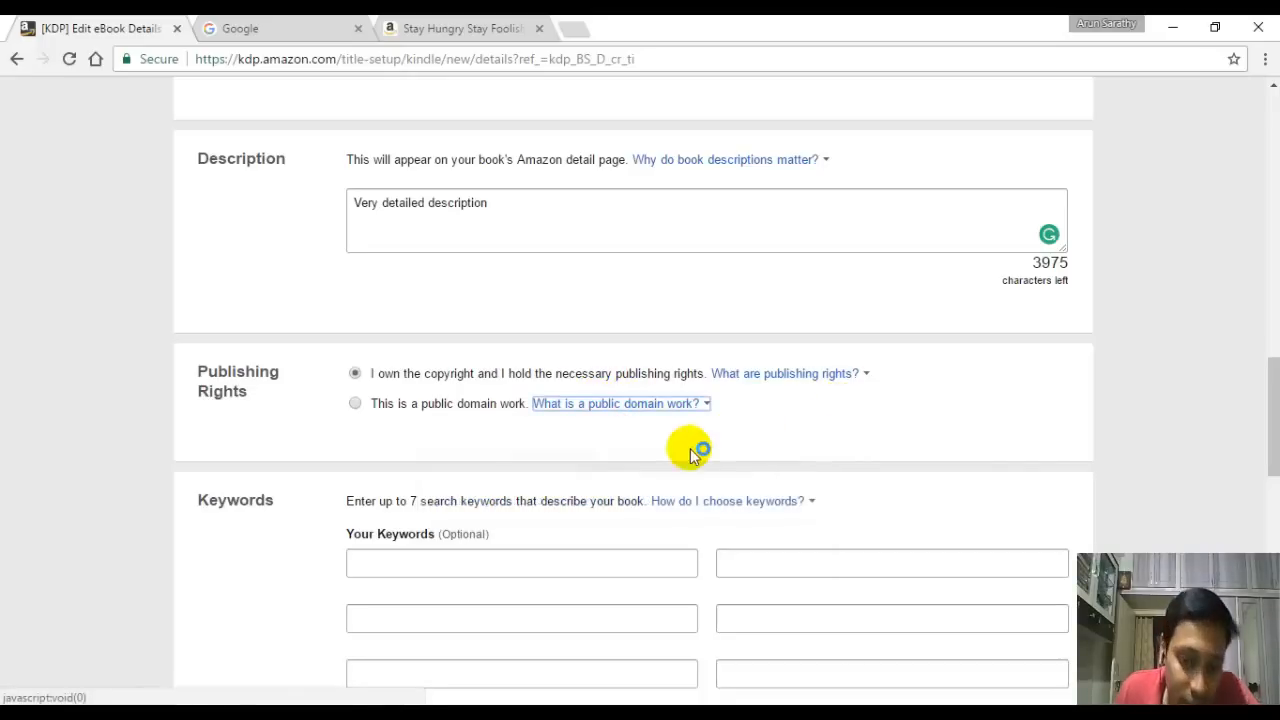
left_click(660, 435)
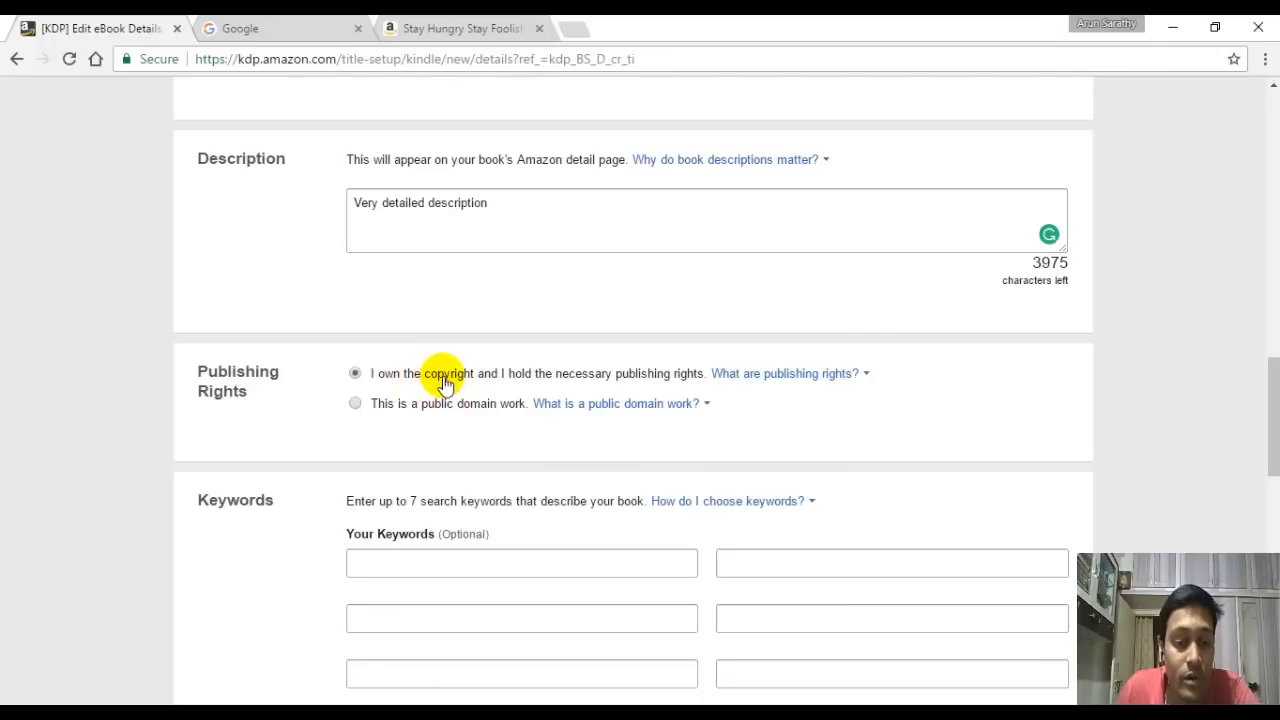
left_click(766, 374)
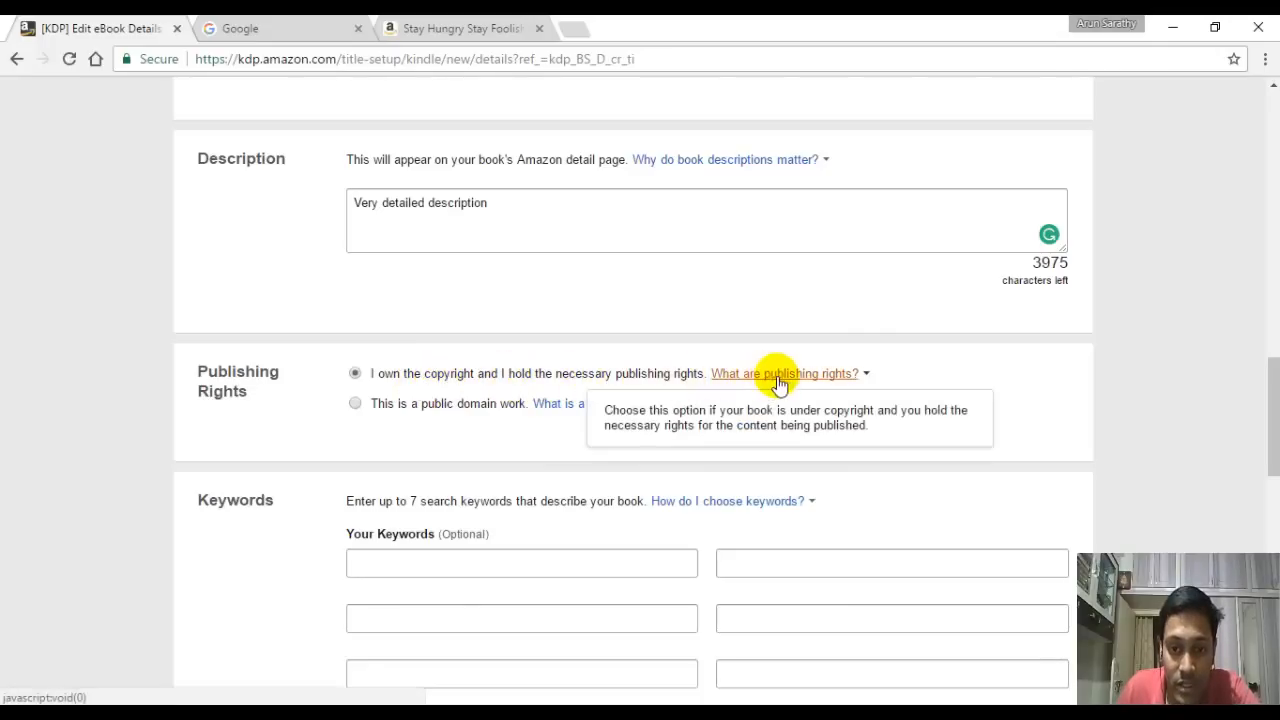
mouse_move(752, 375)
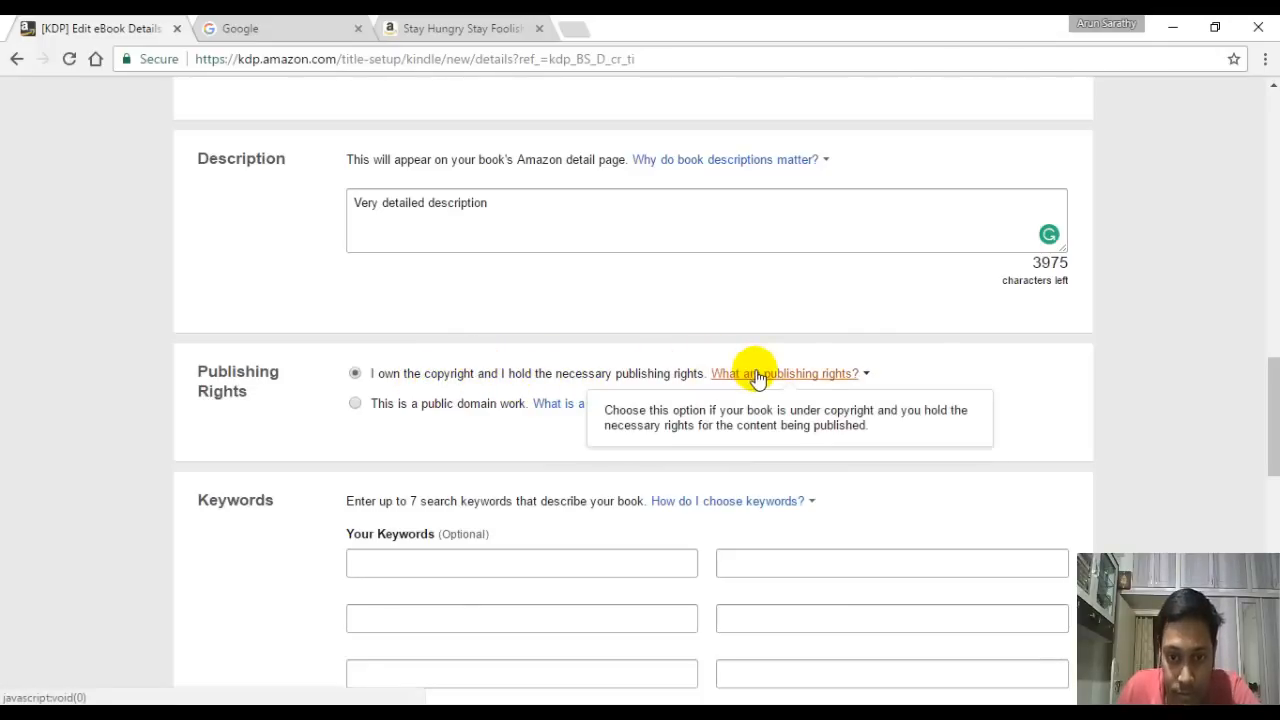
scroll(757, 378, "down", 1)
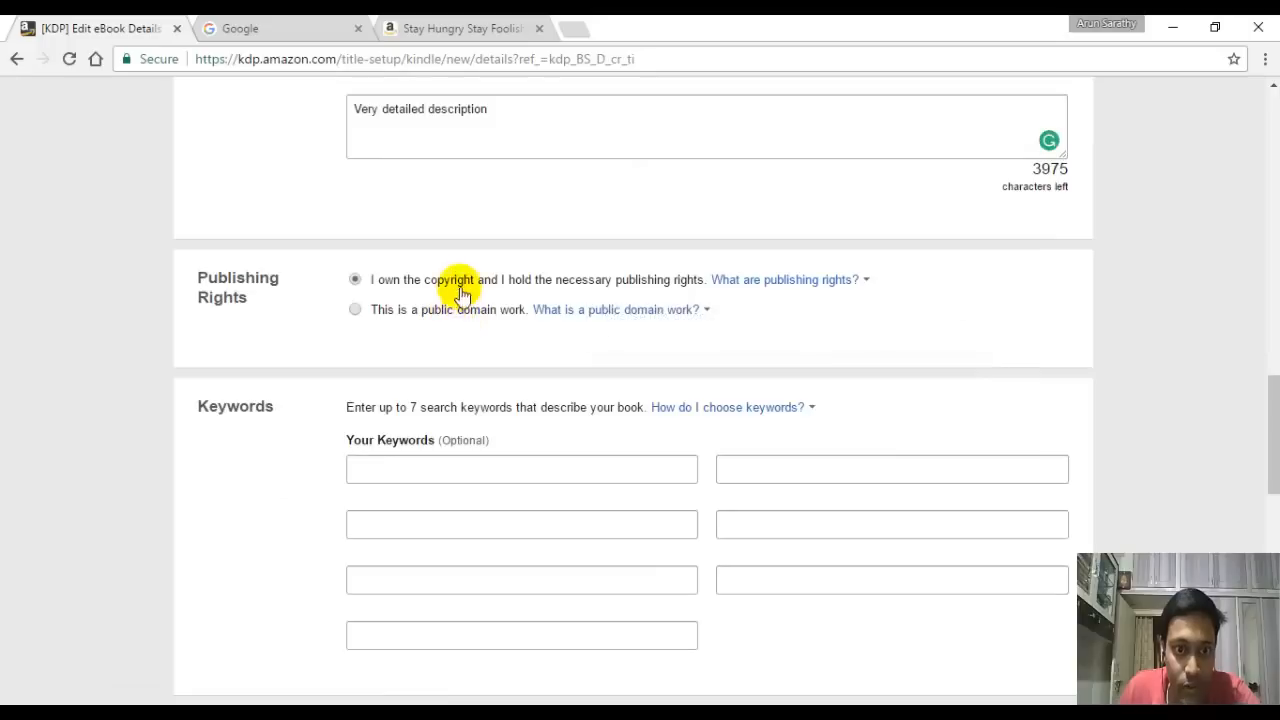
scroll(400, 310, "down", 1)
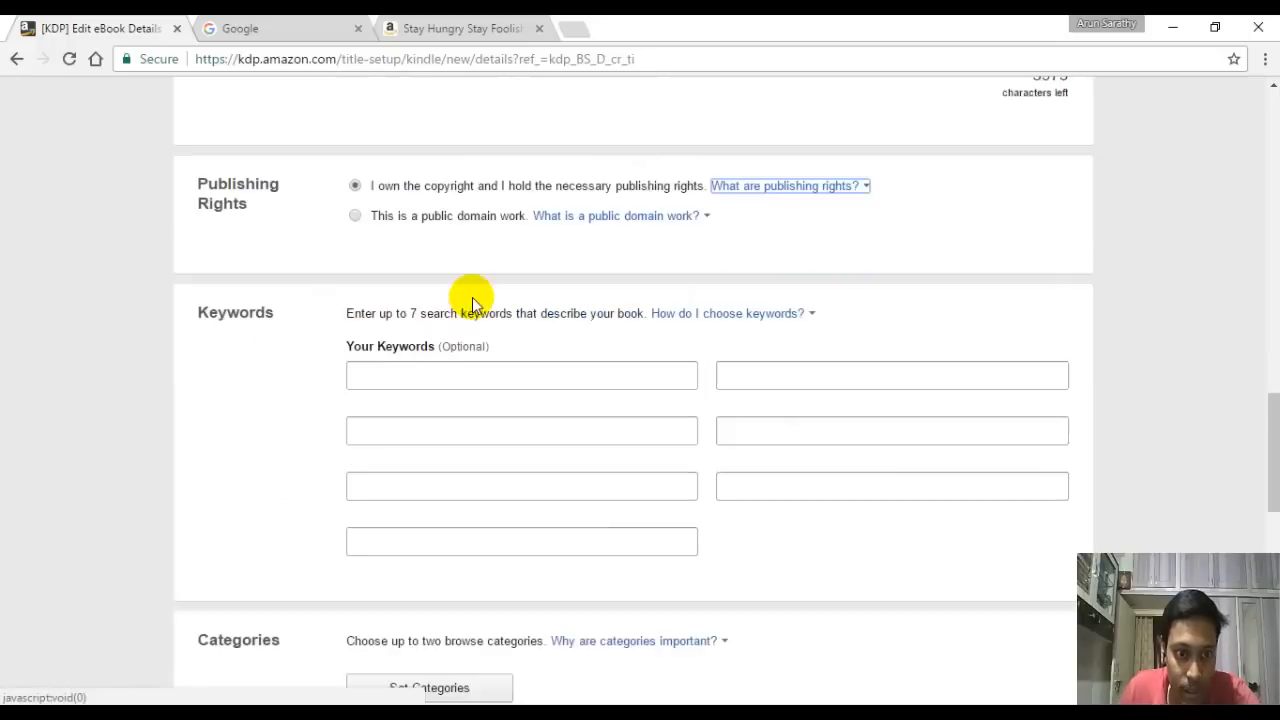
left_click(437, 375)
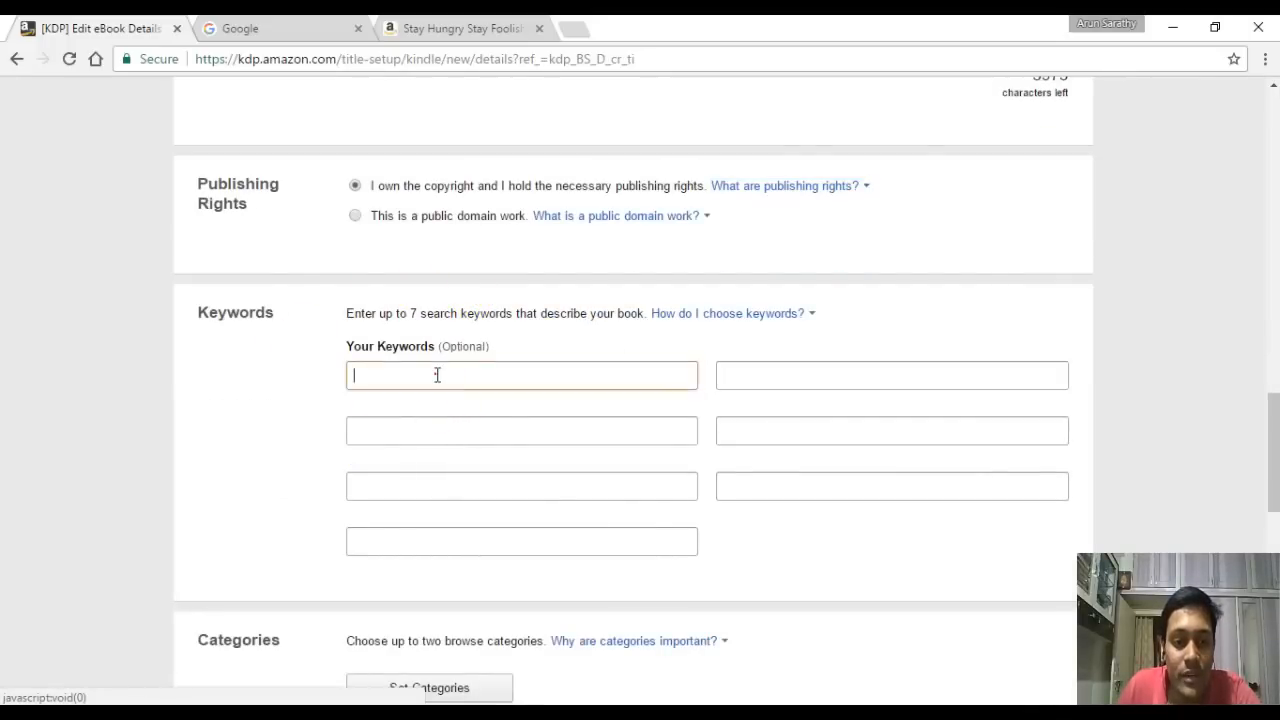
left_click(415, 431)
left_click(420, 487)
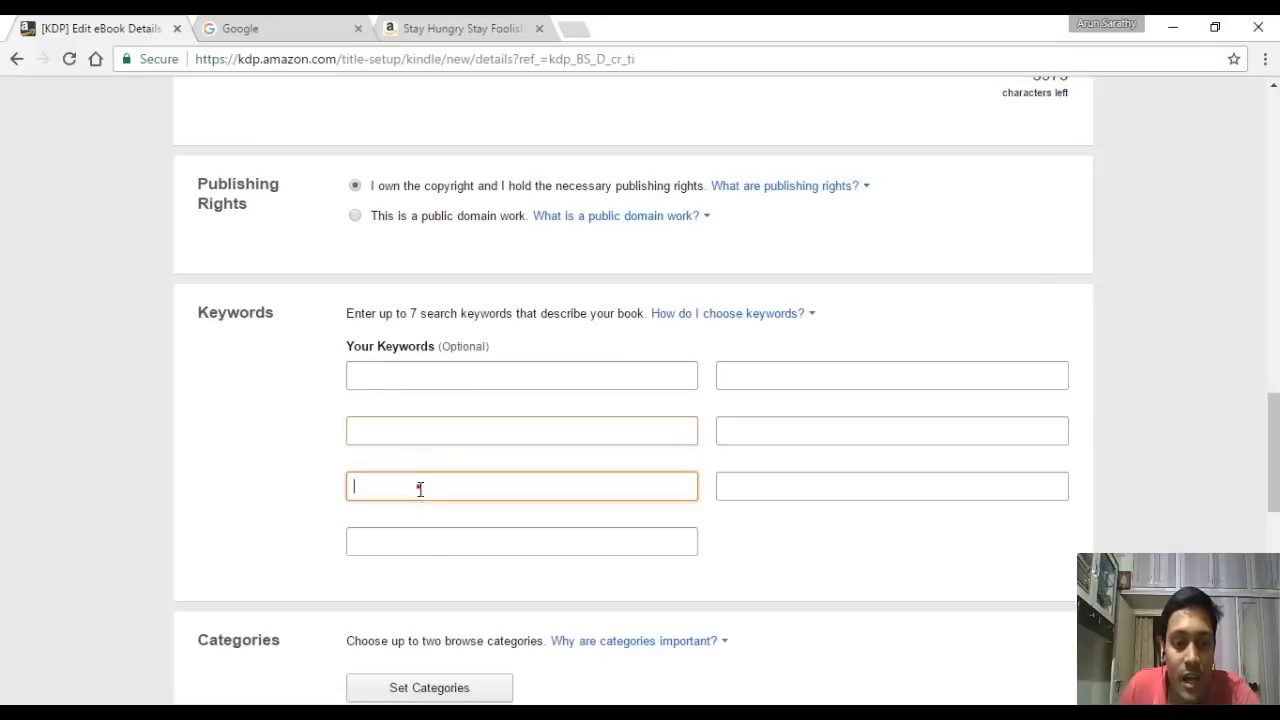
left_click(432, 549)
left_click(771, 486)
left_click(750, 430)
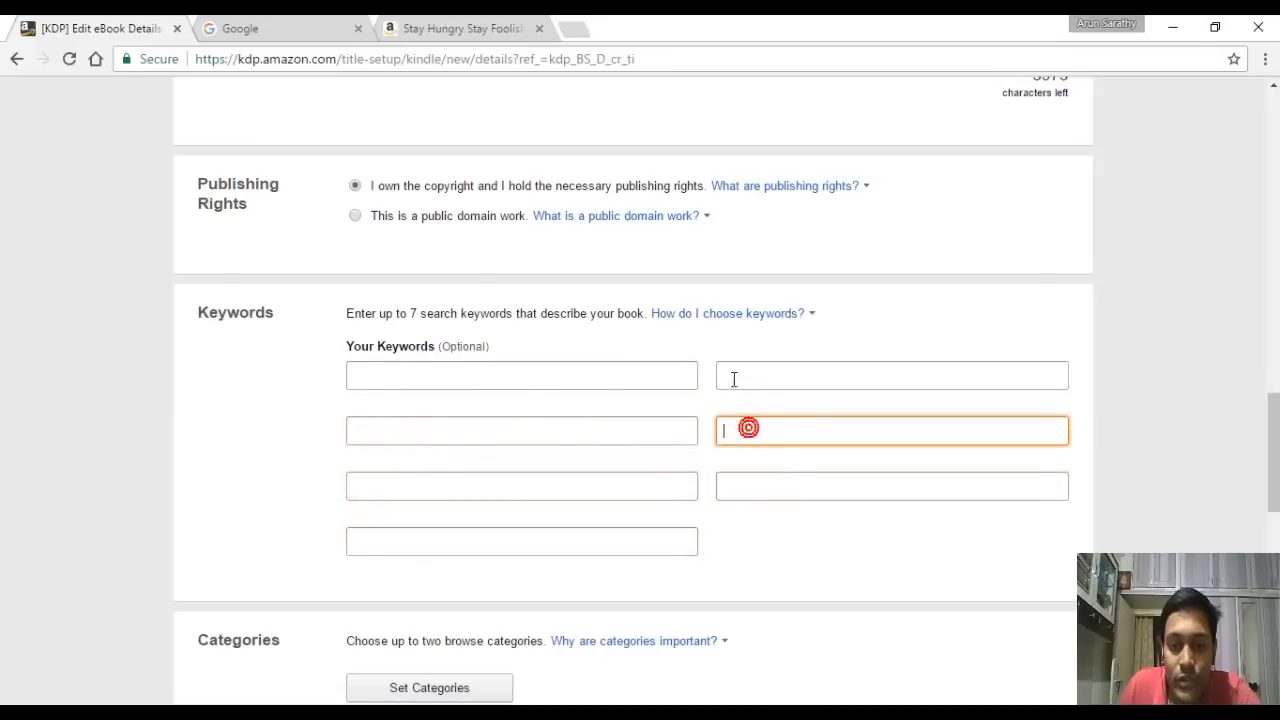
left_click(733, 372)
Step: Enter "Children ebooks" as the first search keyword for the book
left_click(484, 373)
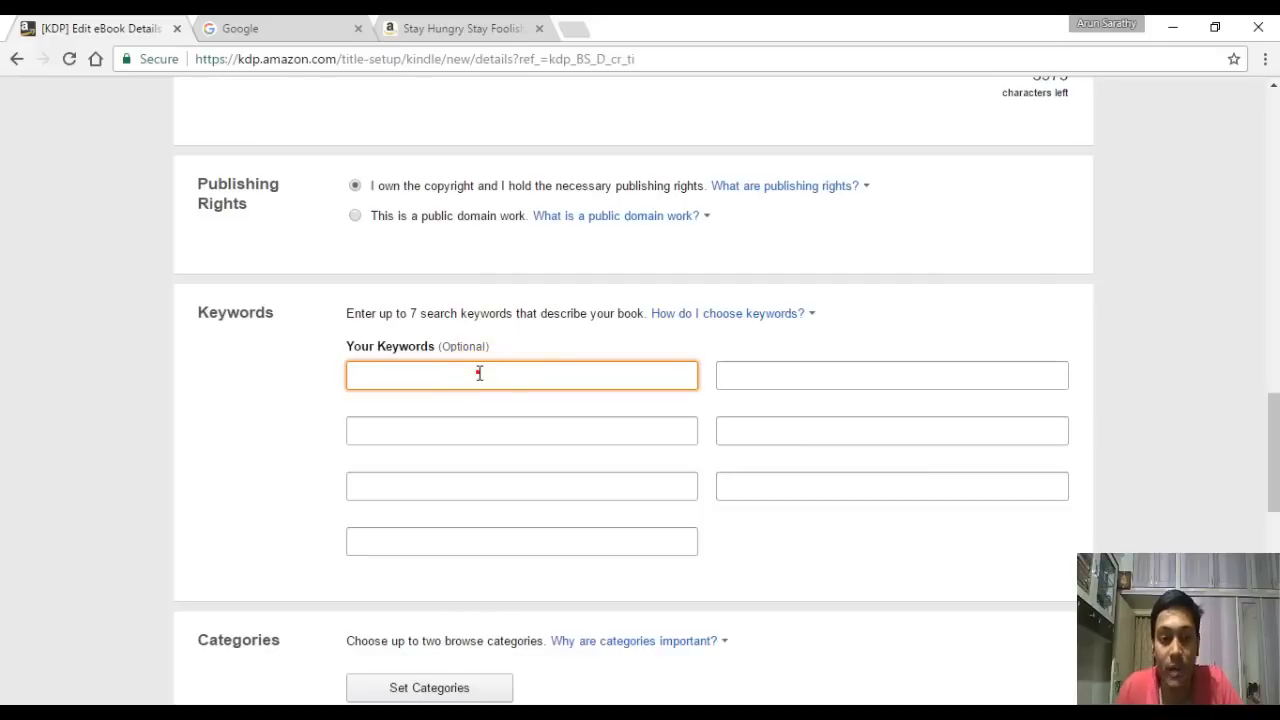
left_click(479, 373)
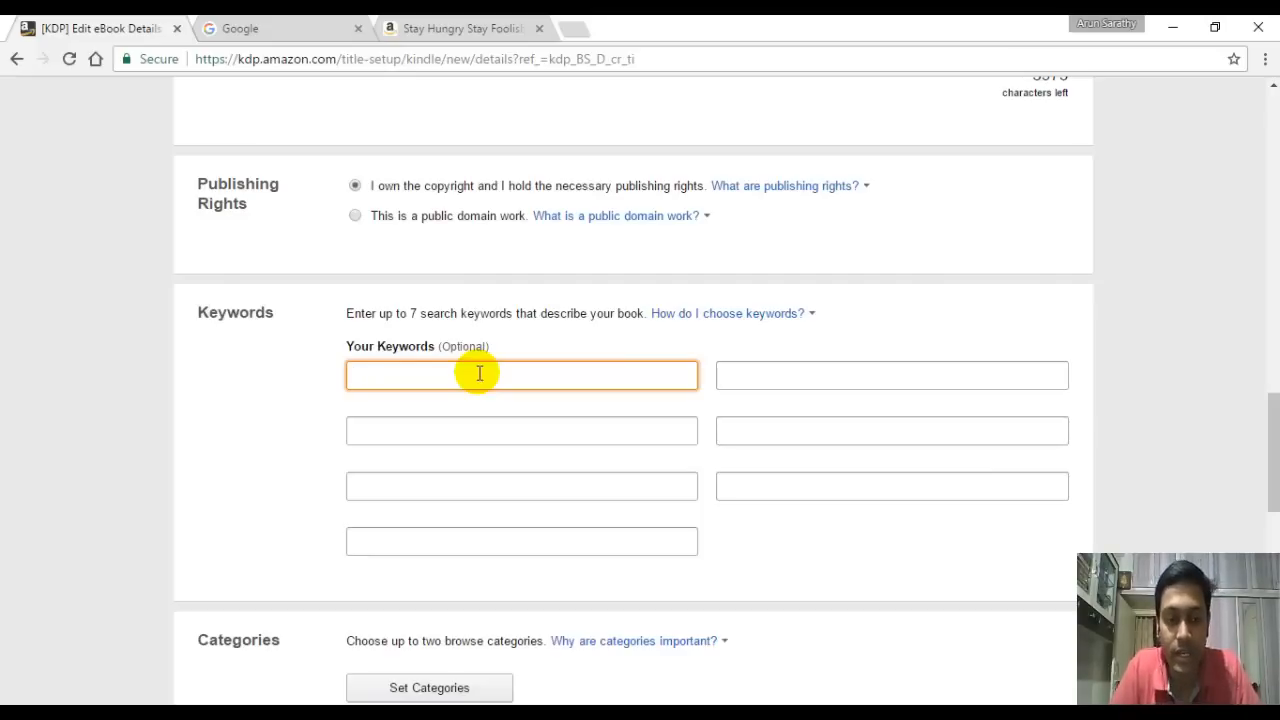
type("Child")
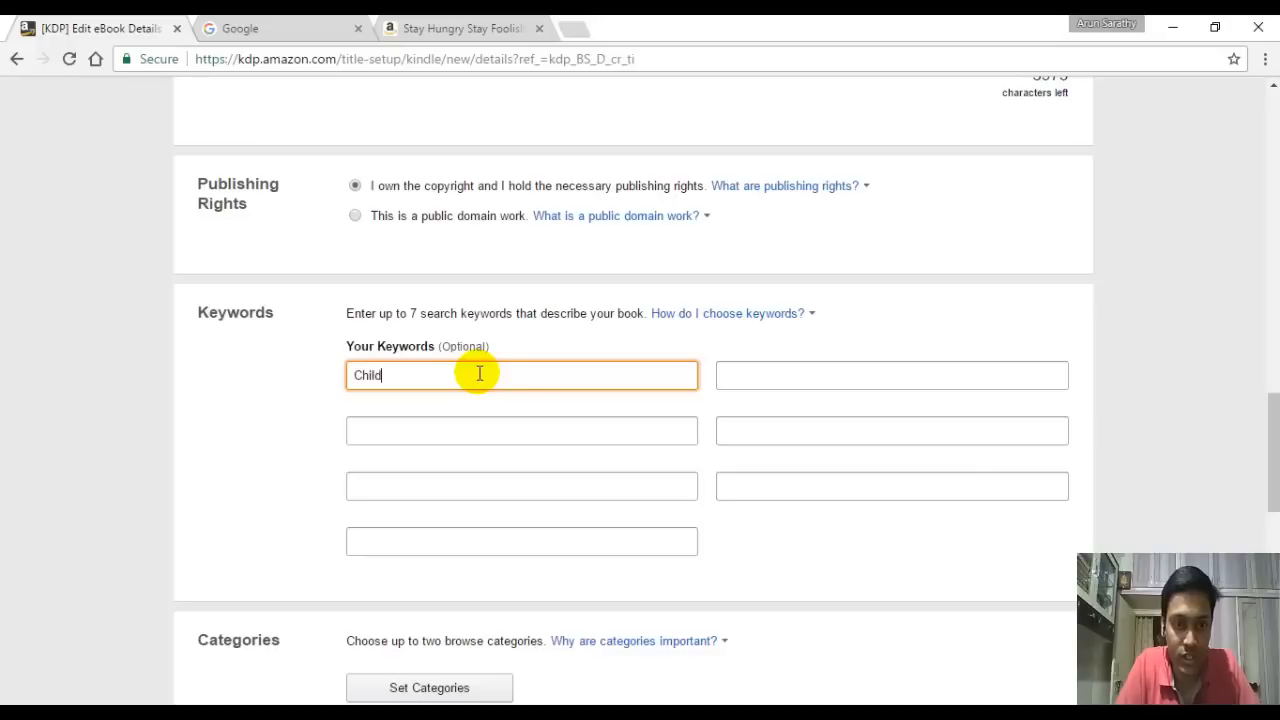
type("ren ebooks")
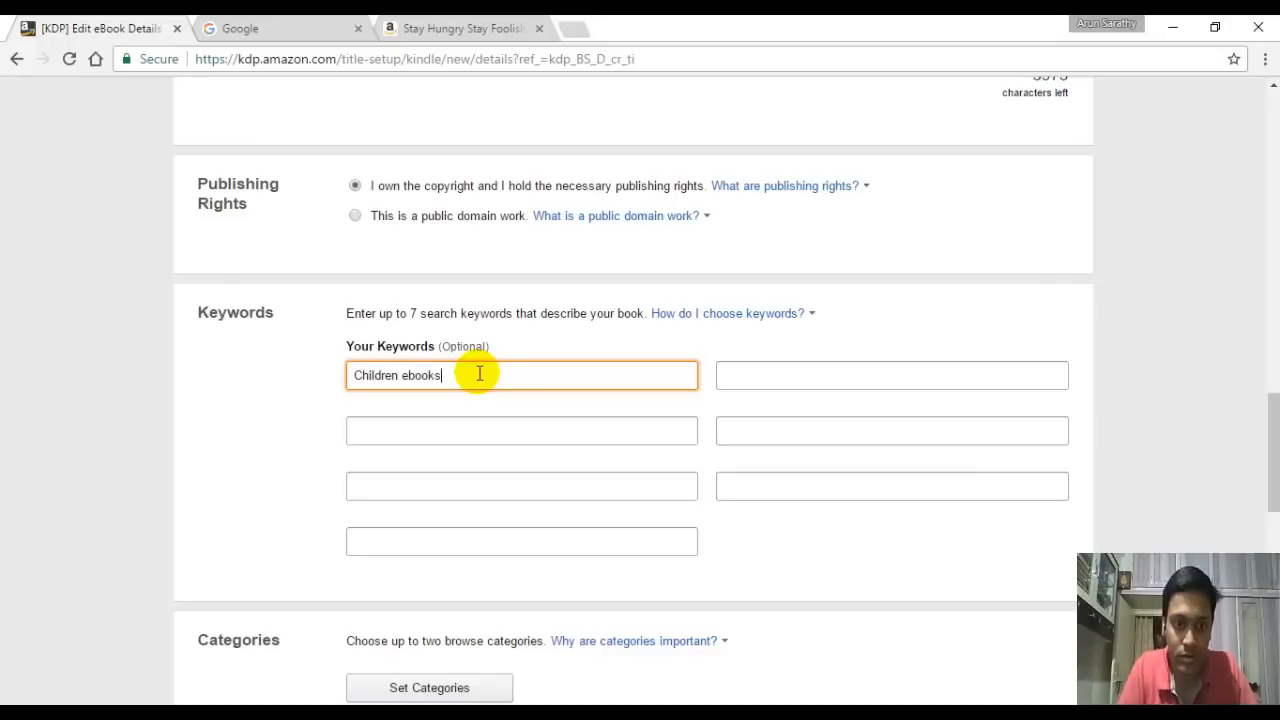
Step: Enter "Learning and development" as the second search keyword
left_click(762, 378)
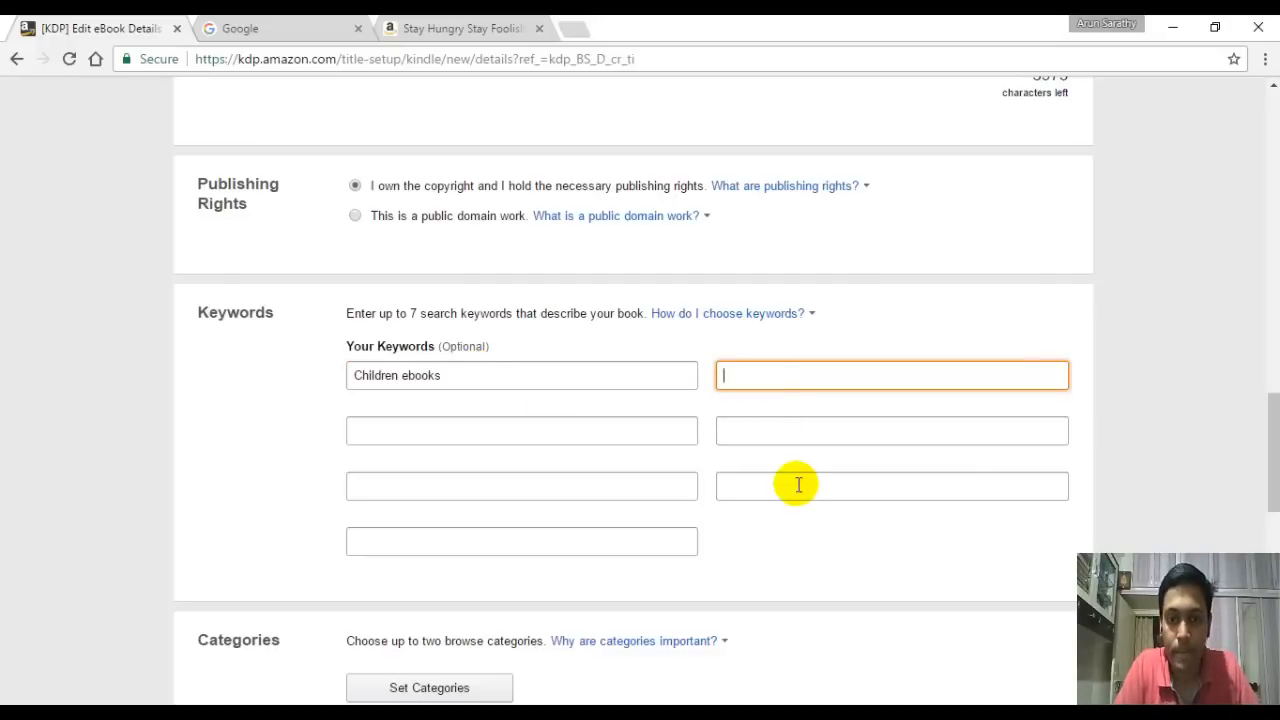
type("Learn")
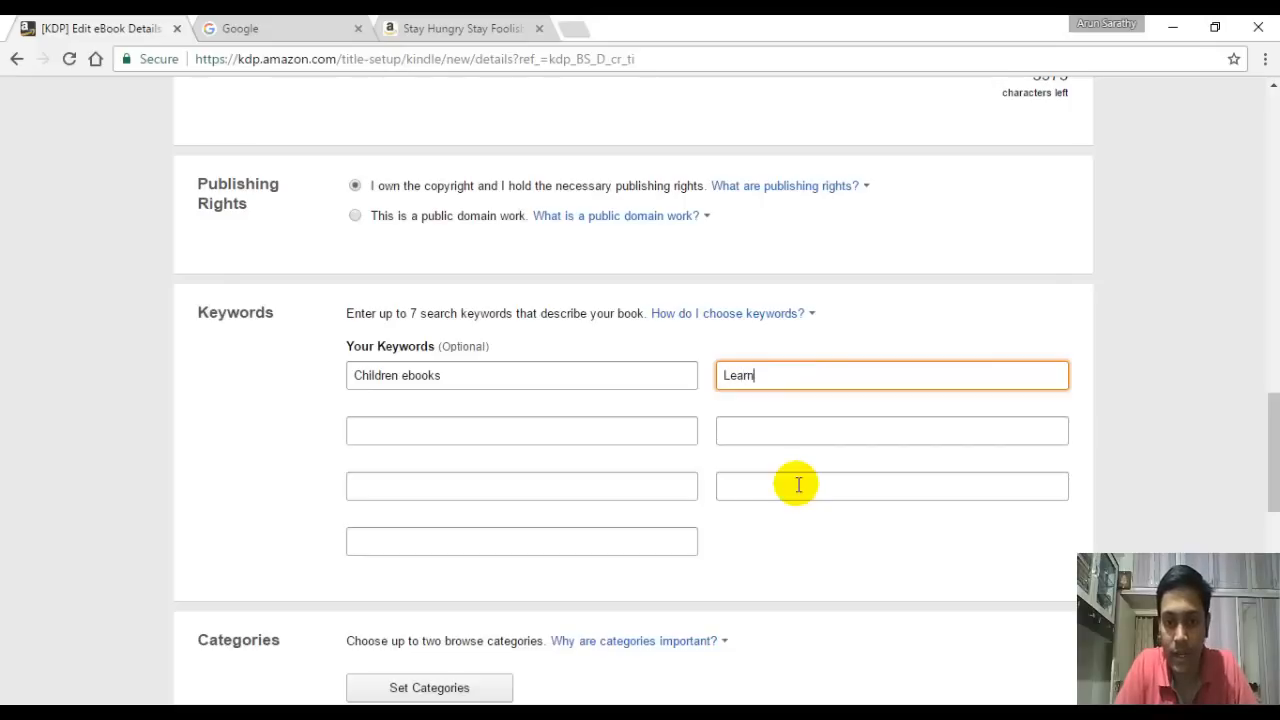
type("ing adn d")
key("BackSpace")
key("BackSpace")
key("BackSpace")
key("BackSpace")
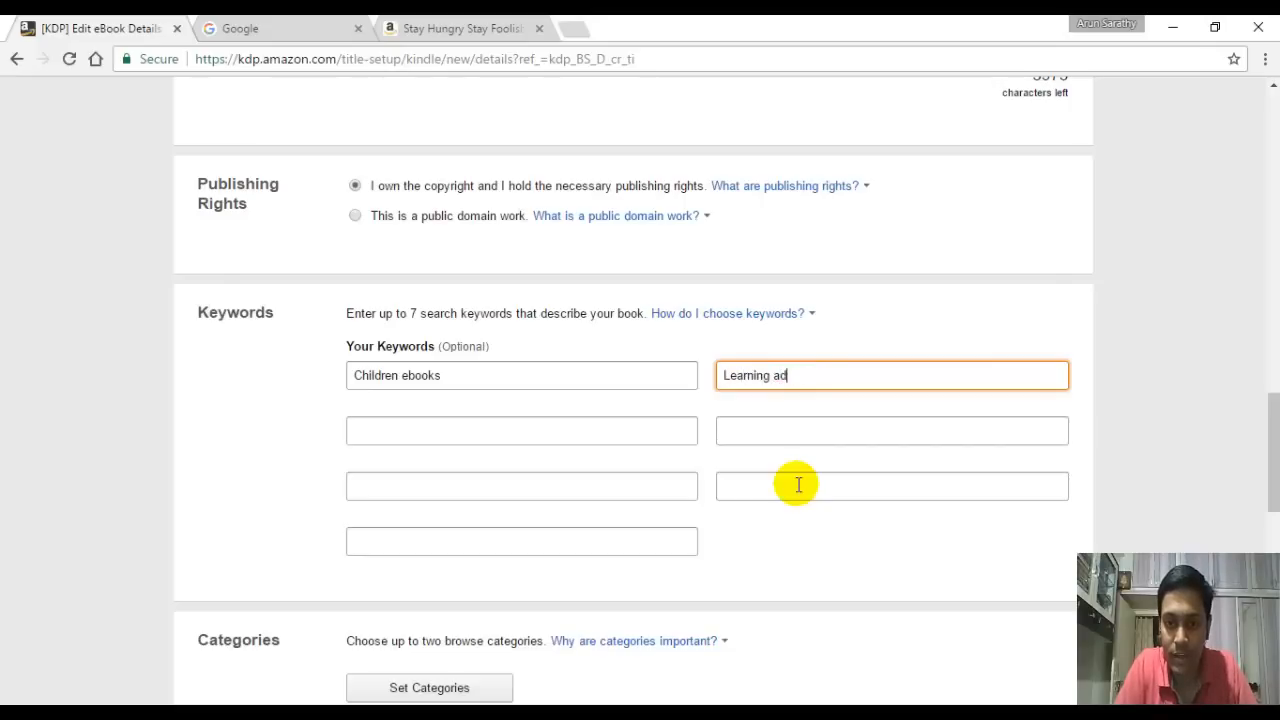
type("nd development")
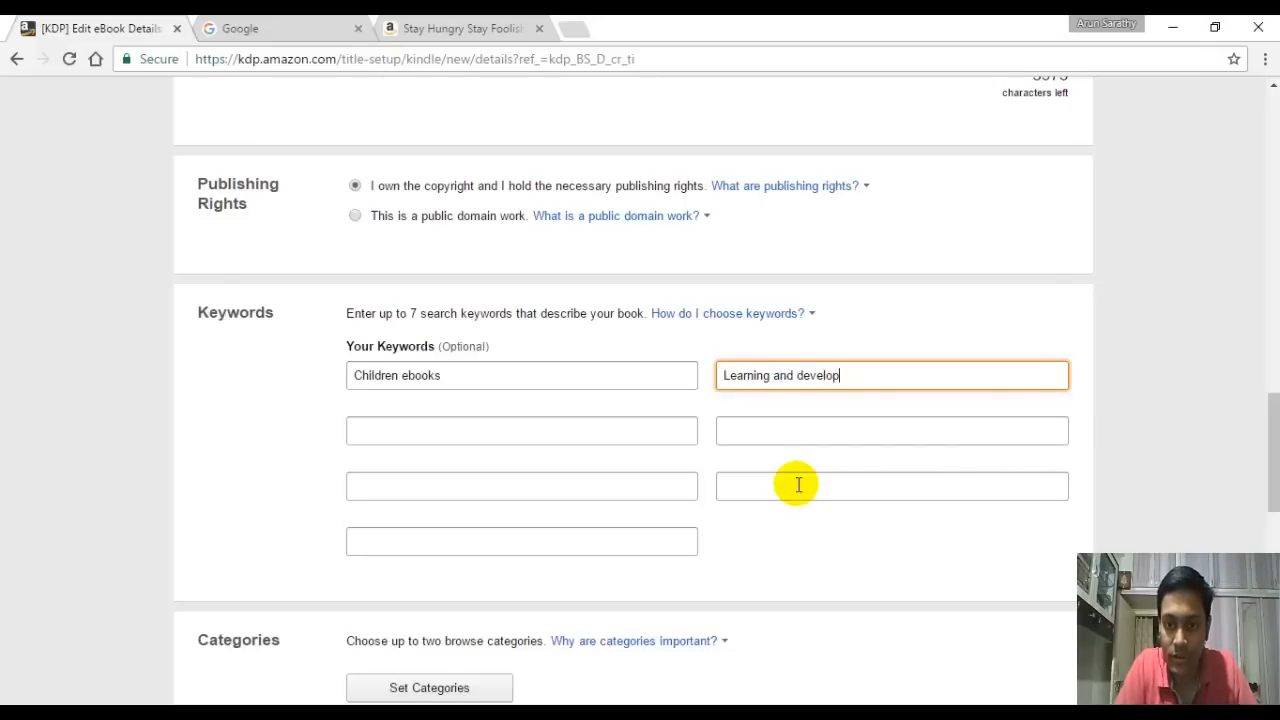
key("Tab")
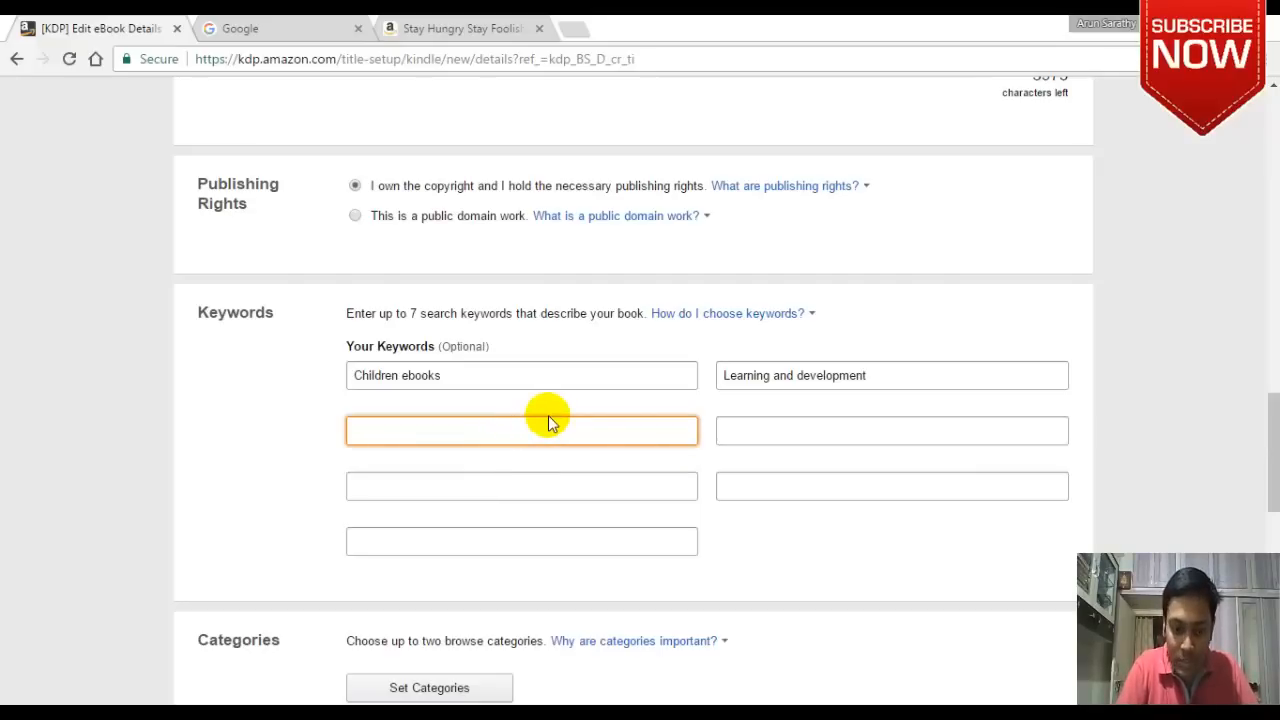
Step: Fill the five remaining keyword fields with placeholder text: alsdfjalsd, lasdkjflajf, alsdfjalsdjfl, lajsdflajkfd and asdfasdf
type("alsdfjalsd")
key("Tab")
type("lasdkjflajf")
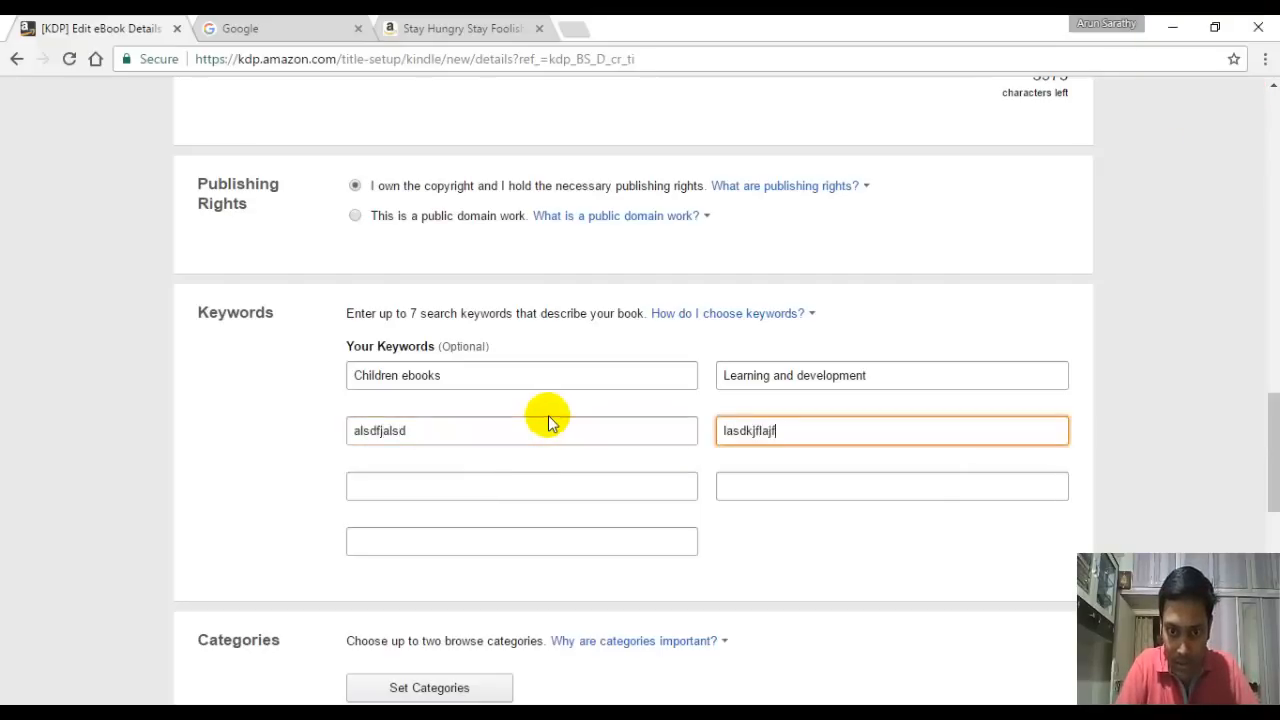
key("Tab")
type("alsdfjalsdjfl")
key("Tab")
type("lajsdflajkfd")
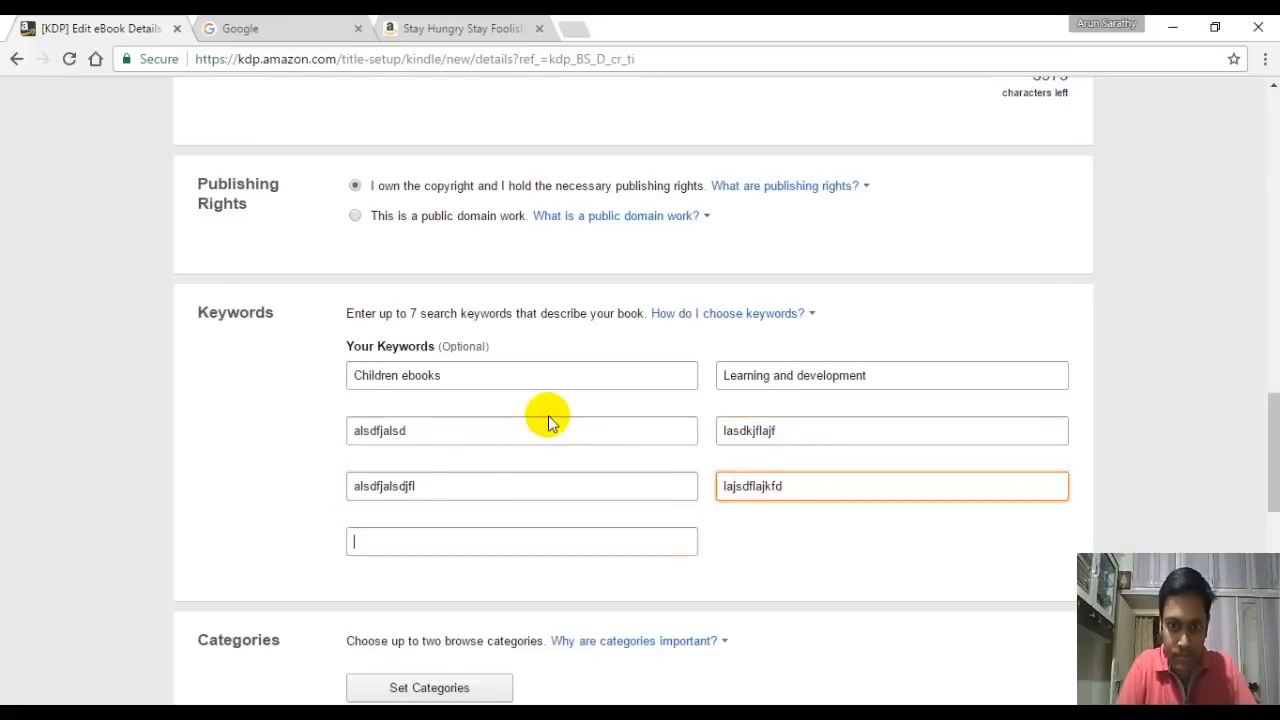
key("Tab")
key("Tab")
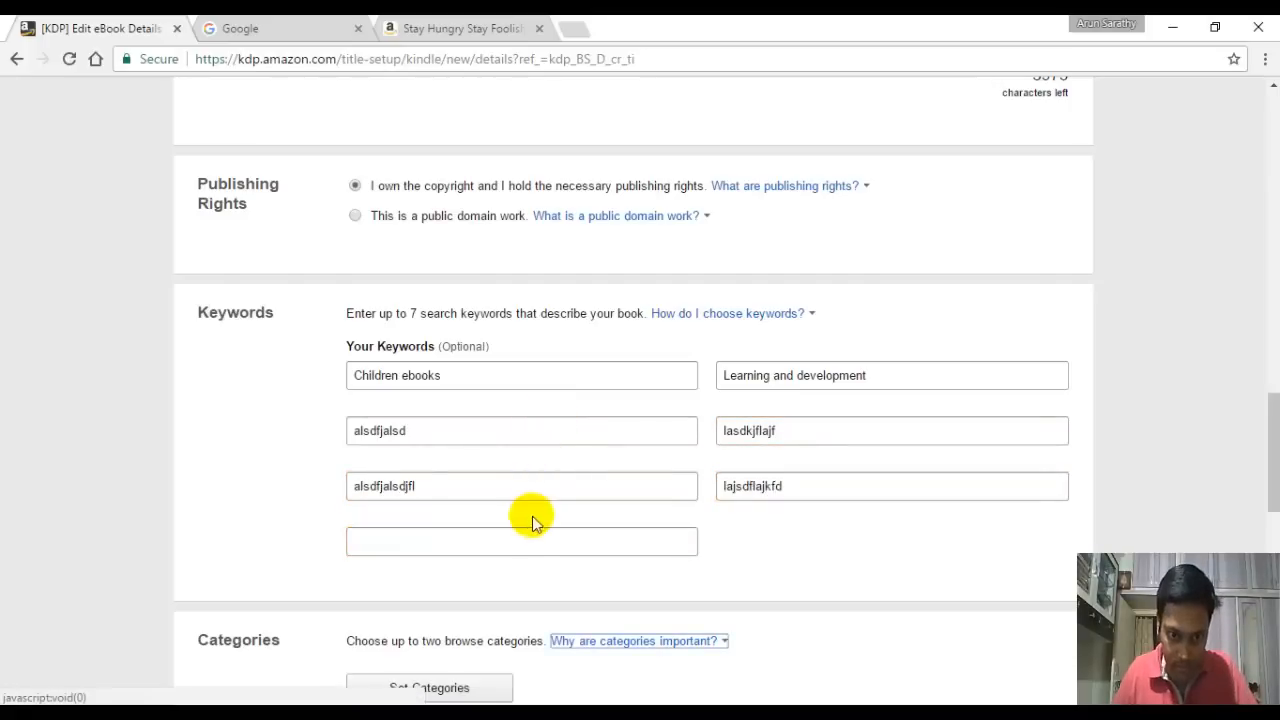
left_click(520, 540)
type("asdfasdf")
Step: Switch to the Stay Hungry Stay Foolish product page and examine the categories listed under its Amazon Bestsellers Rank
scroll(688, 415, "down", 1)
scroll(685, 409, "down", 3)
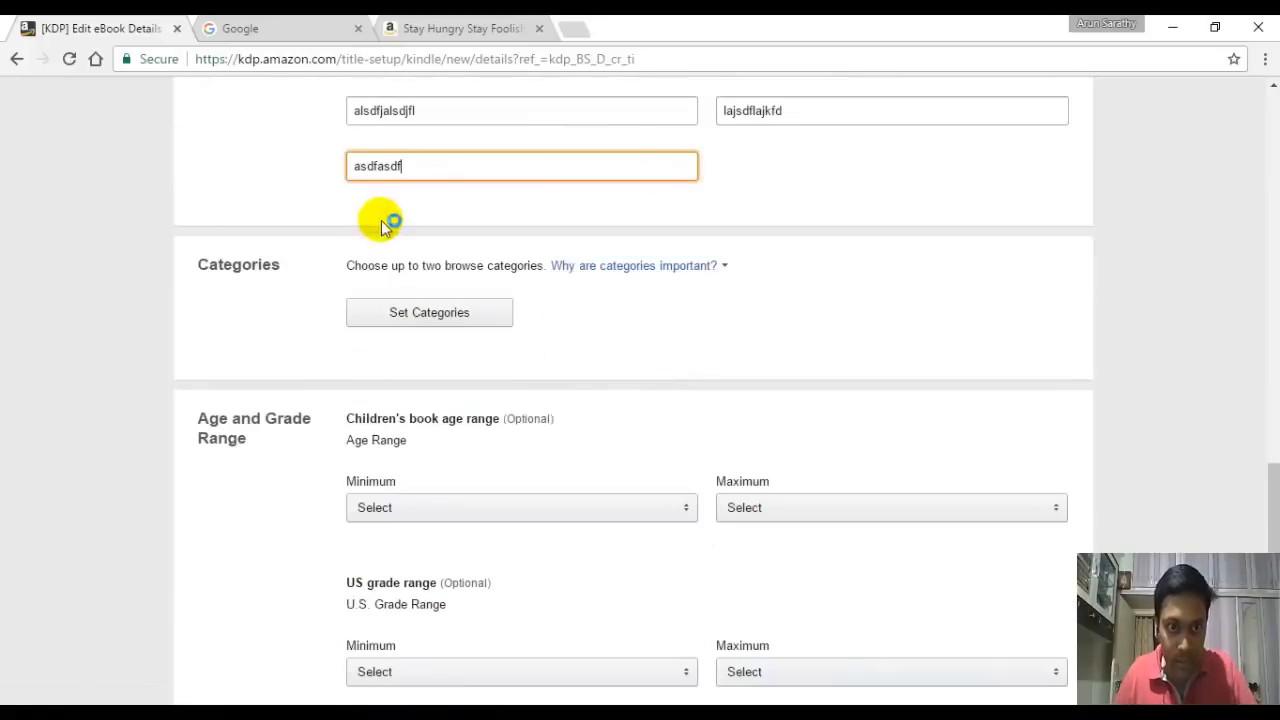
scroll(760, 350, "up", 2)
scroll(760, 350, "up", 1)
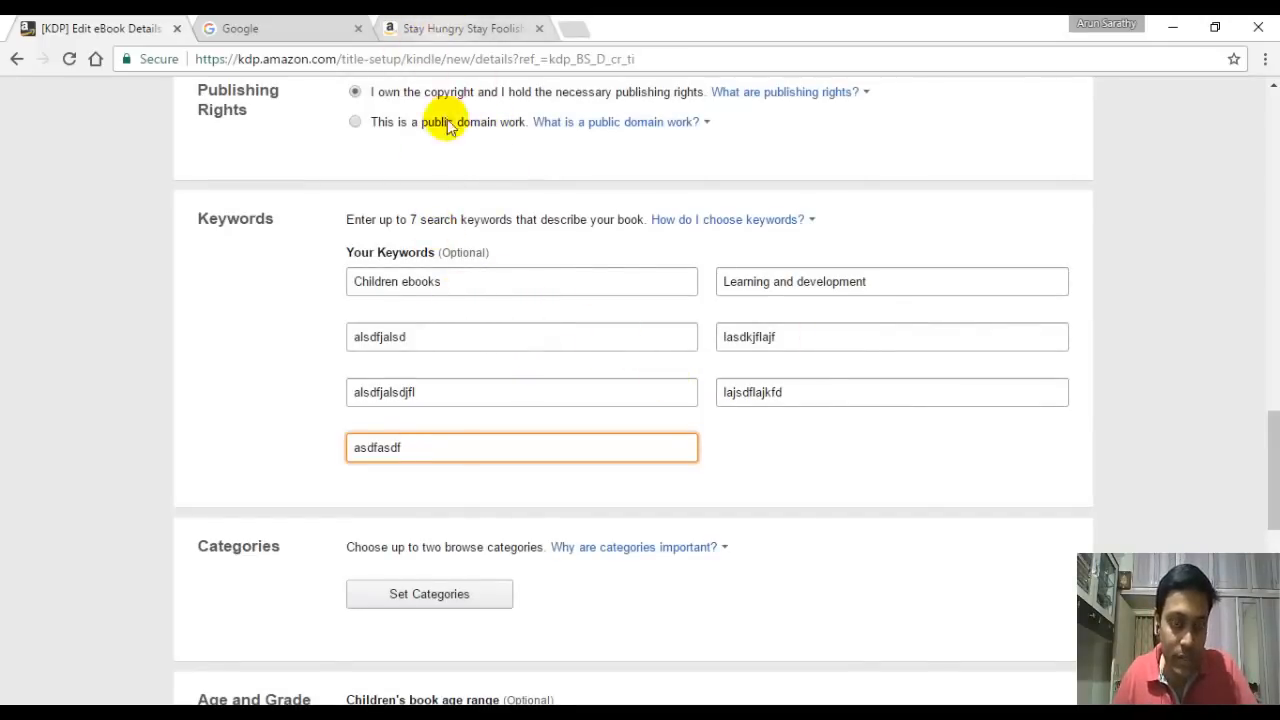
left_click(428, 28)
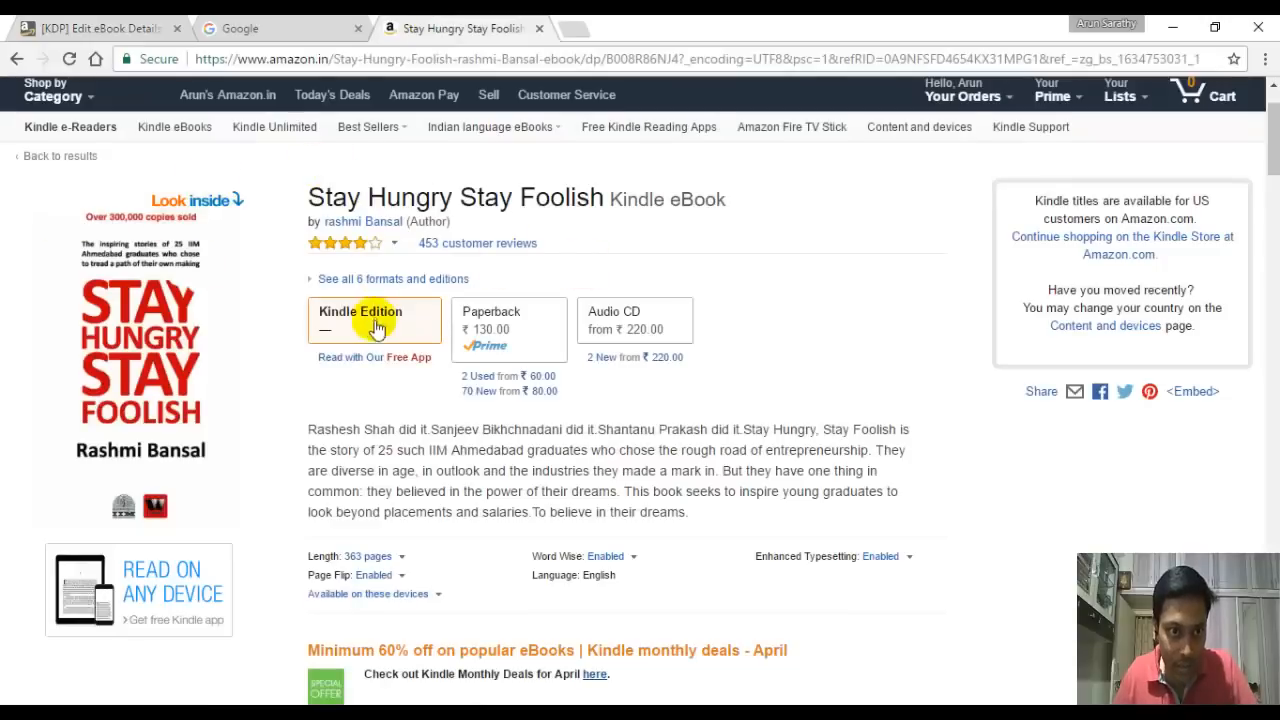
scroll(449, 380, "down", 9)
scroll(372, 353, "down", 6)
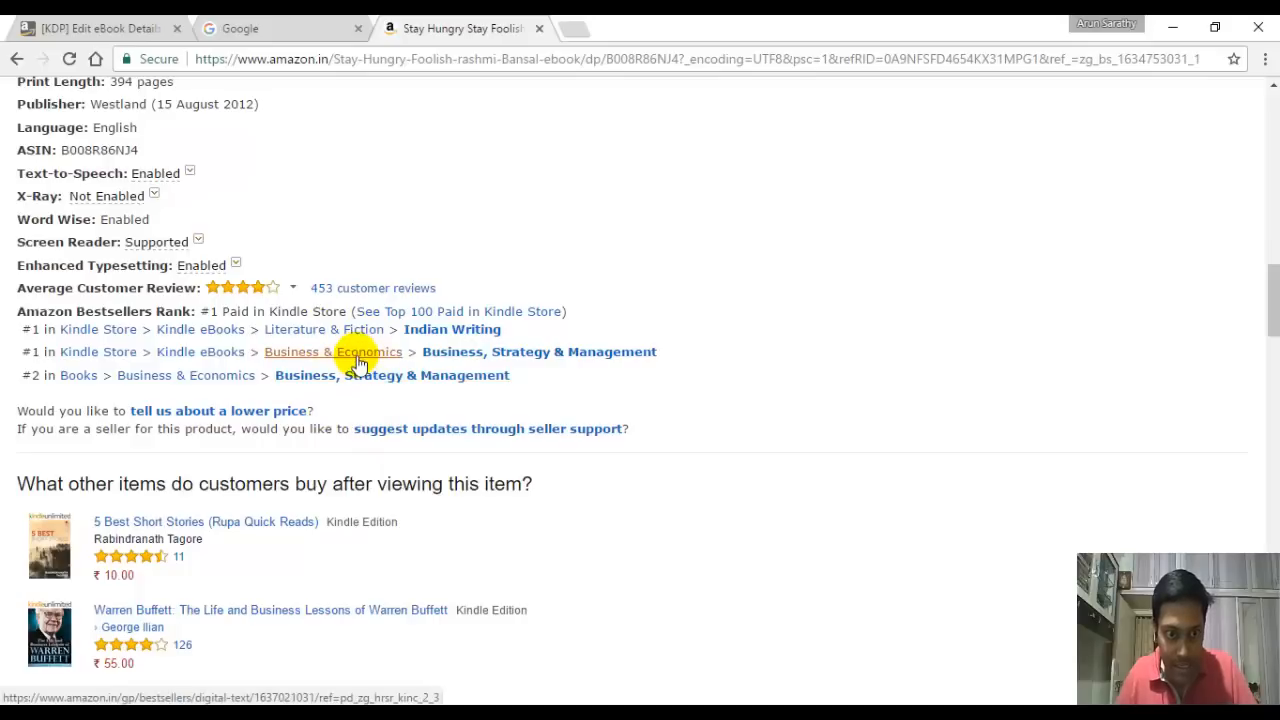
left_click_drag(669, 355, 480, 352)
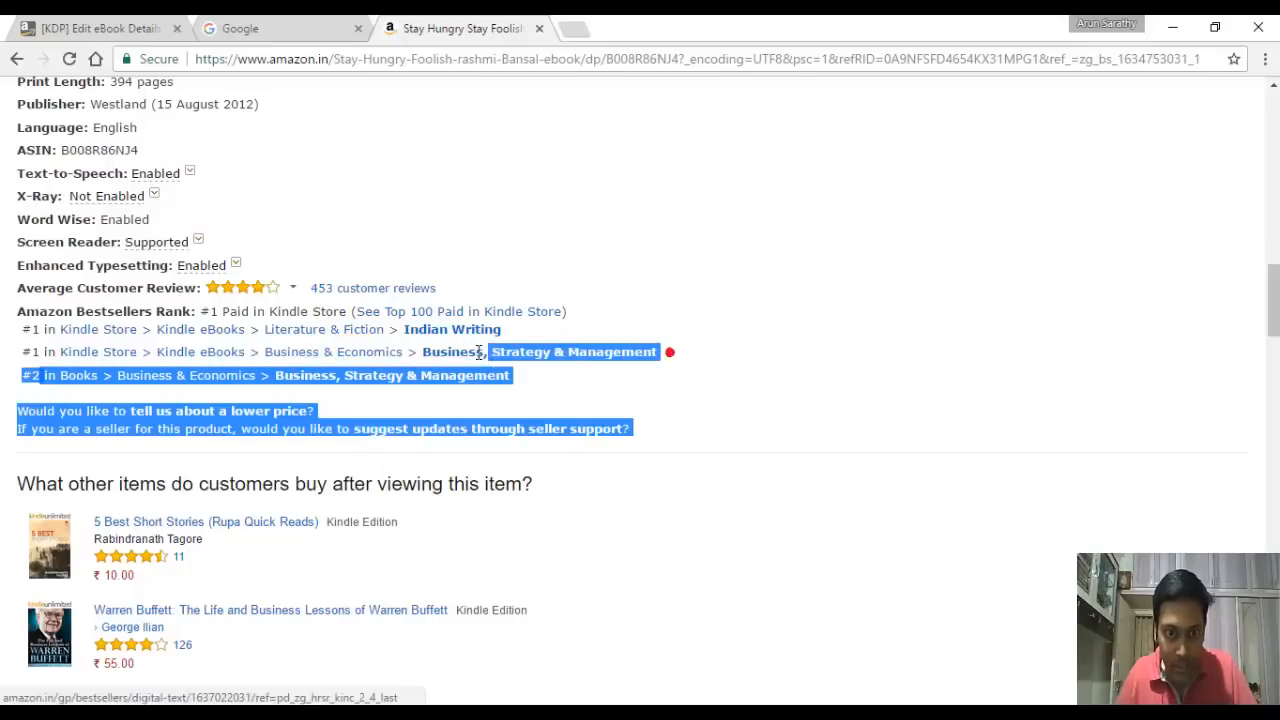
left_click(714, 371)
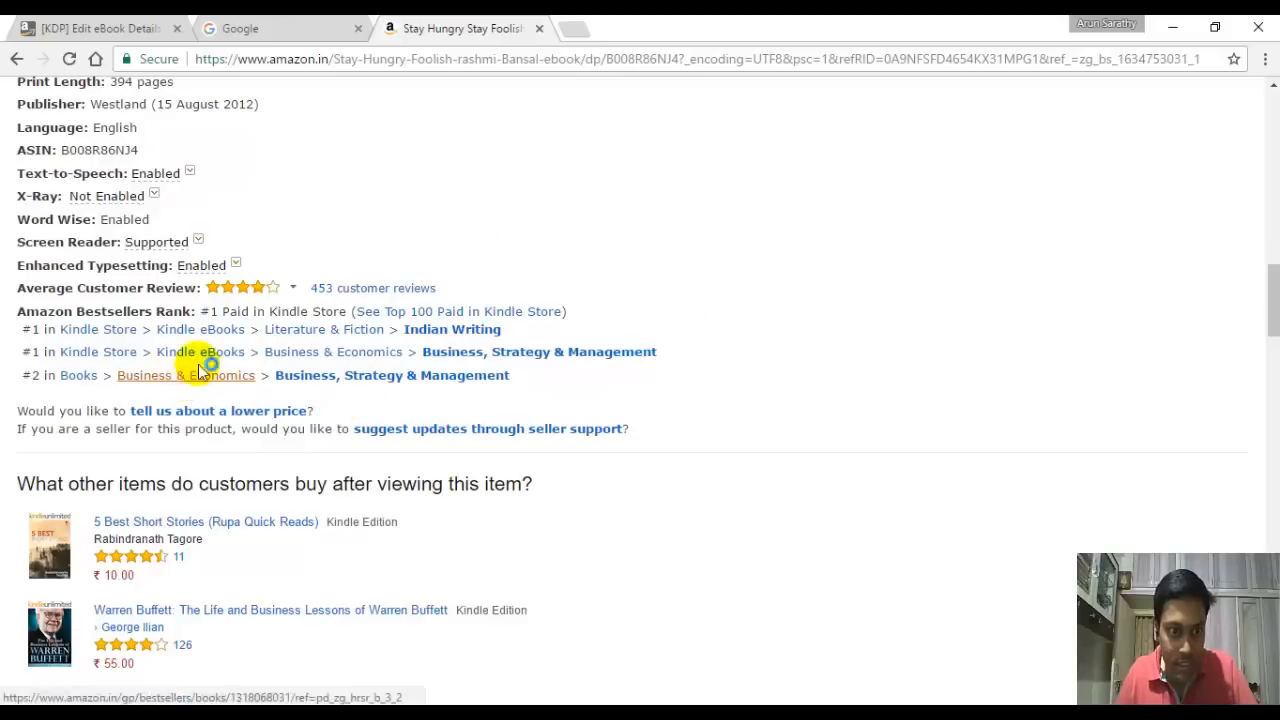
Step: Return to the eBook details form, replace the third keyword with "Business and economics", and compare it with the product page's categories
left_click(106, 36)
double_click(429, 337)
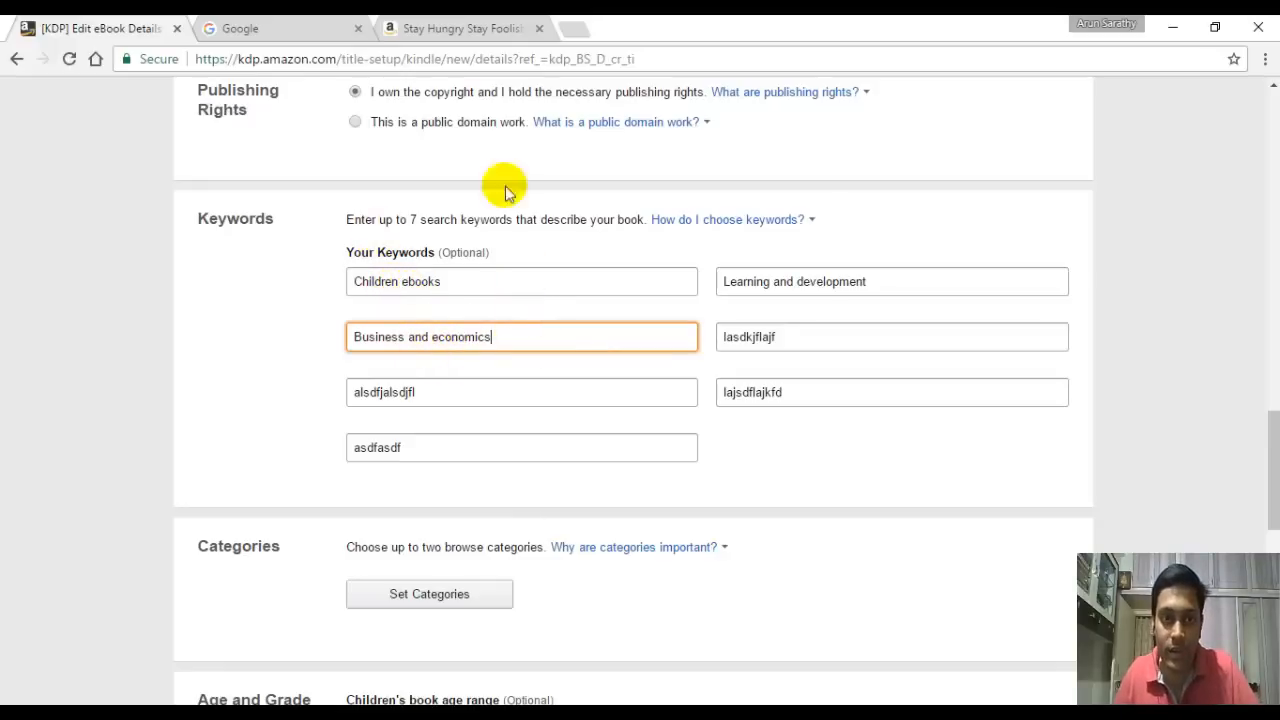
left_click(449, 26)
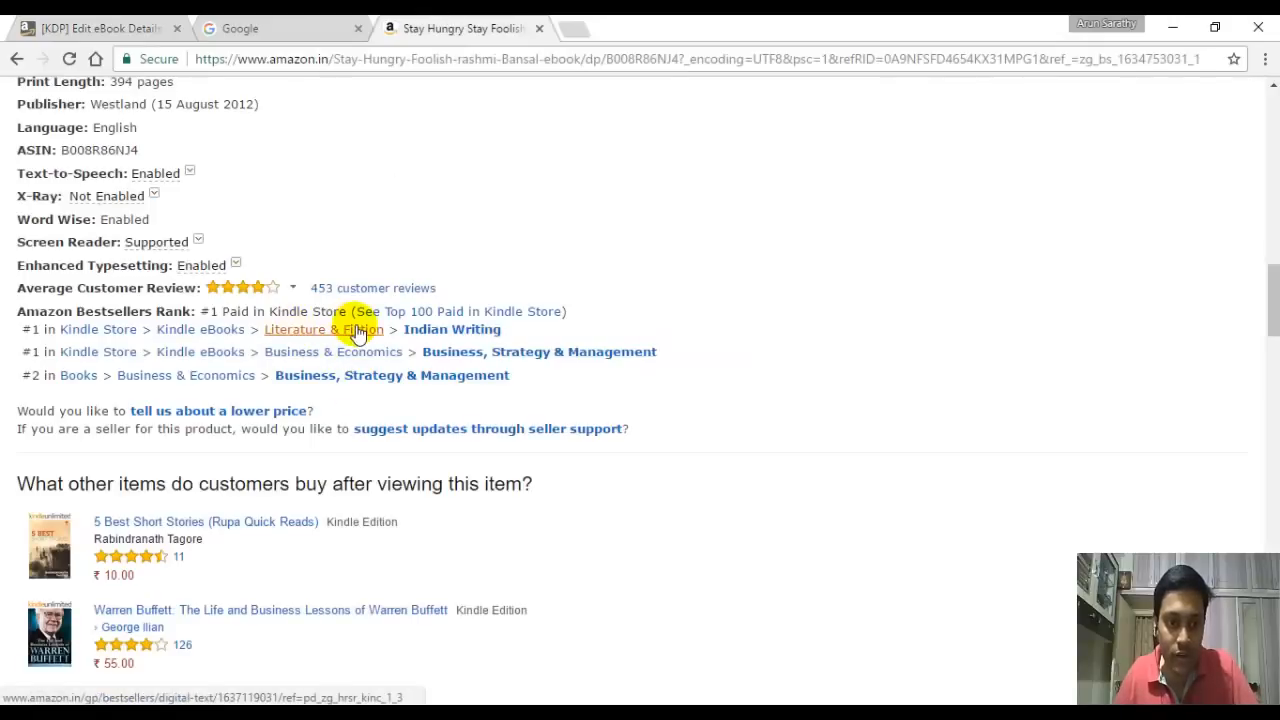
left_click(100, 28)
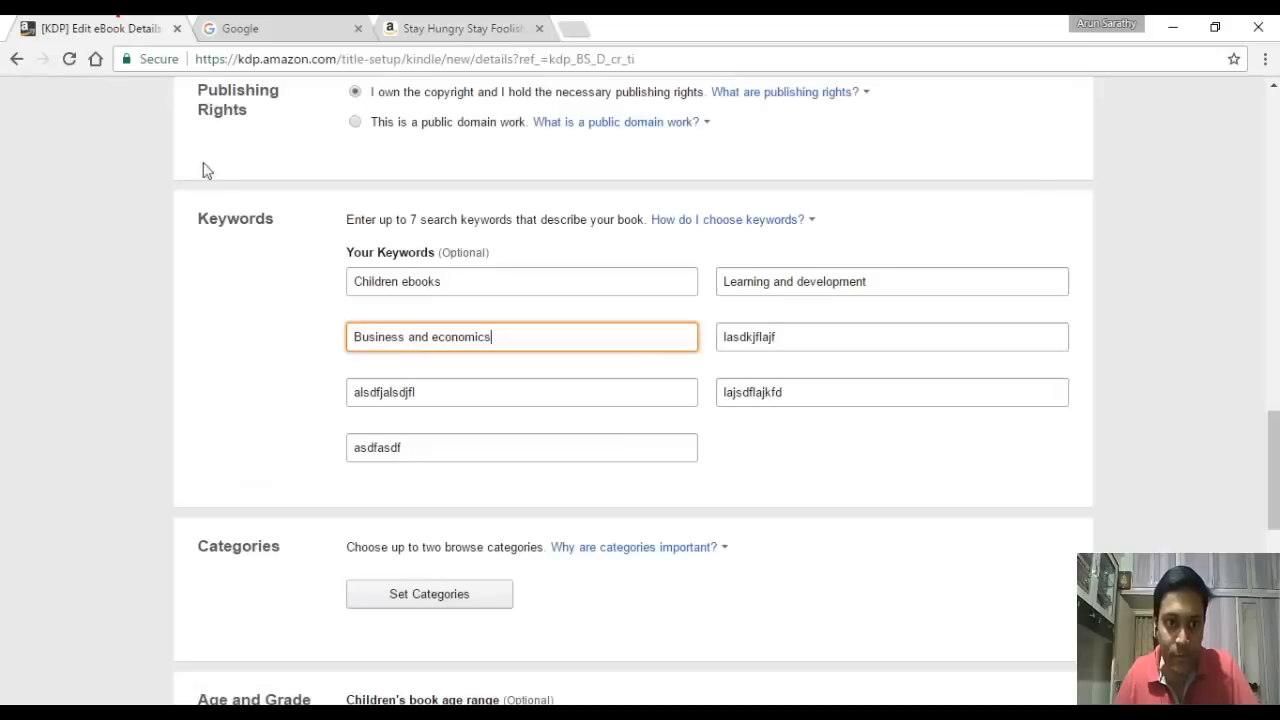
Step: Review the Keywords and Categories sections and compare the entered keywords with the bestseller categories on the example product page
left_click_drag(449, 283, 350, 284)
left_click(760, 441)
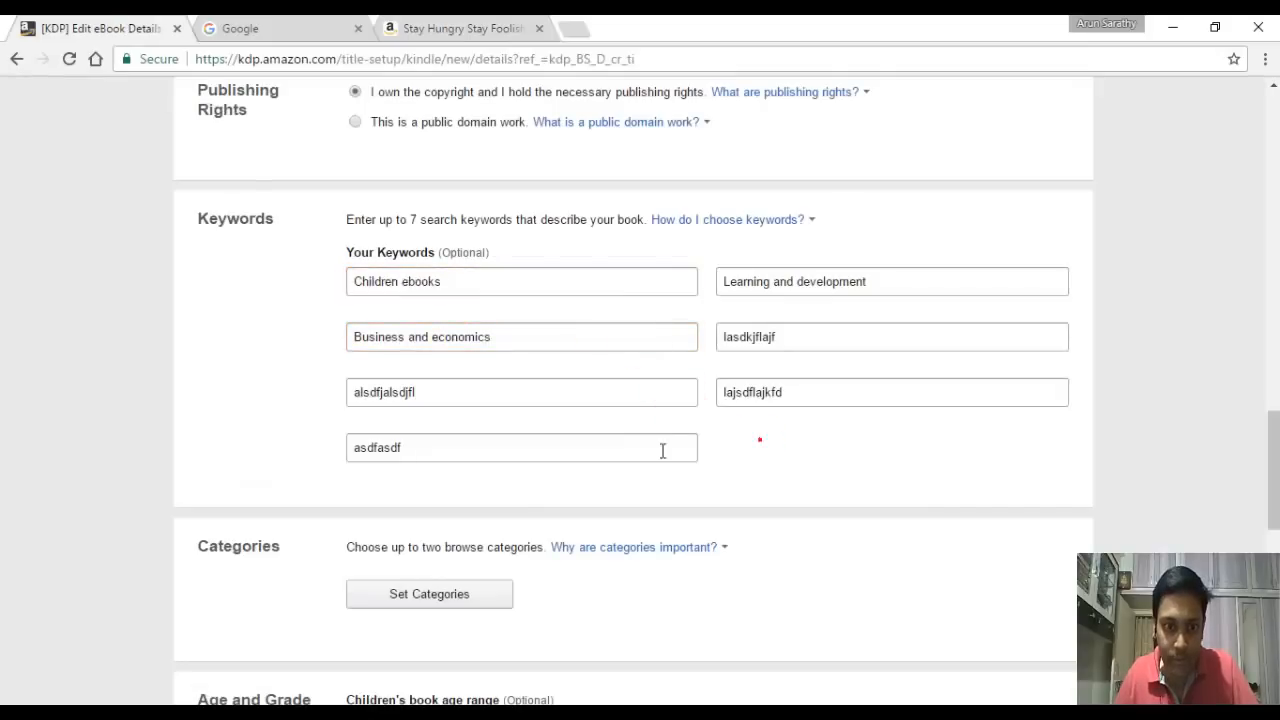
scroll(588, 346, "down", 1)
scroll(588, 343, "down", 1)
scroll(574, 303, "up", 1)
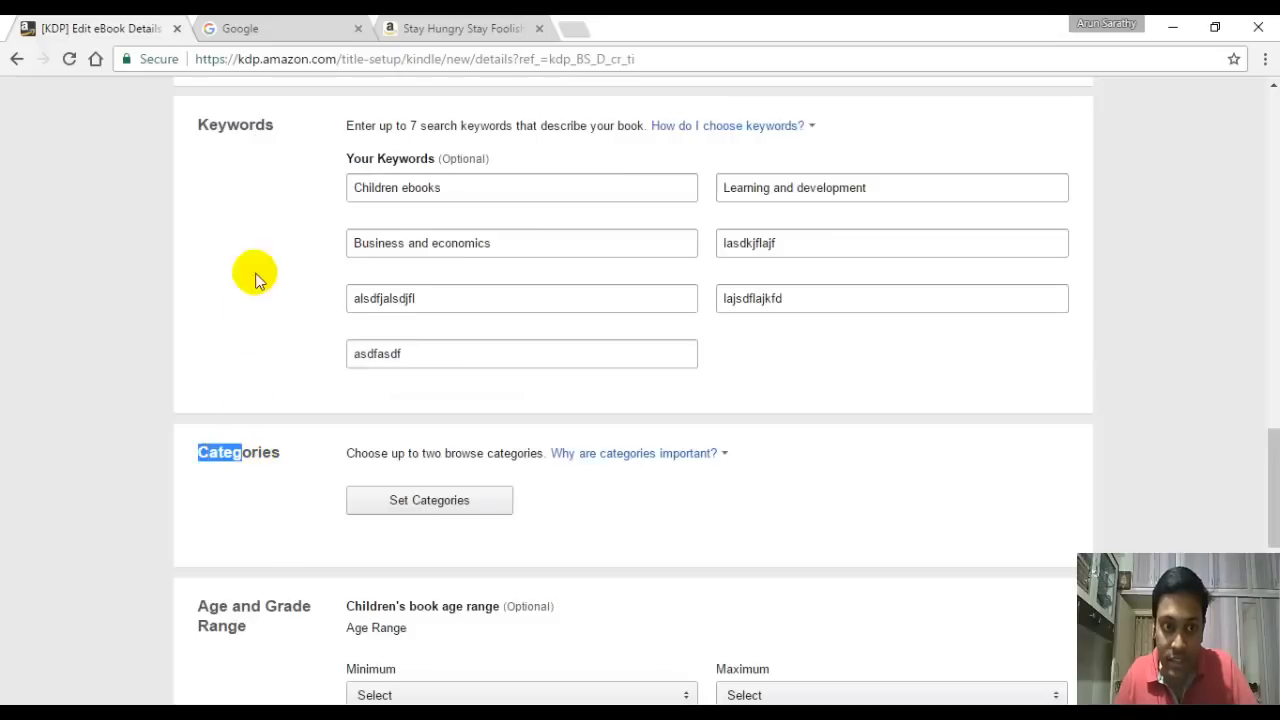
left_click(255, 150)
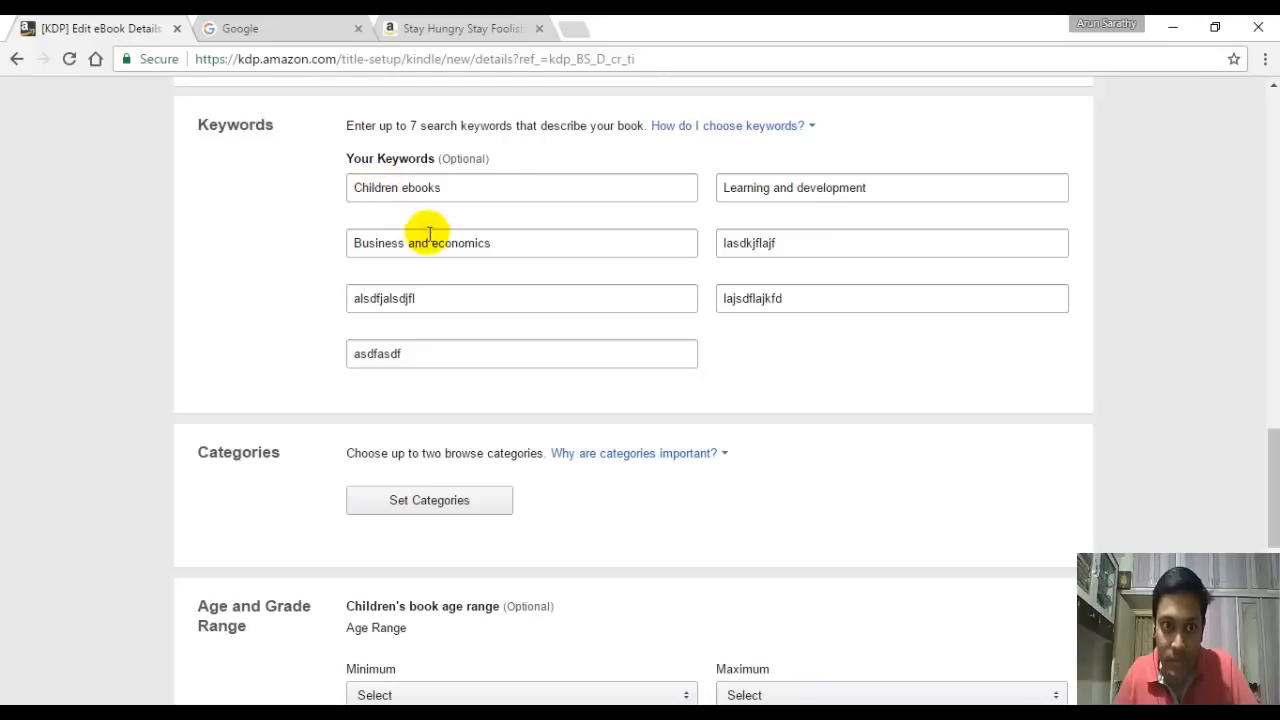
left_click_drag(443, 189, 371, 190)
left_click(462, 190)
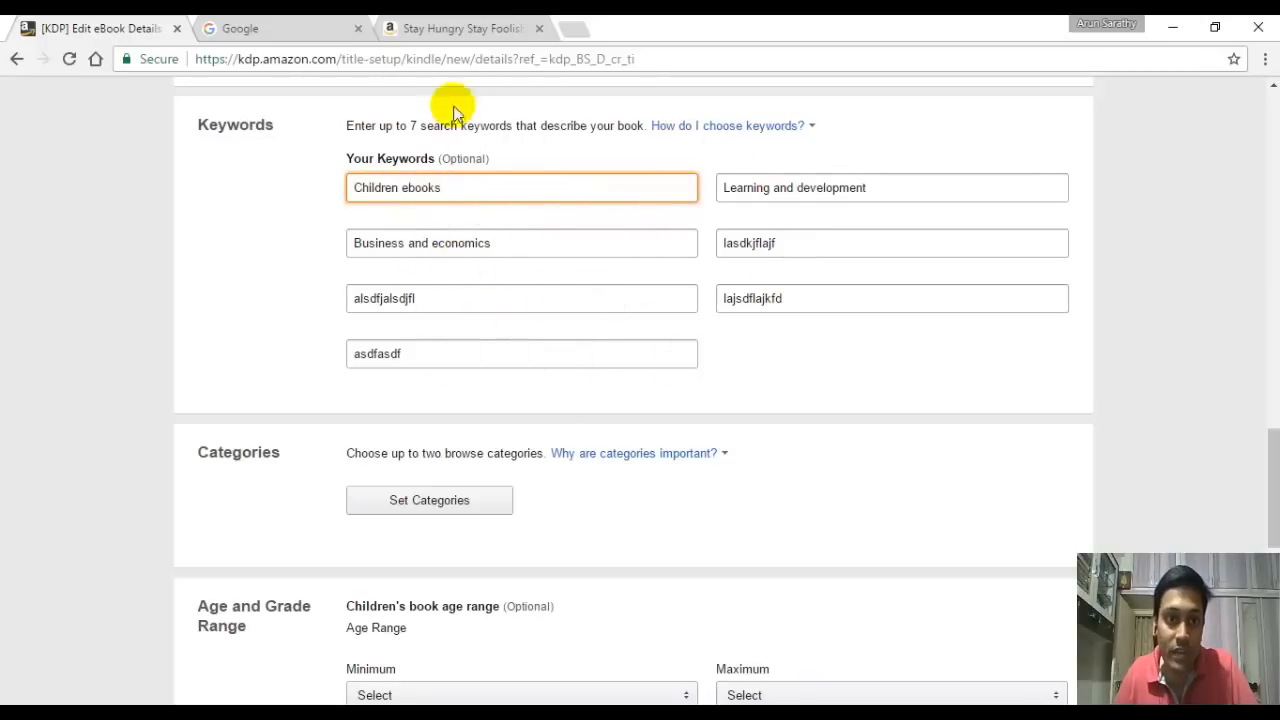
left_click(437, 32)
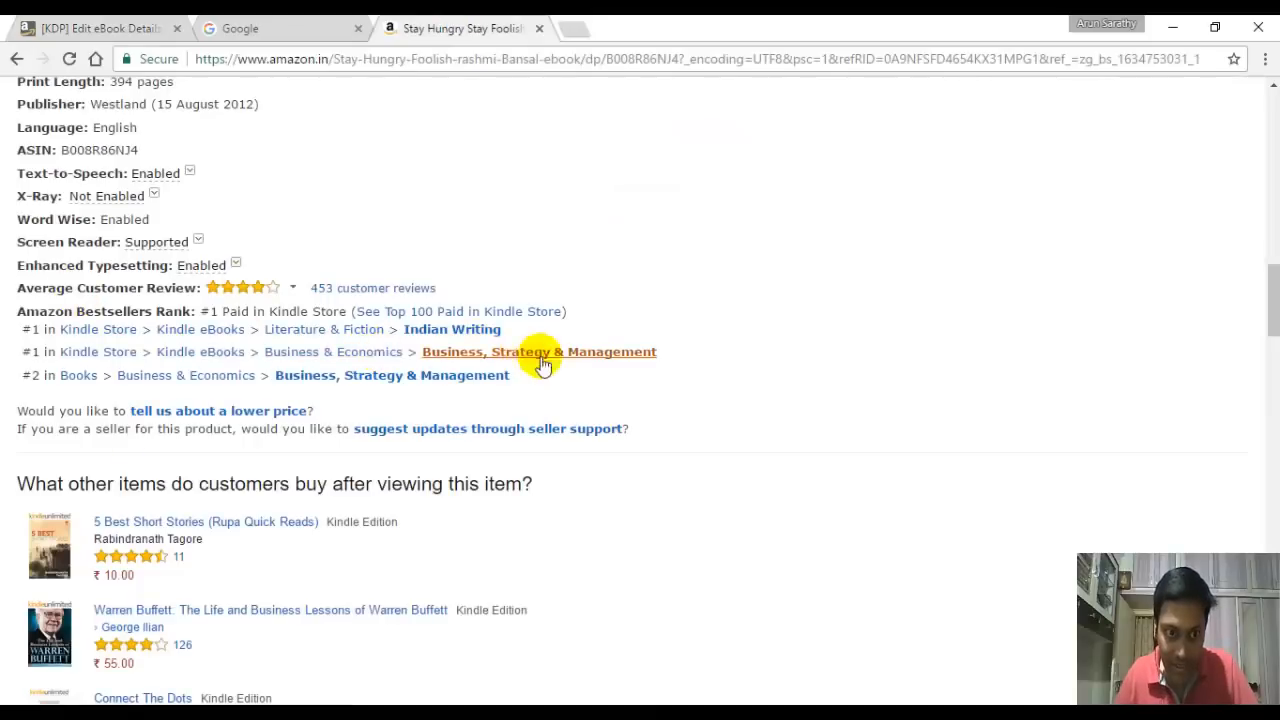
left_click(155, 30)
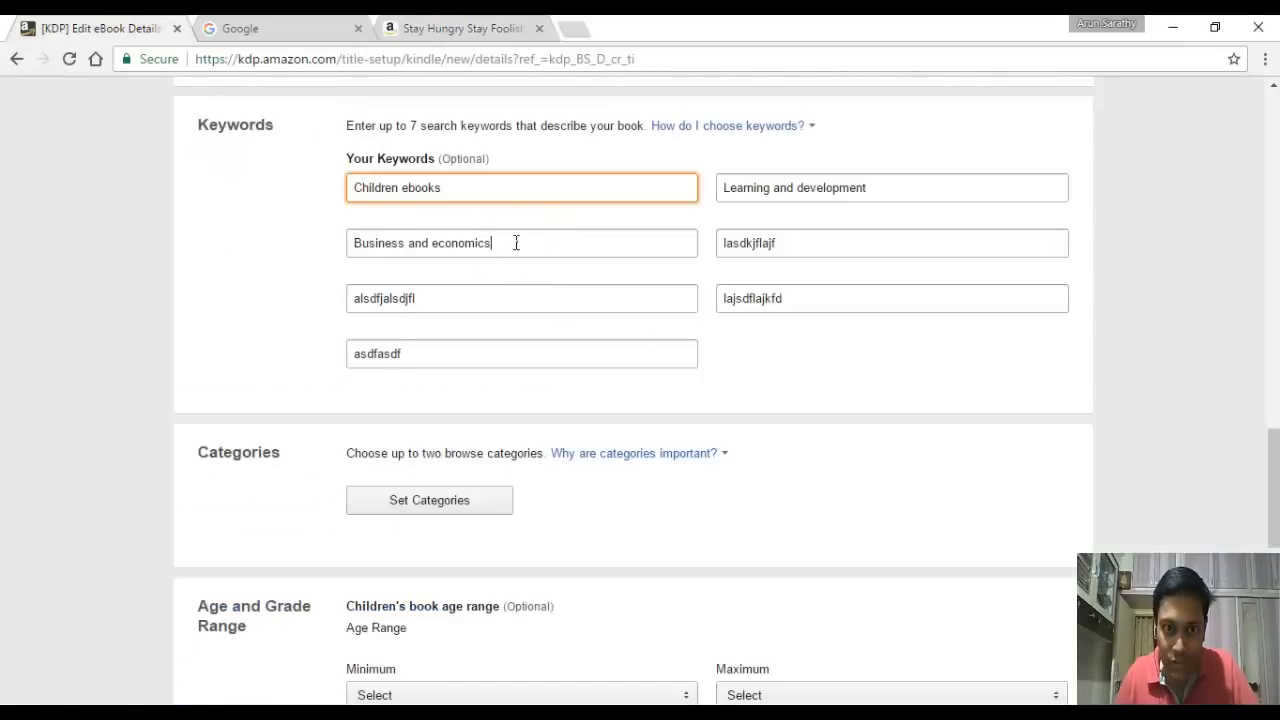
Step: Clear the placeholder text from the fourth keyword field
left_click_drag(516, 243, 328, 228)
left_click(741, 342)
left_click_drag(807, 247, 699, 240)
left_click(897, 367)
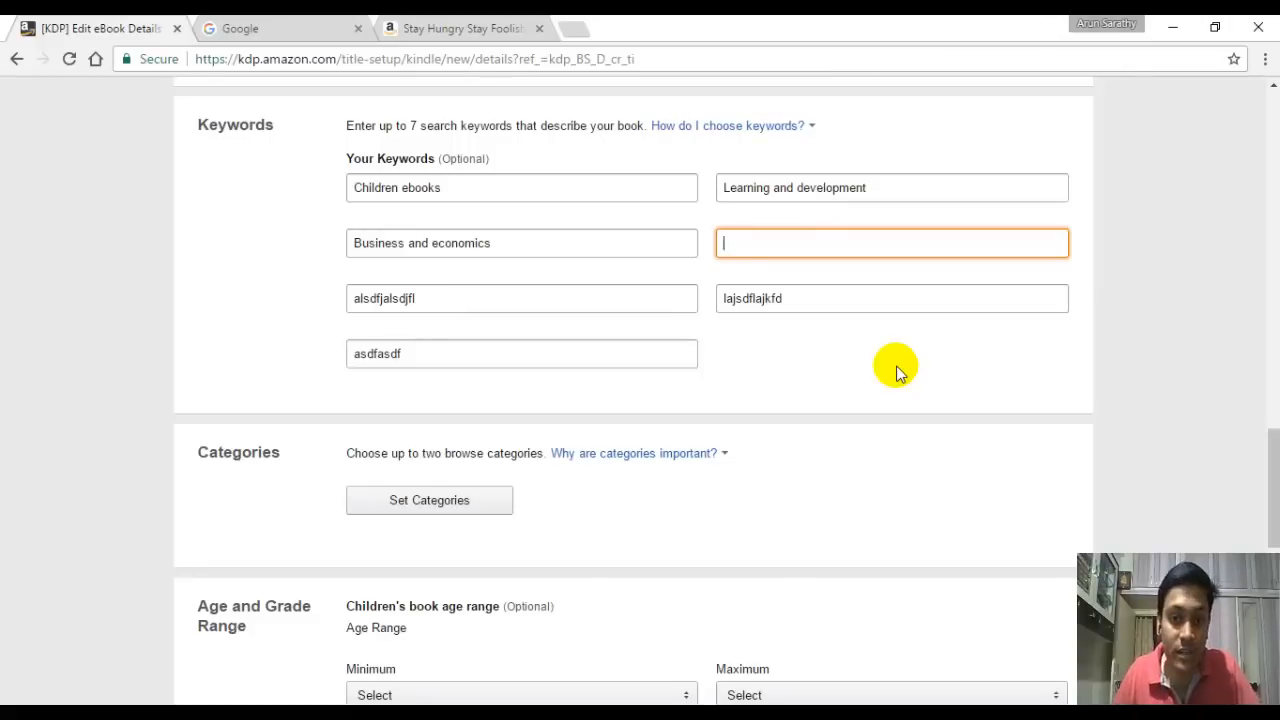
Step: Open the category chooser and select Nonfiction > Biography & Autobiography > Reference as the first category
scroll(429, 409, "down", 1)
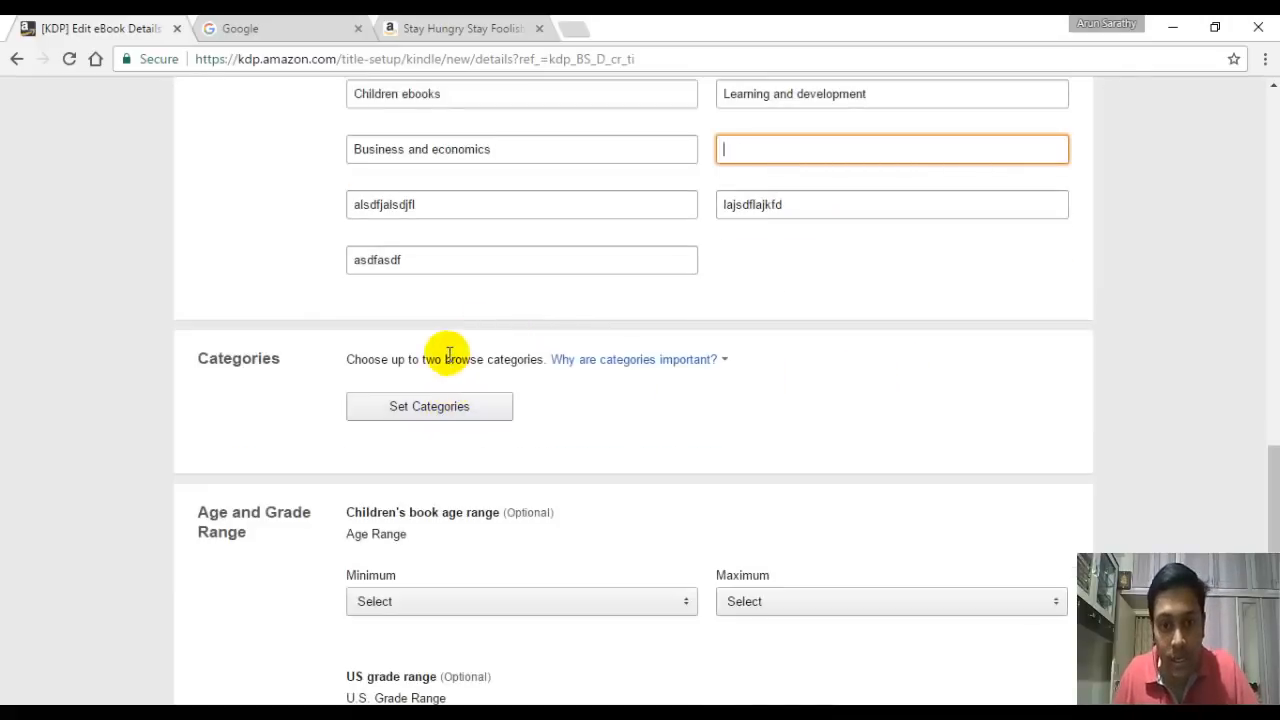
left_click(440, 408)
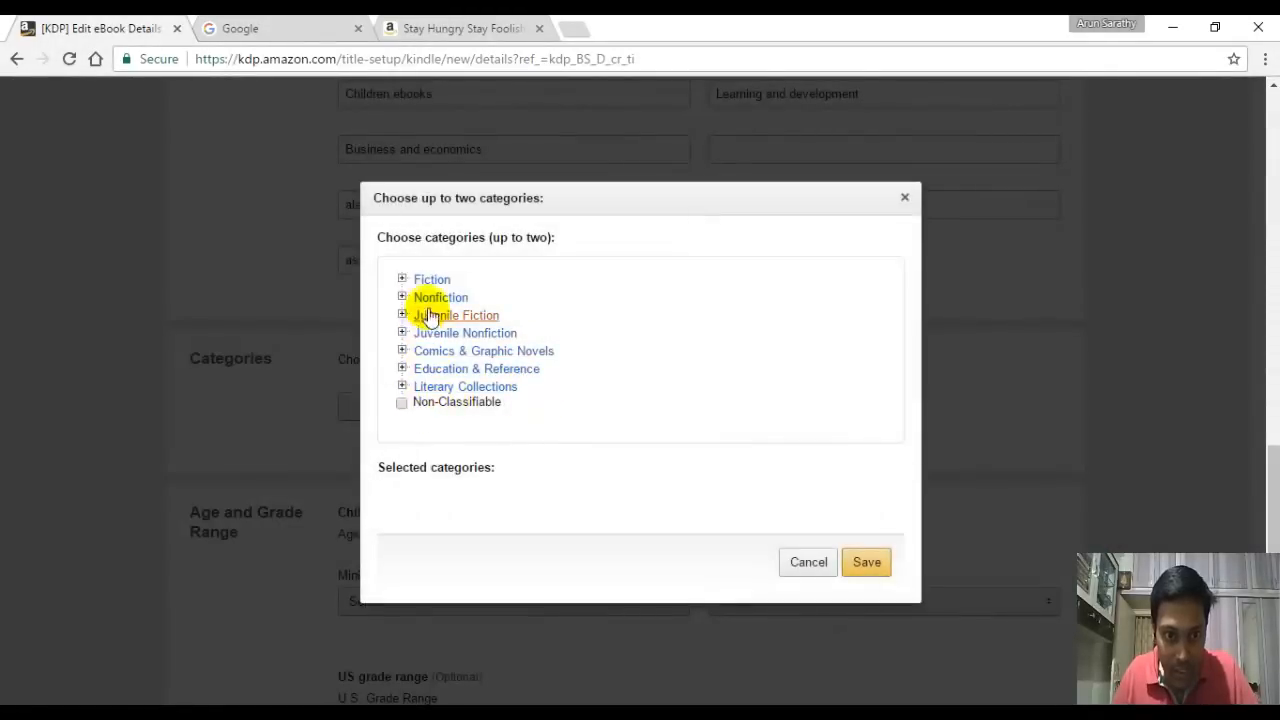
left_click(402, 297)
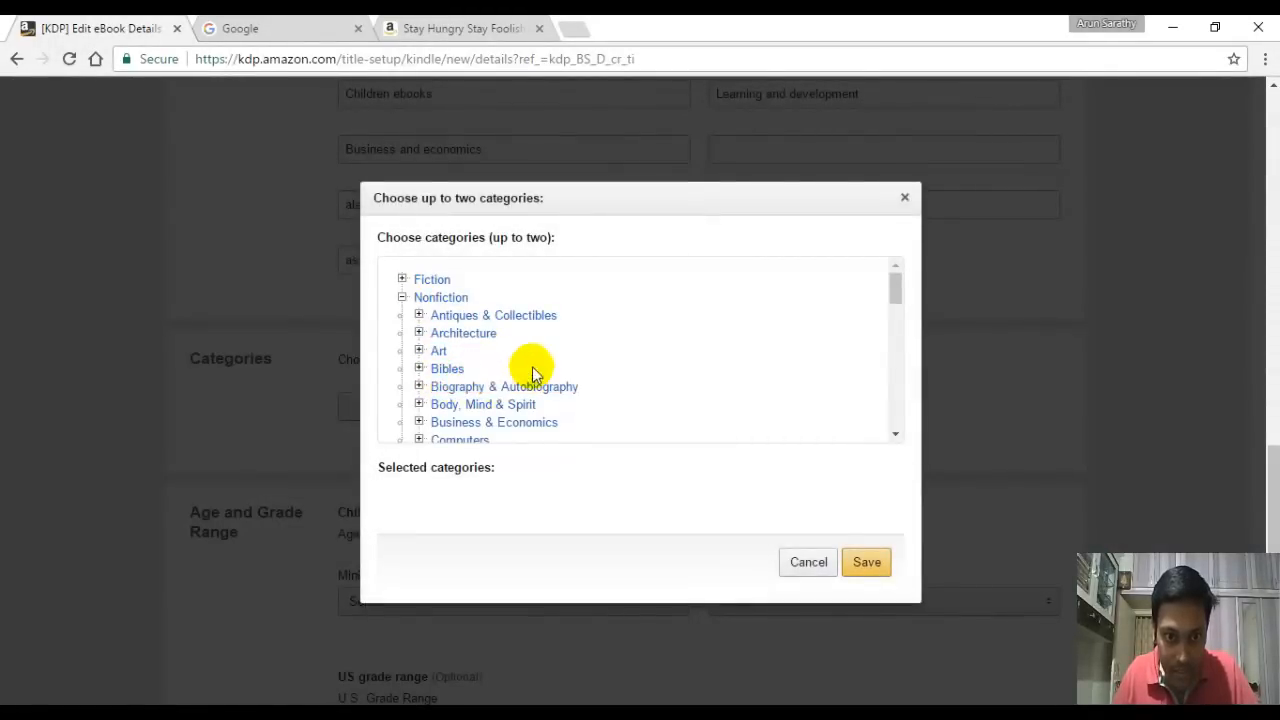
left_click(419, 388)
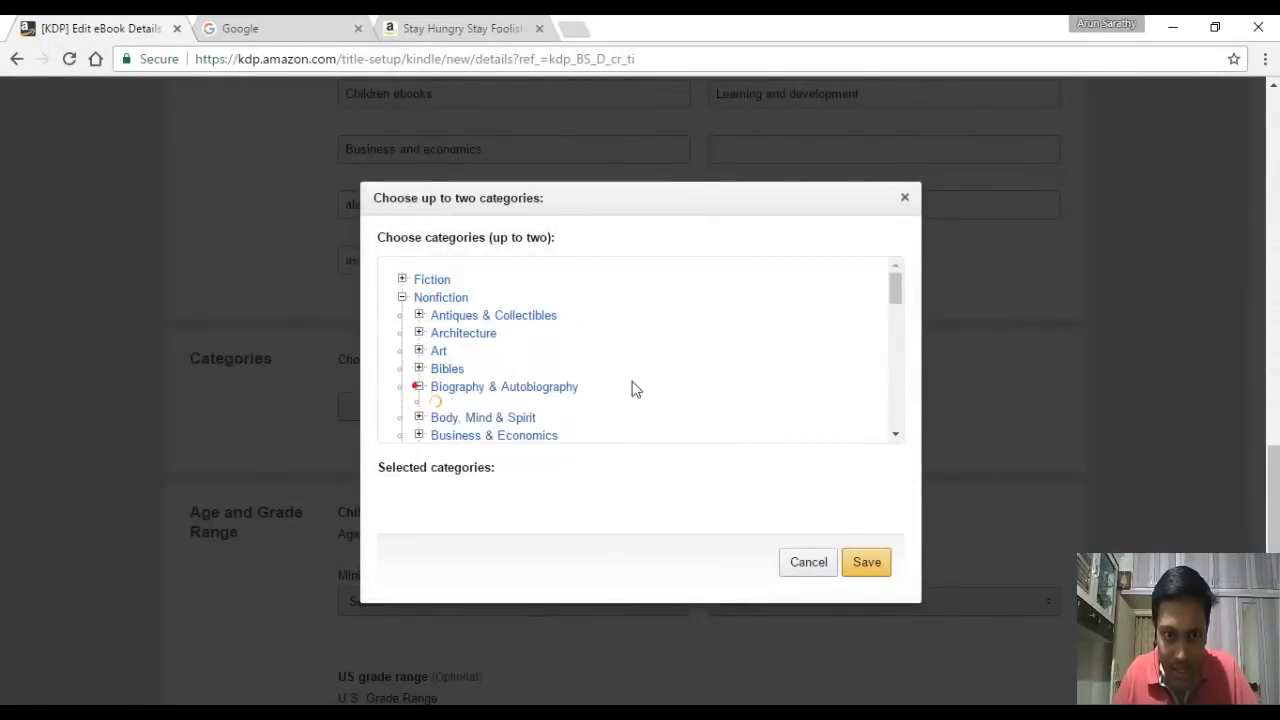
scroll(631, 386, "down", 1)
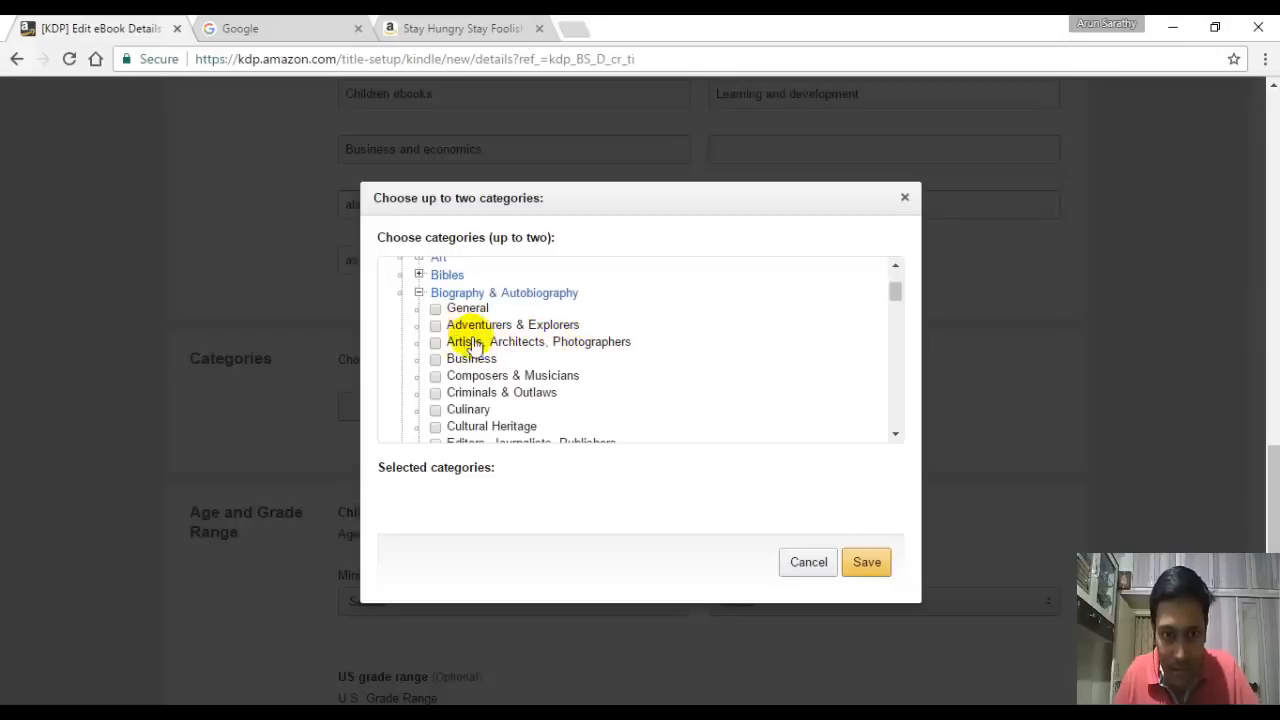
scroll(575, 342, "down", 1)
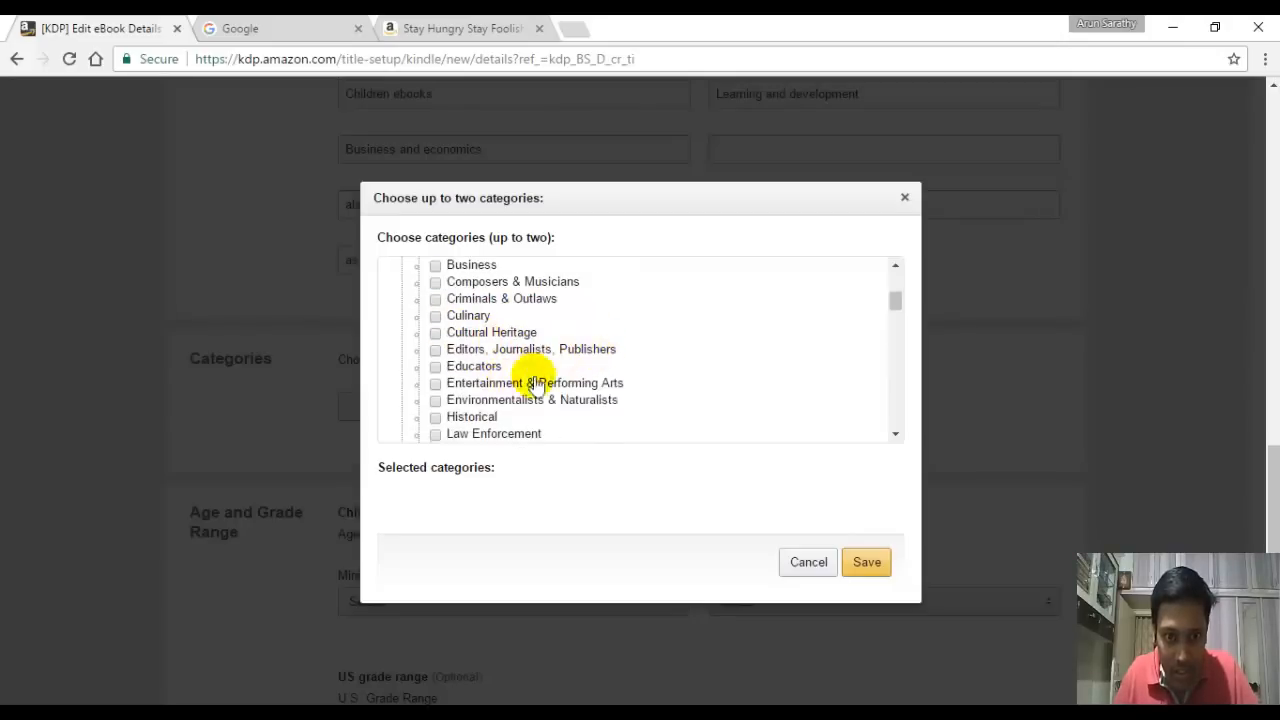
scroll(500, 370, "down", 2)
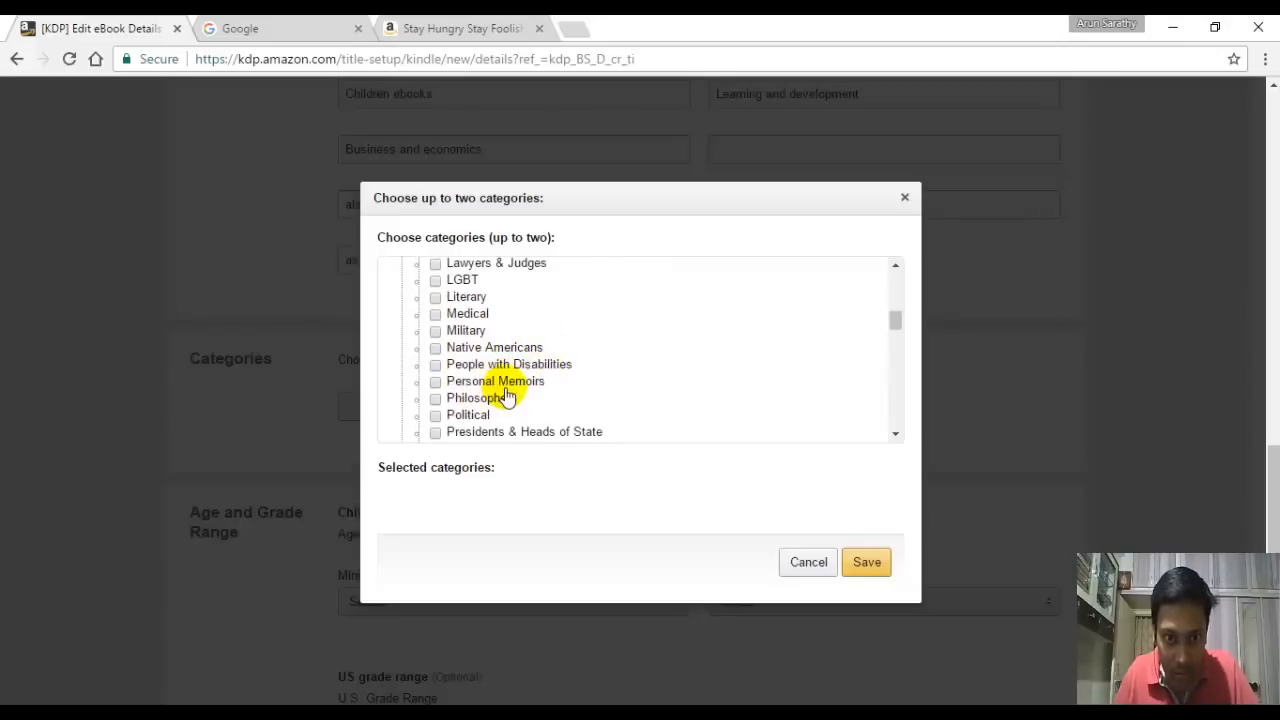
scroll(555, 382, "down", 1)
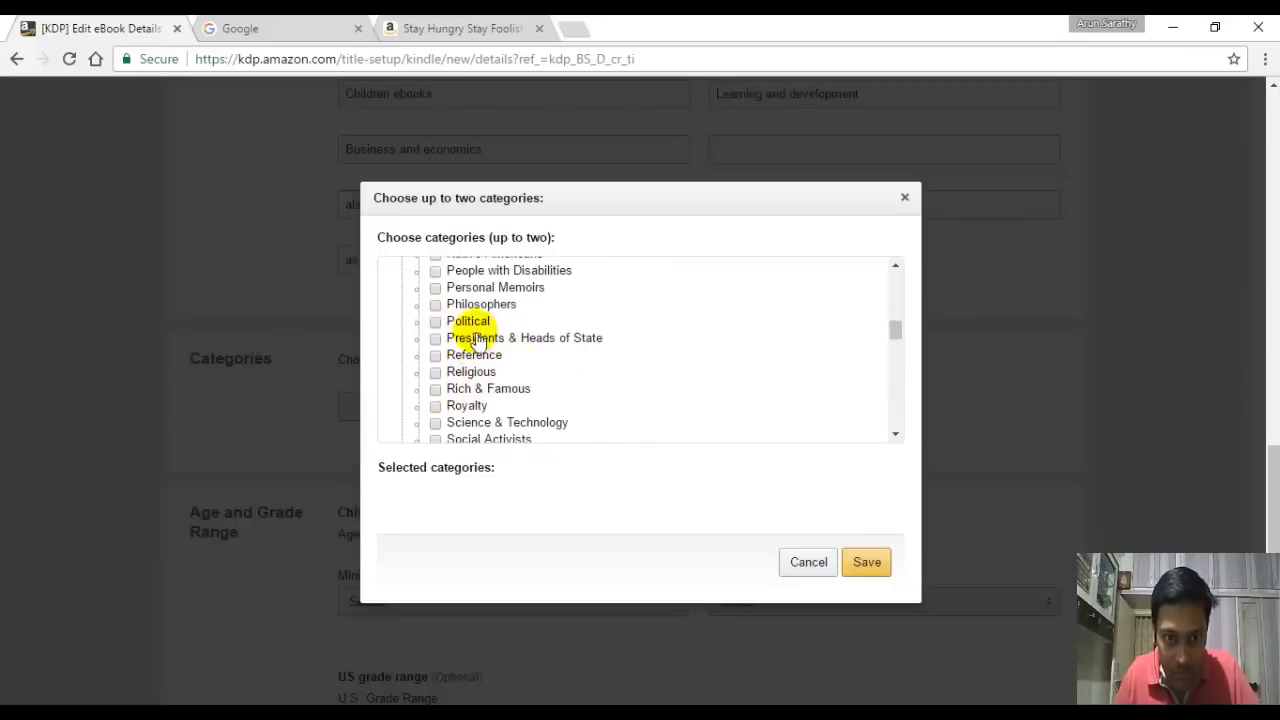
left_click(436, 356)
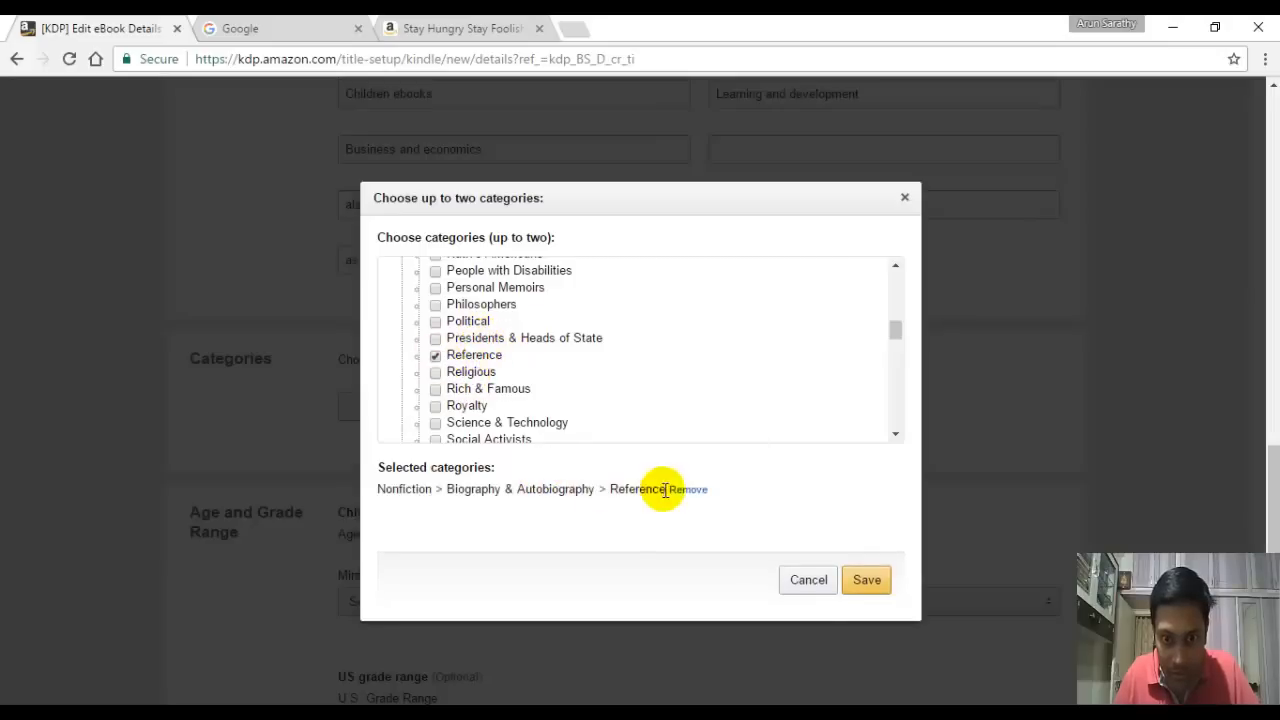
Step: Add Nonfiction > Humor > General as the second category and save the category selection
scroll(585, 370, "down", 2)
scroll(585, 360, "down", 2)
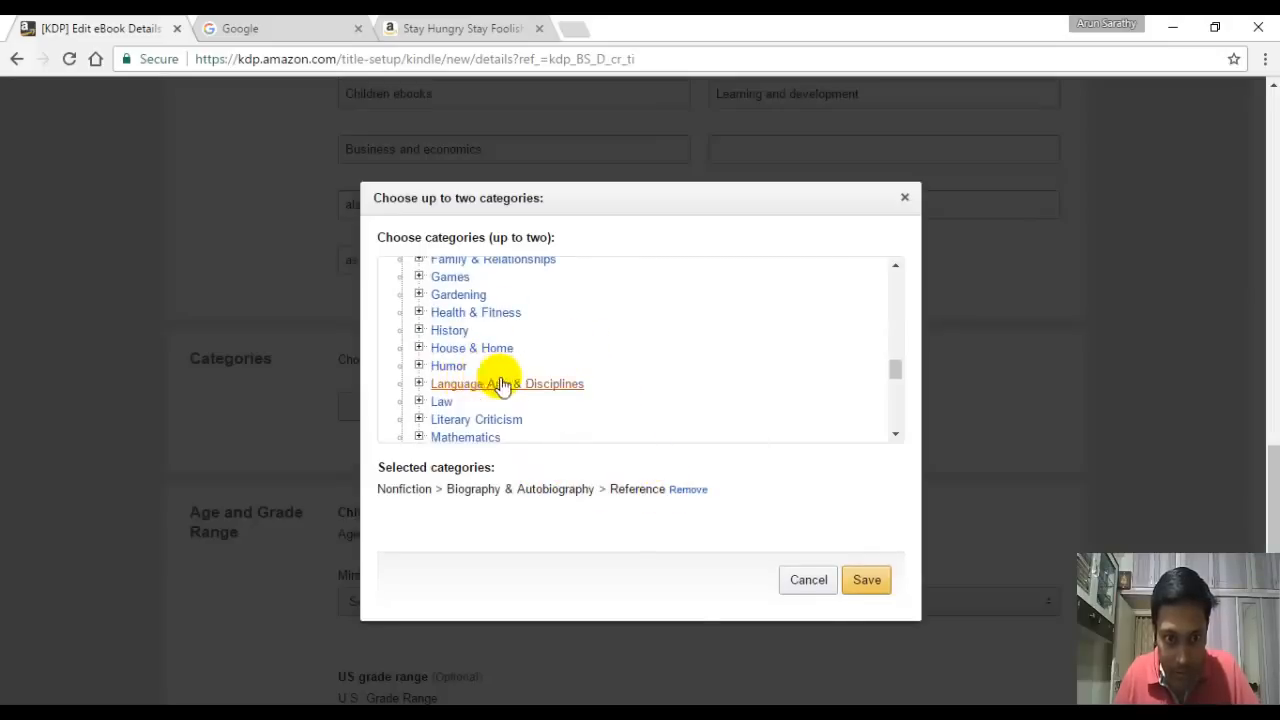
scroll(502, 385, "down", 1)
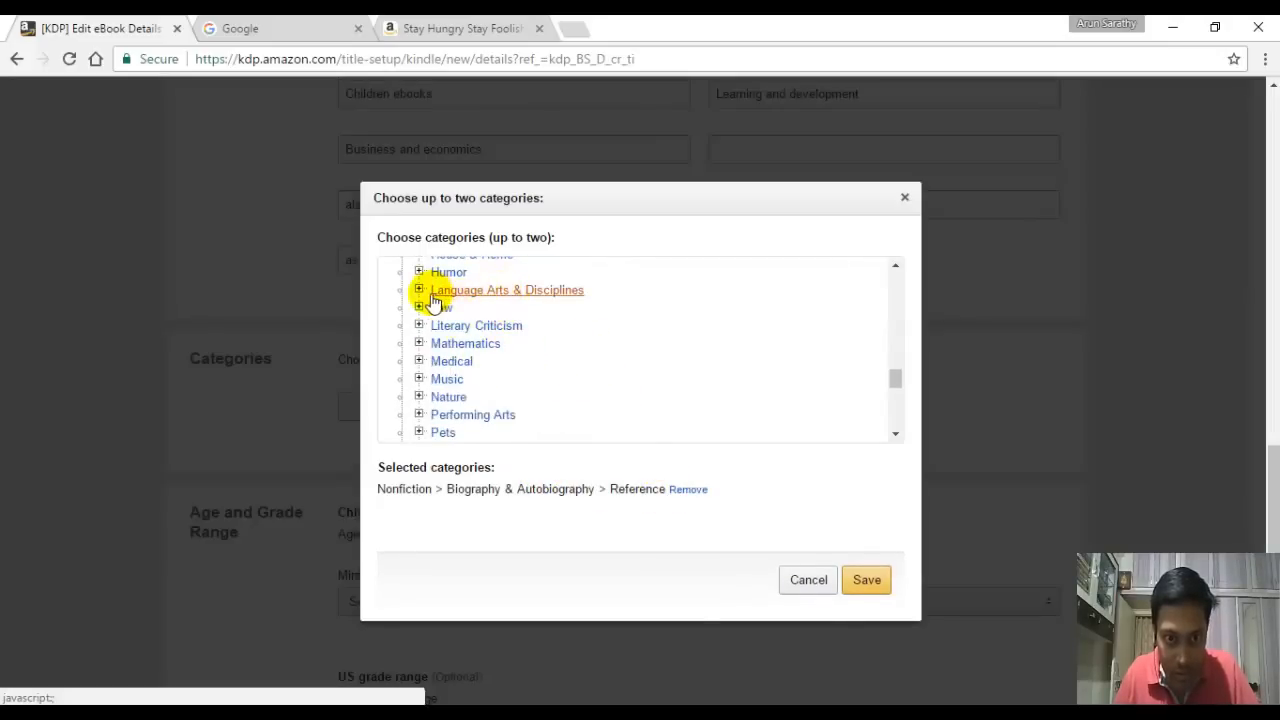
scroll(492, 348, "up", 1)
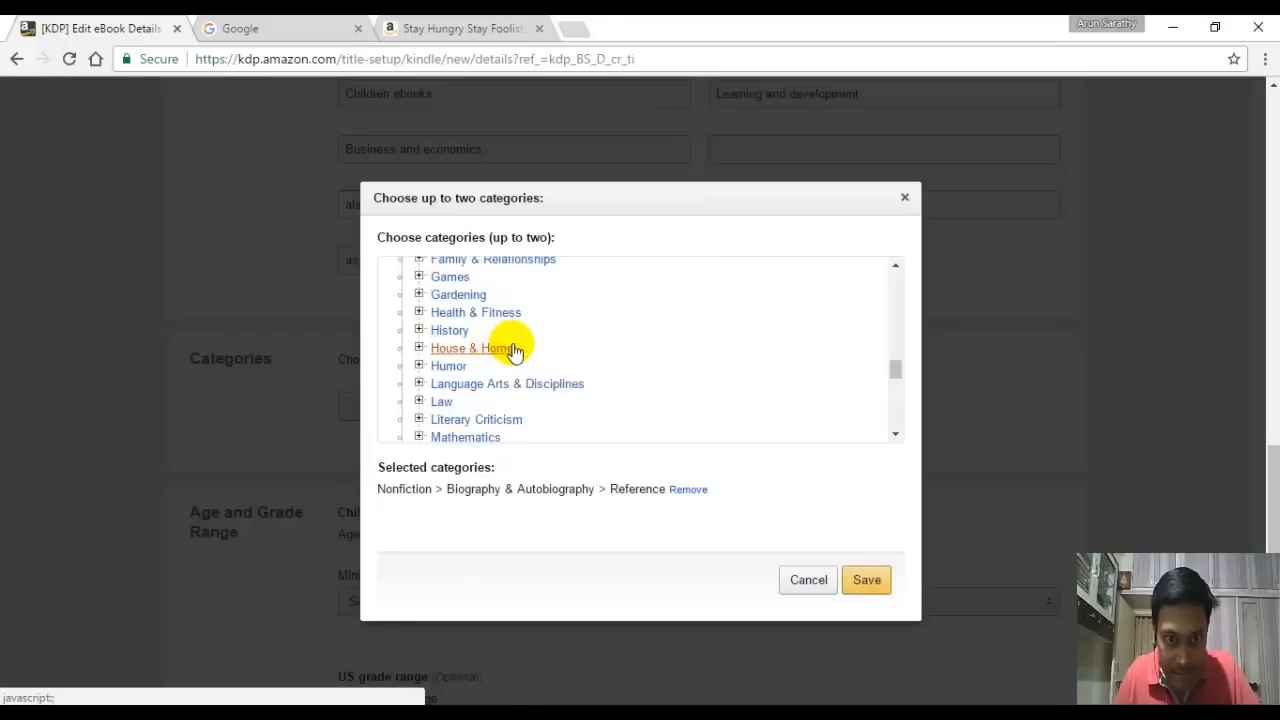
scroll(512, 345, "up", 1)
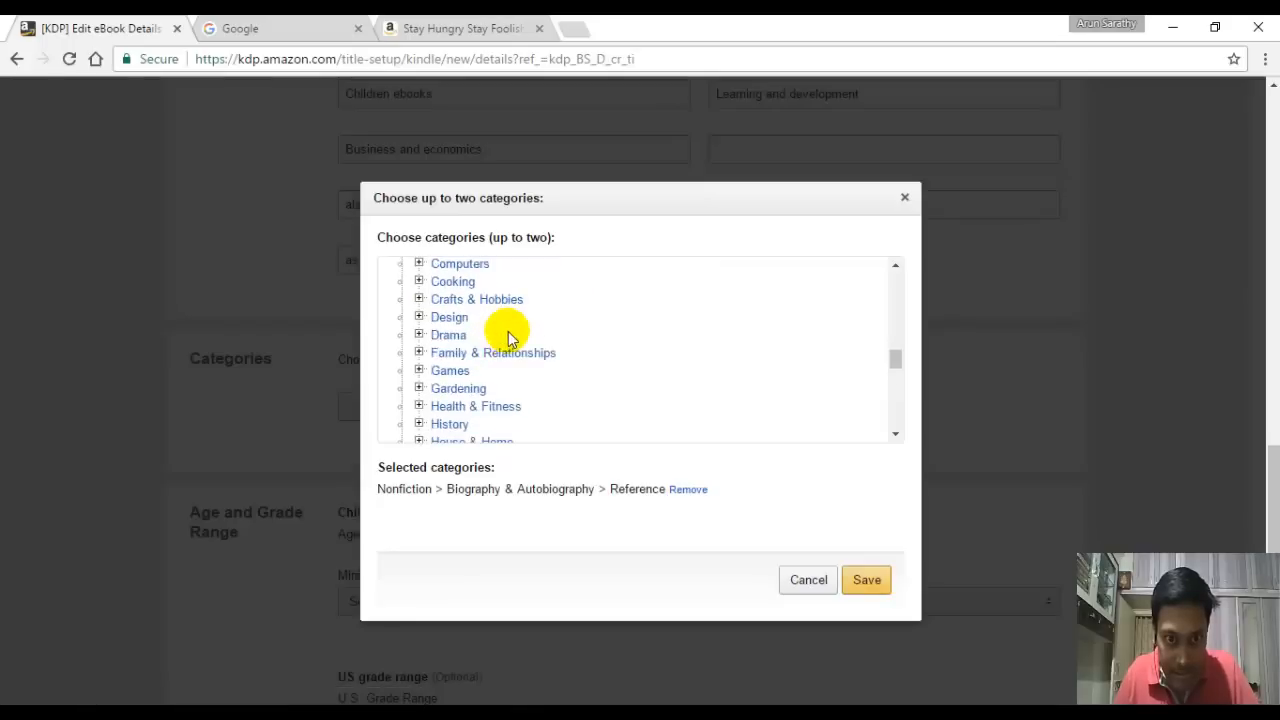
left_click(419, 352)
scroll(543, 346, "down", 1)
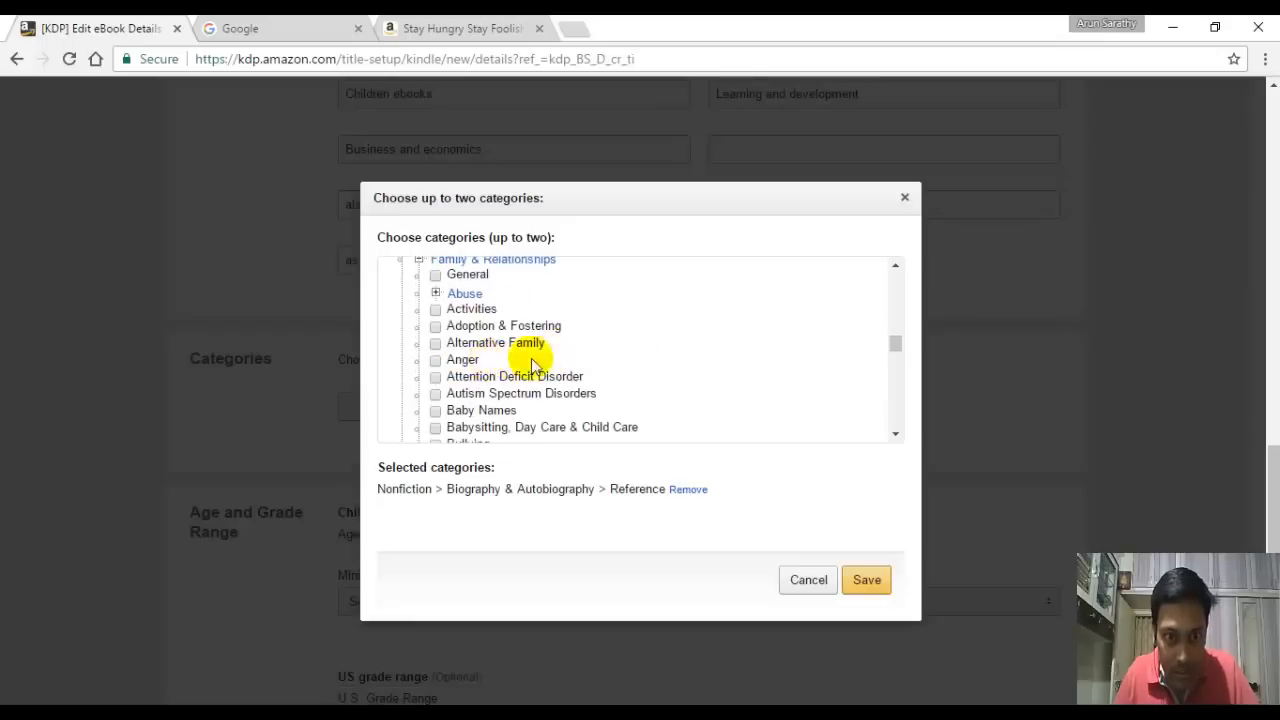
scroll(543, 352, "down", 1)
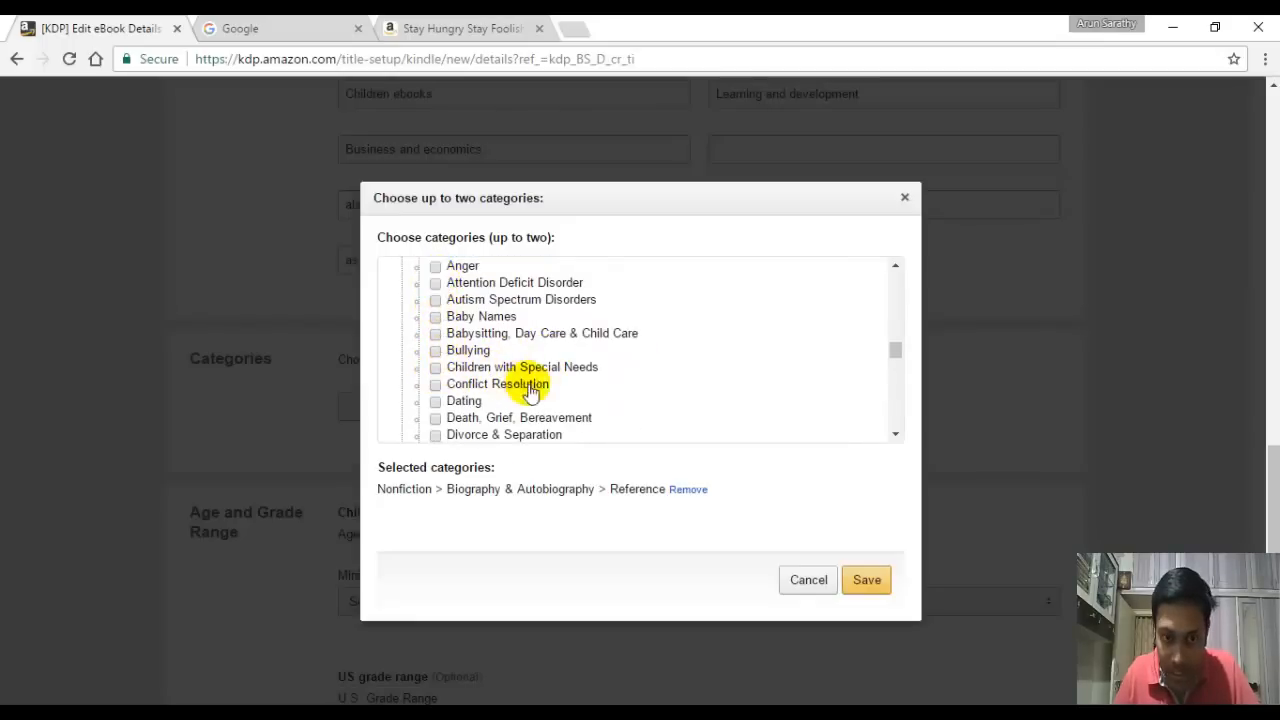
scroll(520, 385, "down", 3)
scroll(535, 360, "down", 3)
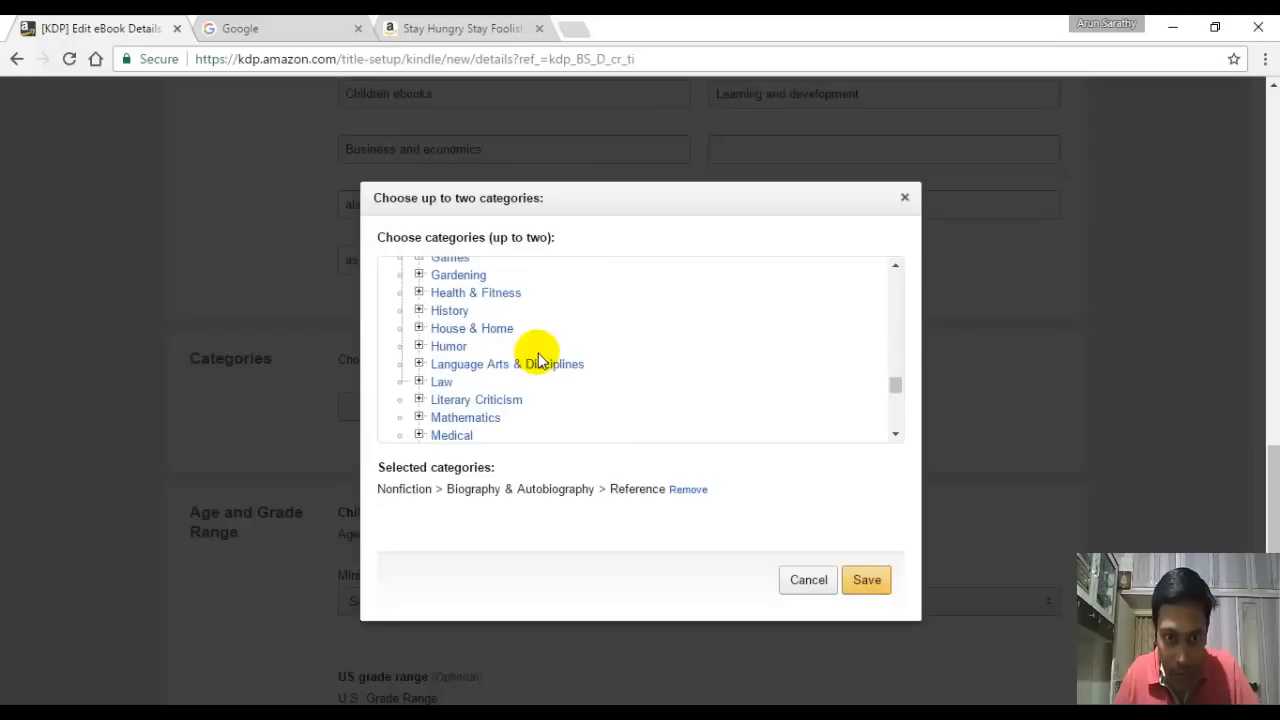
left_click(420, 349)
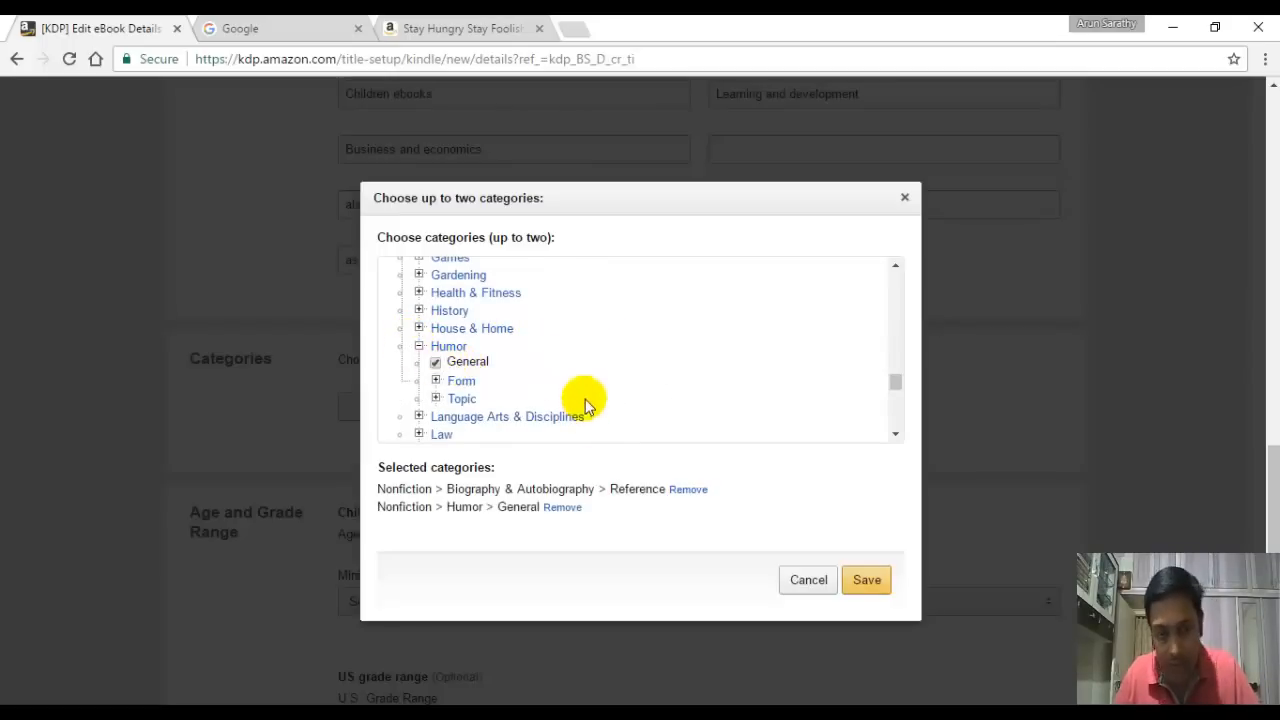
left_click(866, 582)
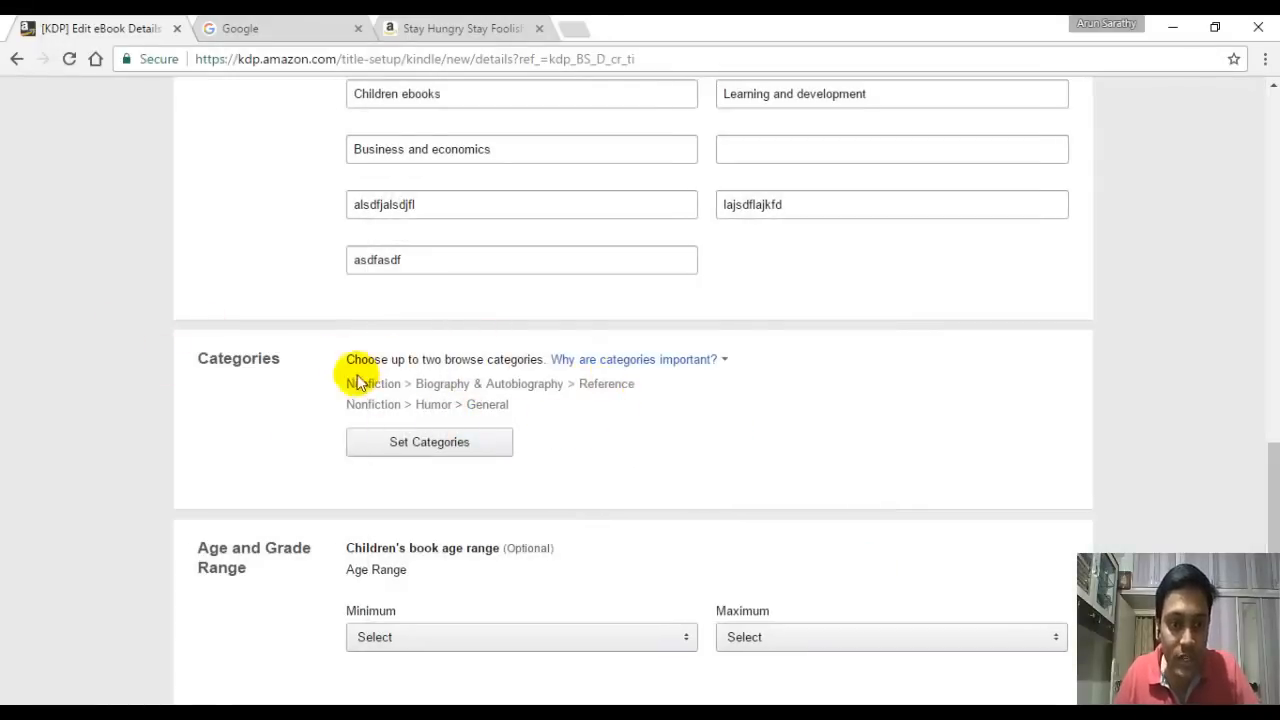
Step: Review the chosen categories and examine the minimum and maximum options for the children's book age range, leaving both unselected
scroll(523, 266, "down", 1)
scroll(330, 360, "down", 2)
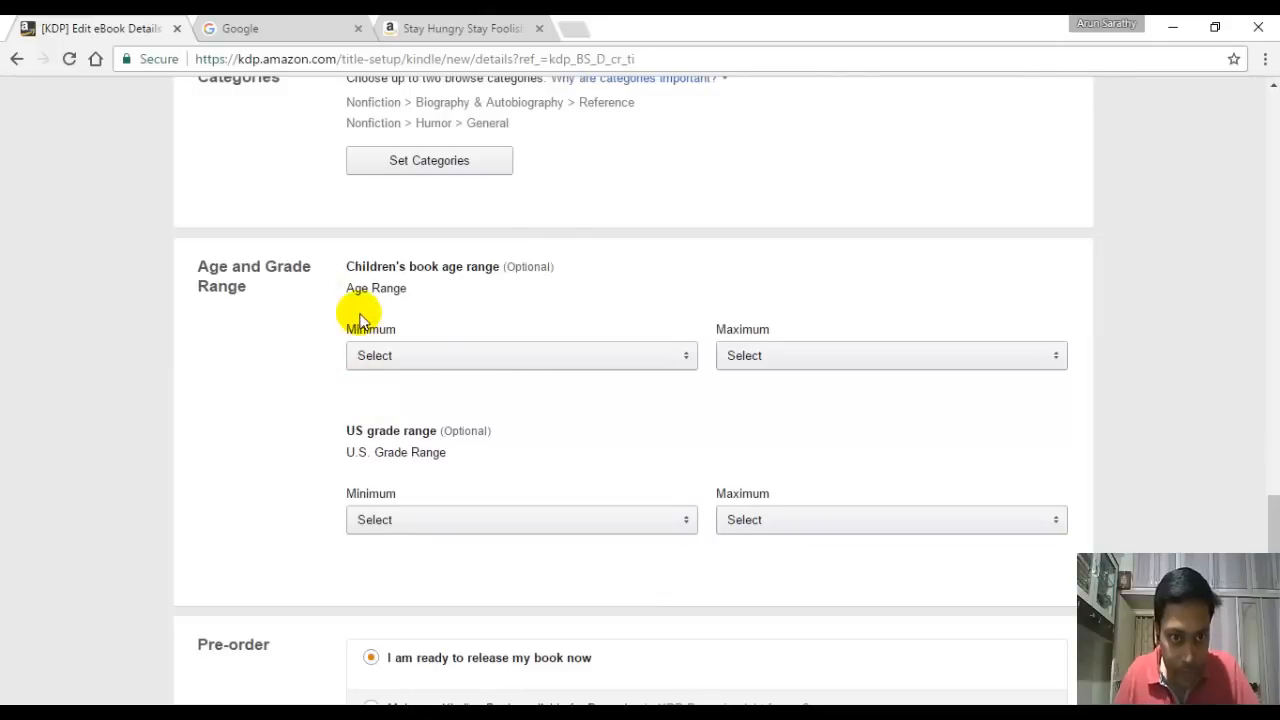
scroll(594, 214, "up", 2)
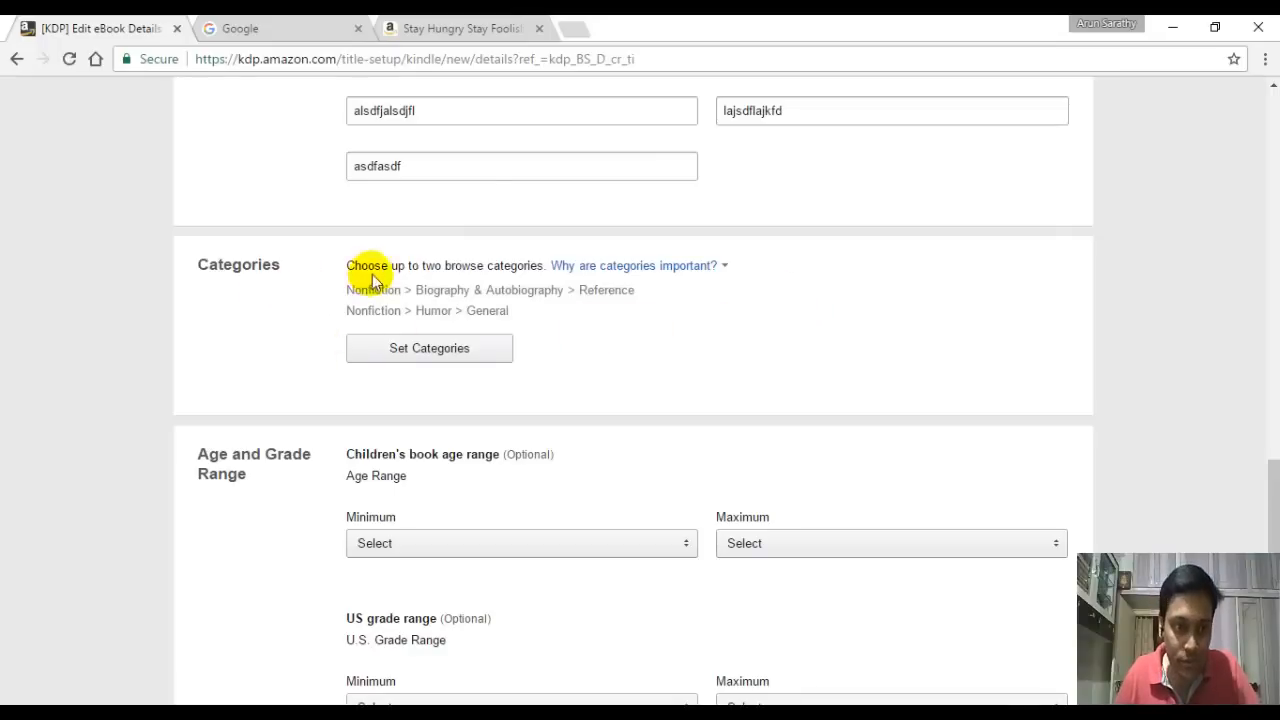
scroll(370, 266, "down", 2)
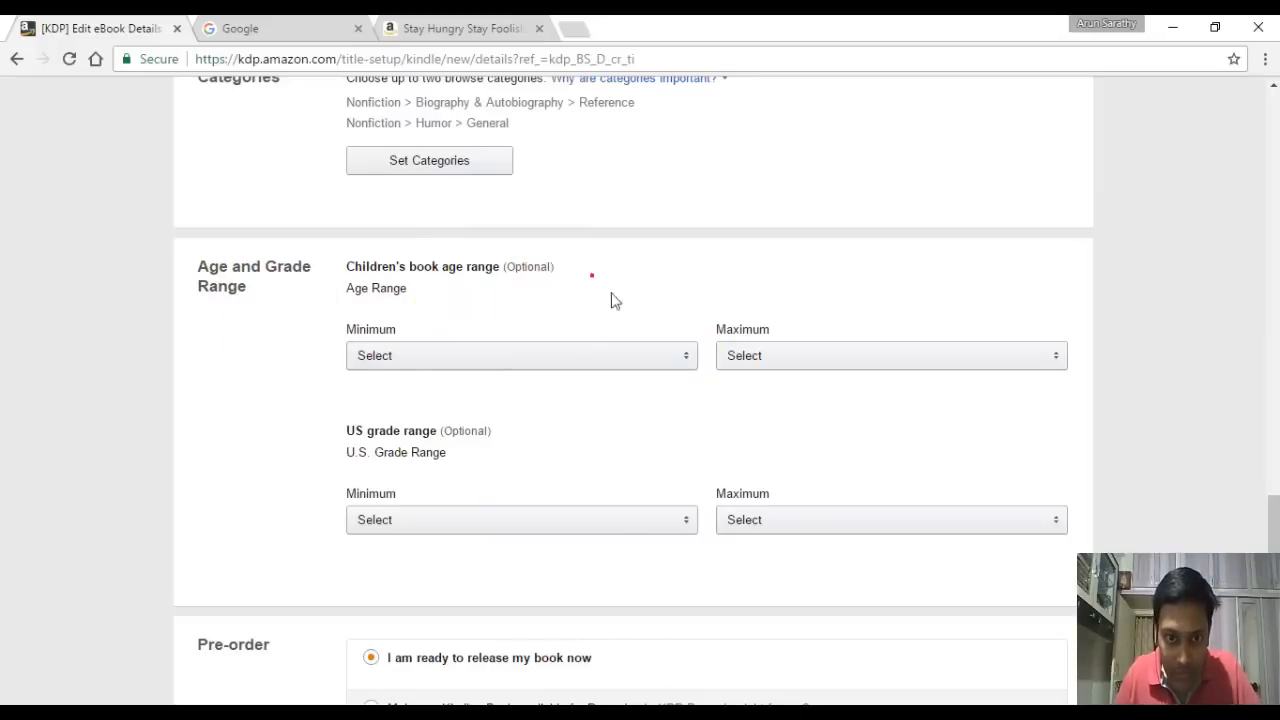
left_click(685, 368)
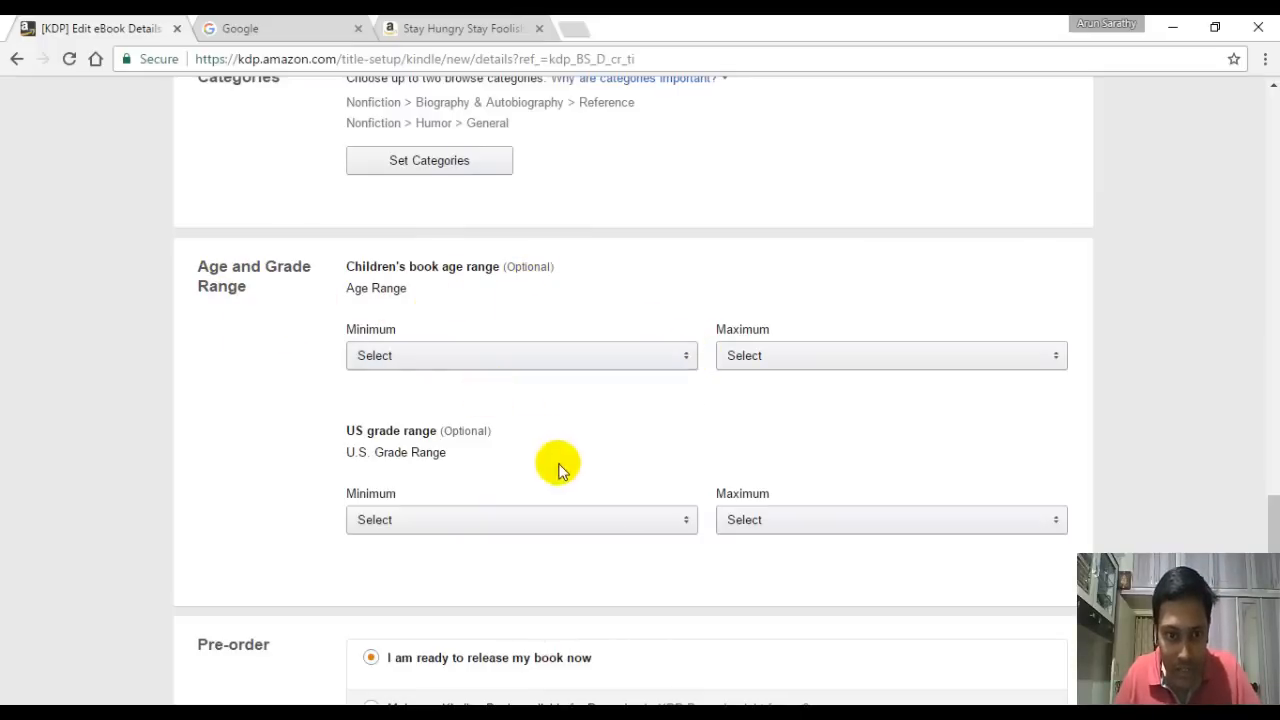
left_click(680, 368)
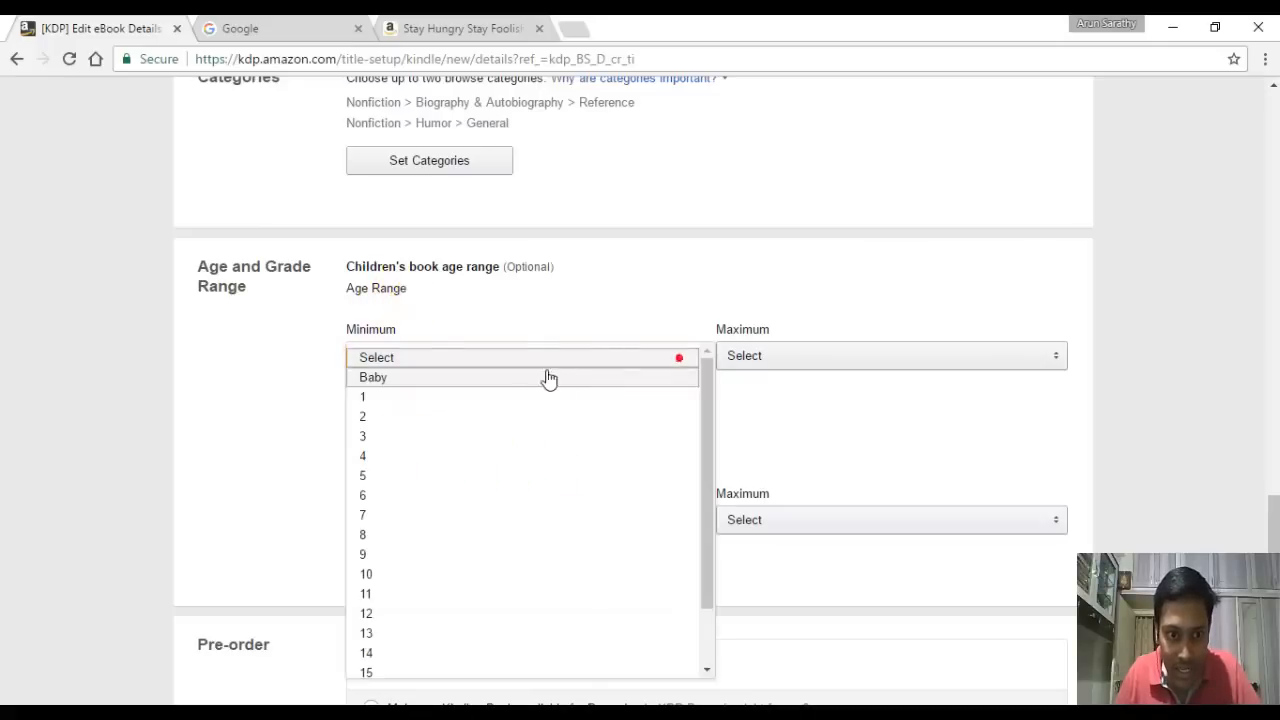
left_click(645, 300)
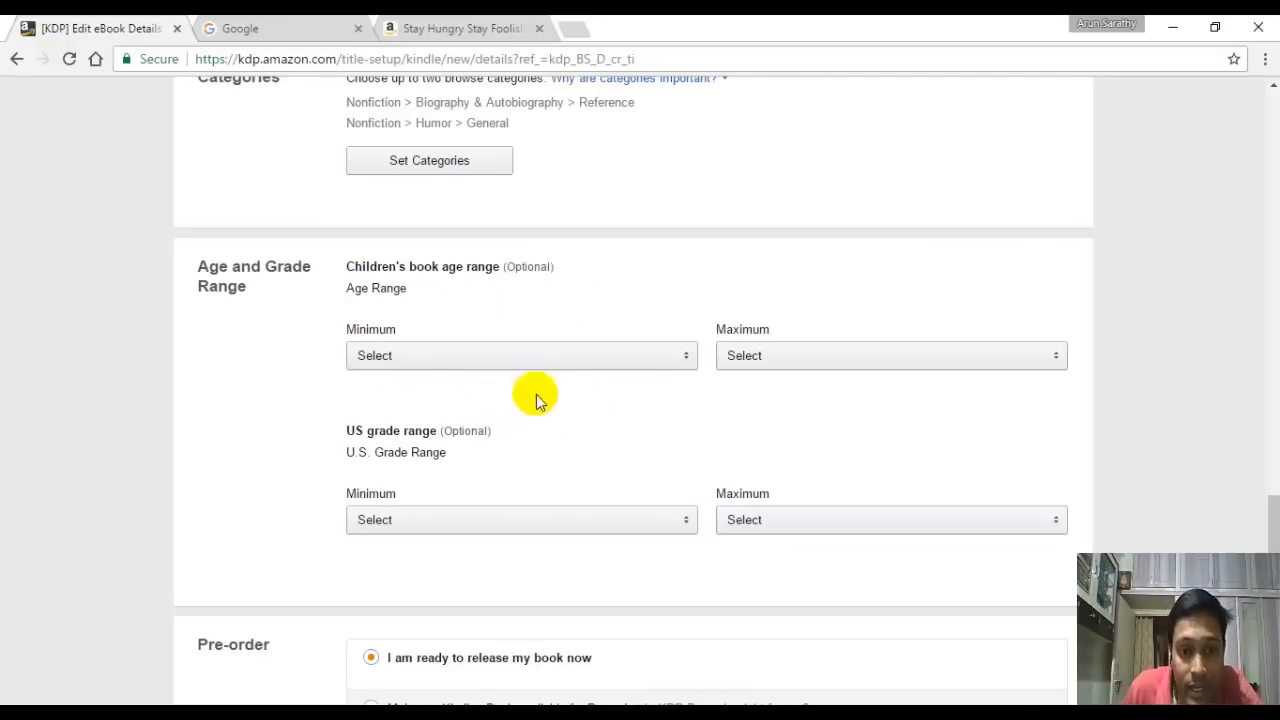
left_click(686, 361)
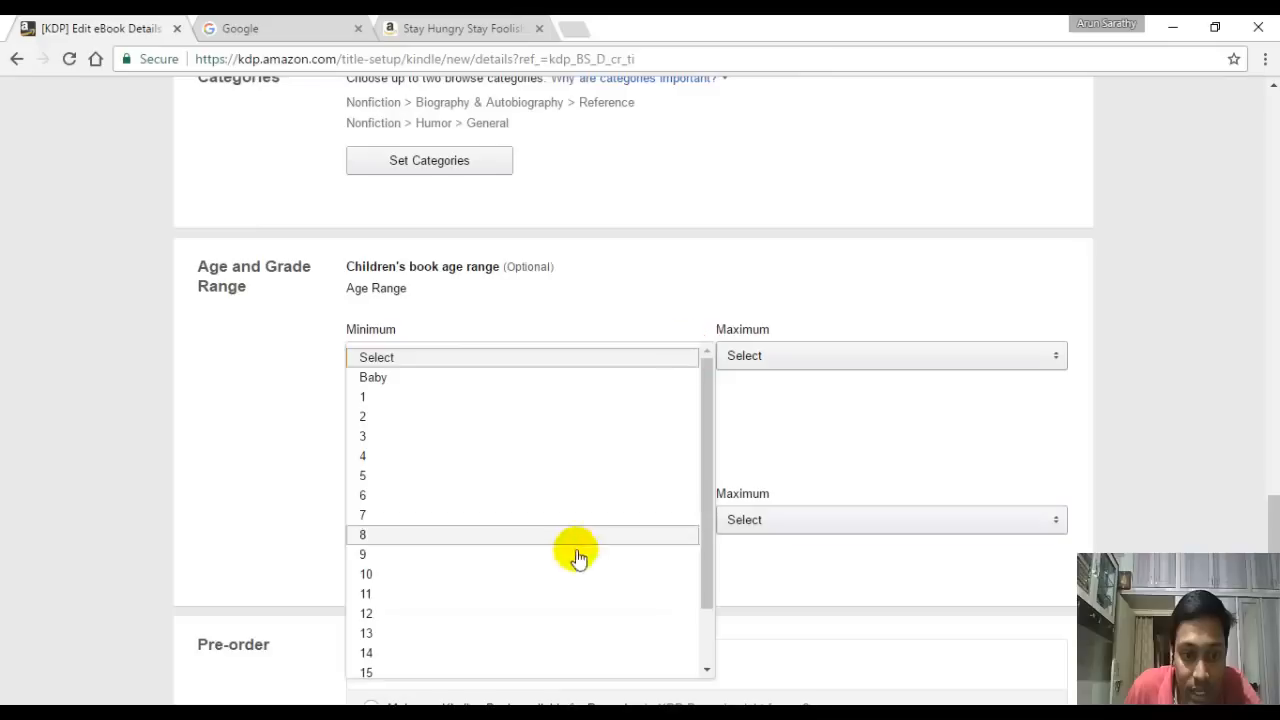
left_click(660, 276)
left_click(641, 291)
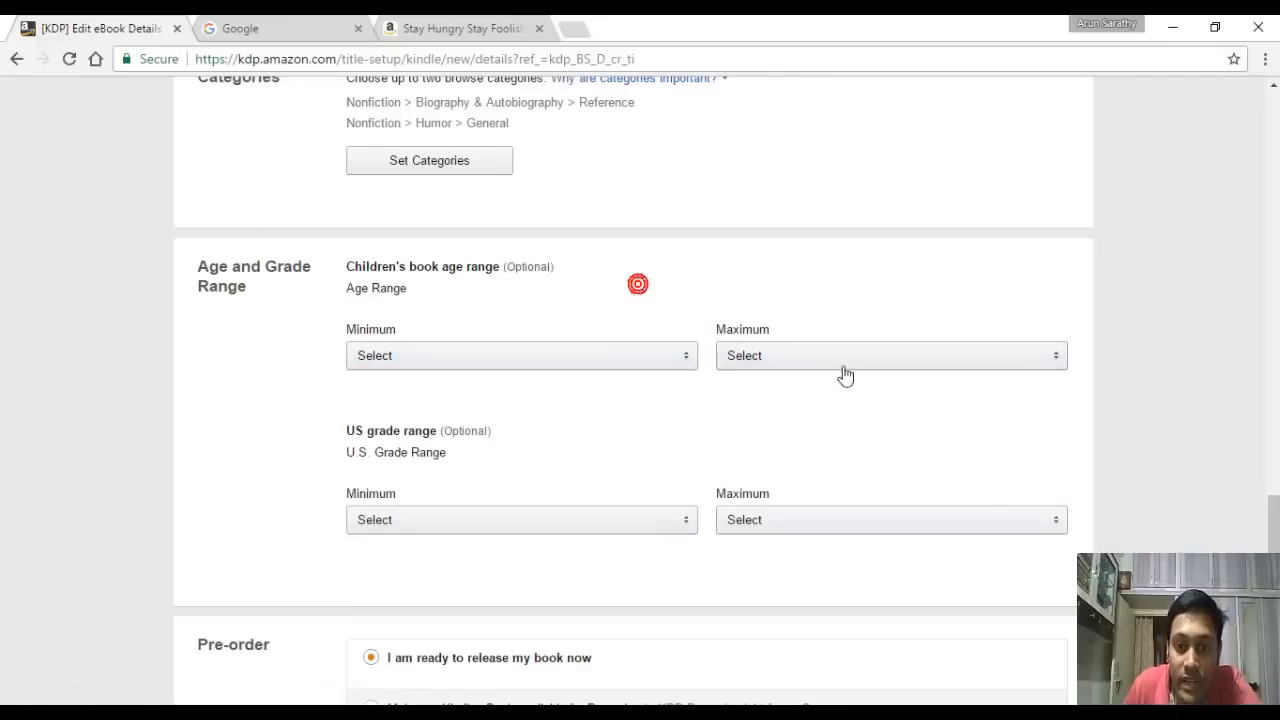
left_click(648, 286)
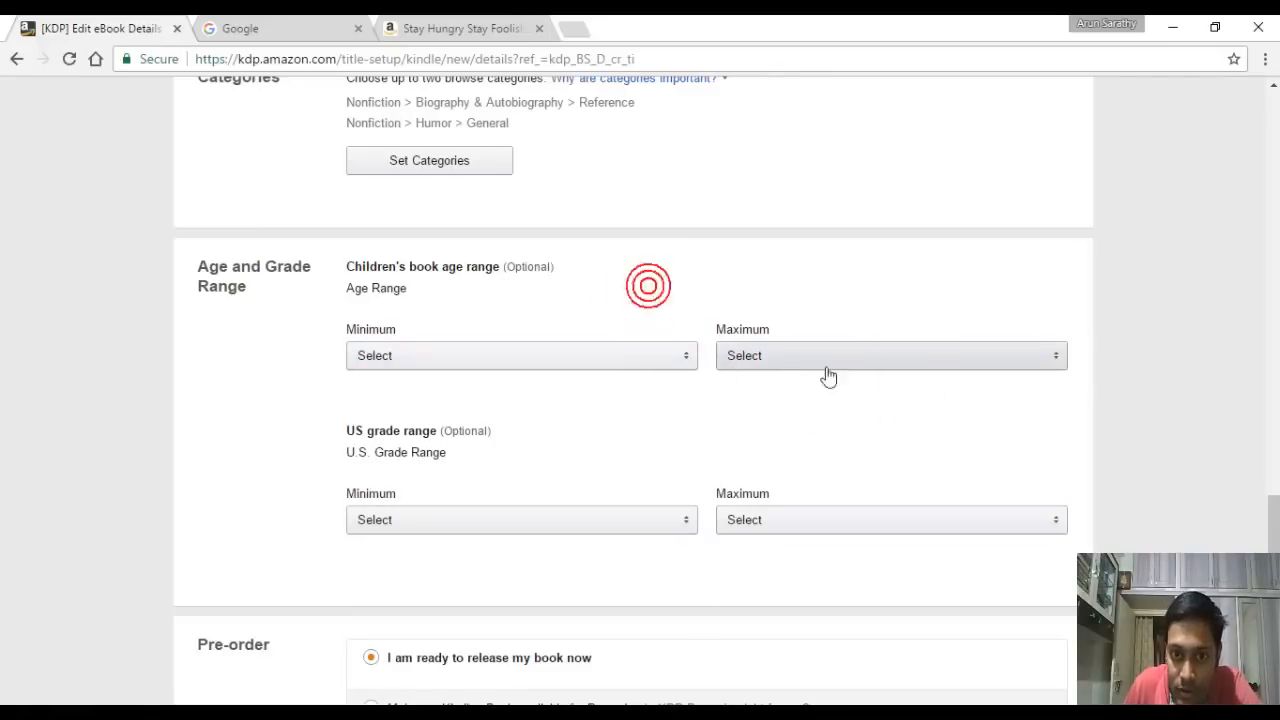
left_click(1040, 364)
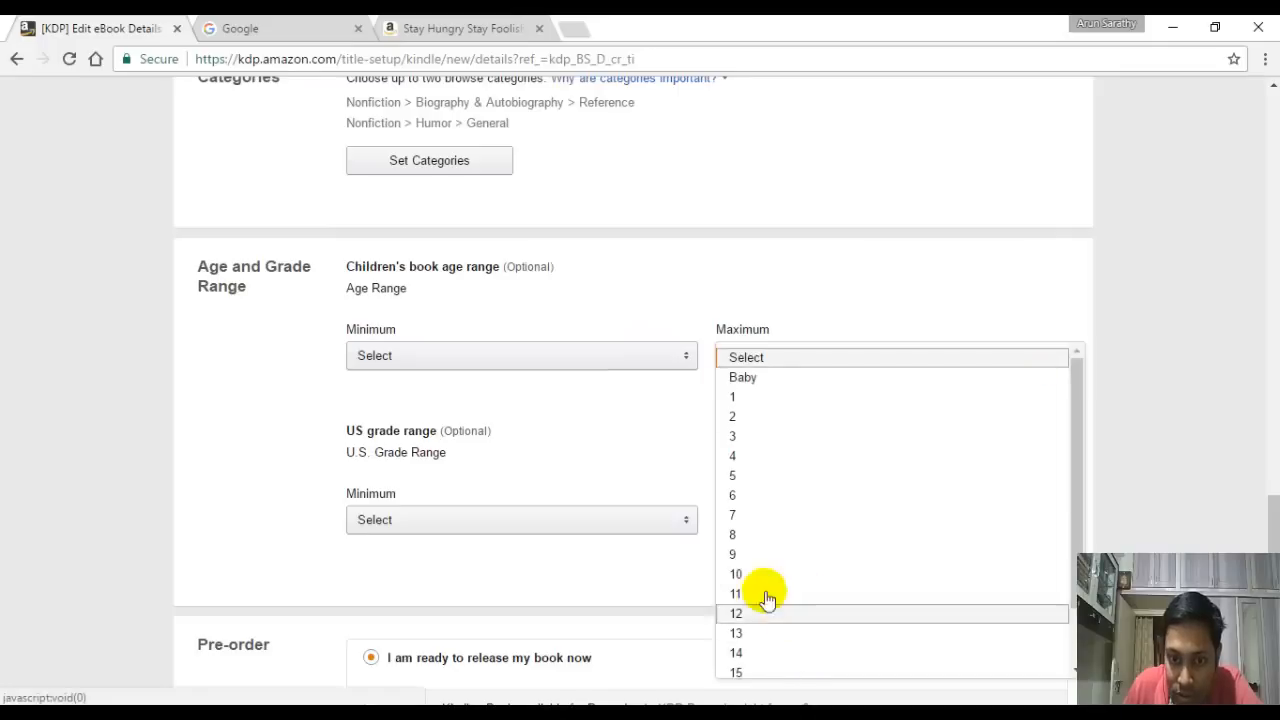
left_click(694, 300)
Step: Try the option to make the eBook available for Pre-order, and switch back to "I am ready to release my book now"
scroll(477, 386, "down", 1)
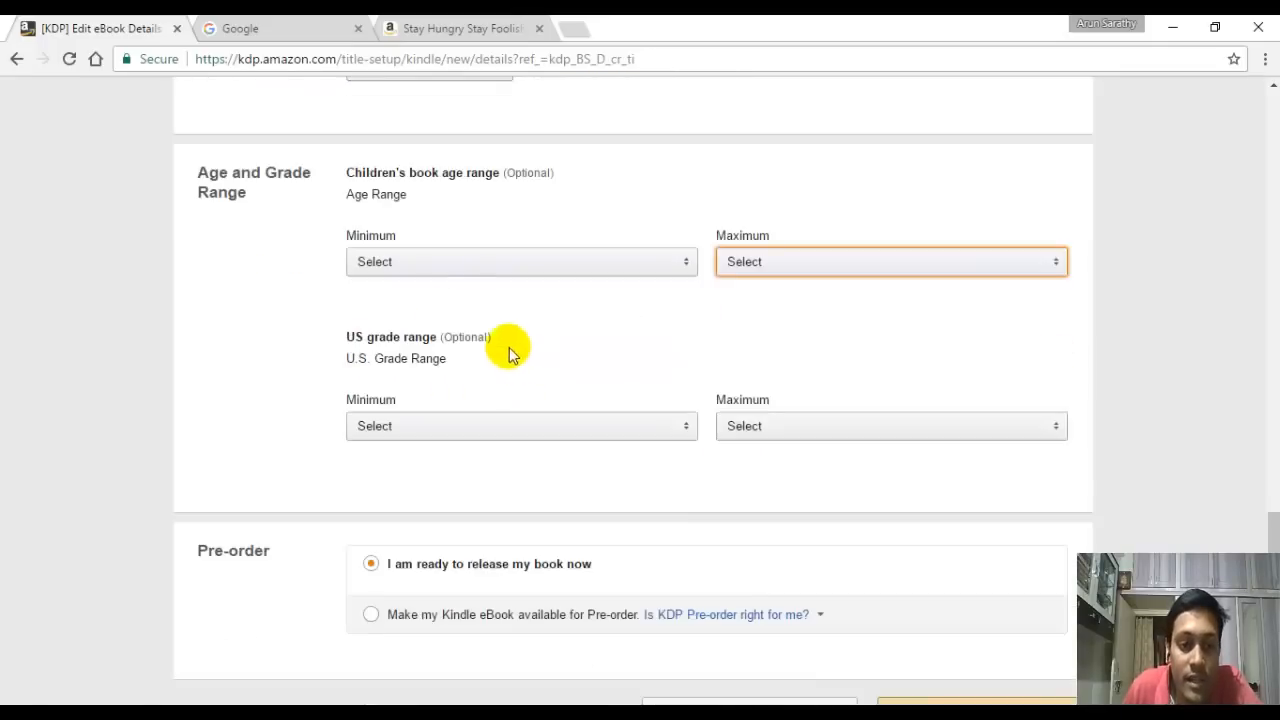
scroll(400, 415, "down", 2)
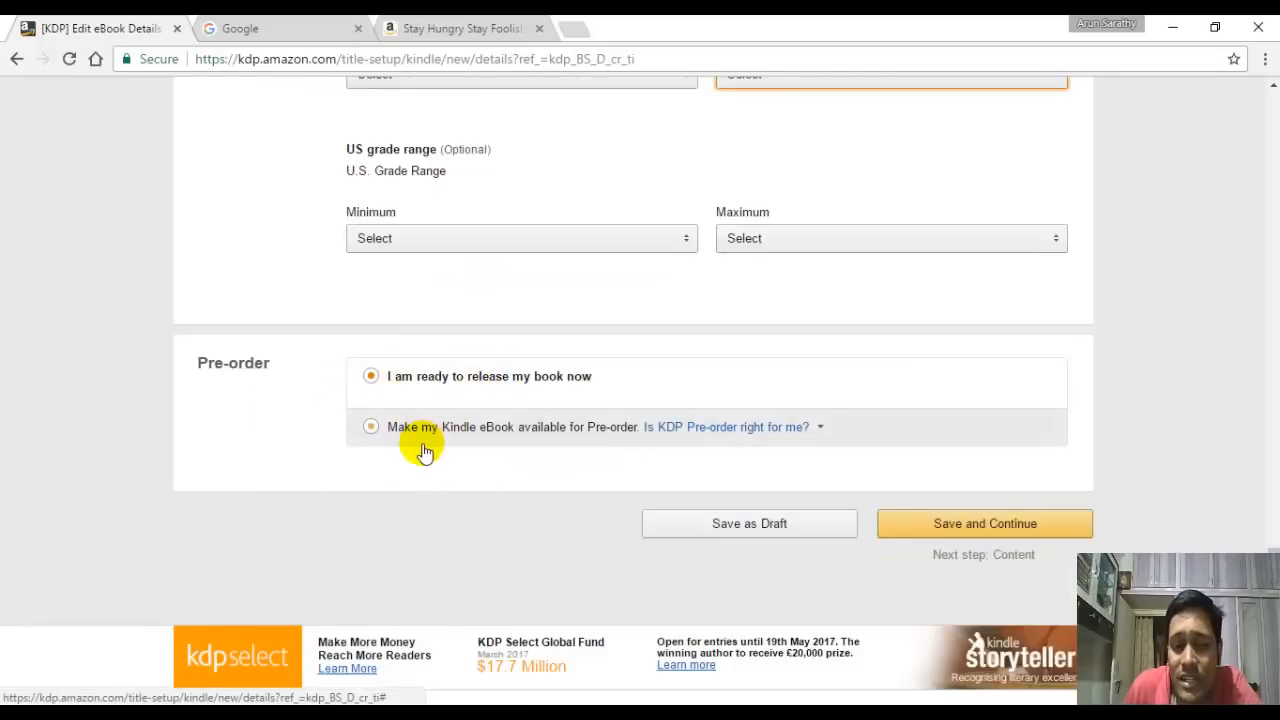
left_click(283, 410)
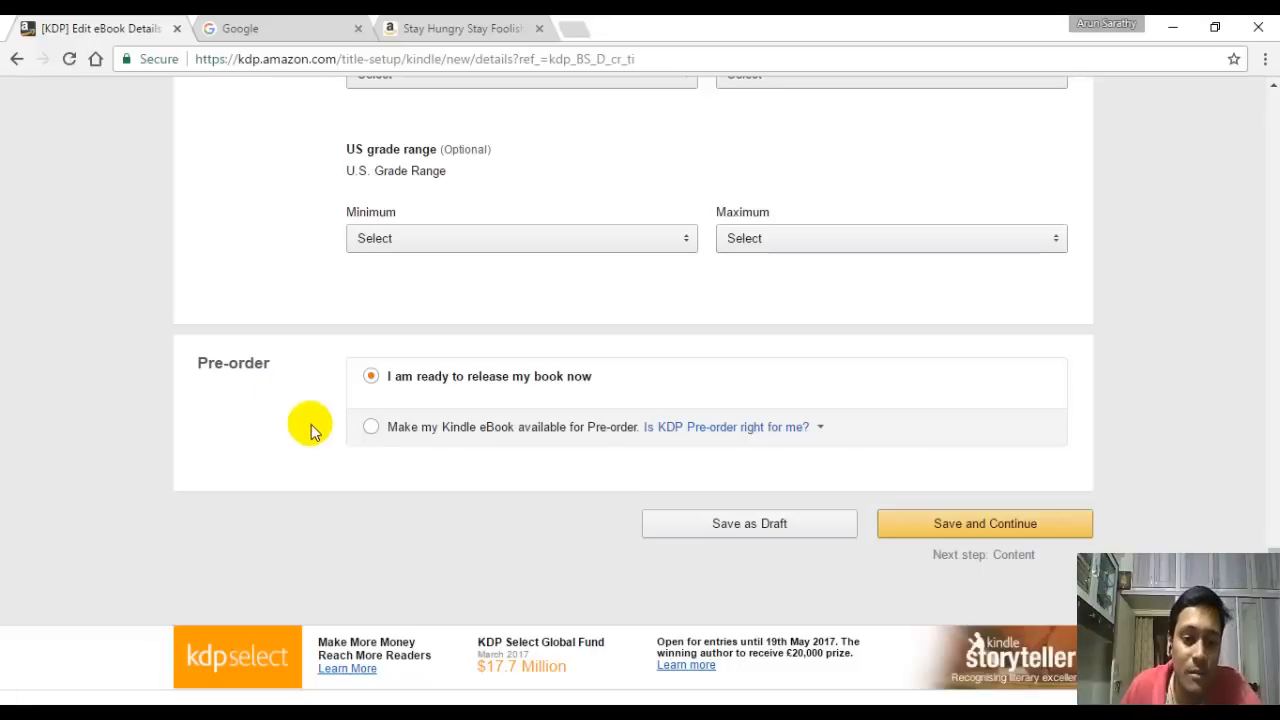
left_click(371, 427)
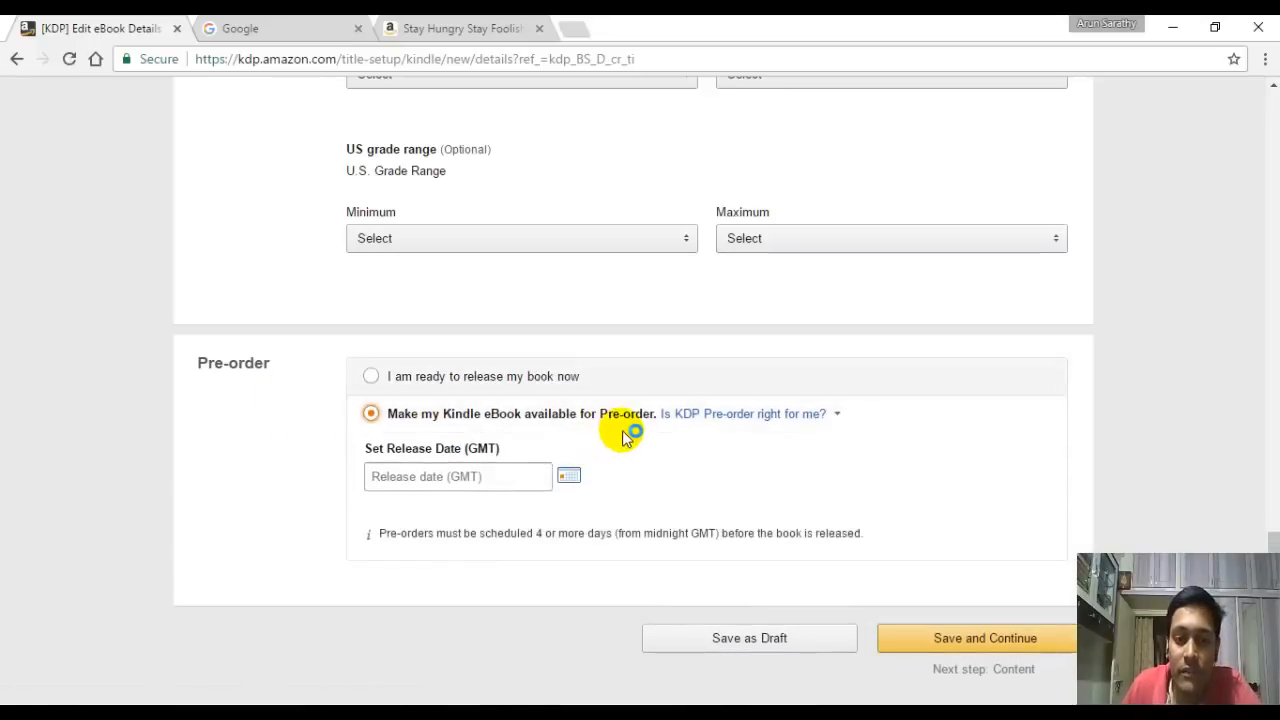
left_click(370, 376)
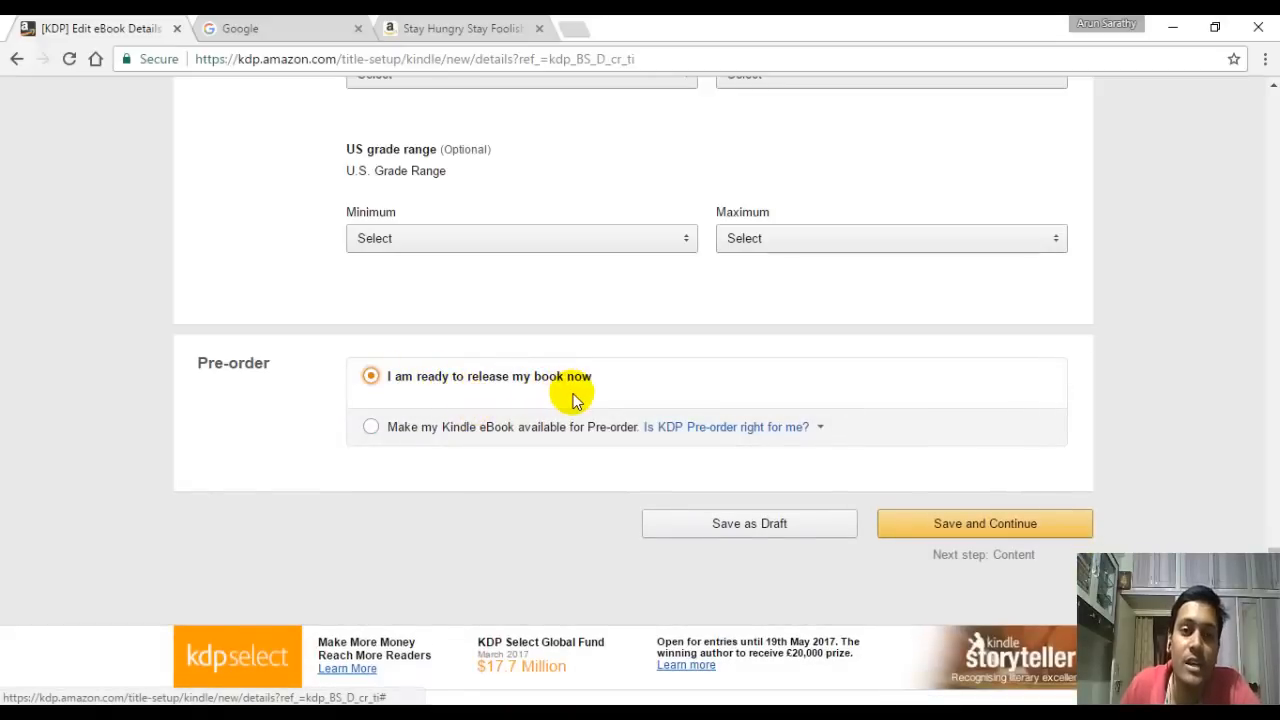
Step: Review the eBook details form from the language section to the description and publishing rights
scroll(903, 456, "up", 20)
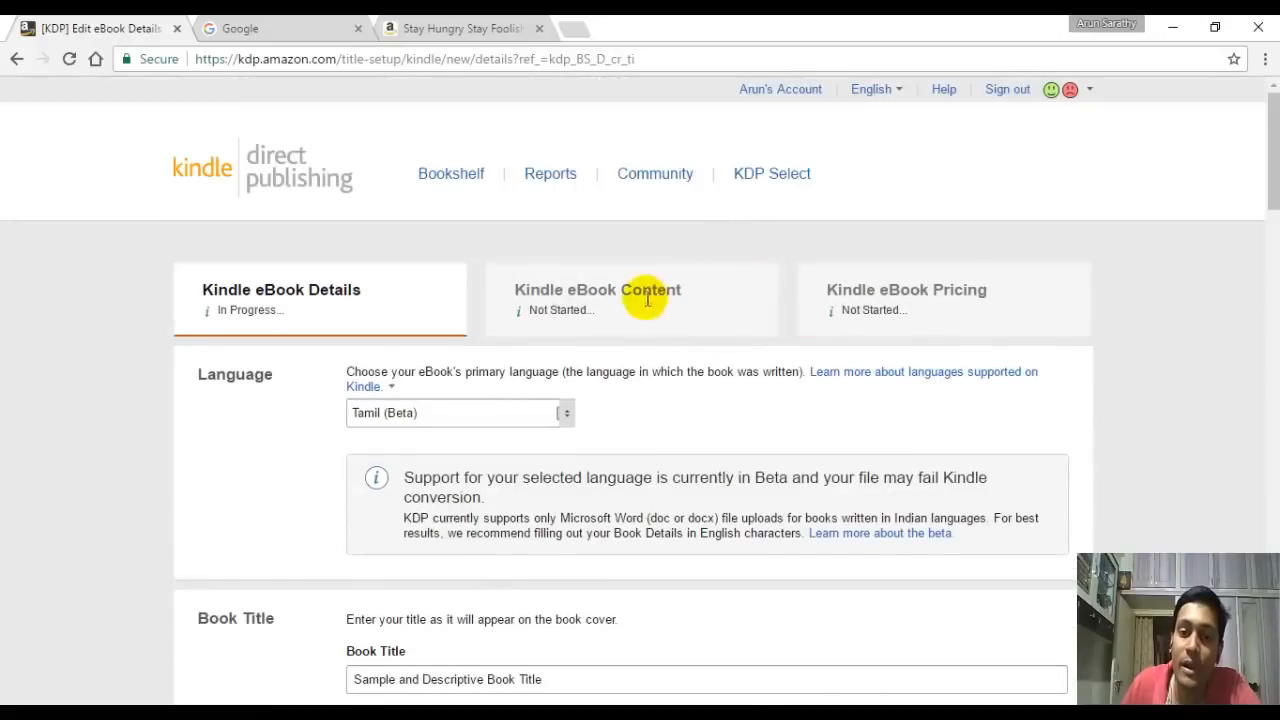
scroll(771, 337, "down", 15)
scroll(771, 352, "up", 7)
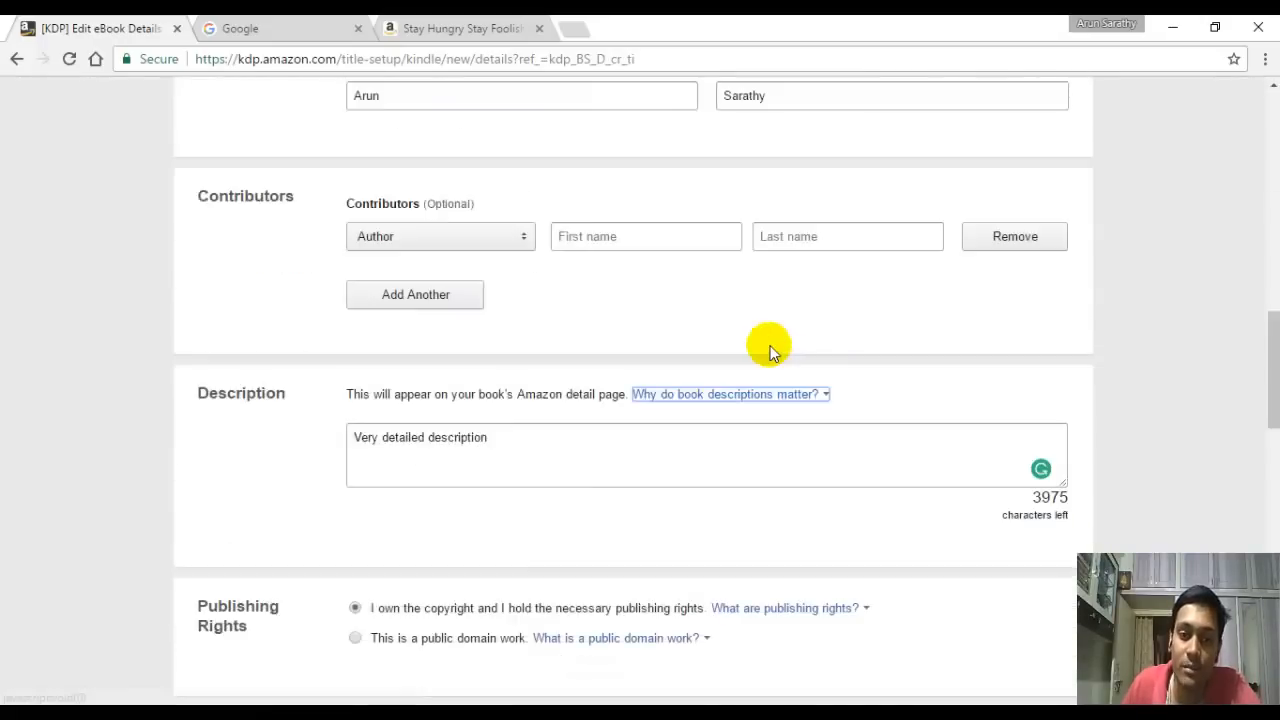
Step: Save the eBook details and continue to the Kindle eBook Content stage
scroll(766, 349, "down", 2)
scroll(725, 365, "down", 15)
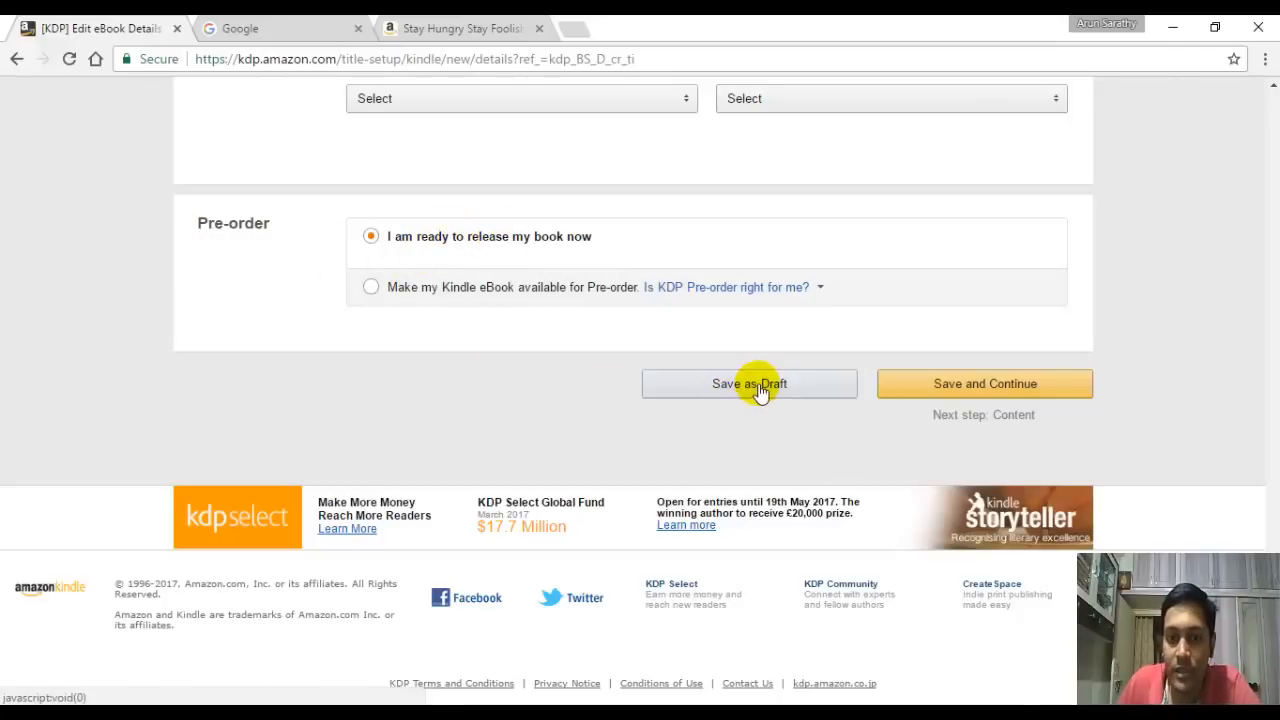
left_click(951, 390)
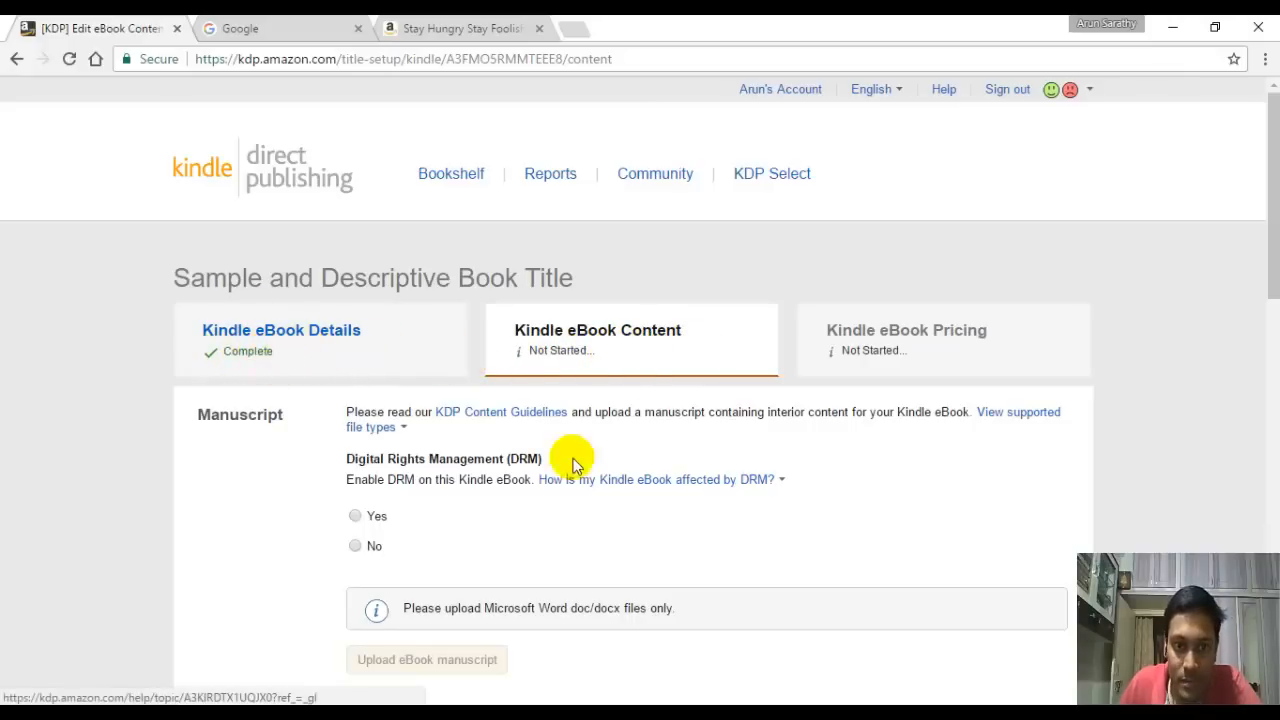
Step: Read the explanation of how DRM affects the Kindle eBook, look over the content form, and enable Digital Rights Management for the book
scroll(625, 369, "down", 1)
left_click(588, 386)
scroll(588, 386, "down", 1)
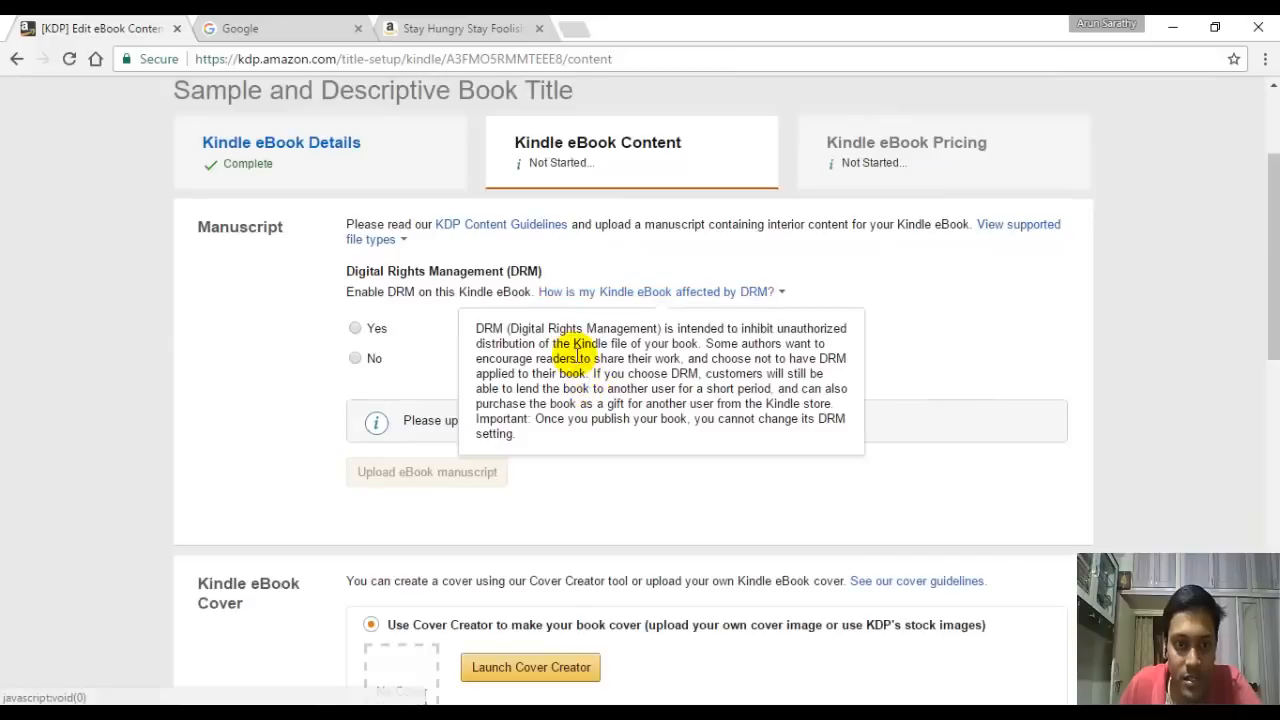
left_click(352, 394)
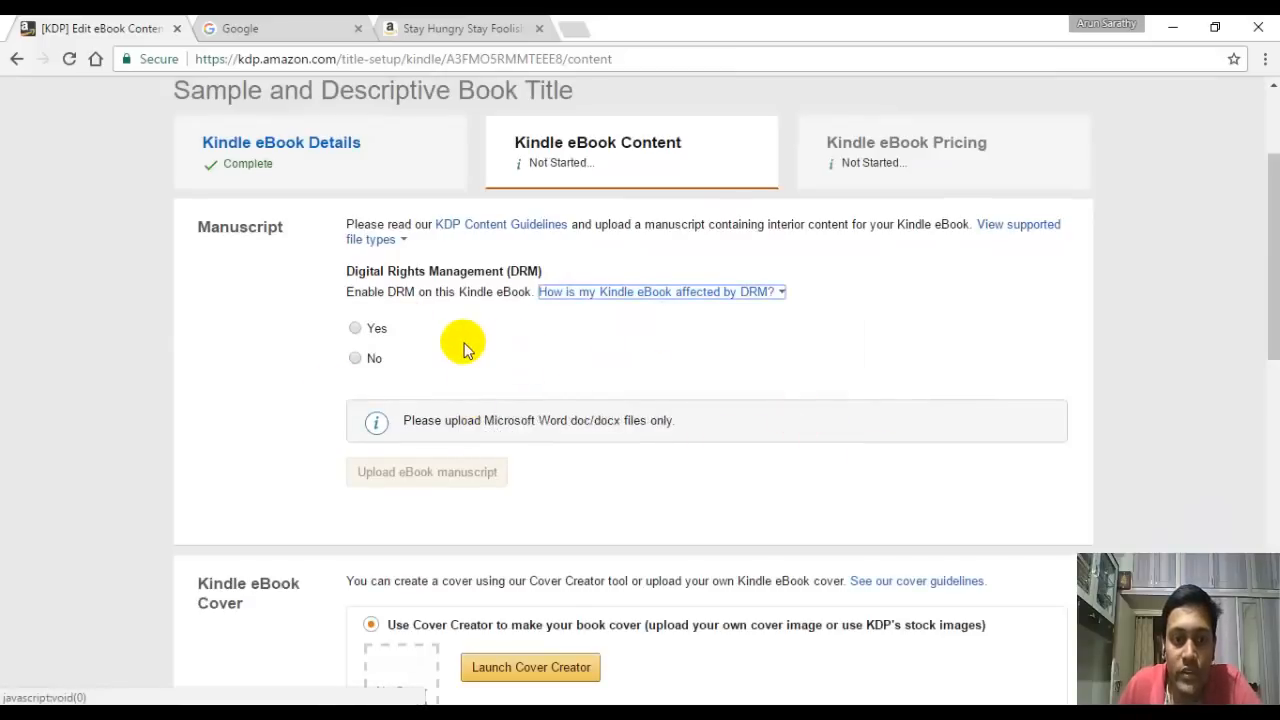
scroll(463, 349, "down", 10)
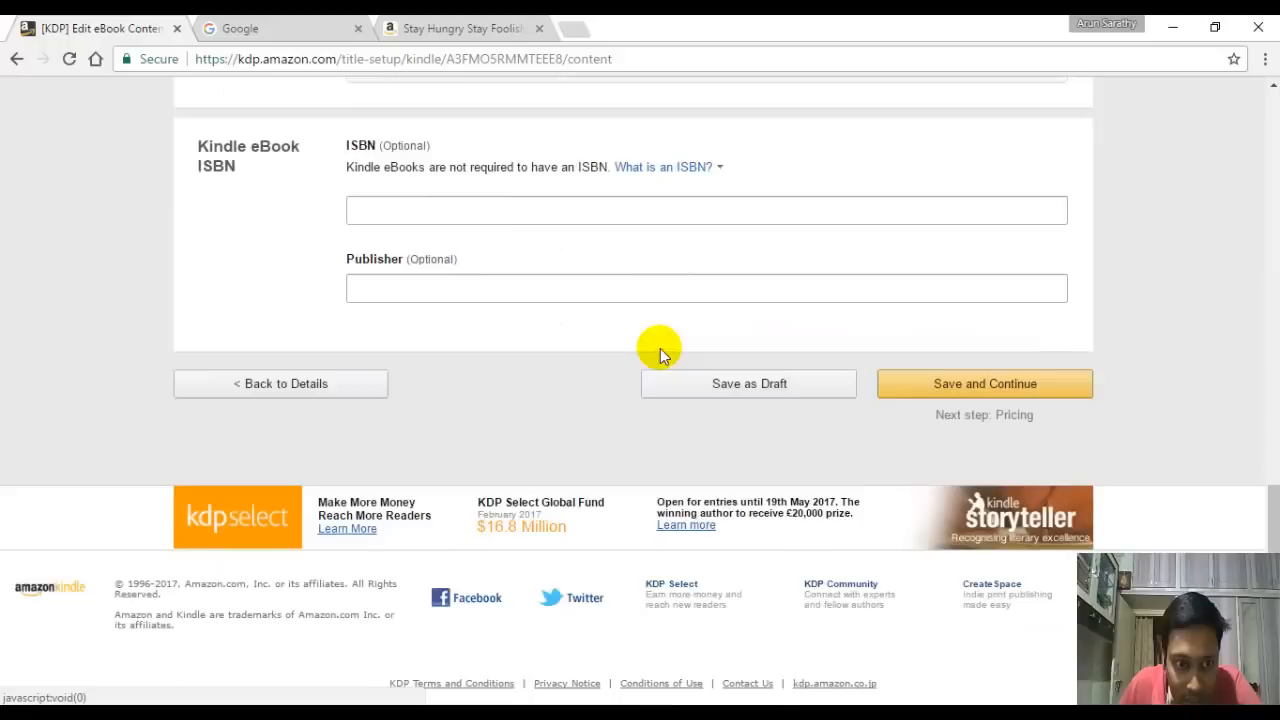
scroll(657, 349, "up", 3)
scroll(648, 357, "up", 9)
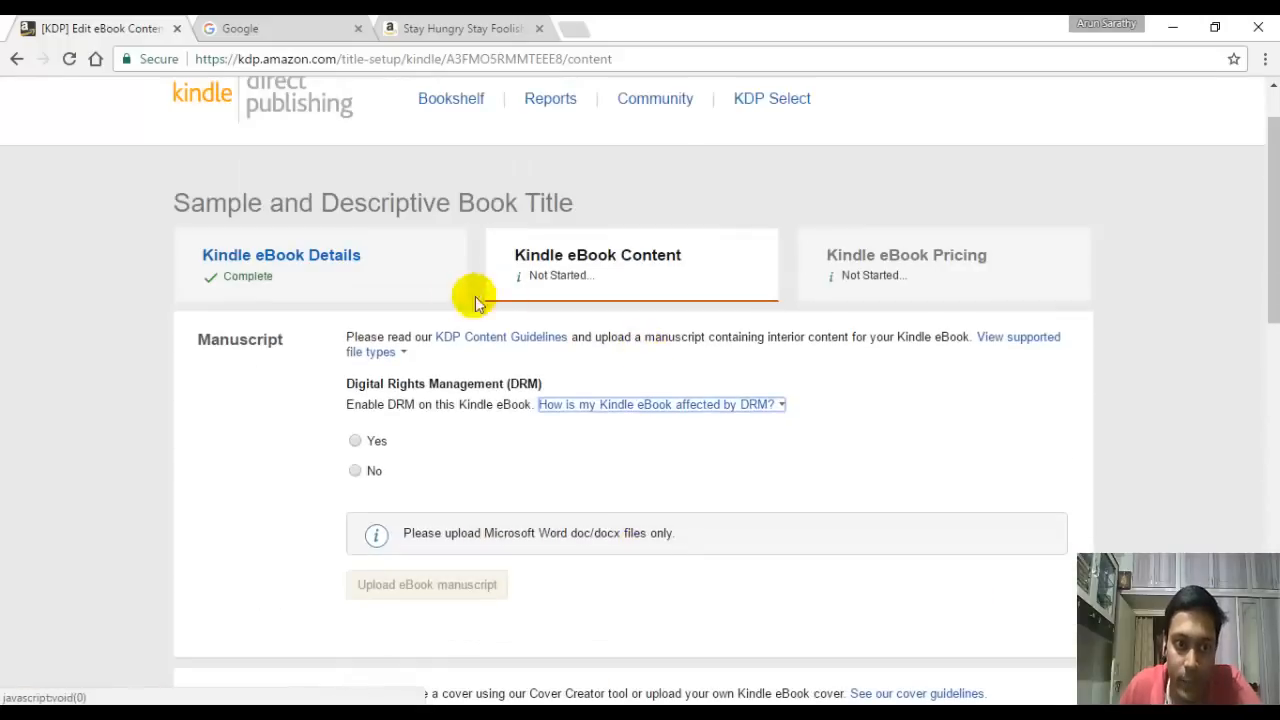
scroll(471, 294, "down", 2)
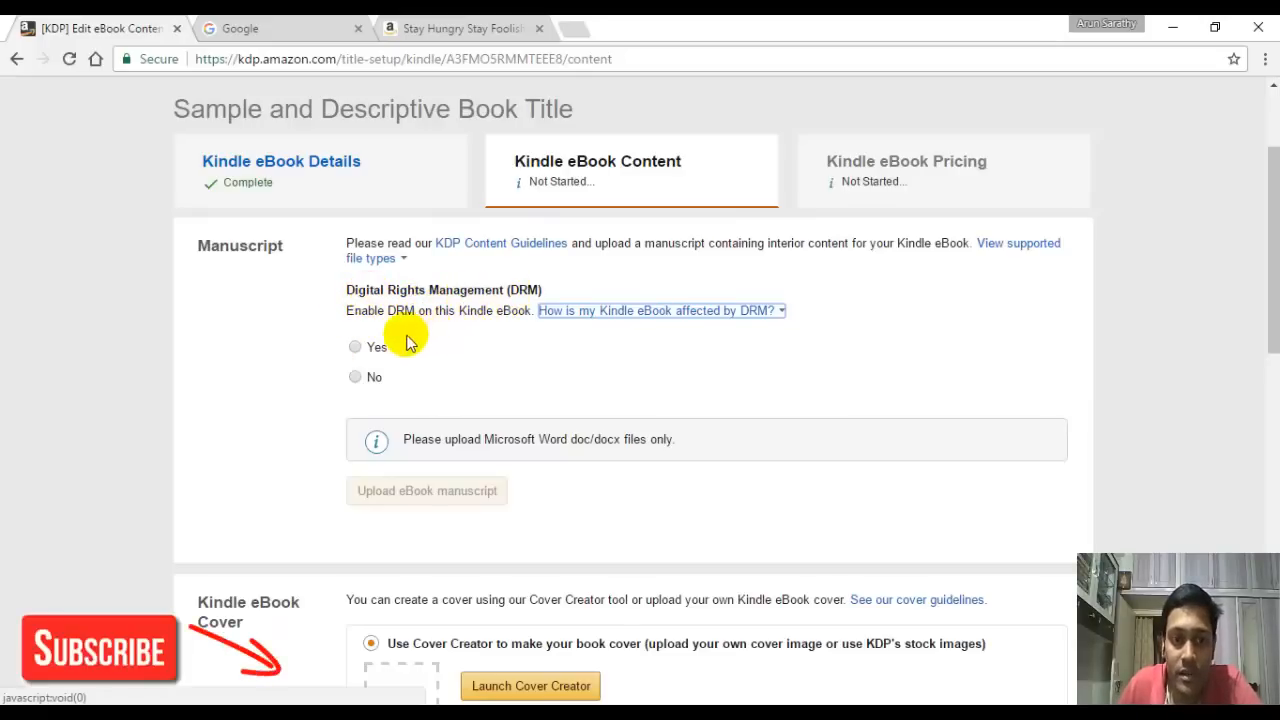
left_click(356, 347)
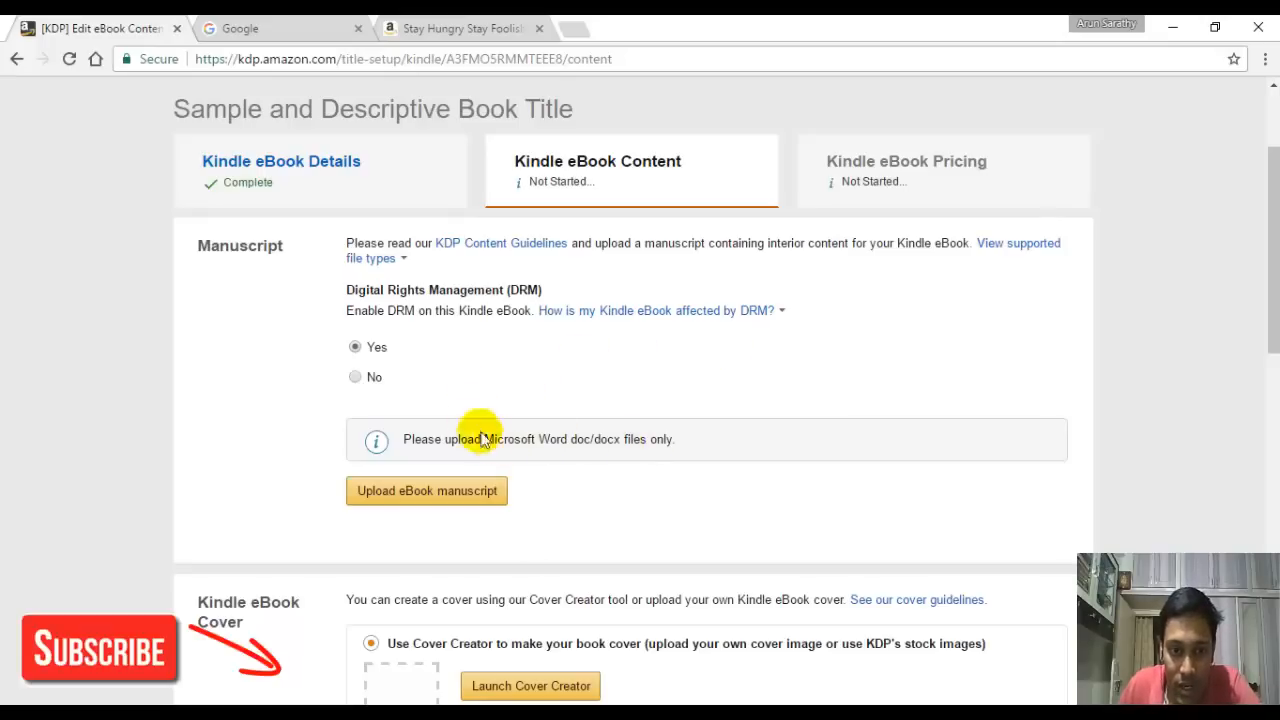
left_click(437, 495)
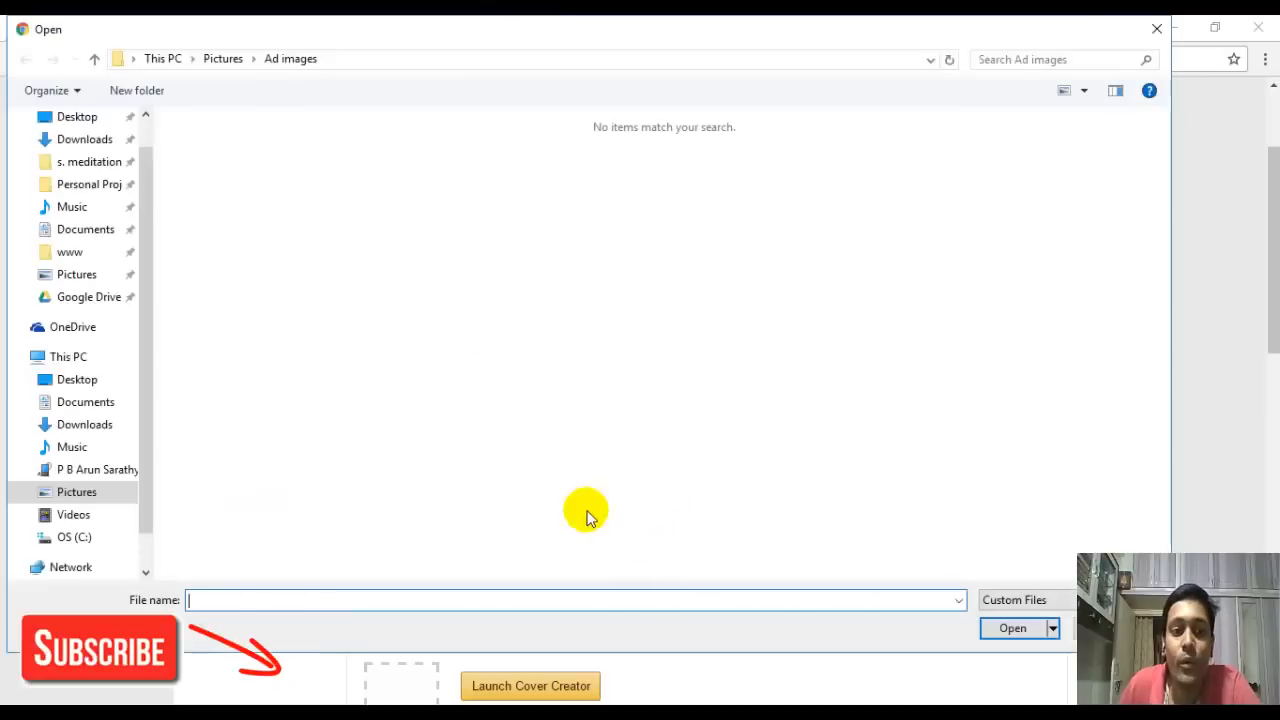
left_click_drag(1170, 650, 780, 386)
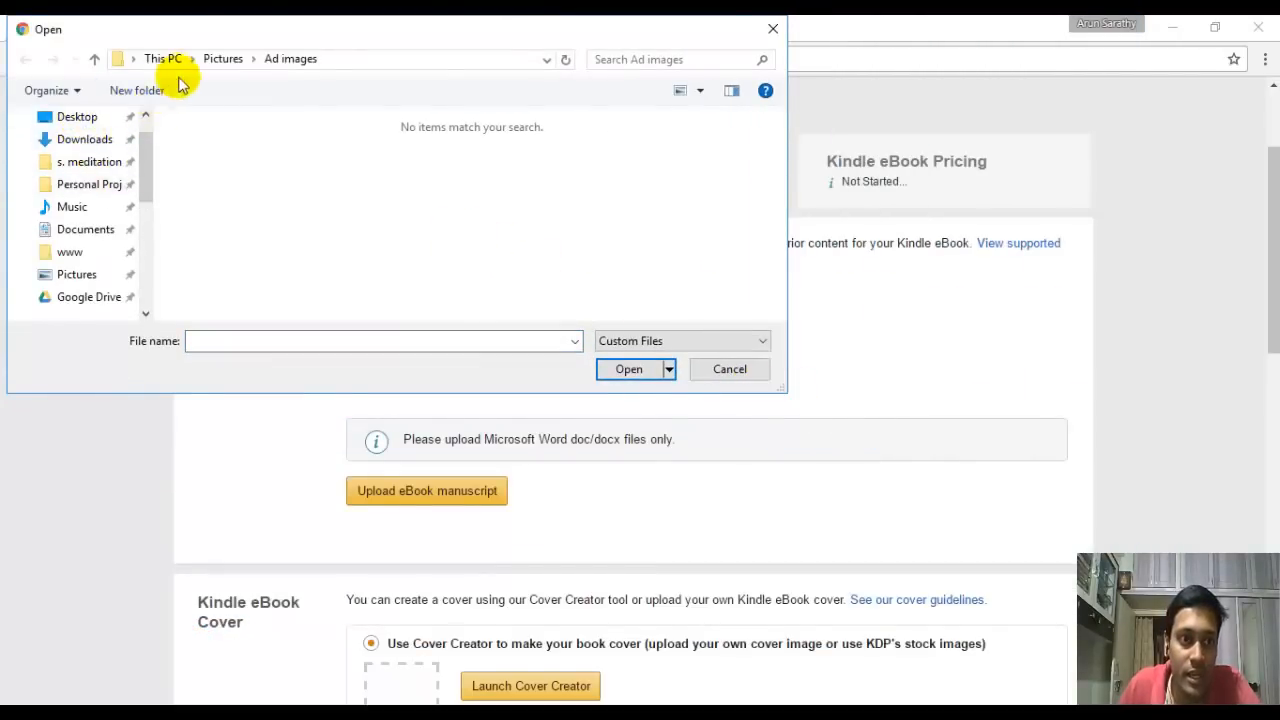
left_click_drag(148, 145, 150, 168)
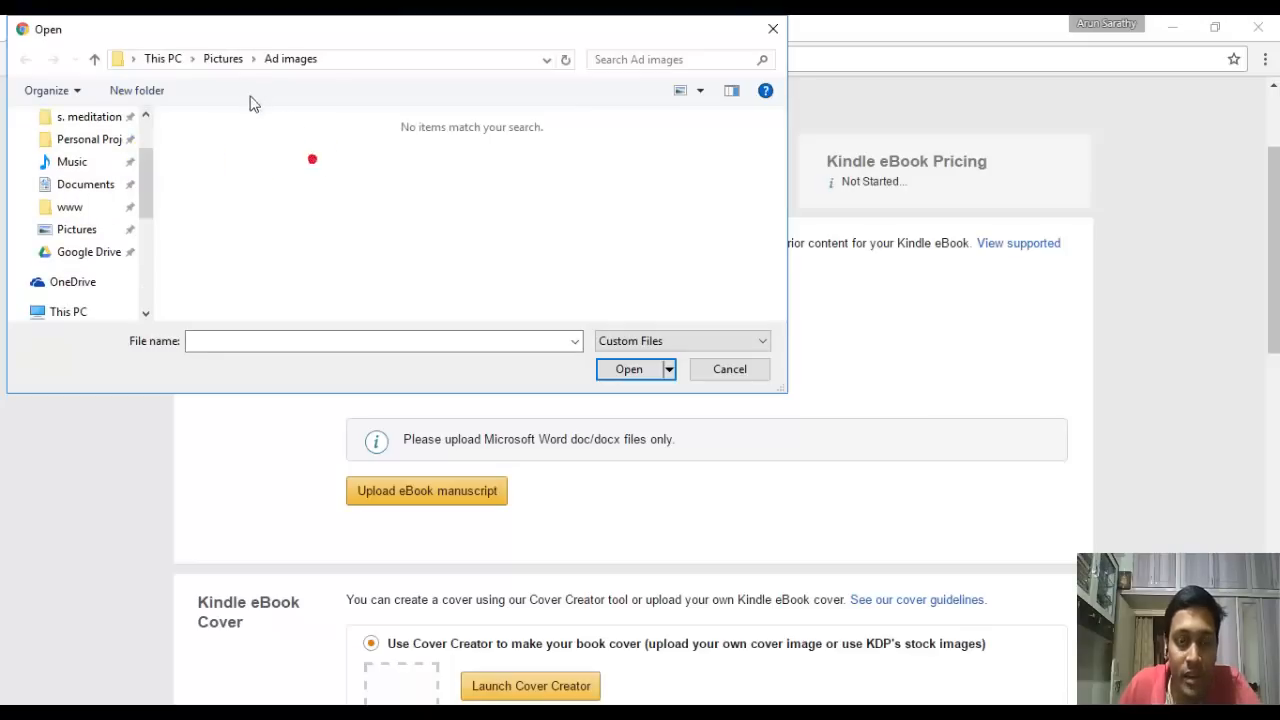
left_click_drag(781, 389, 795, 404)
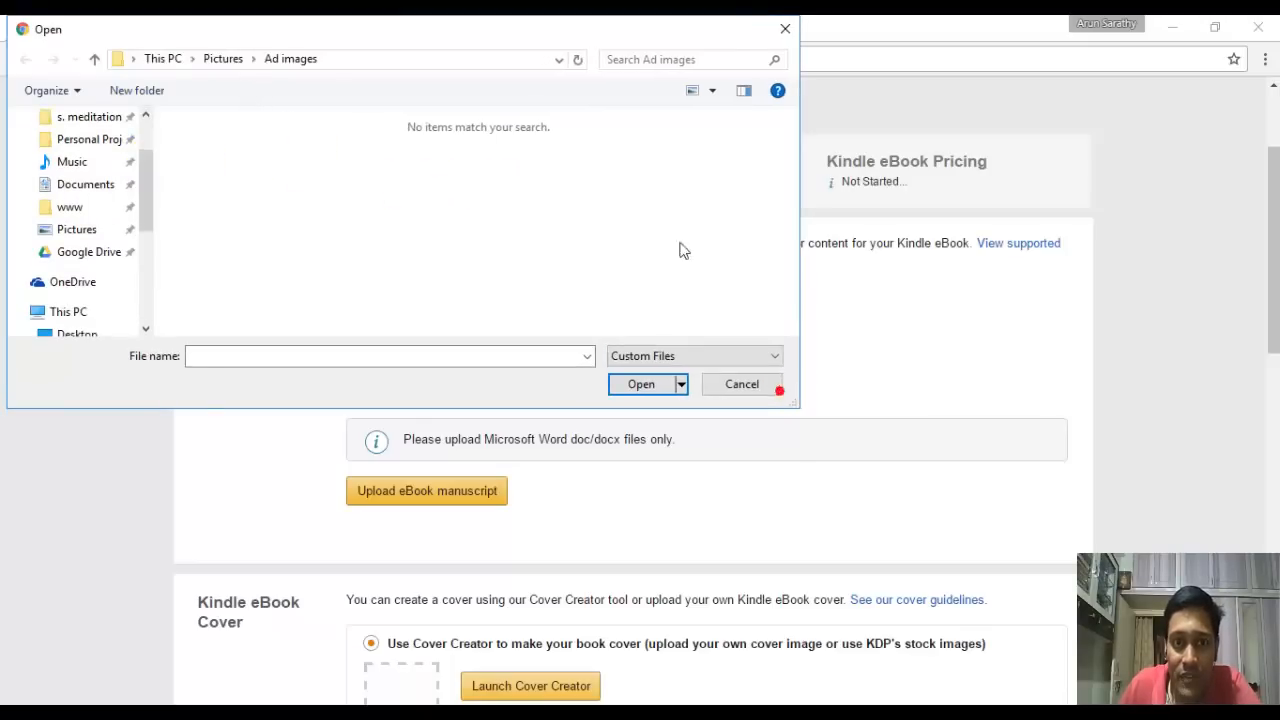
left_click_drag(531, 31, 709, 94)
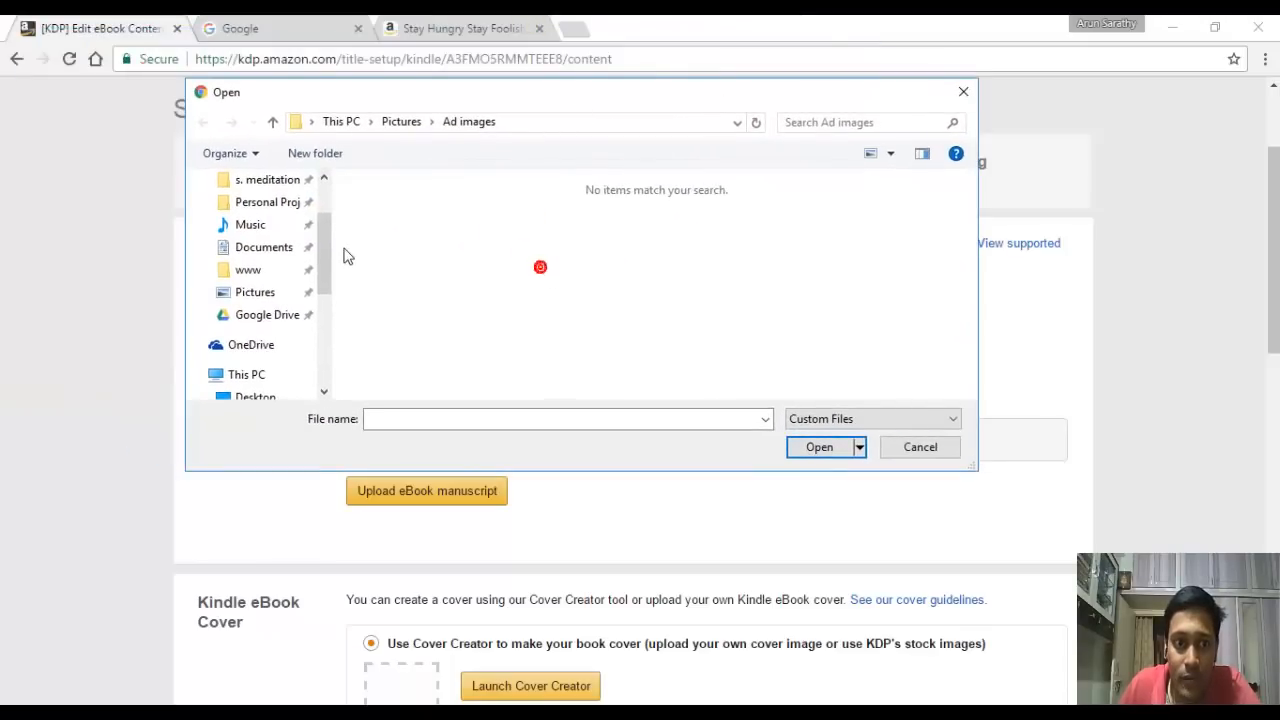
left_click_drag(331, 243, 330, 240)
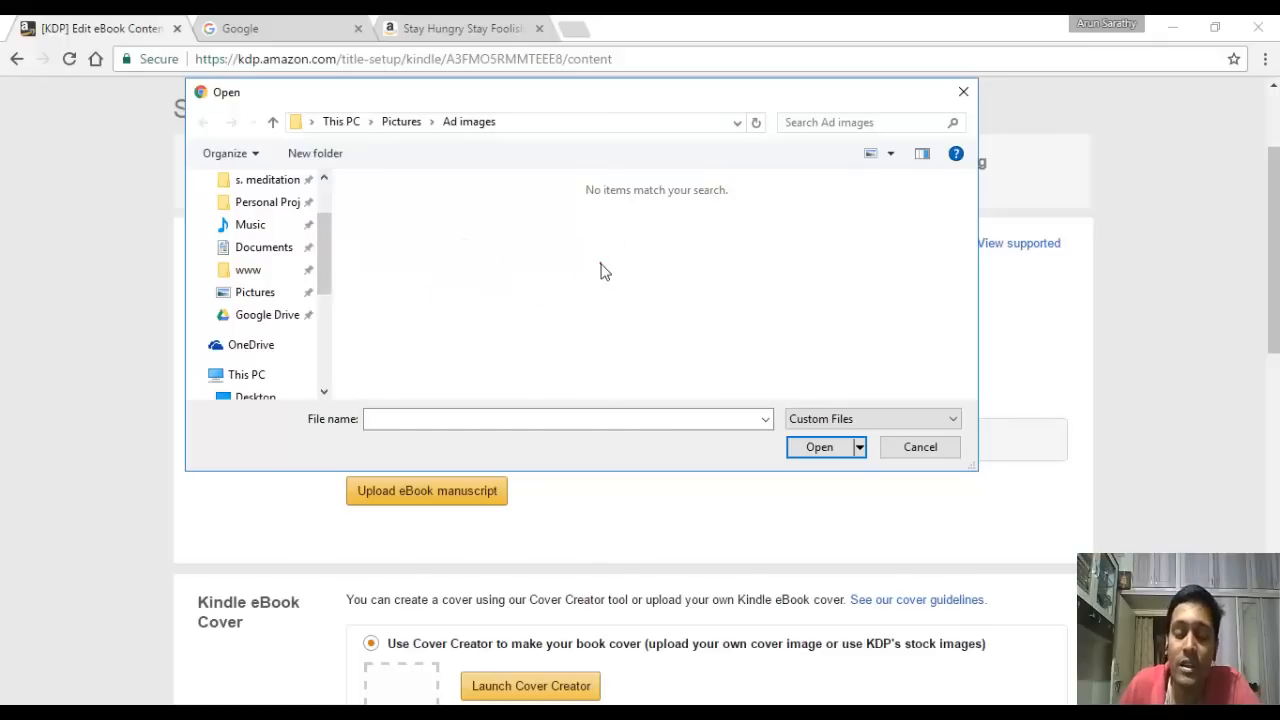
left_click(920, 446)
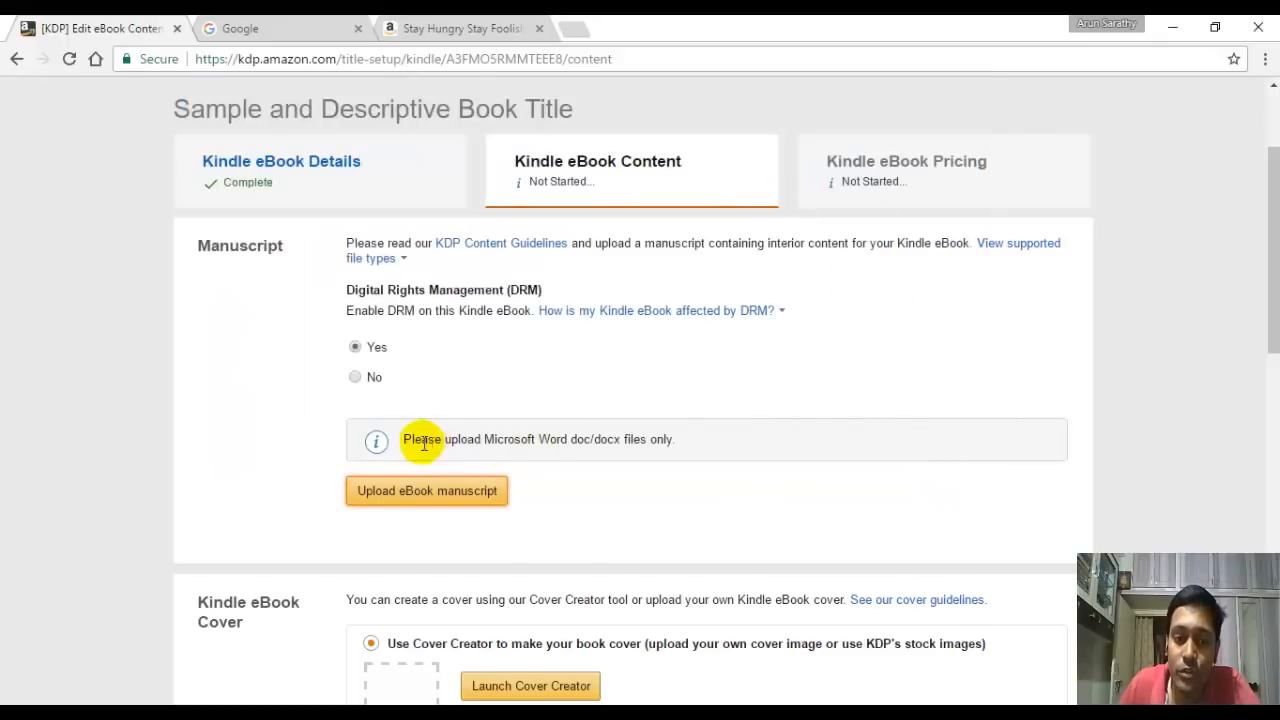
left_click_drag(422, 443, 597, 440)
left_click(598, 441)
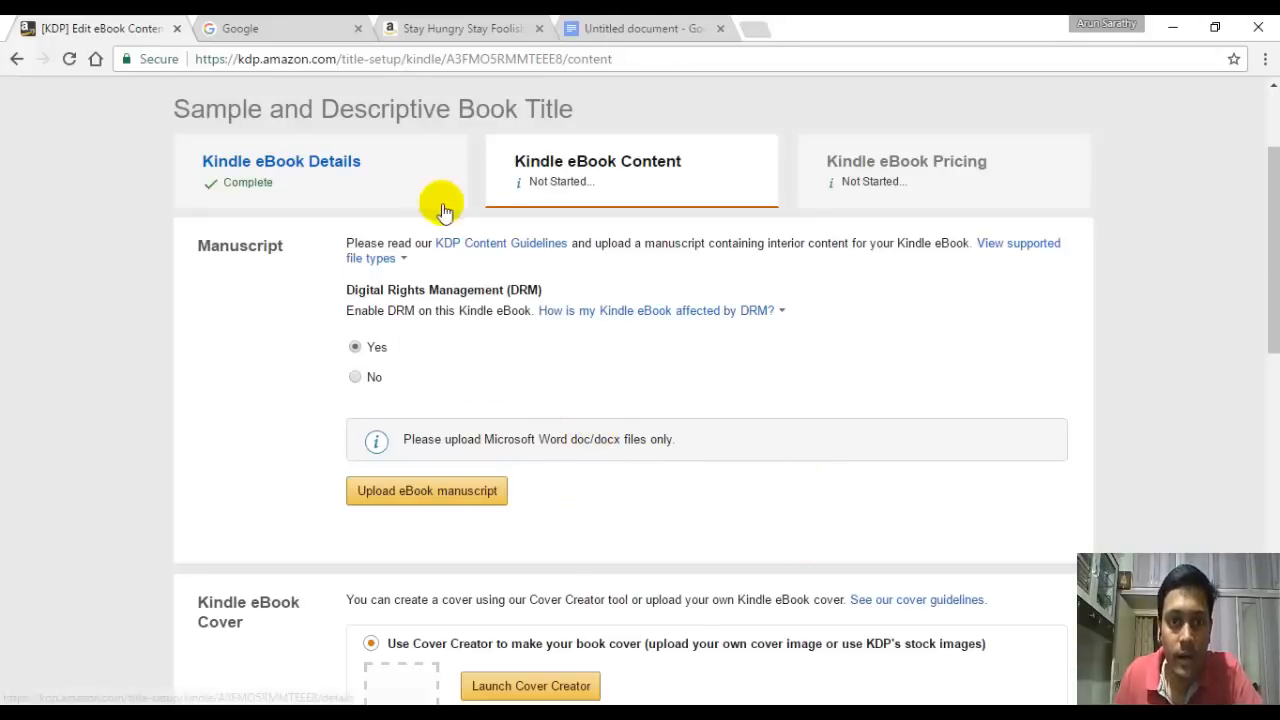
Step: Switch to the untitled Google Docs document and download the blank document as a Word .docx file
left_click(651, 26)
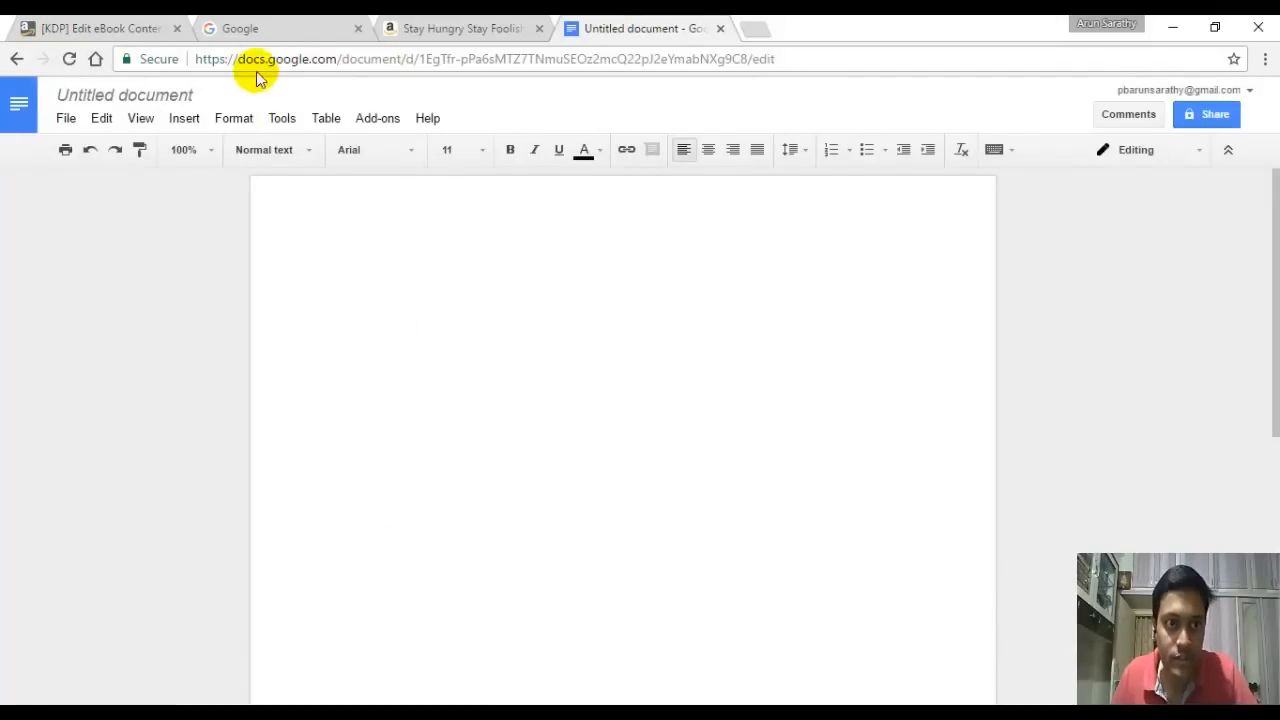
left_click(372, 276)
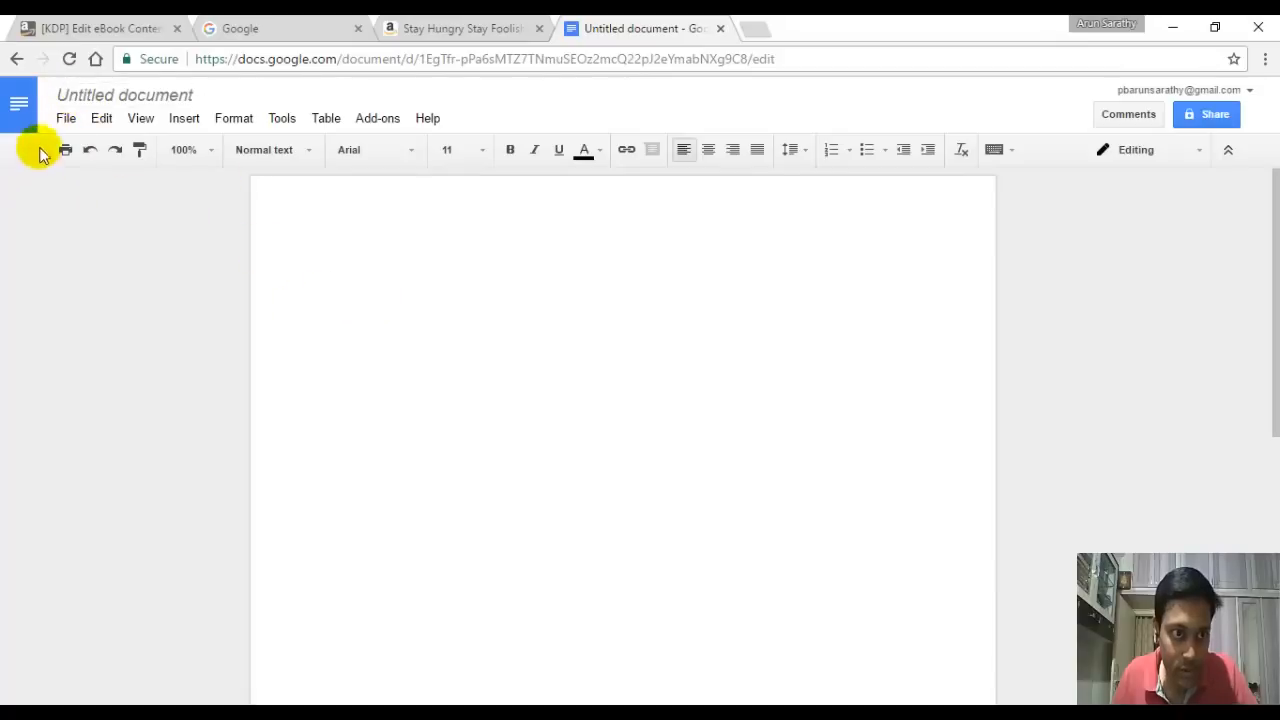
left_click(65, 120)
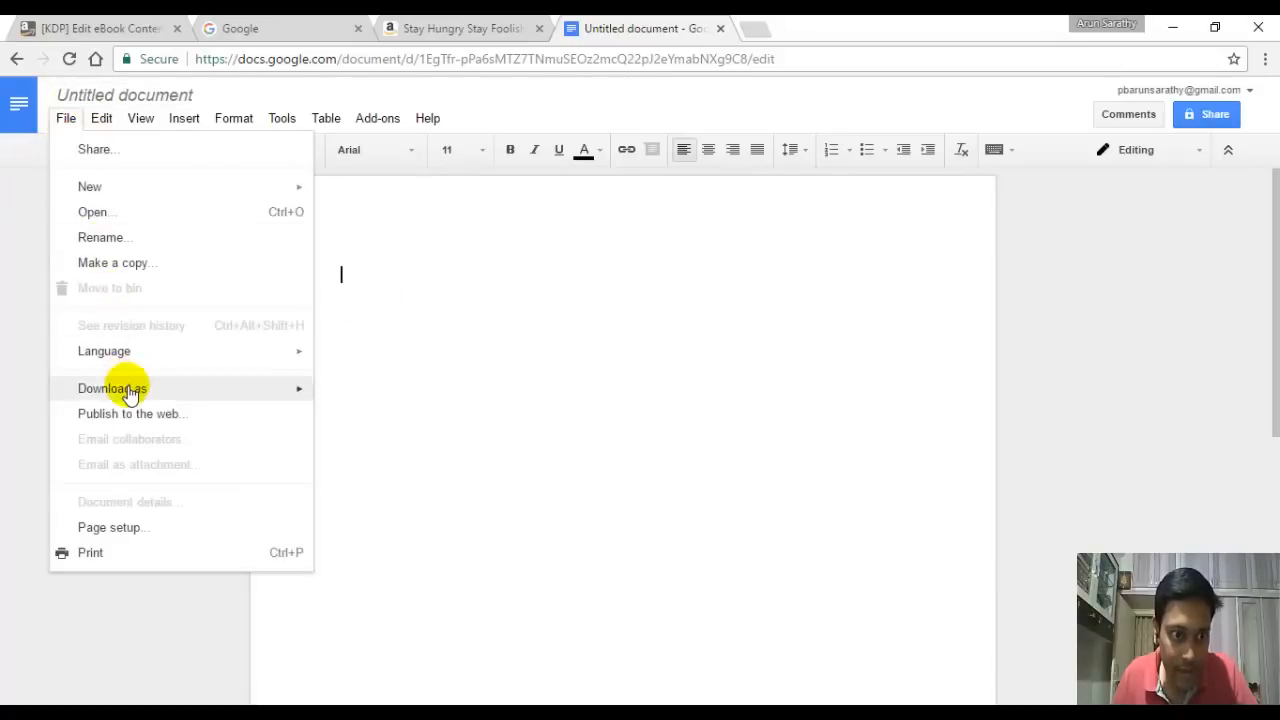
mouse_move(126, 389)
left_click(460, 398)
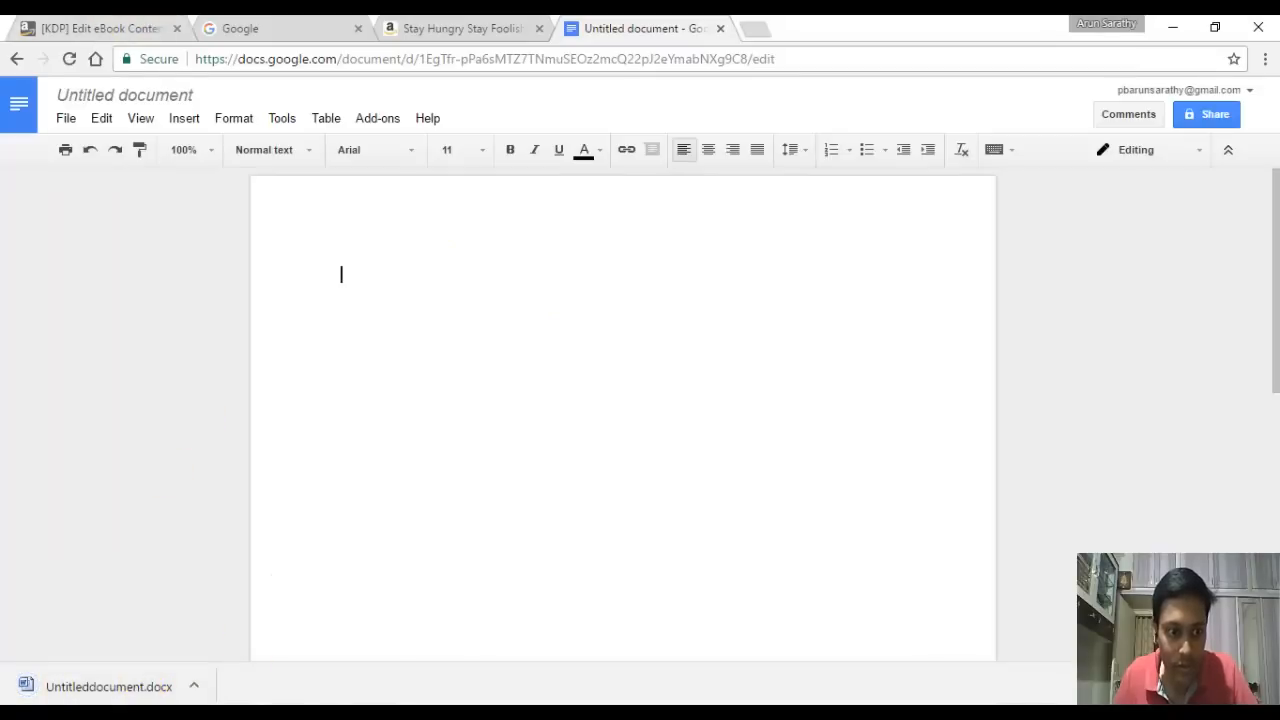
Step: Enter the text "Type an example sentence." in the document and rename the document ebook1
double_click(381, 273)
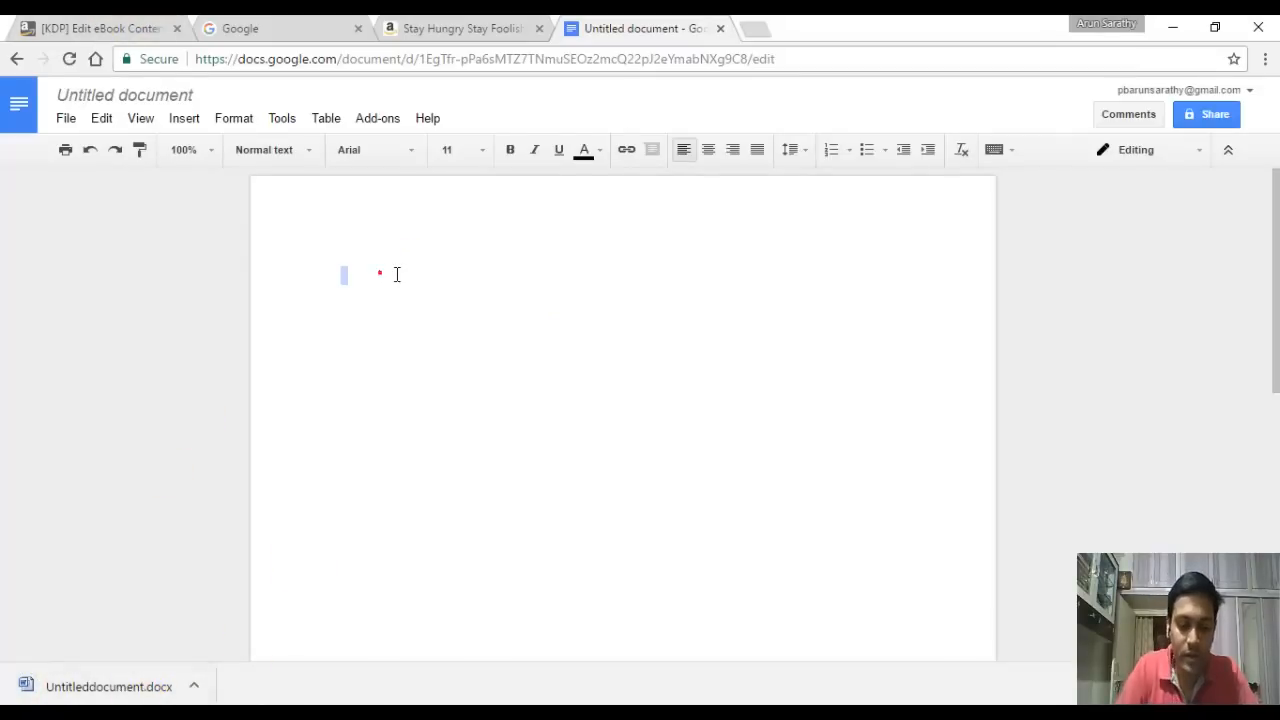
type("Type an example sentence.")
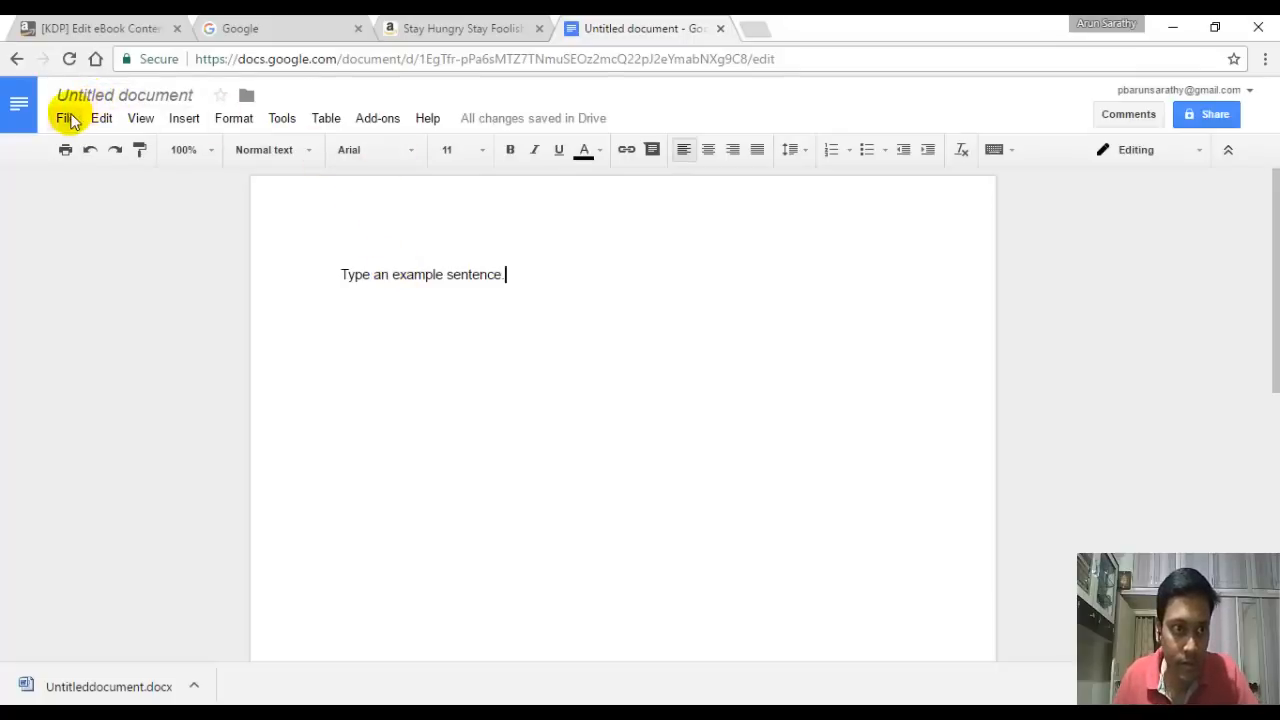
left_click(90, 96)
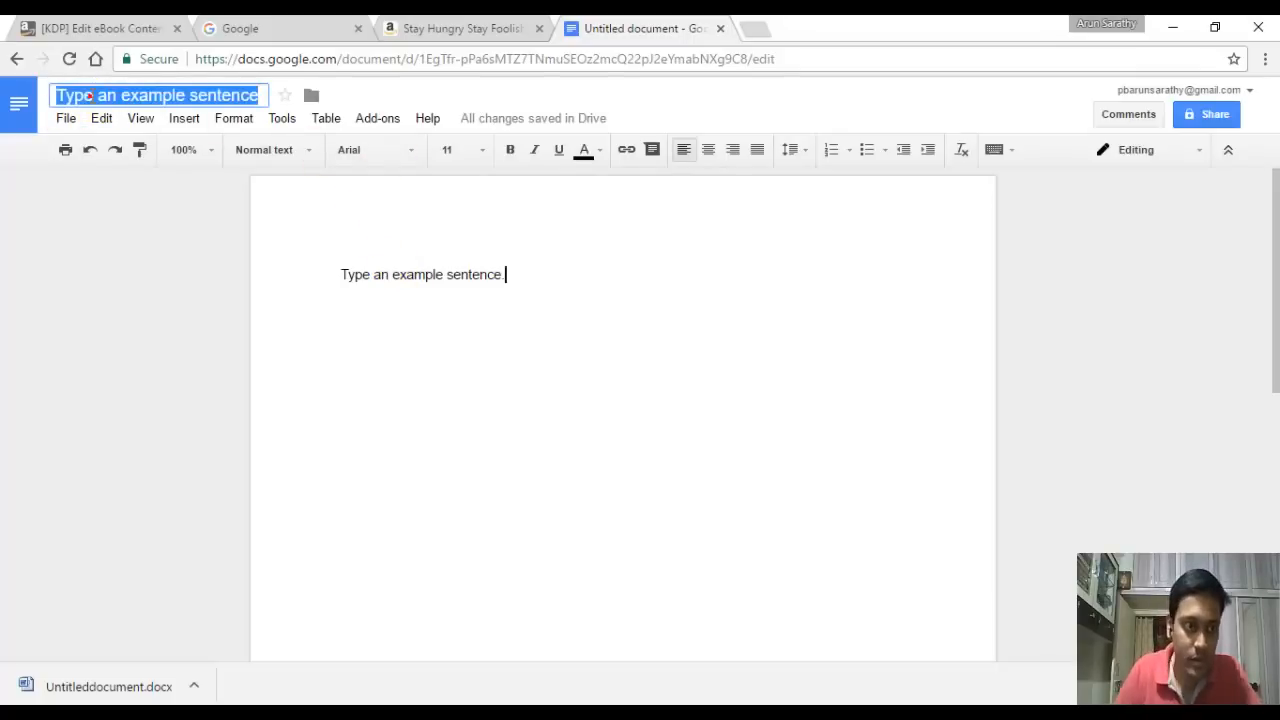
type("ebook1")
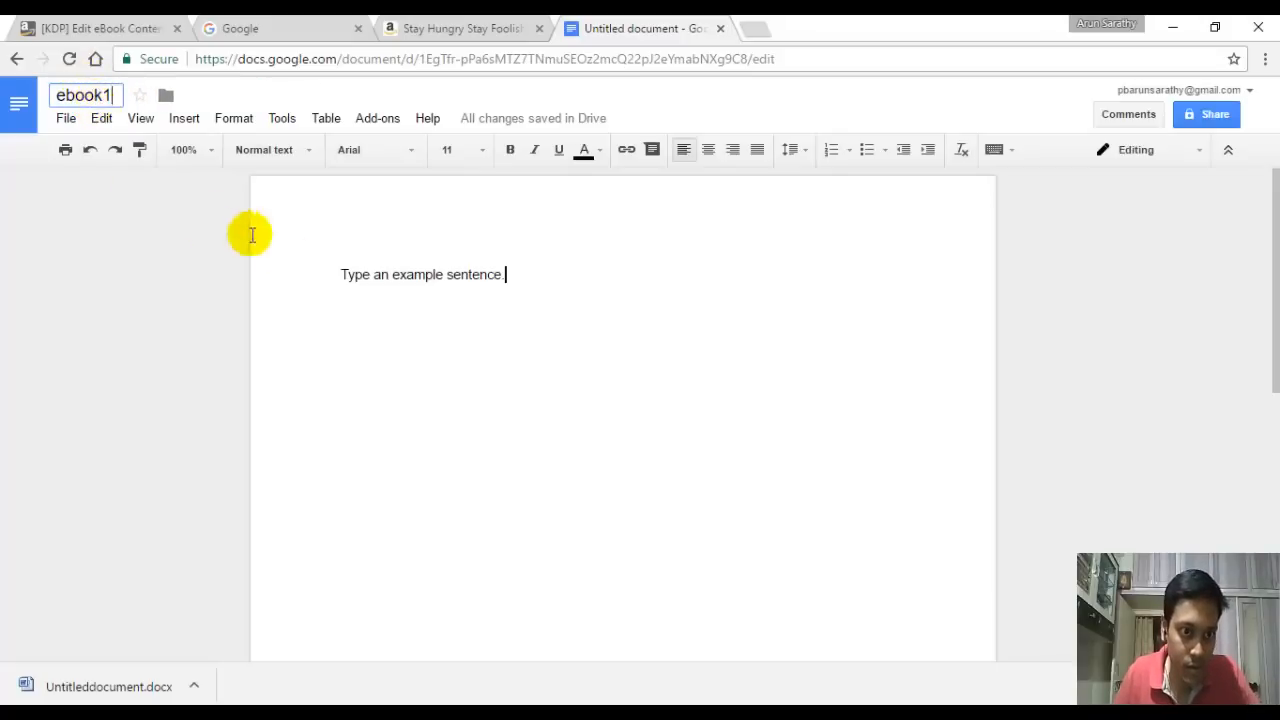
left_click(285, 251)
Step: Download the ebook1 document as a Word .docx file
left_click(66, 118)
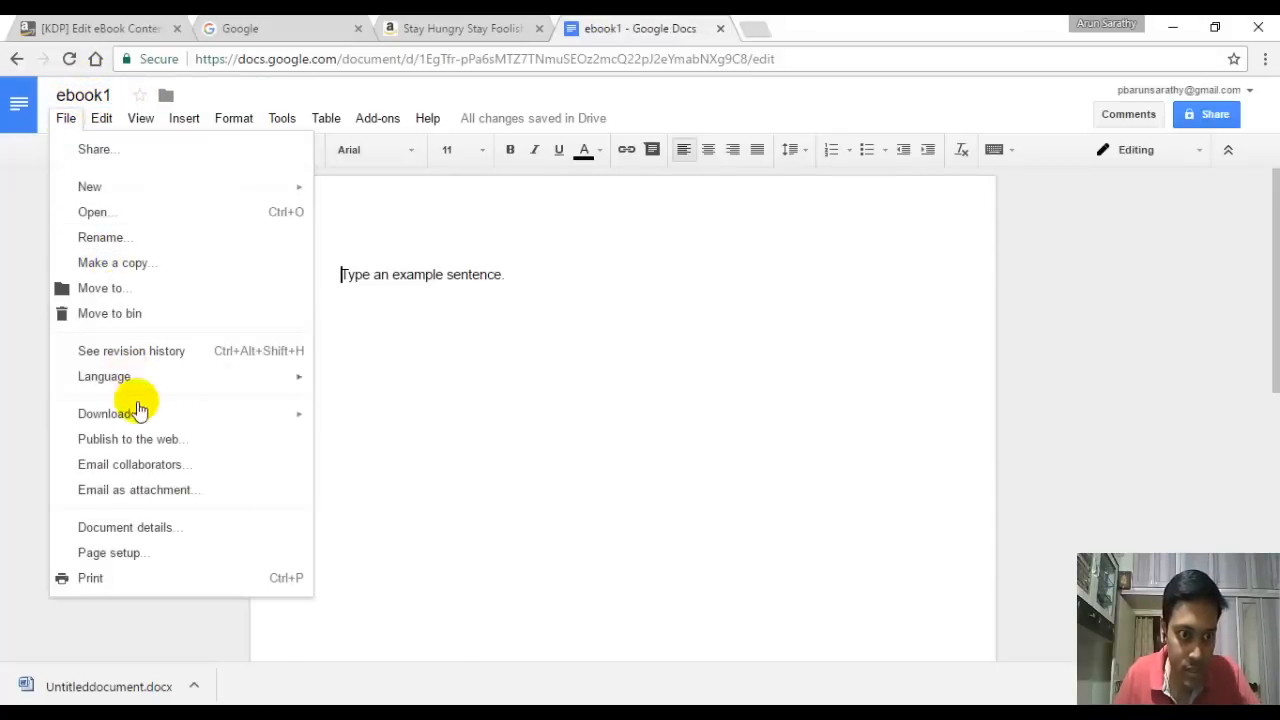
mouse_move(137, 411)
left_click(382, 421)
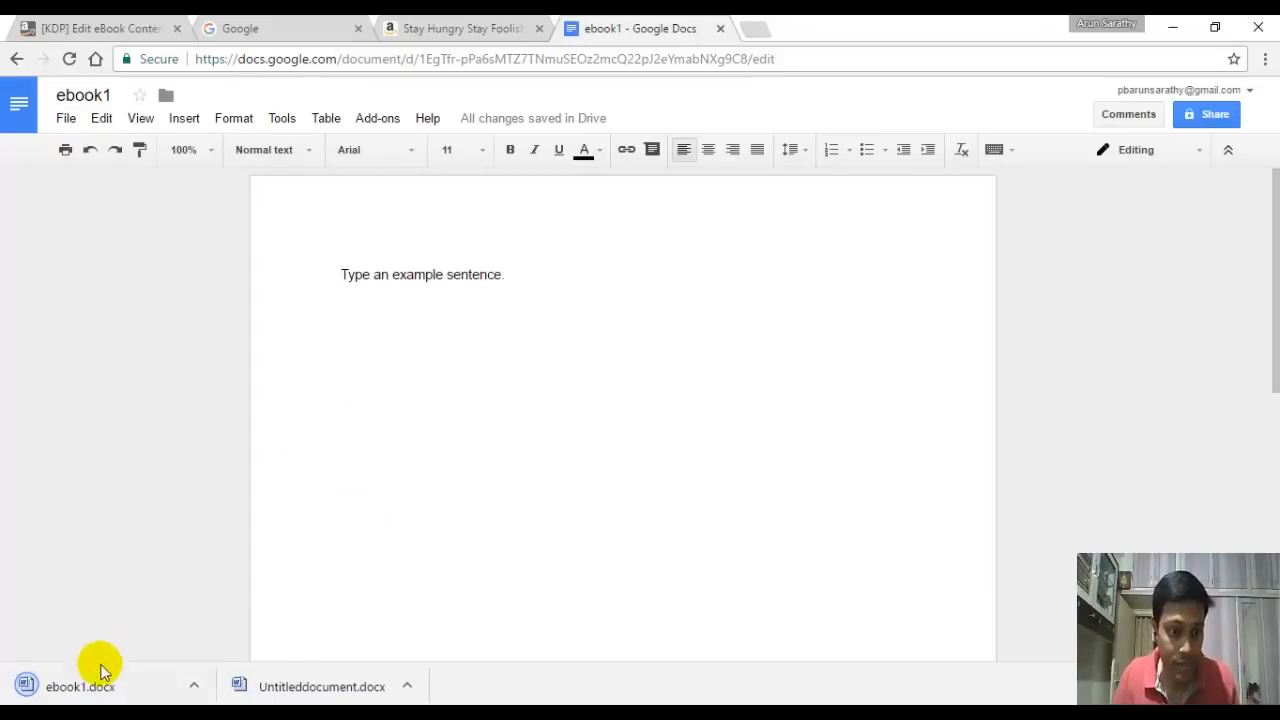
Step: Return to Kindle Direct Publishing and upload ebook1.docx from the Downloads folder as the eBook manuscript
left_click(95, 28)
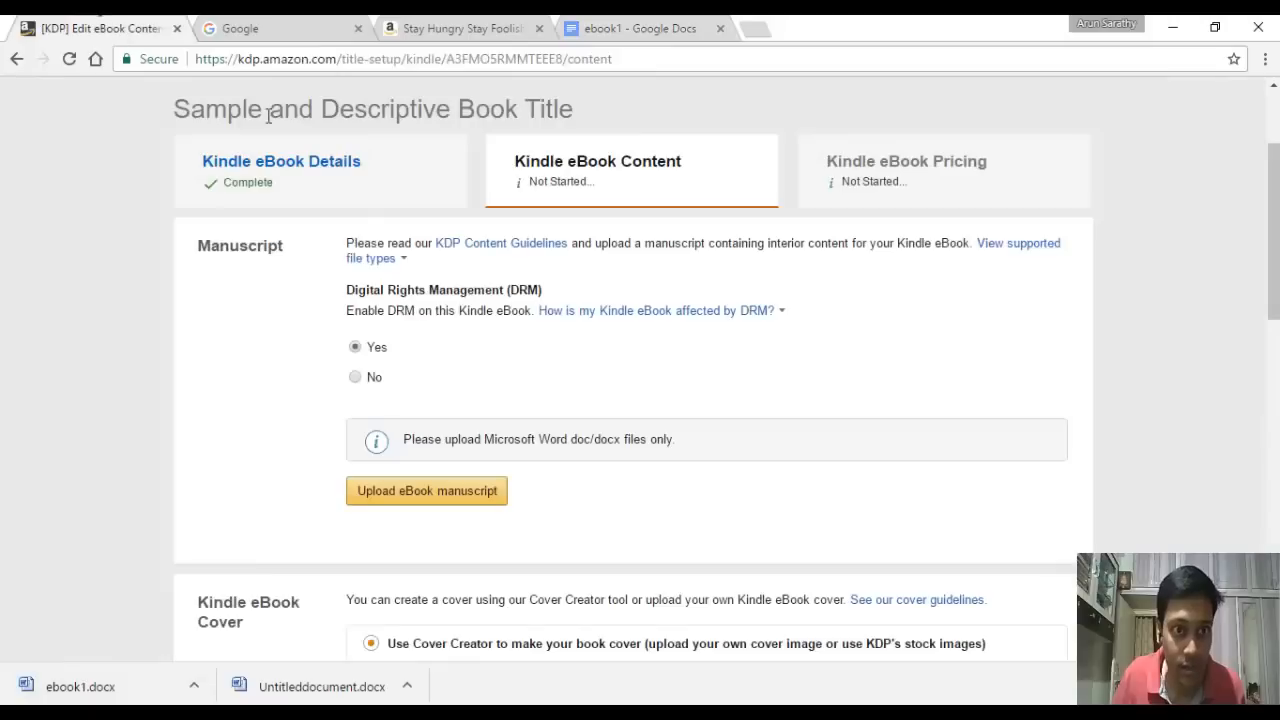
left_click(428, 496)
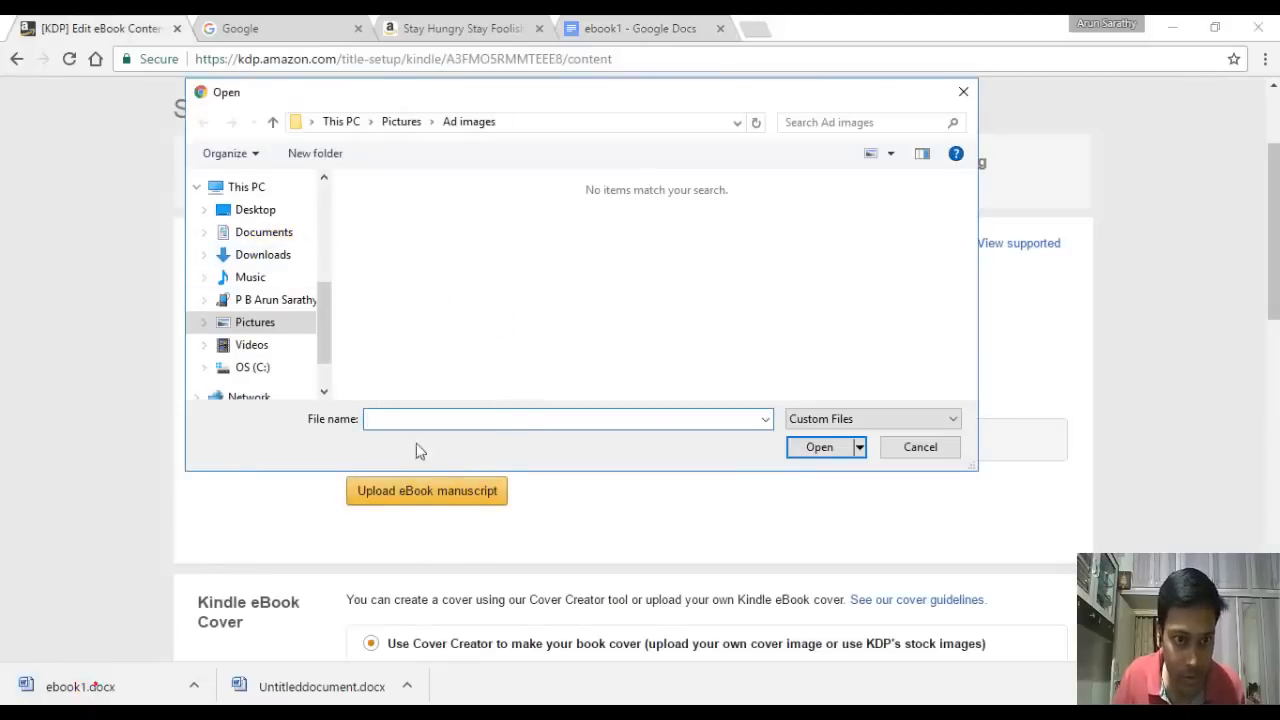
left_click(263, 255)
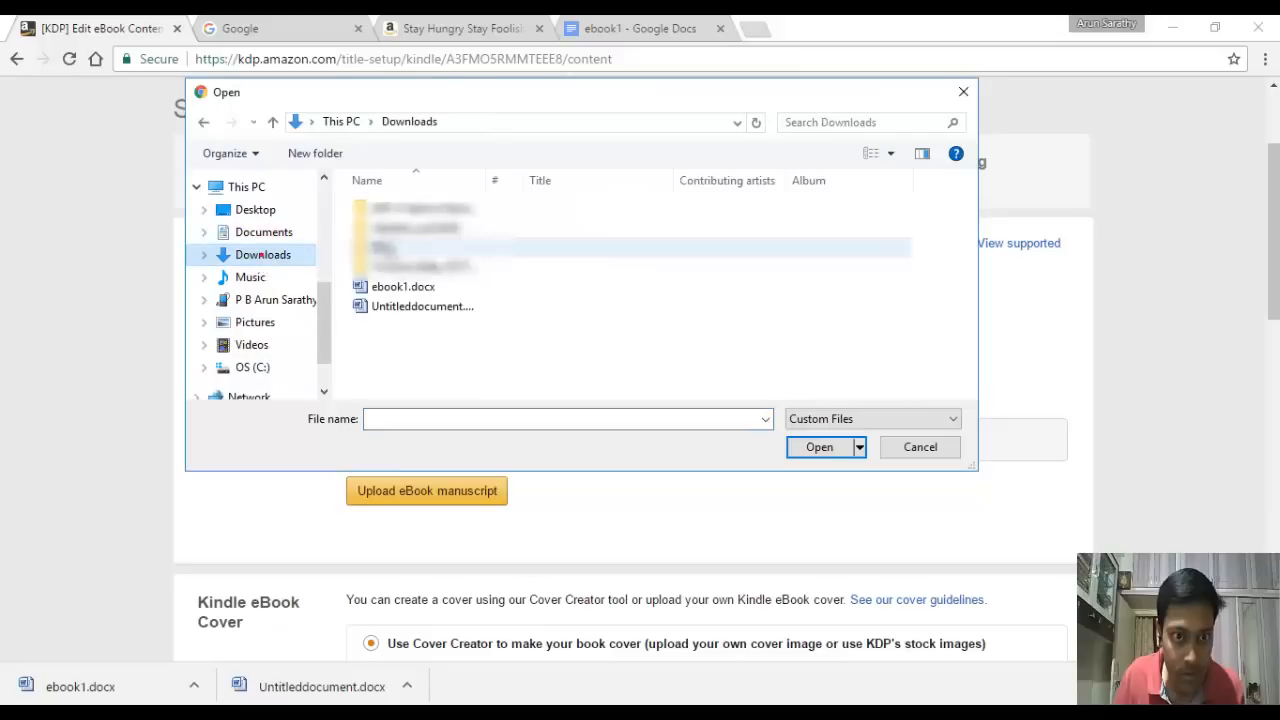
left_click(398, 287)
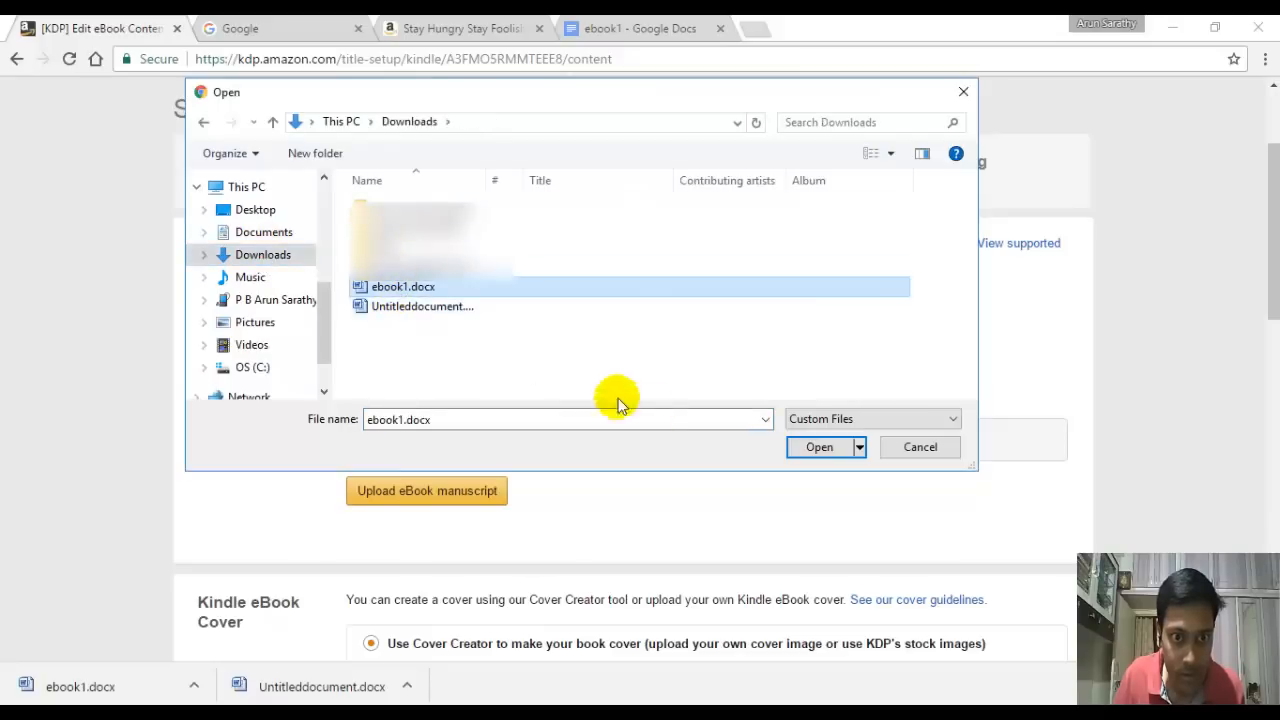
left_click(810, 452)
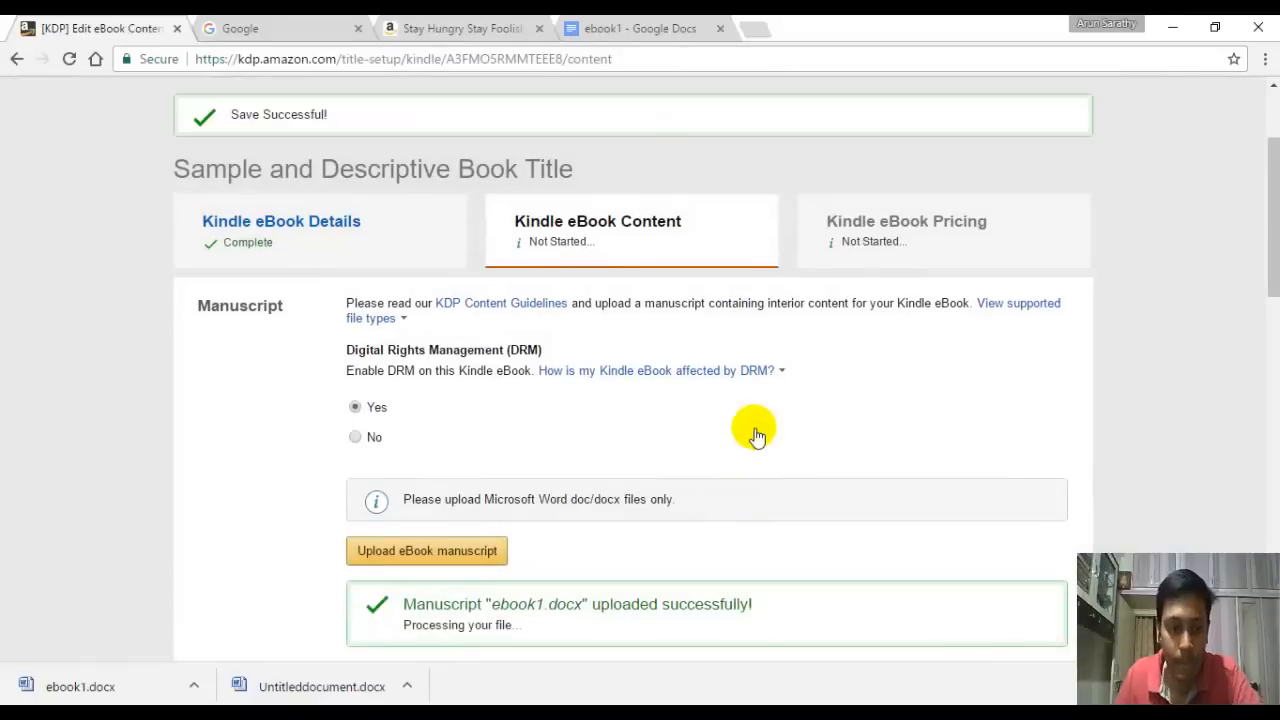
Step: Check the manuscript upload status and examine the Kindle eBook cover options
scroll(565, 408, "down", 1)
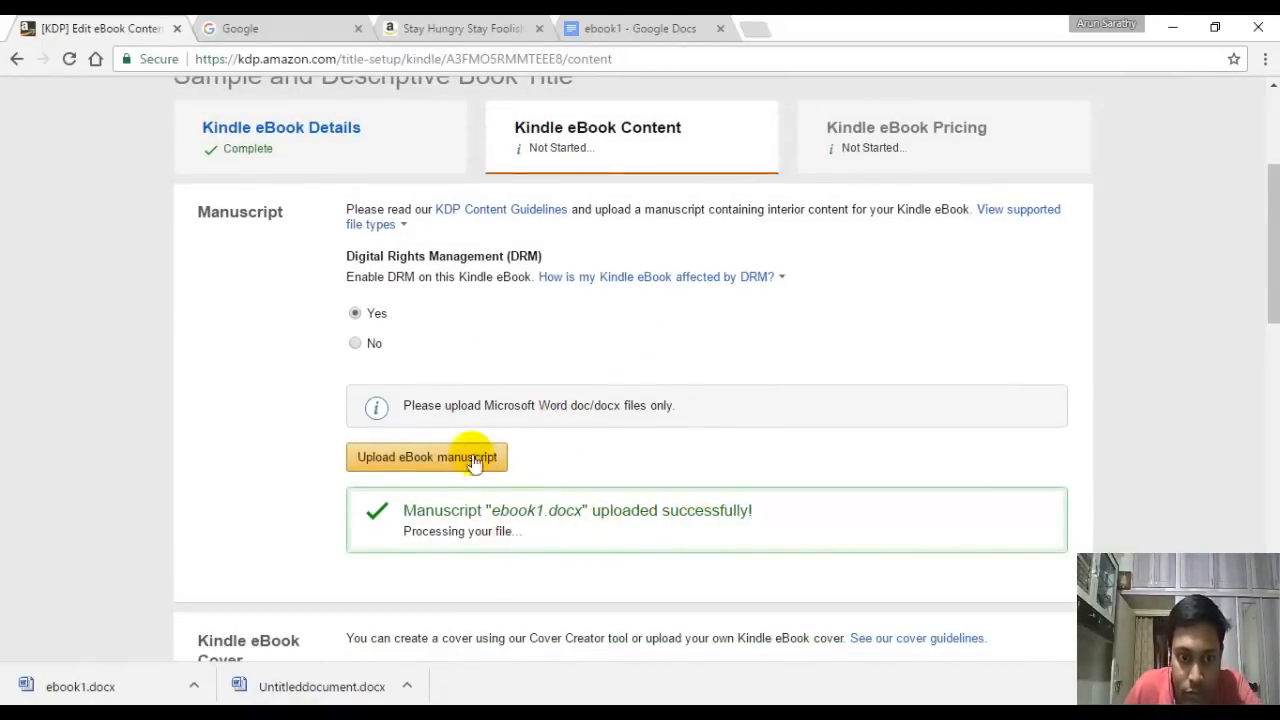
scroll(570, 350, "down", 2)
scroll(580, 415, "down", 1)
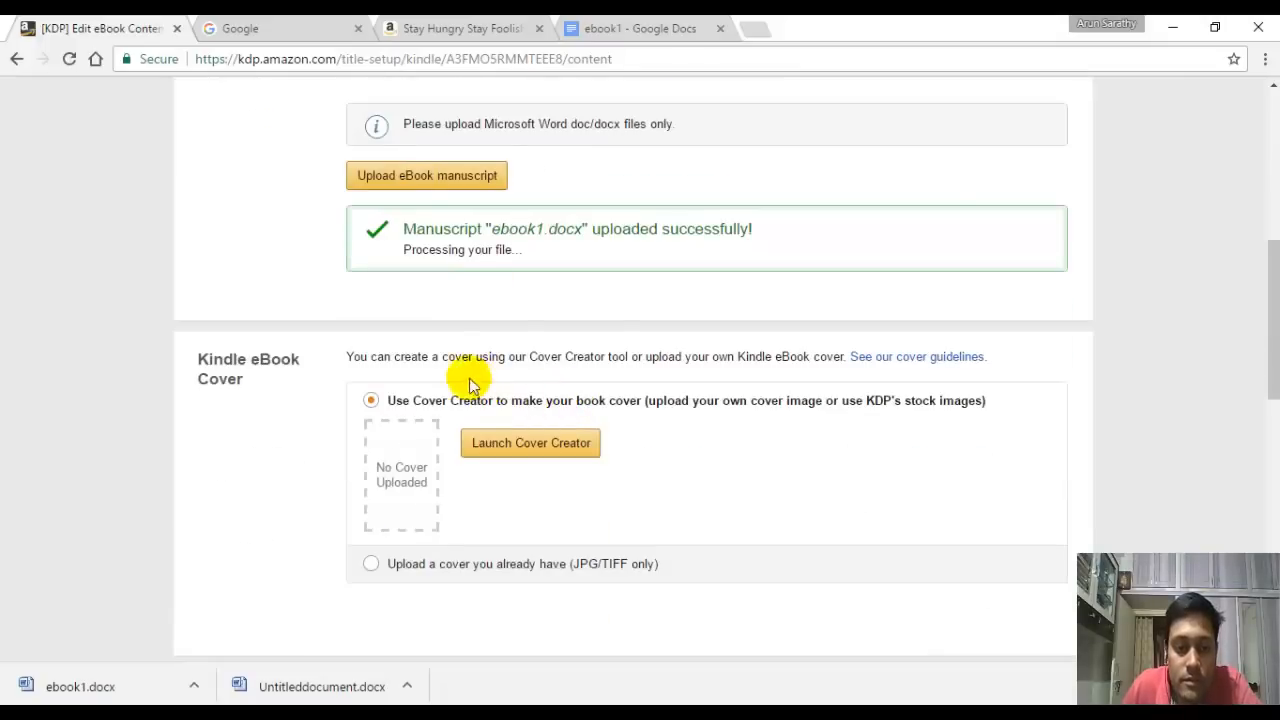
scroll(690, 415, "down", 1)
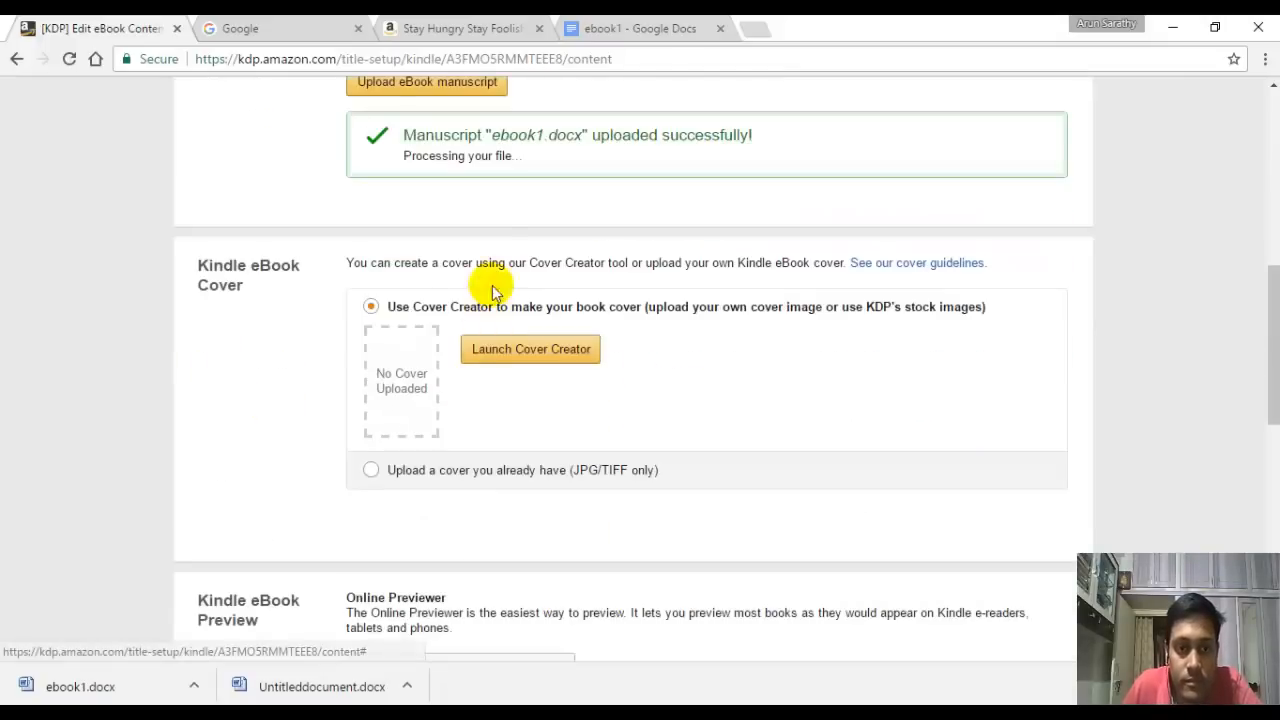
scroll(400, 240, "up", 3)
scroll(571, 289, "down", 1)
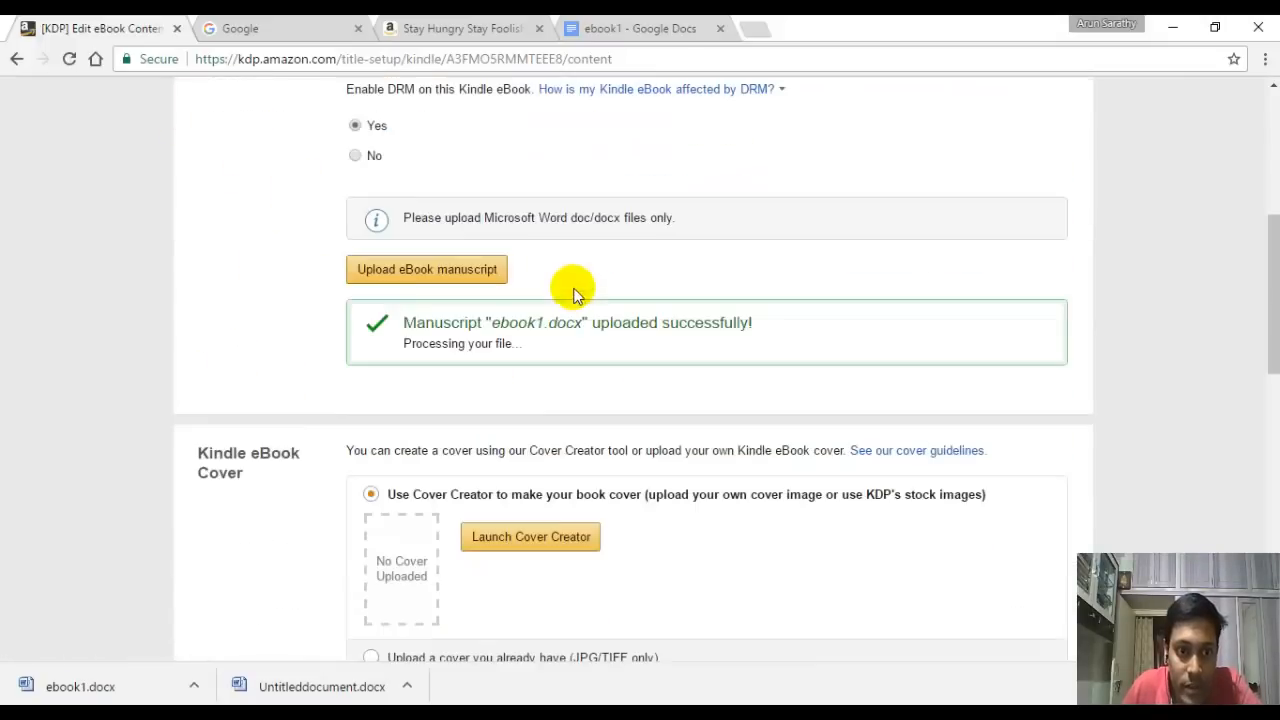
Step: Review the manuscript upload result for ebook1.docx and the Kindle eBook Cover section
scroll(300, 350, "down", 2)
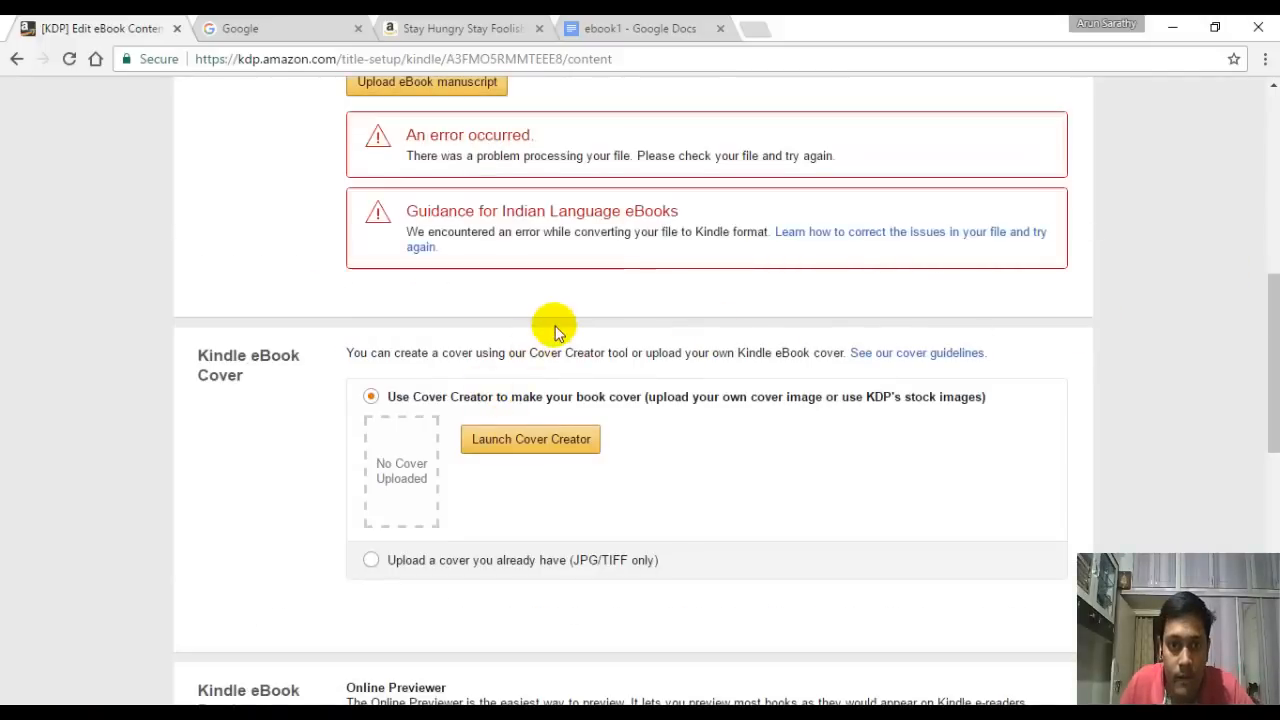
scroll(555, 320, "up", 1)
scroll(583, 285, "up", 1)
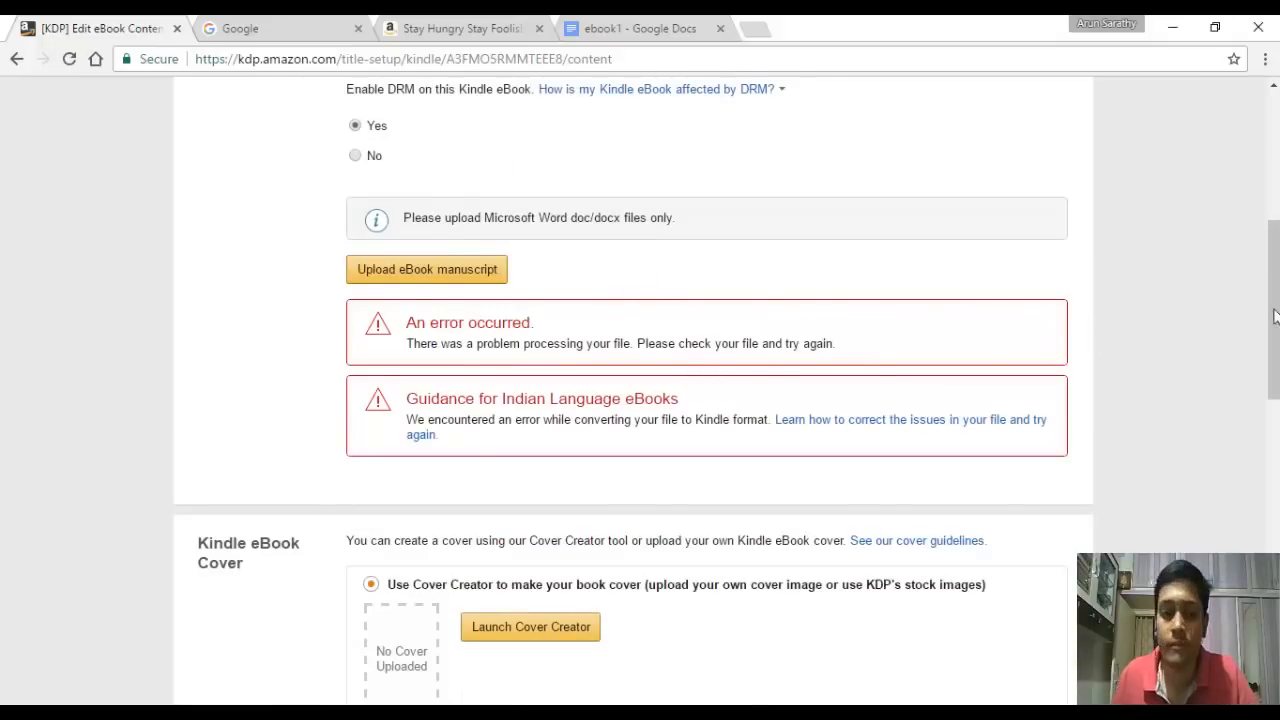
left_click(425, 472)
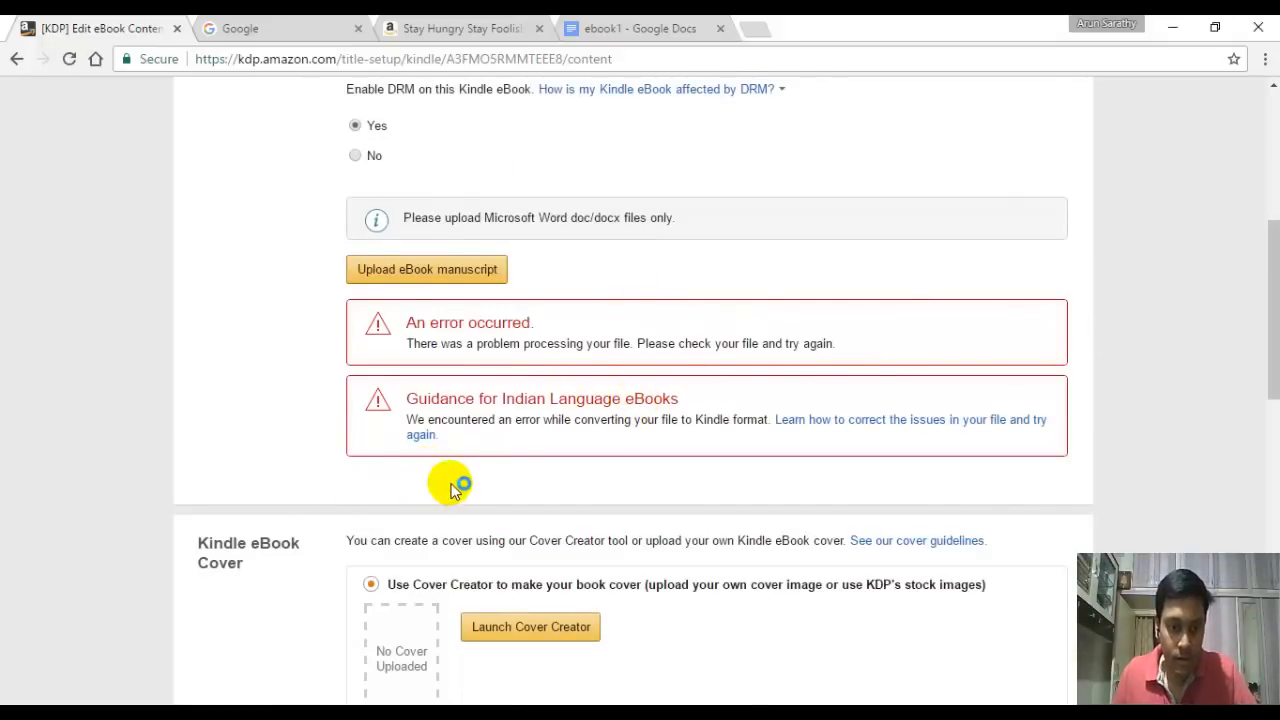
scroll(335, 400, "down", 2)
scroll(263, 337, "down", 1)
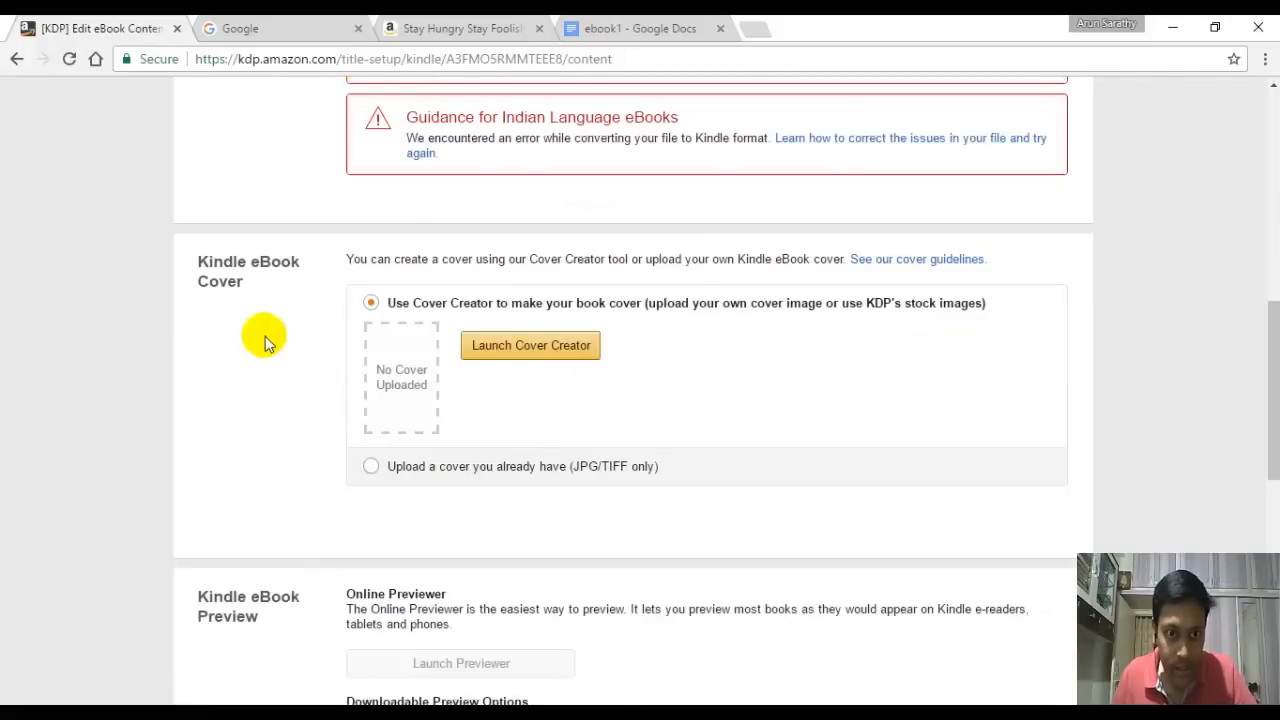
scroll(429, 331, "up", 3)
scroll(350, 345, "up", 3)
scroll(352, 345, "down", 2)
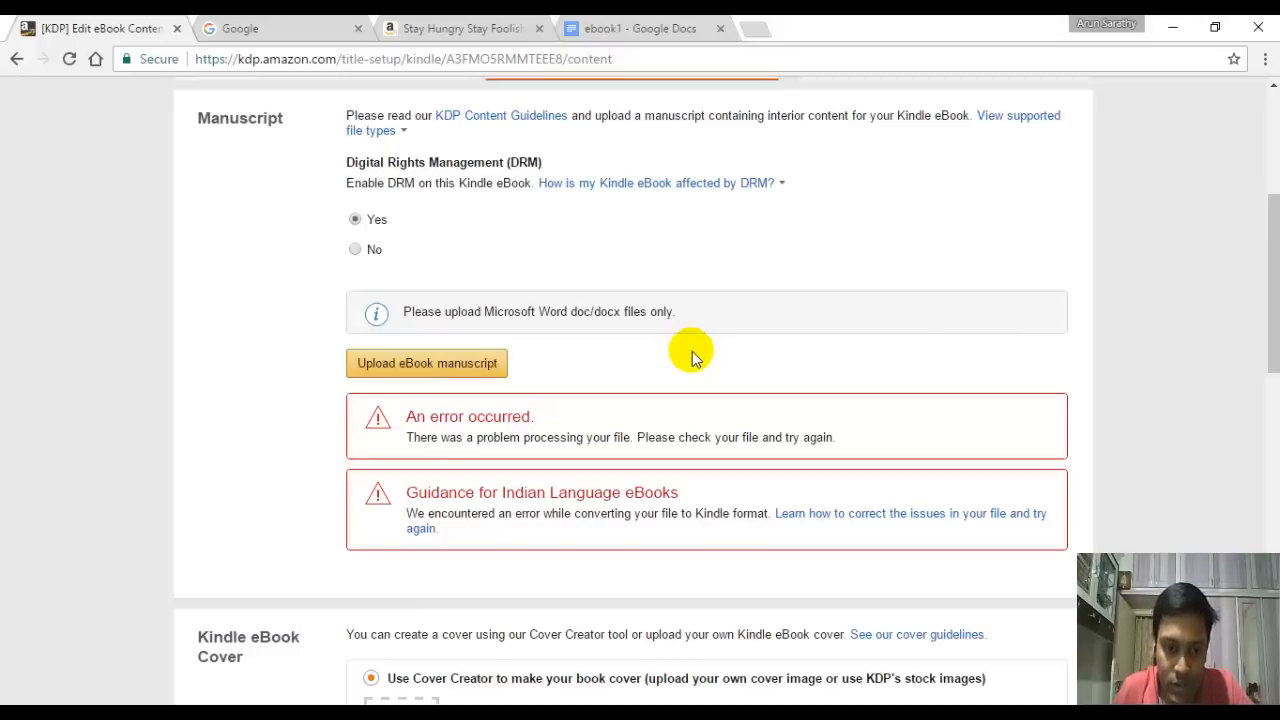
scroll(693, 356, "down", 5)
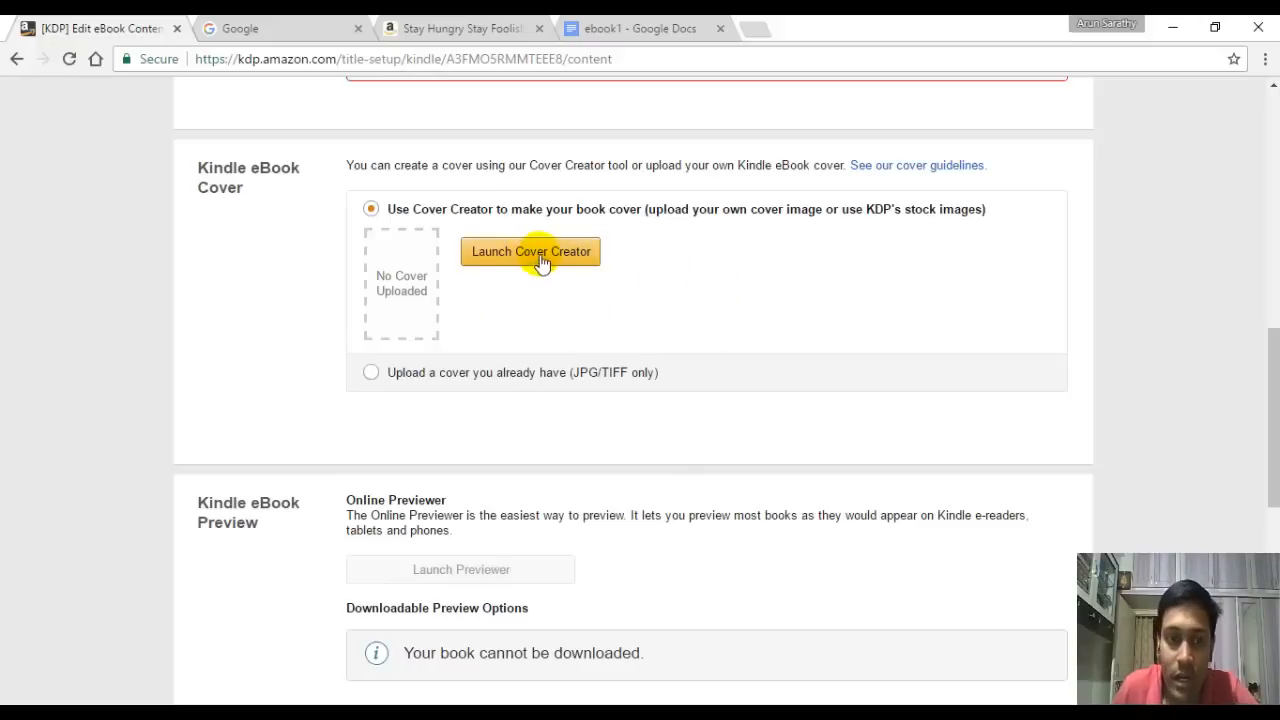
Step: Compare the two Kindle eBook cover options and choose to upload an existing cover in JPG/TIFF format
left_click(533, 384)
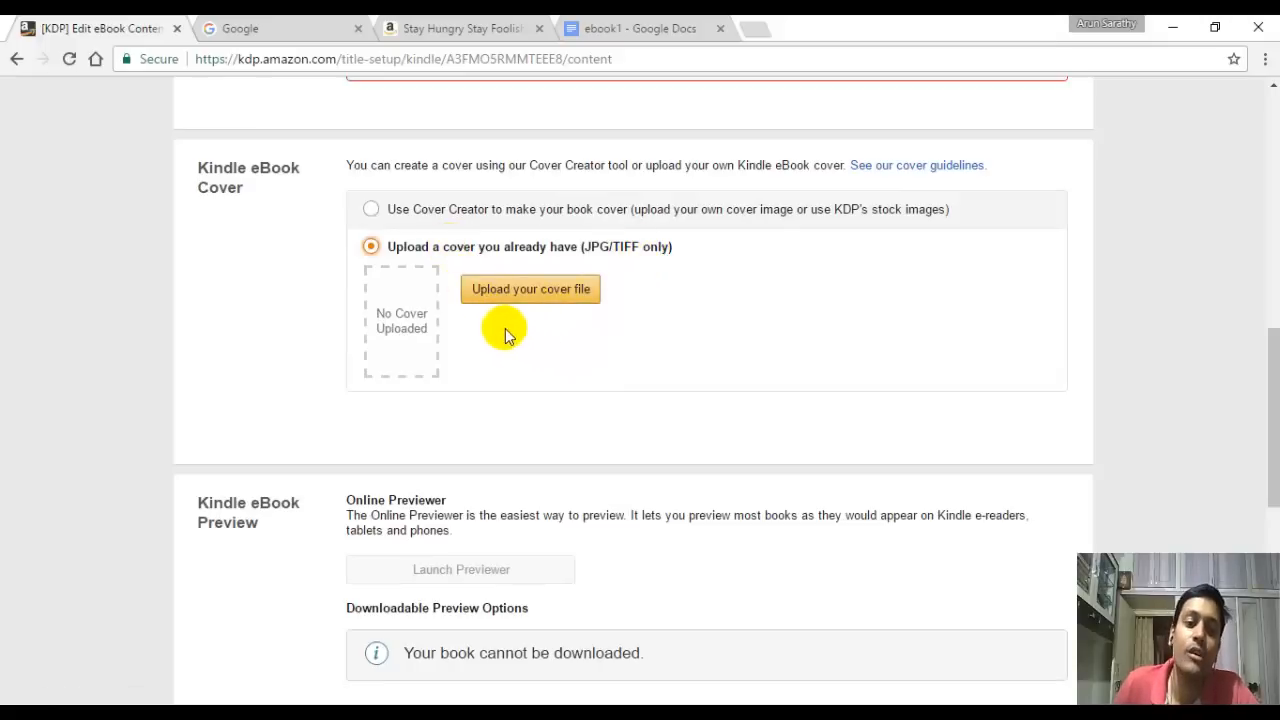
left_click(531, 208)
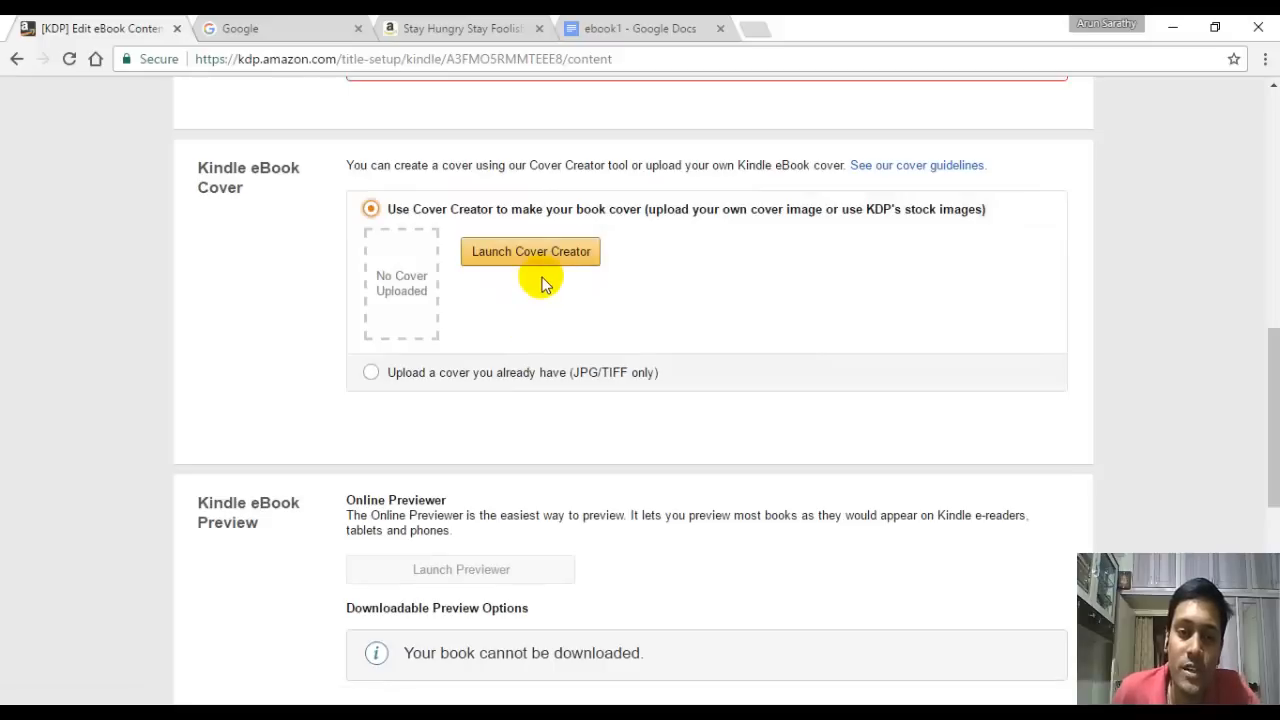
left_click(503, 380)
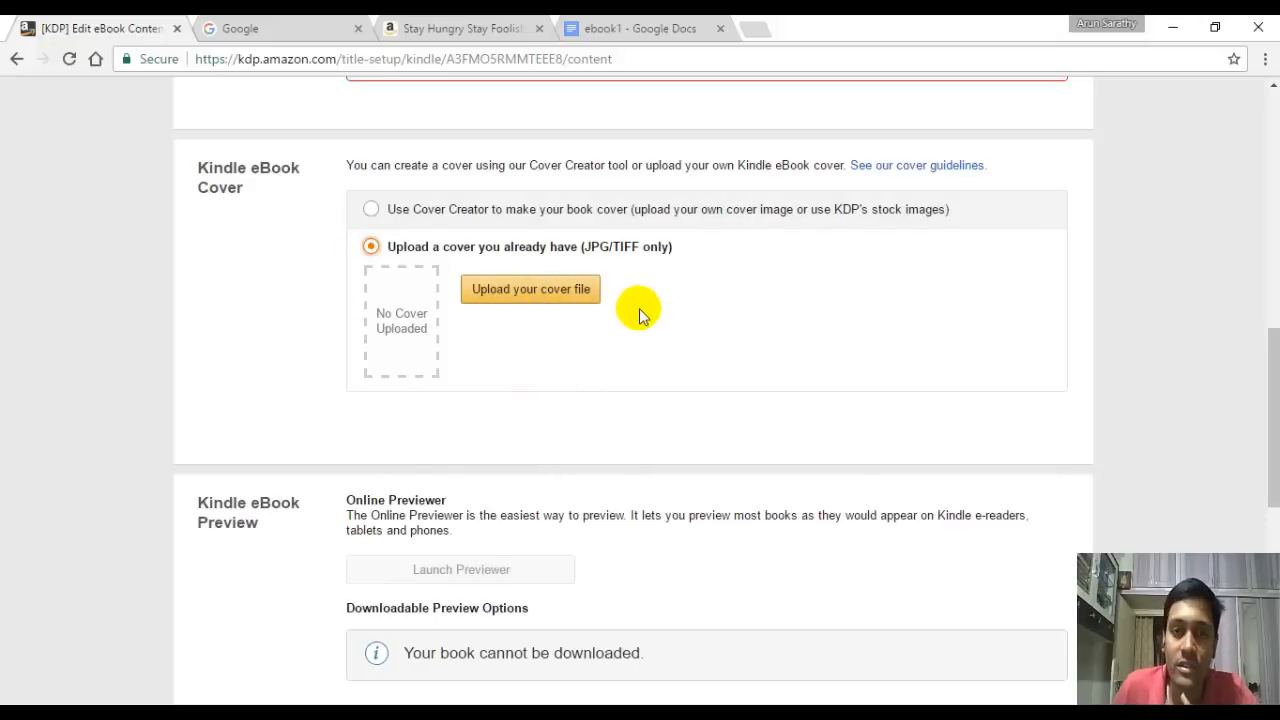
left_click(528, 300)
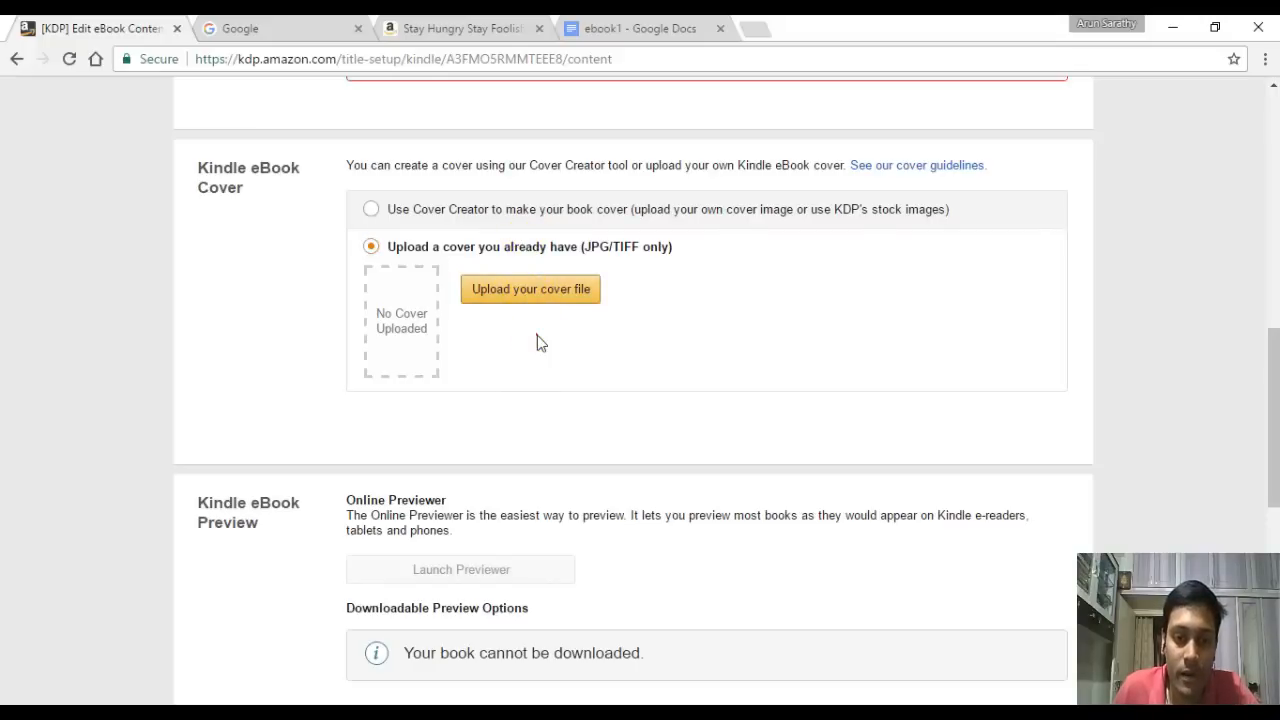
Step: Look through the Kindle eBook Preview section and recheck the manuscript messages and cover upload option
scroll(500, 330, "down", 3)
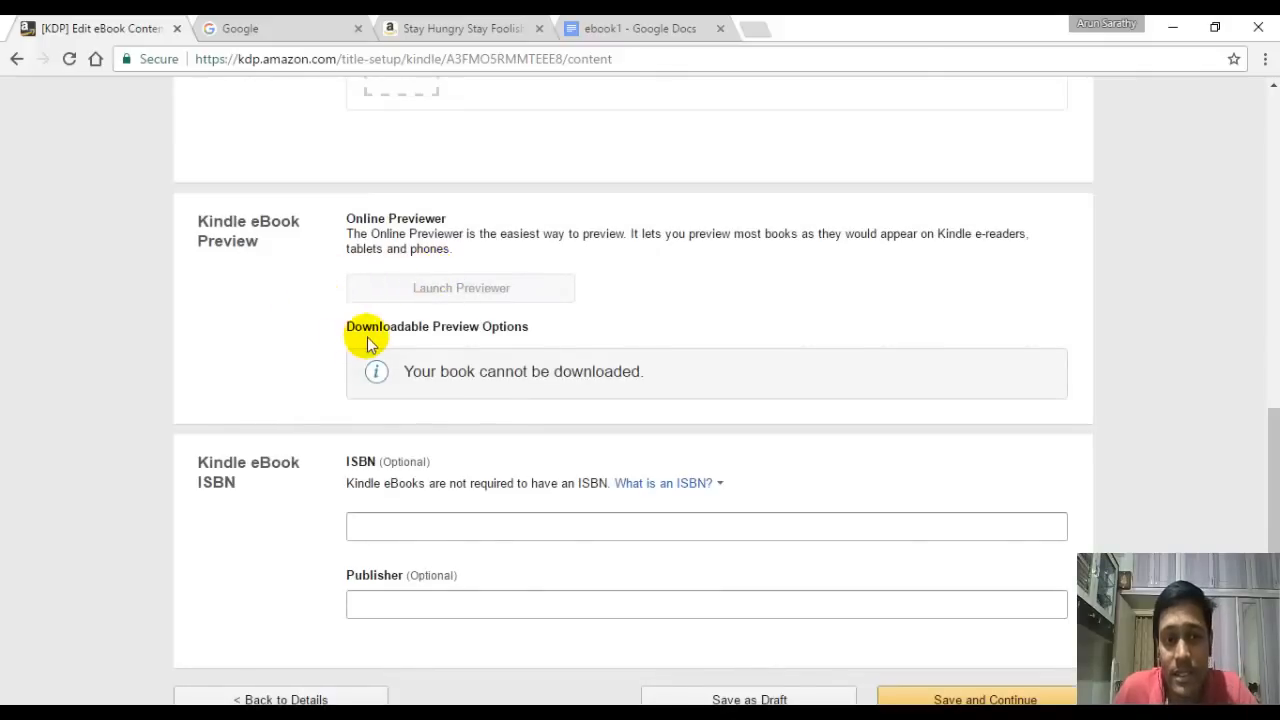
scroll(528, 323, "down", 1)
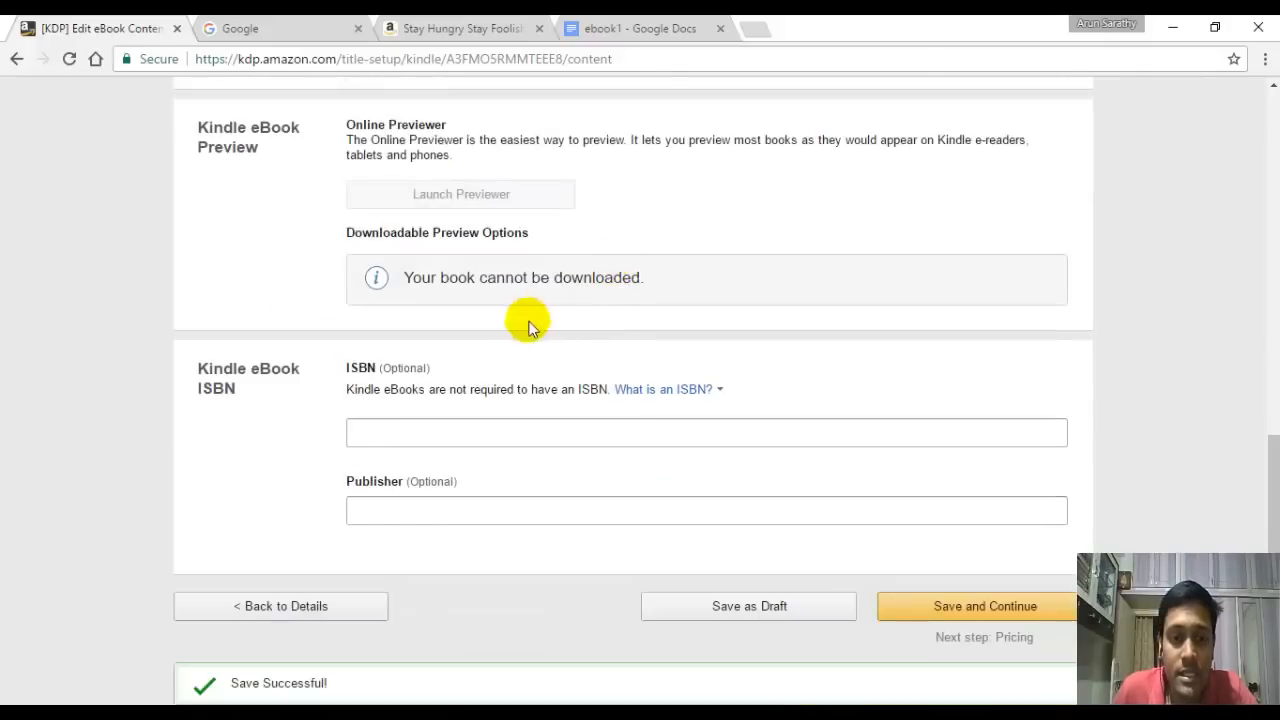
scroll(536, 303, "up", 3)
scroll(536, 303, "down", 1)
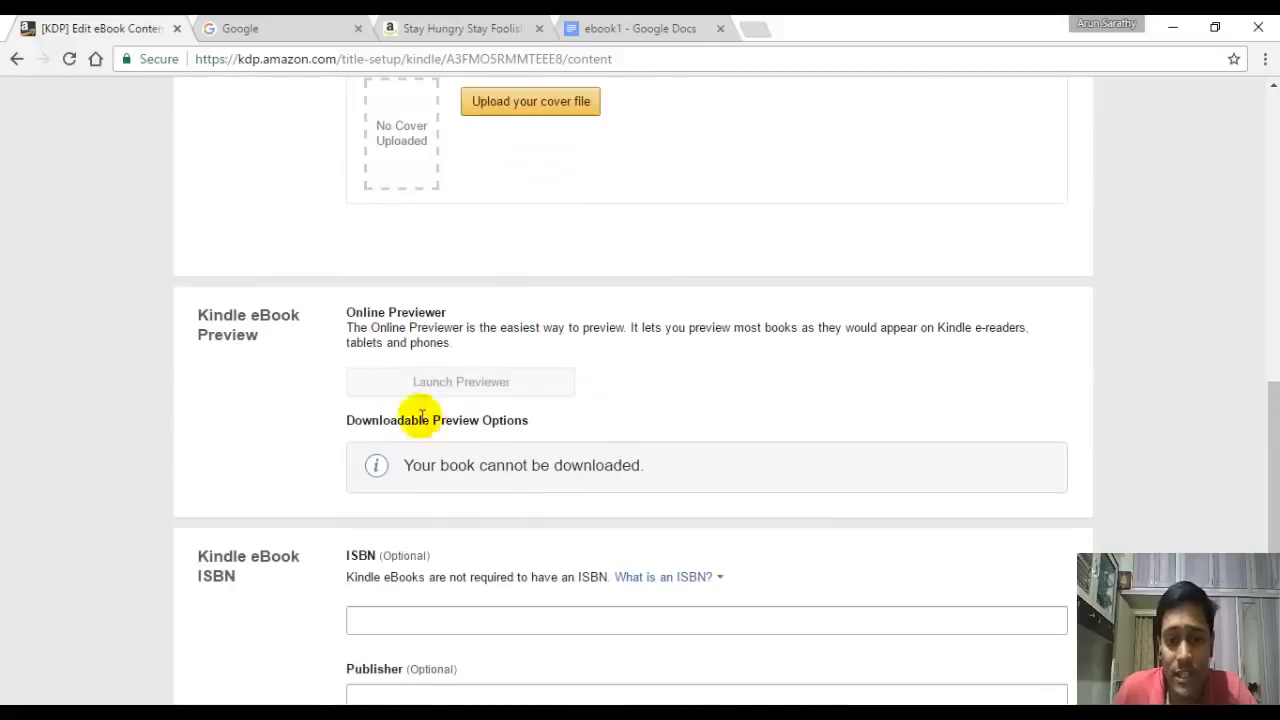
scroll(580, 380, "up", 3)
scroll(585, 362, "up", 3)
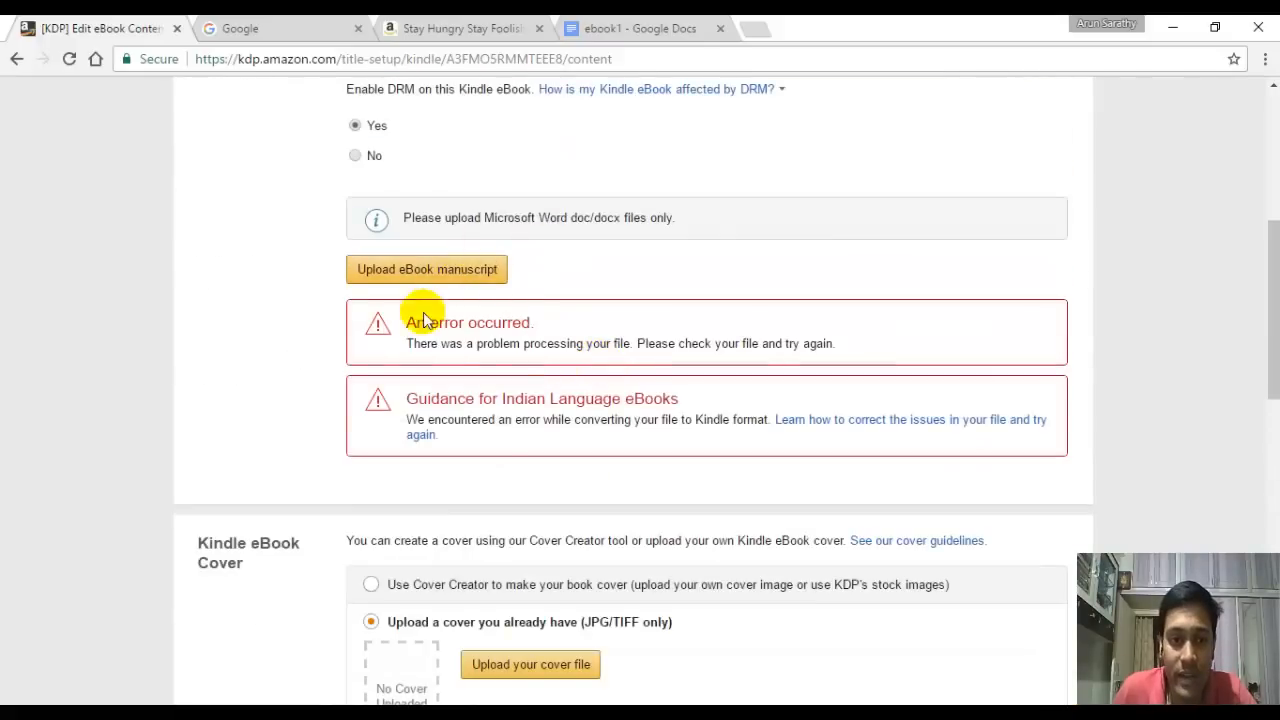
scroll(642, 265, "up", 1)
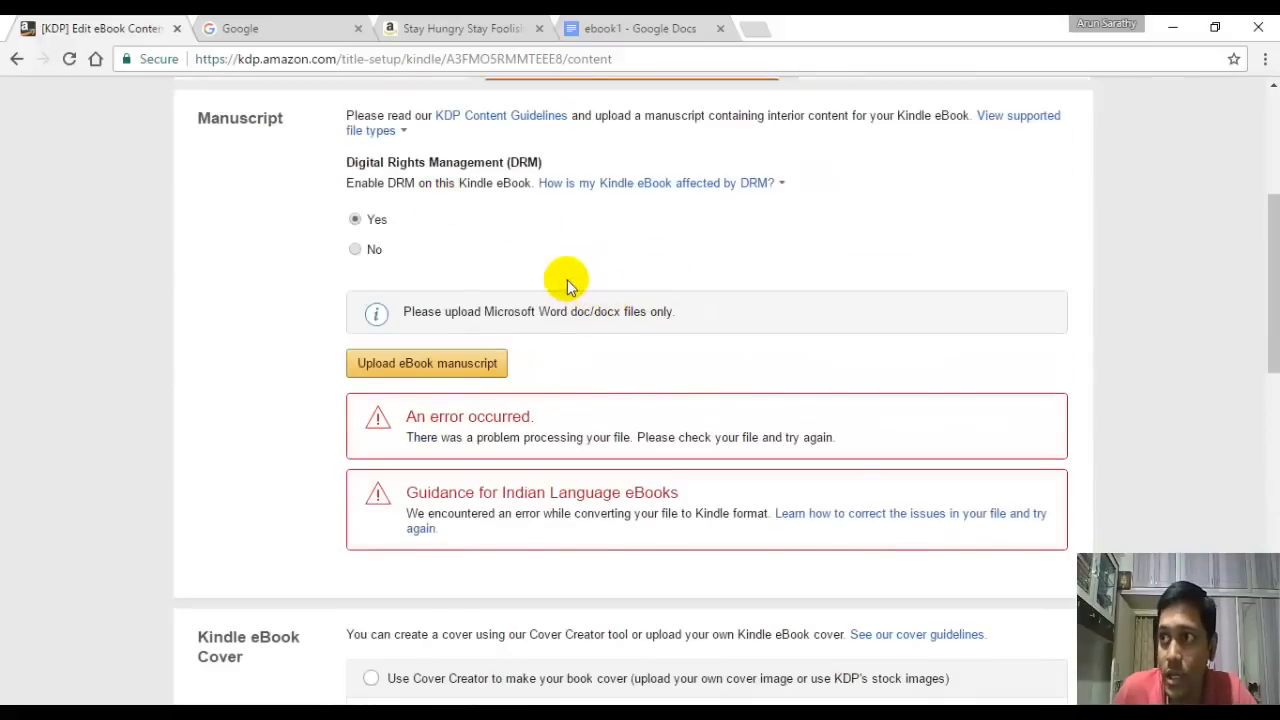
scroll(513, 275, "down", 2)
scroll(490, 276, "down", 3)
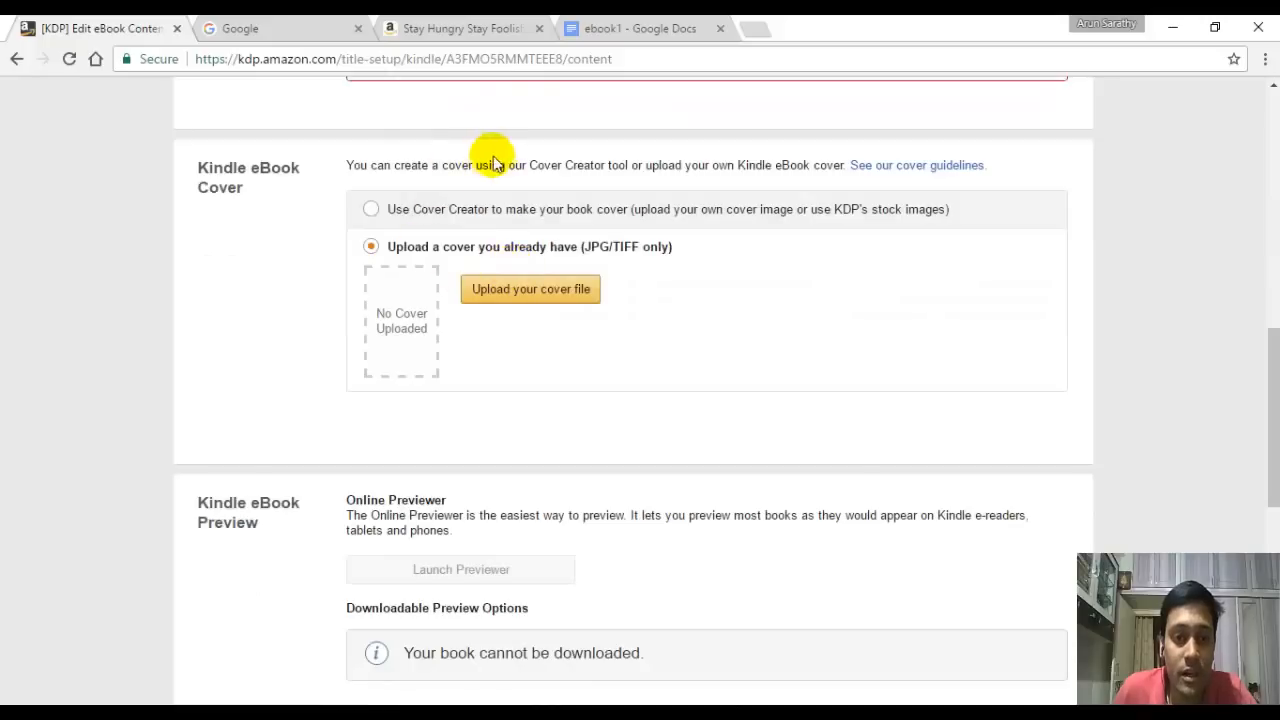
scroll(540, 250, "down", 2)
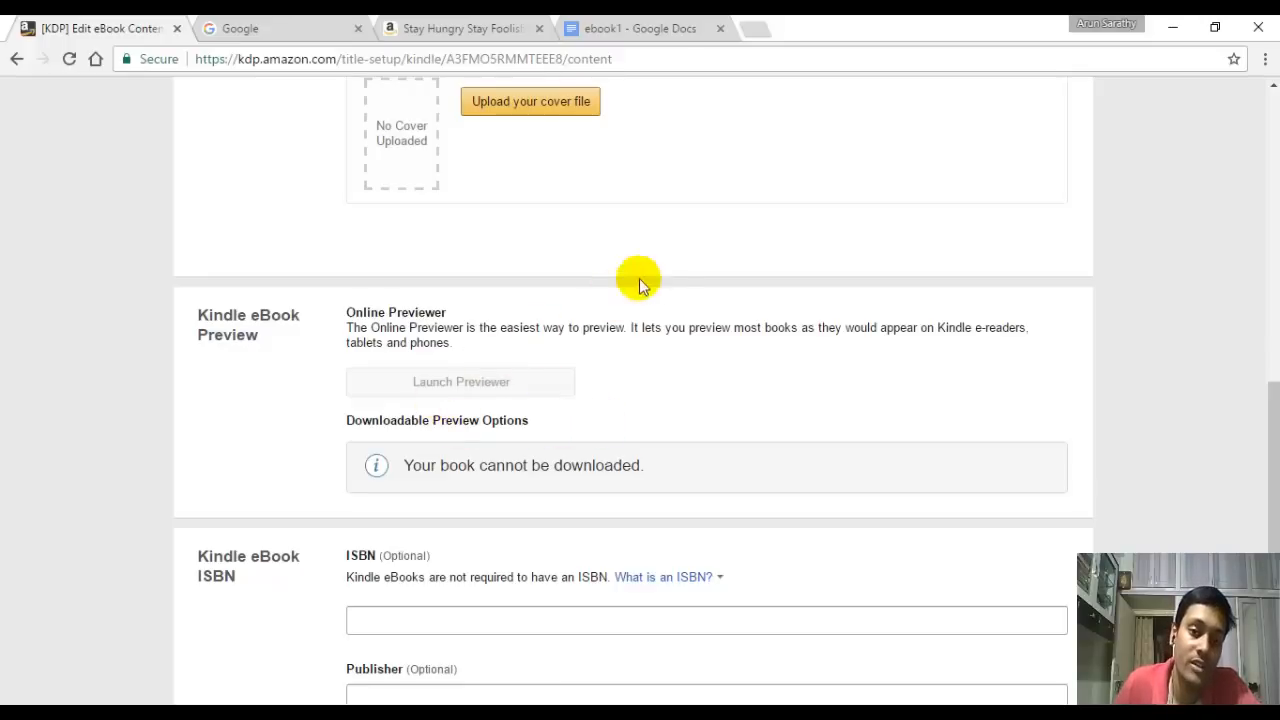
scroll(640, 285, "up", 4)
scroll(670, 342, "down", 1)
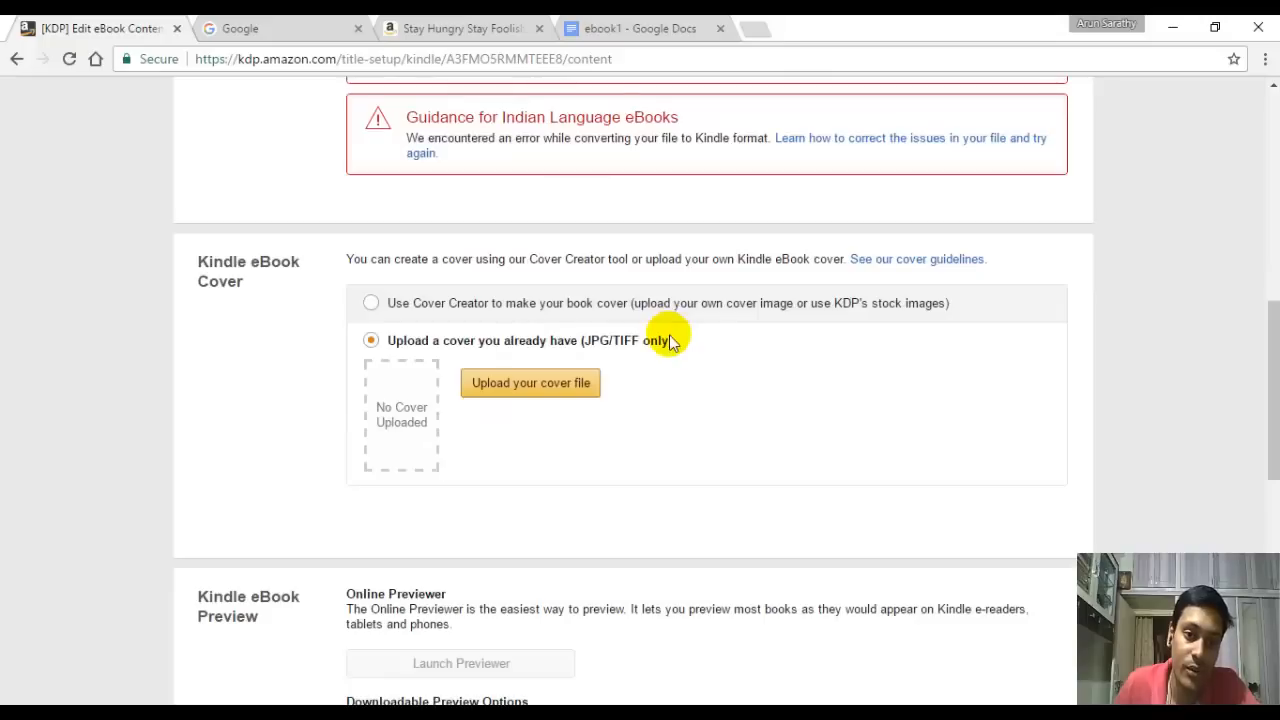
scroll(600, 355, "down", 3)
scroll(546, 303, "up", 4)
scroll(680, 352, "down", 2)
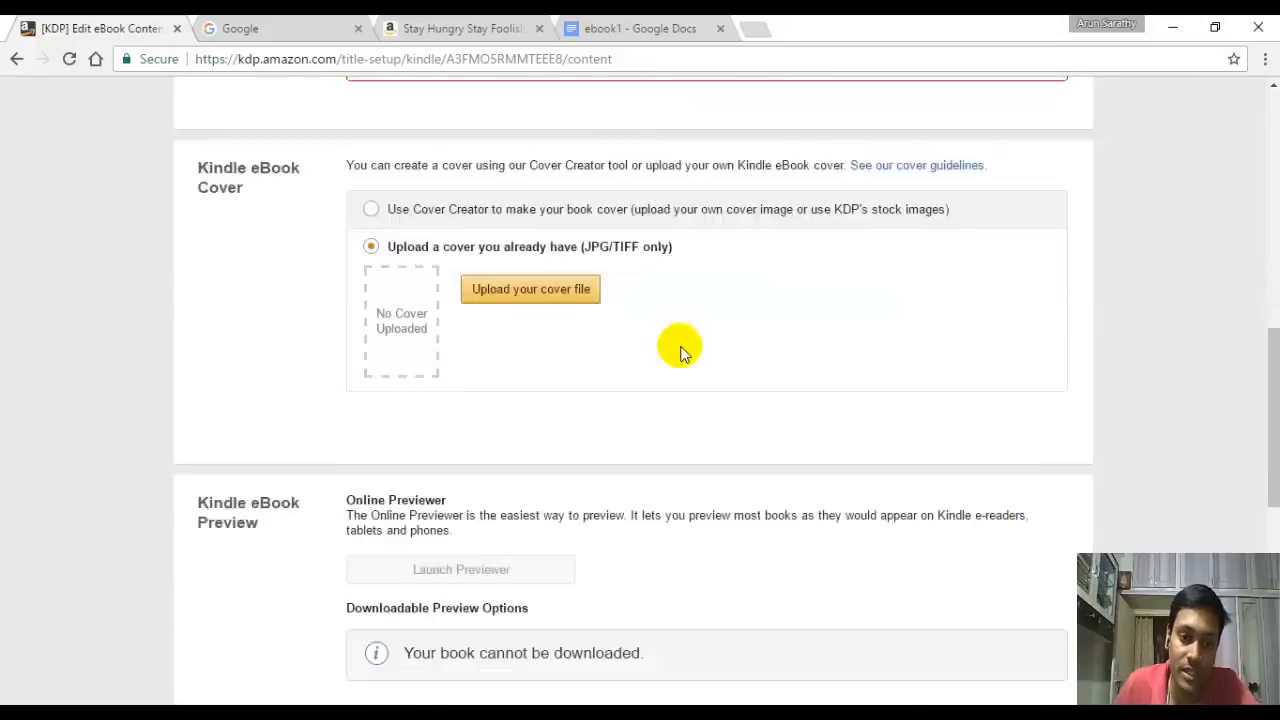
scroll(680, 352, "down", 2)
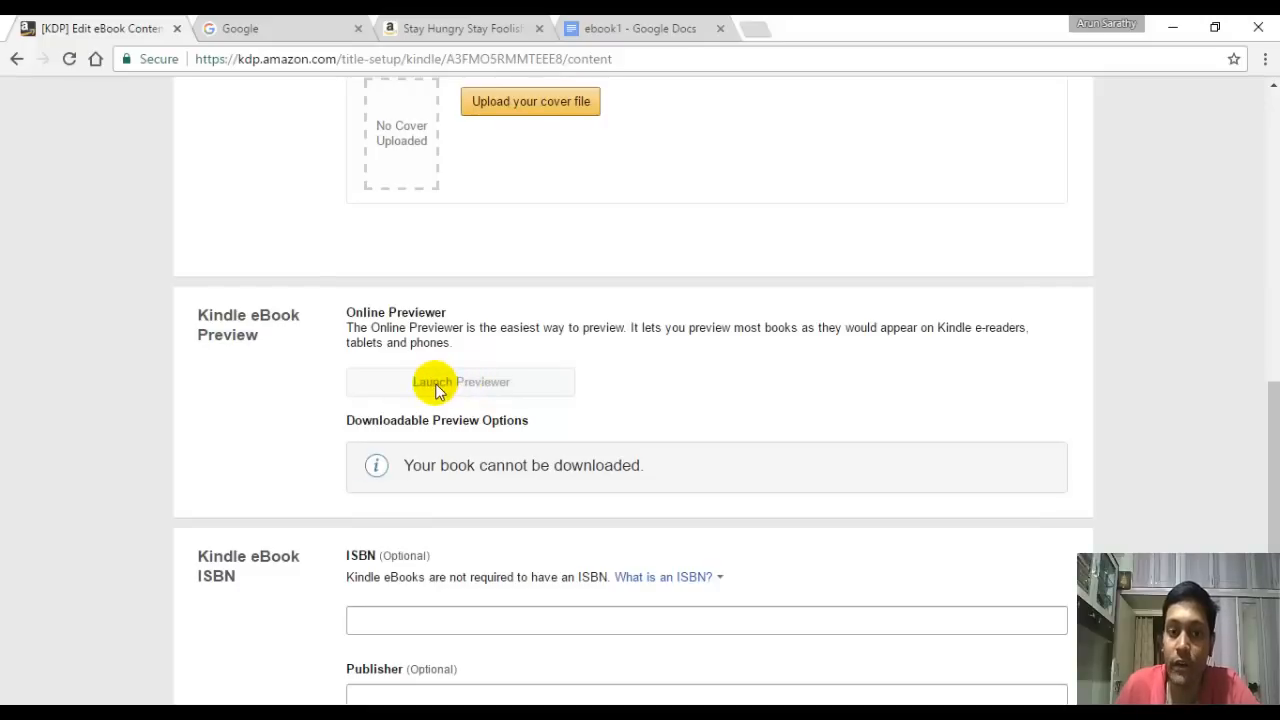
Step: Examine the online previewer, the downloadable preview options and the Kindle eBook ISBN section
left_click(624, 377)
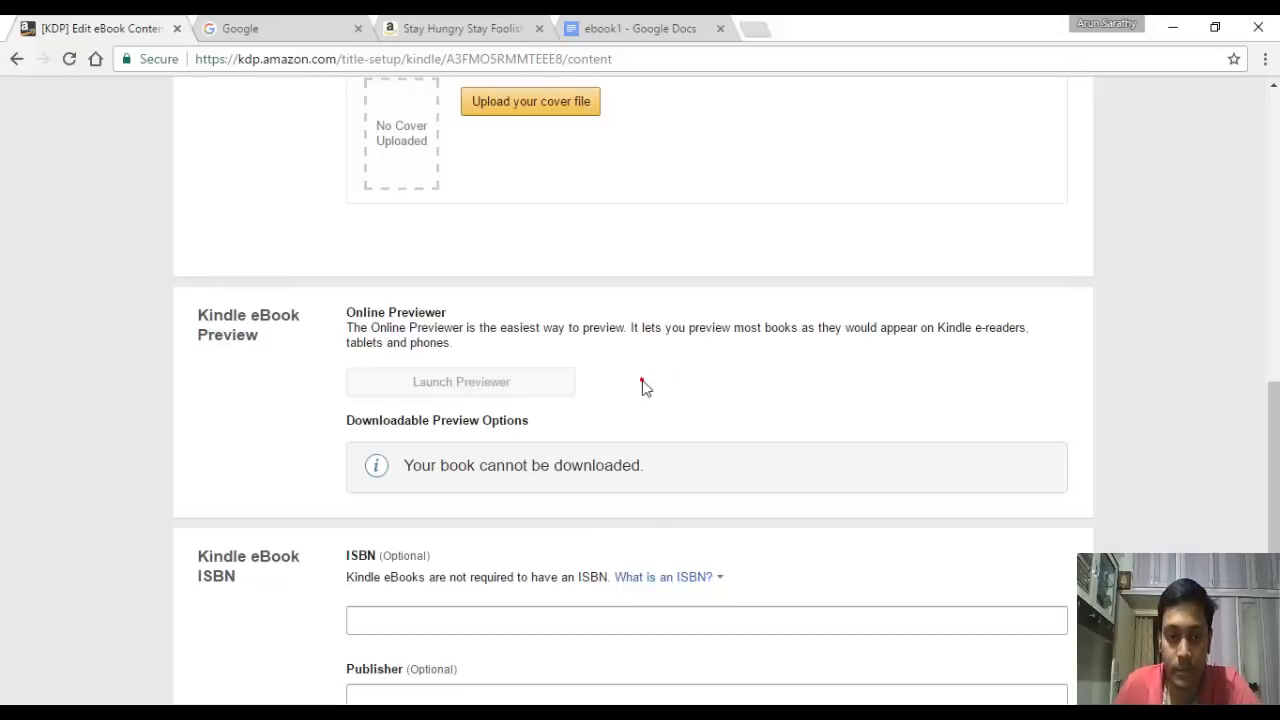
scroll(637, 374, "down", 2)
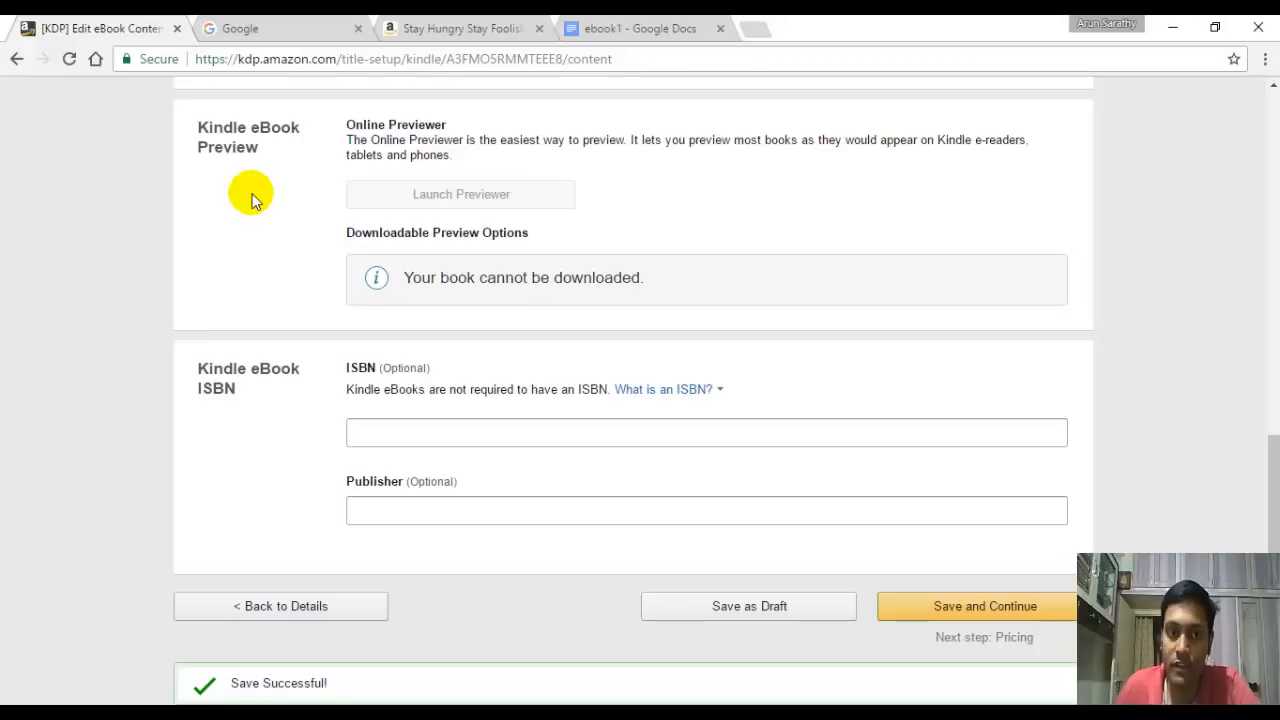
scroll(449, 194, "down", 1)
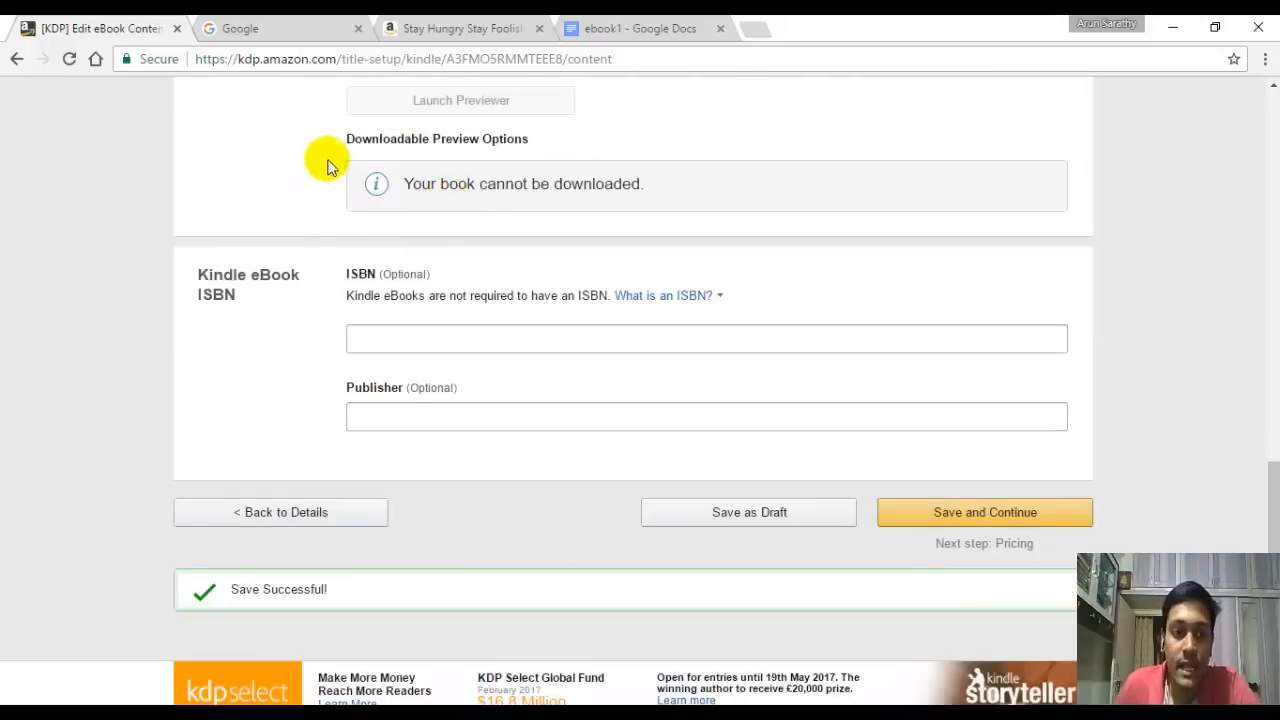
scroll(323, 163, "up", 1)
scroll(297, 212, "down", 1)
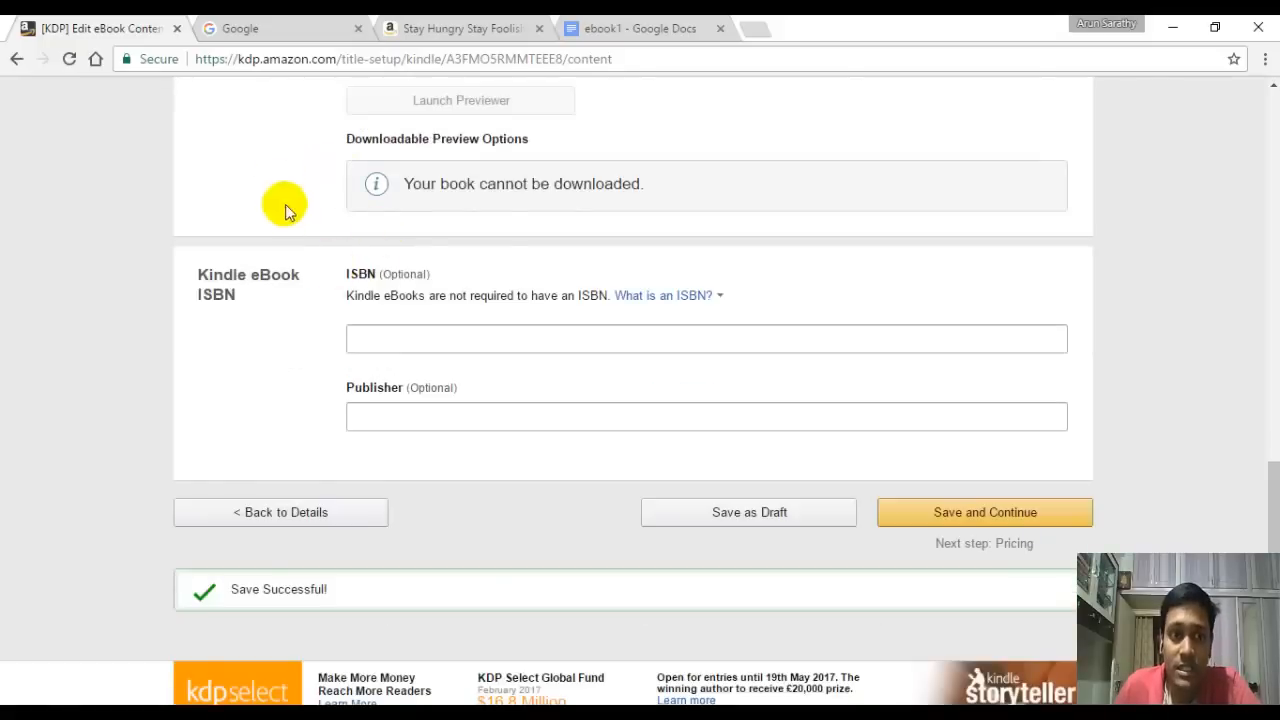
left_click(263, 151)
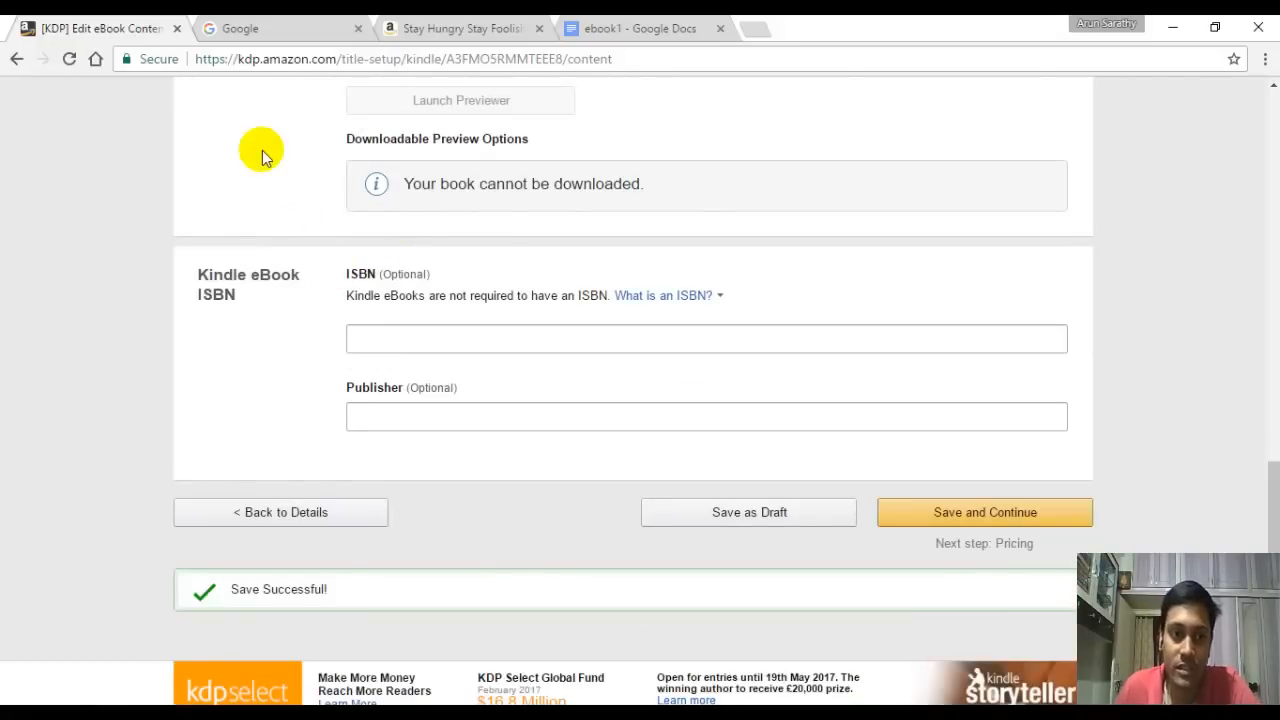
scroll(263, 155, "up", 1)
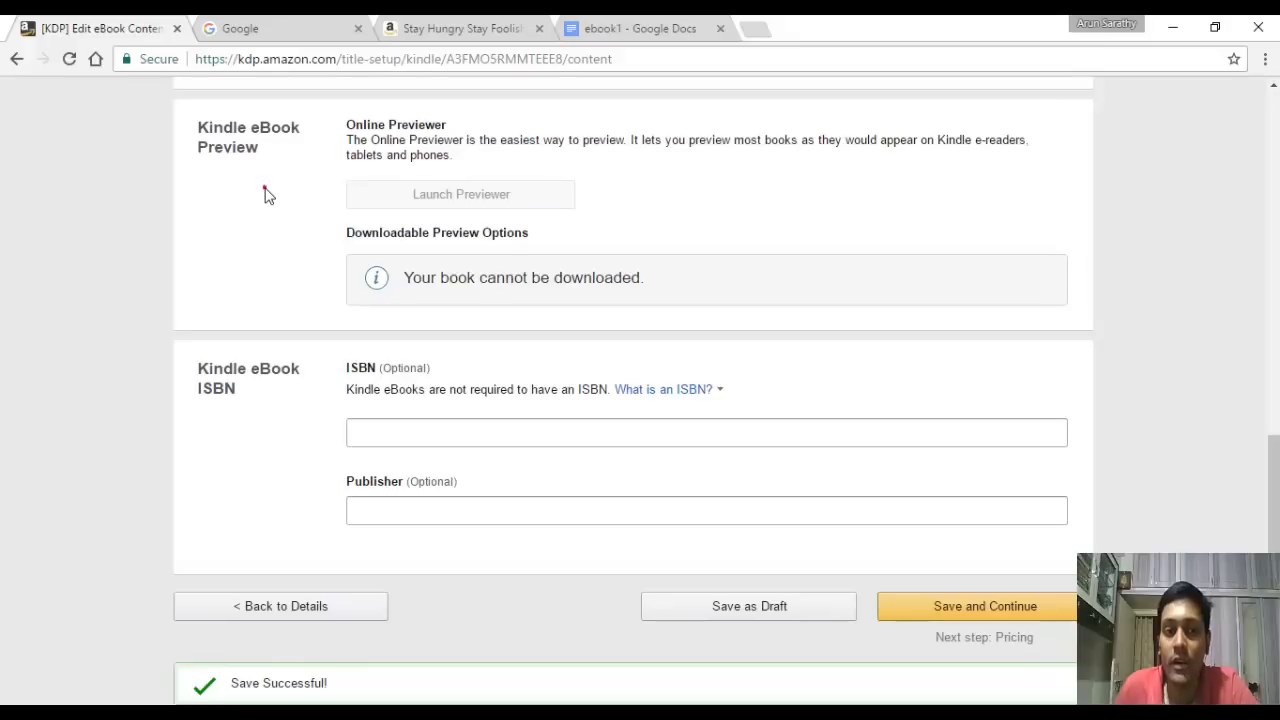
scroll(265, 195, "down", 1)
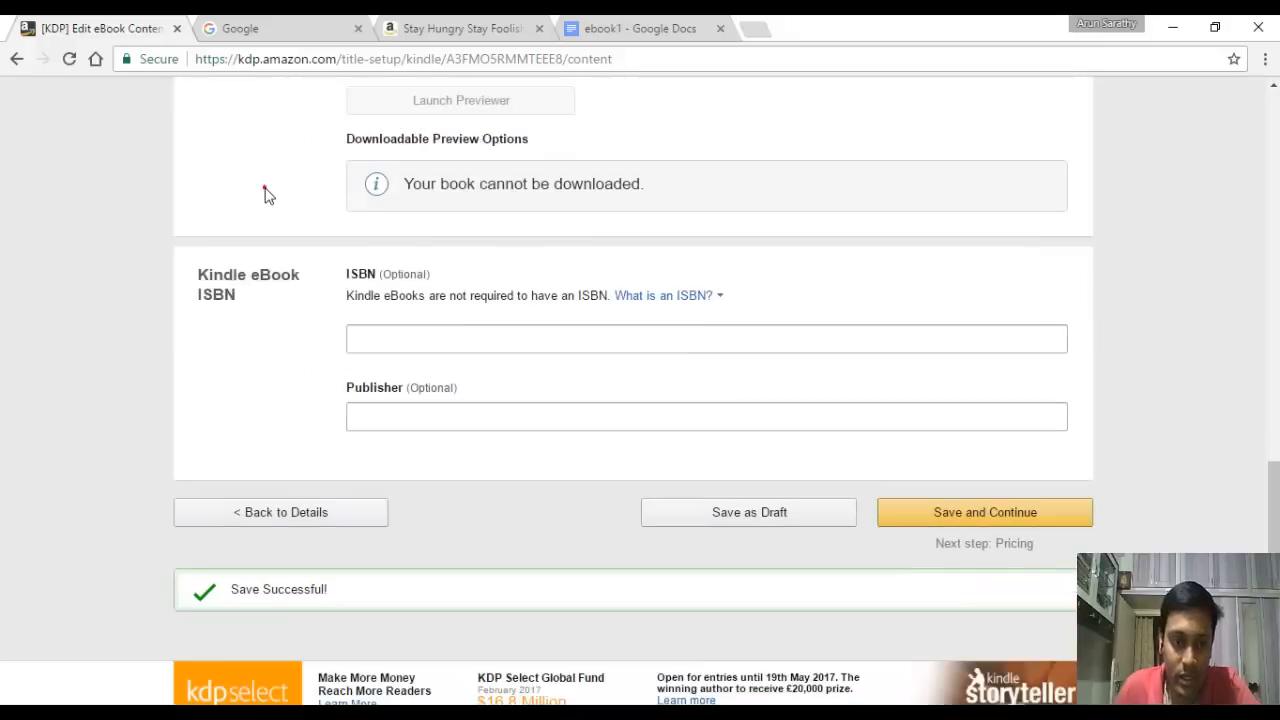
left_click(263, 189)
scroll(328, 235, "down", 1)
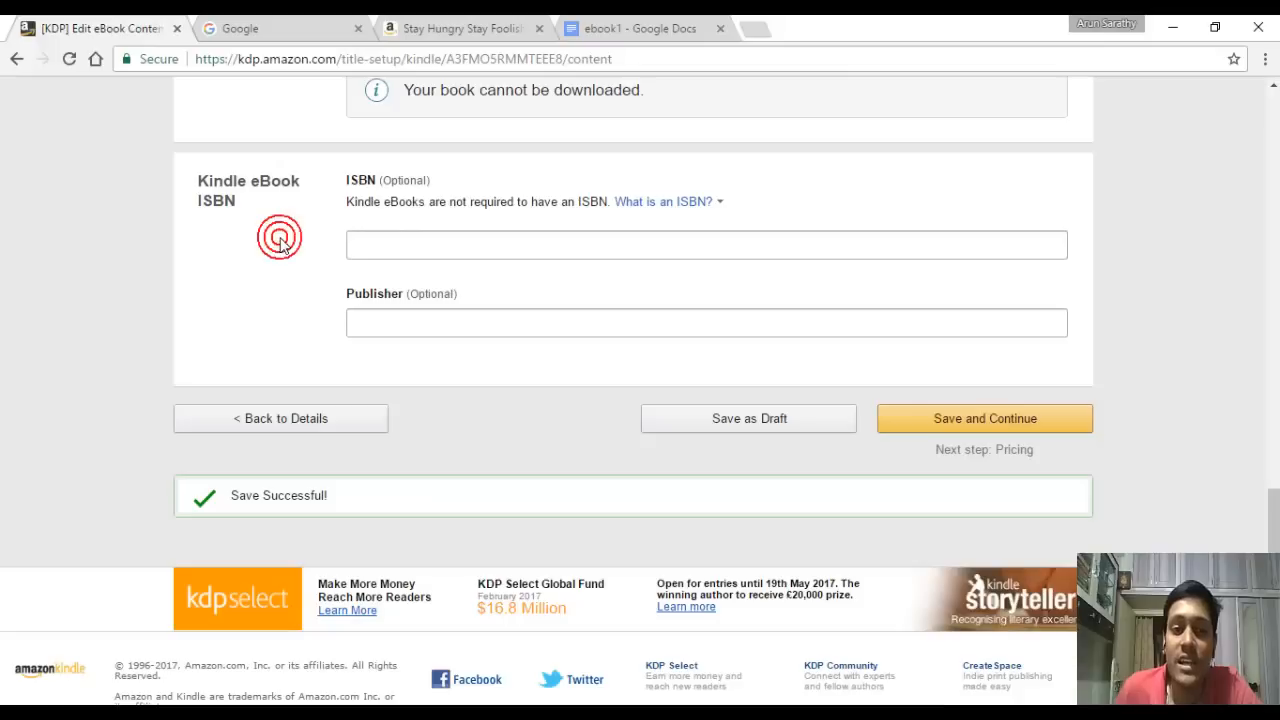
Step: Read the explanation of what an ISBN is and locate the optional ISBN entry
mouse_move(675, 207)
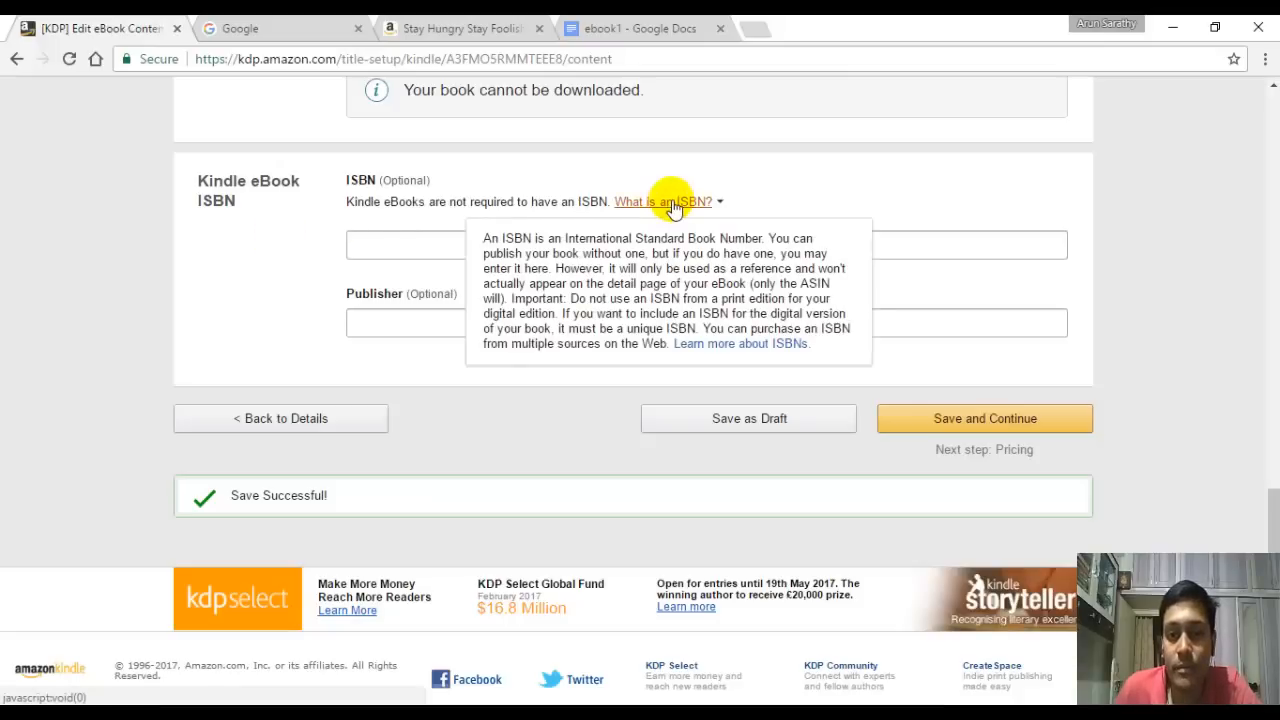
left_click(781, 173)
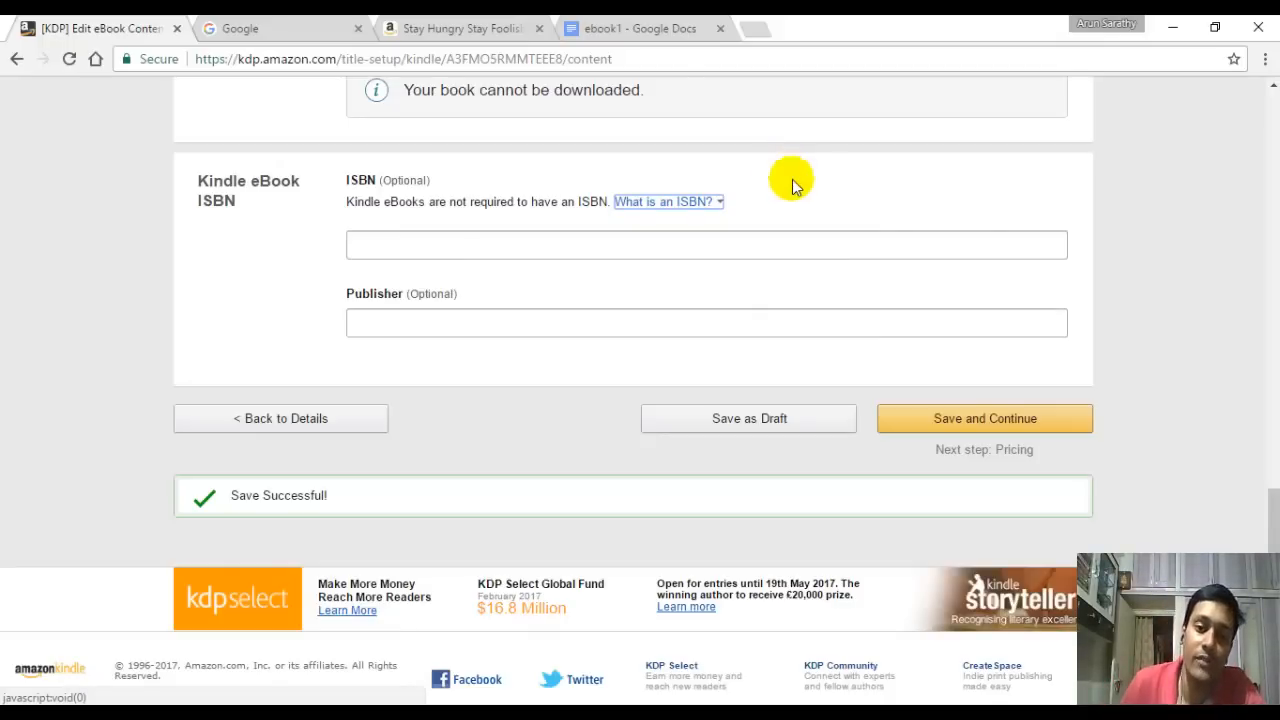
left_click(402, 249)
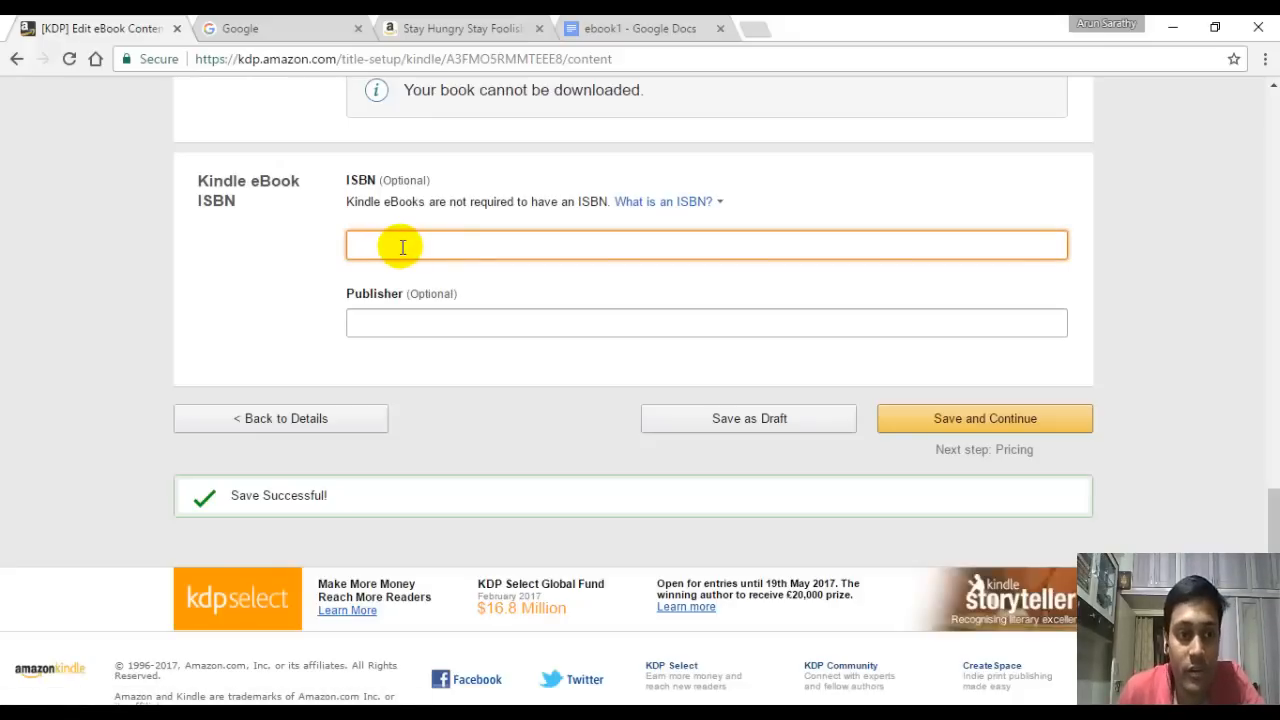
left_click(393, 324)
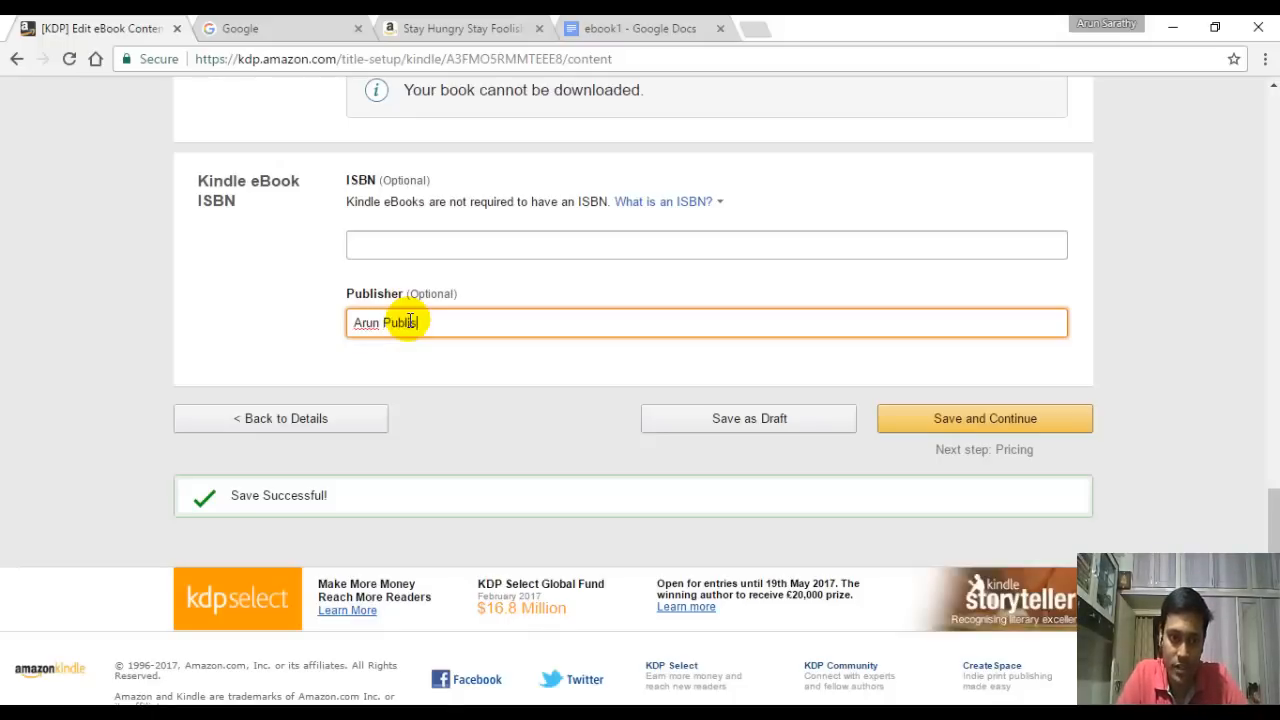
type("h")
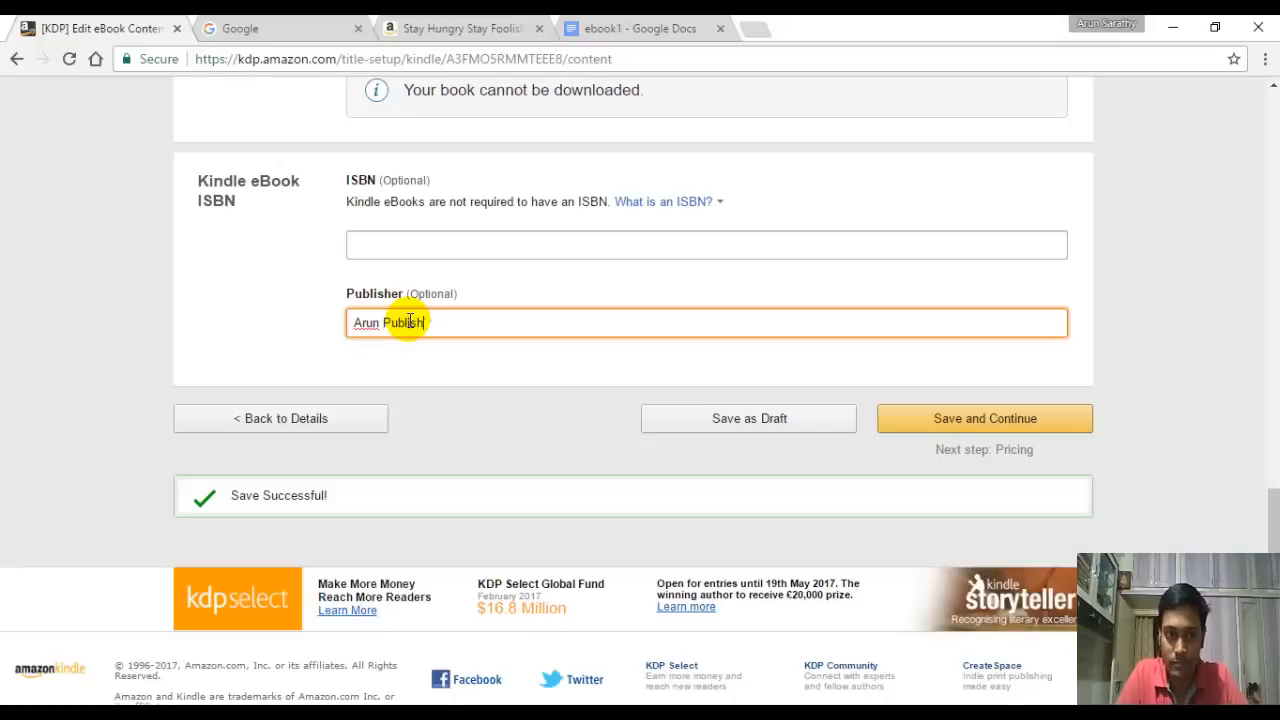
type("ingers")
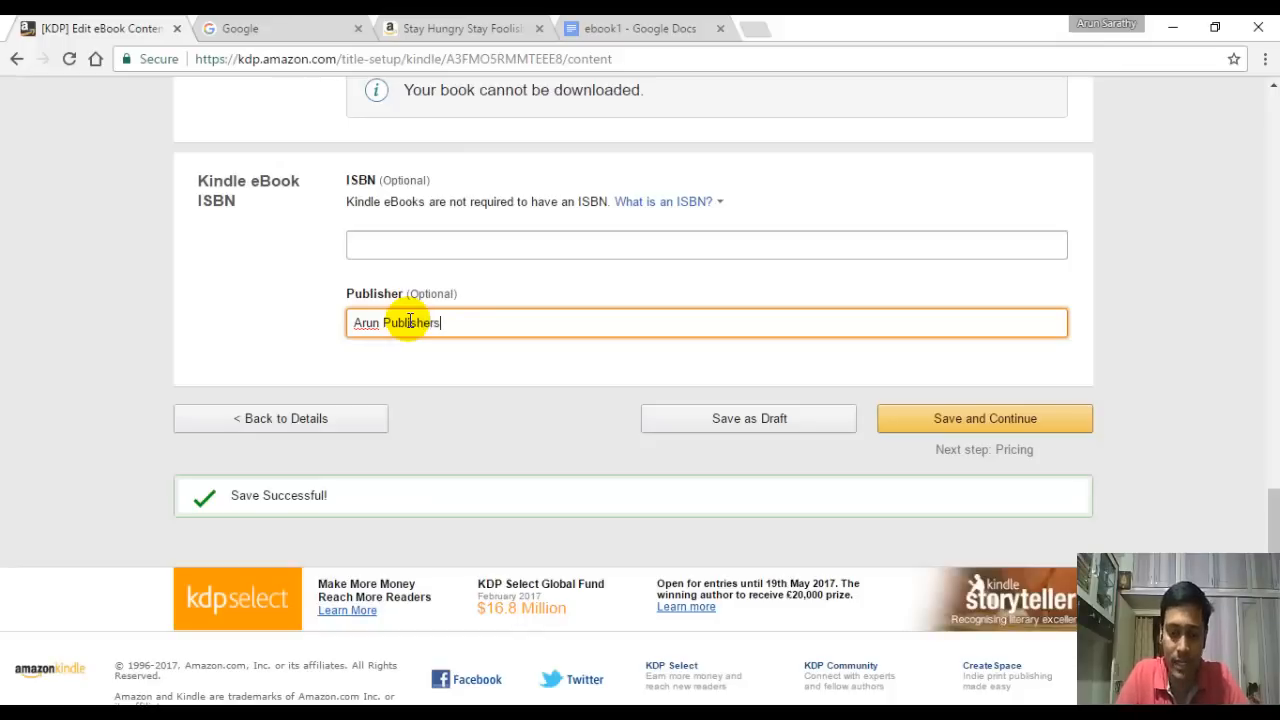
key("ctrl+a")
key("BackSpace")
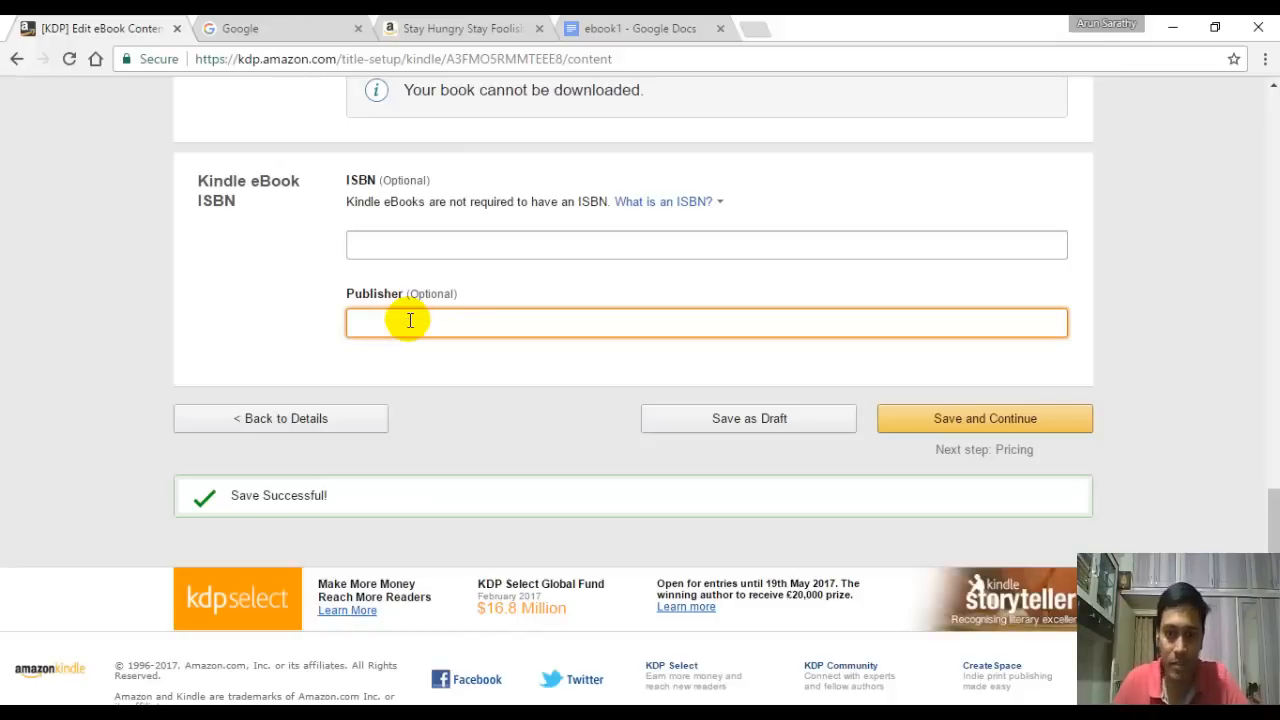
Step: Try to save and continue to pricing, and upload indic.docx from the 3-htspiil folder as a replacement eBook manuscript
left_click(973, 418)
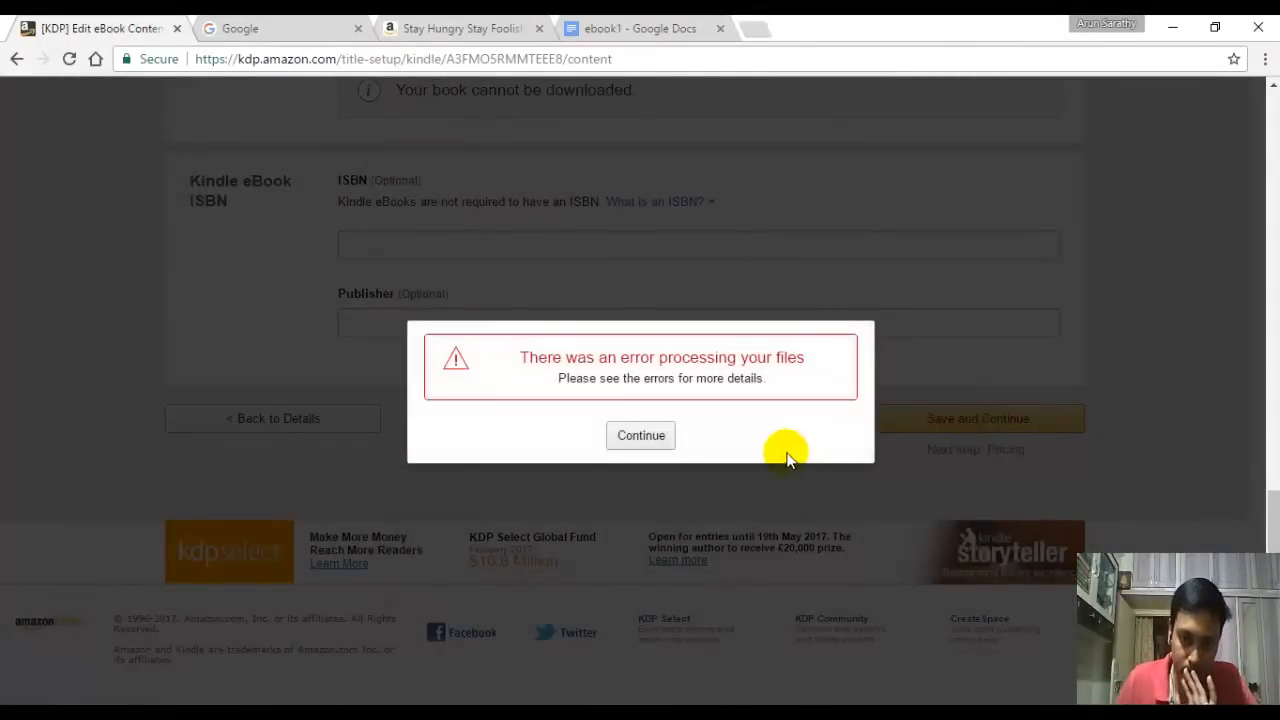
left_click(643, 435)
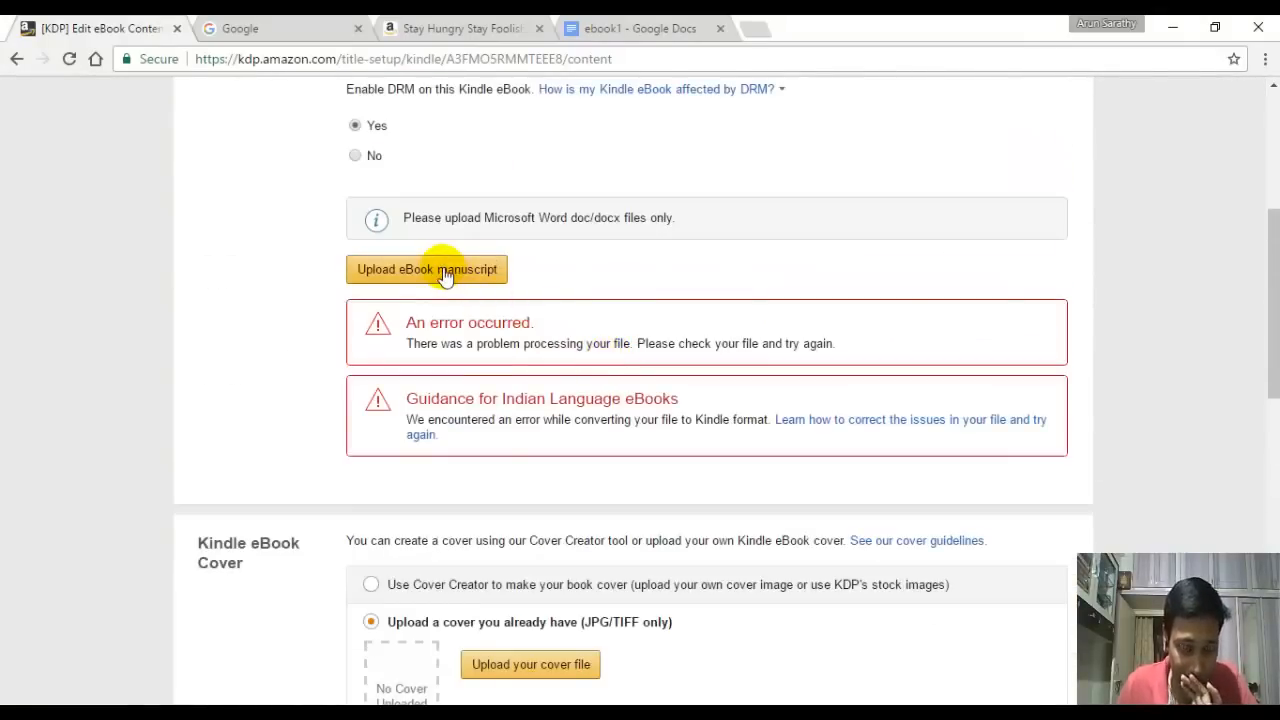
left_click(445, 272)
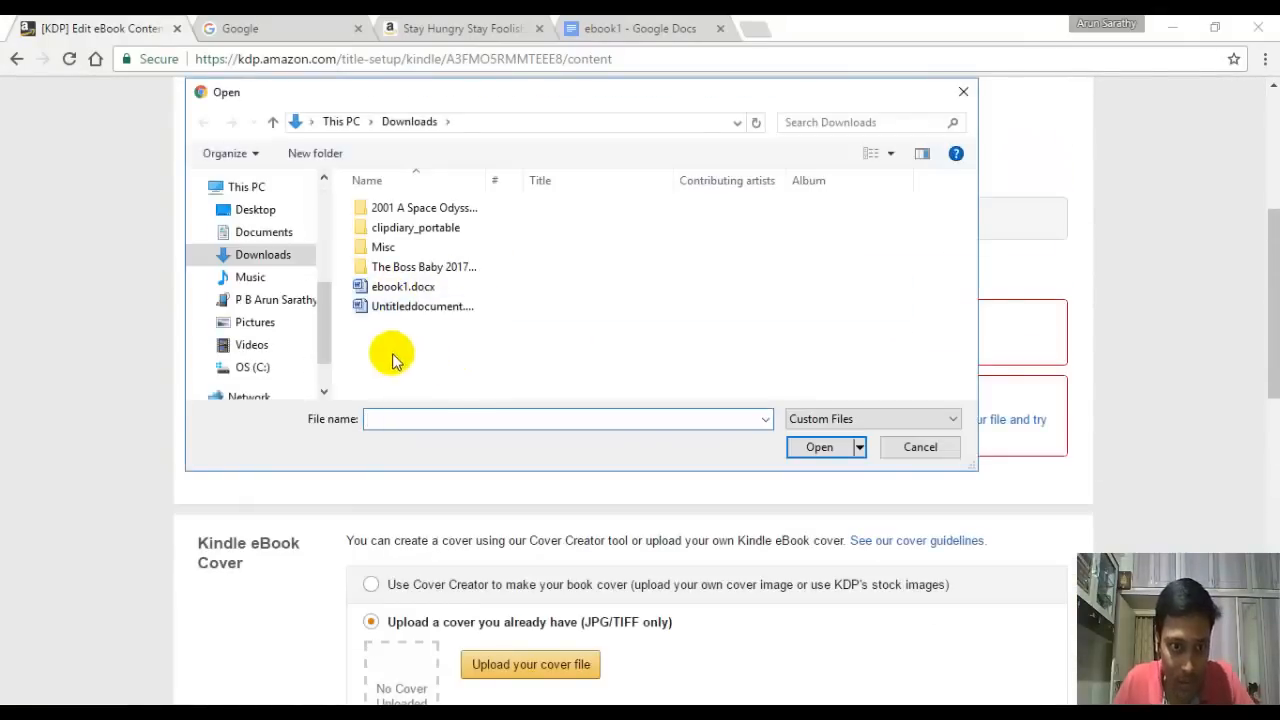
left_click(392, 353)
left_click_drag(331, 286, 323, 177)
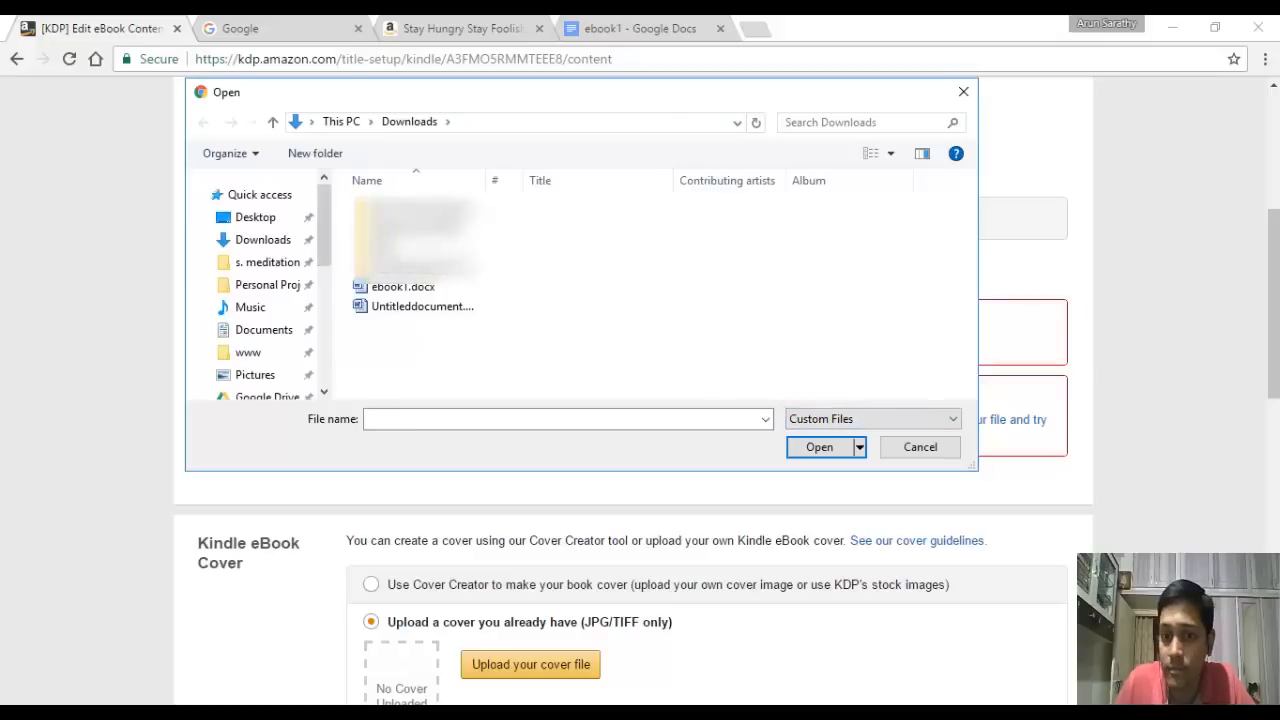
left_click(943, 447)
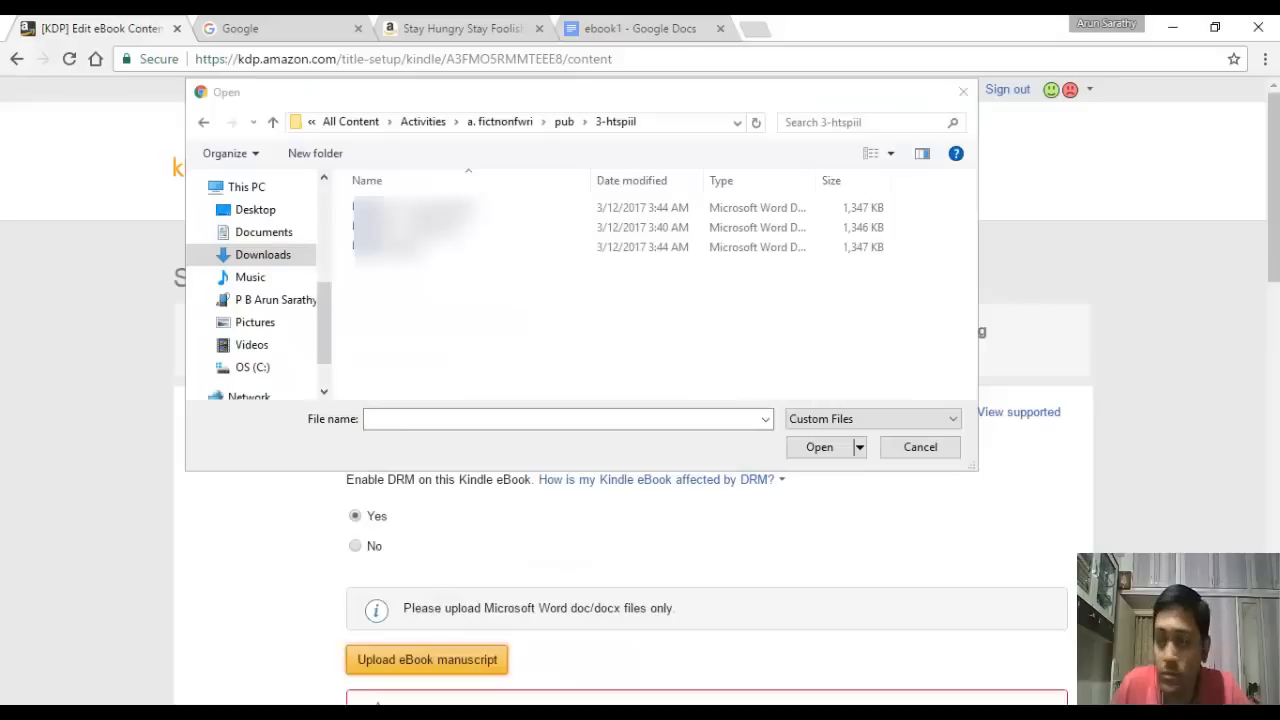
left_click(375, 247)
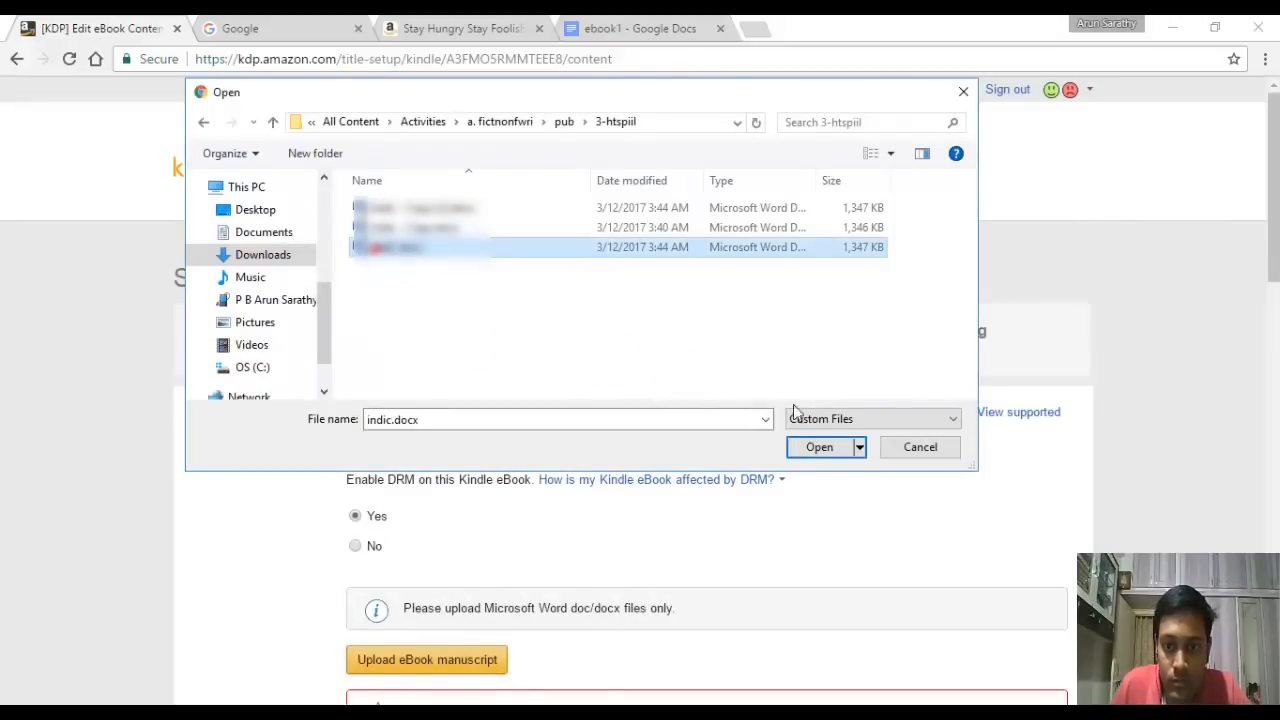
left_click(816, 445)
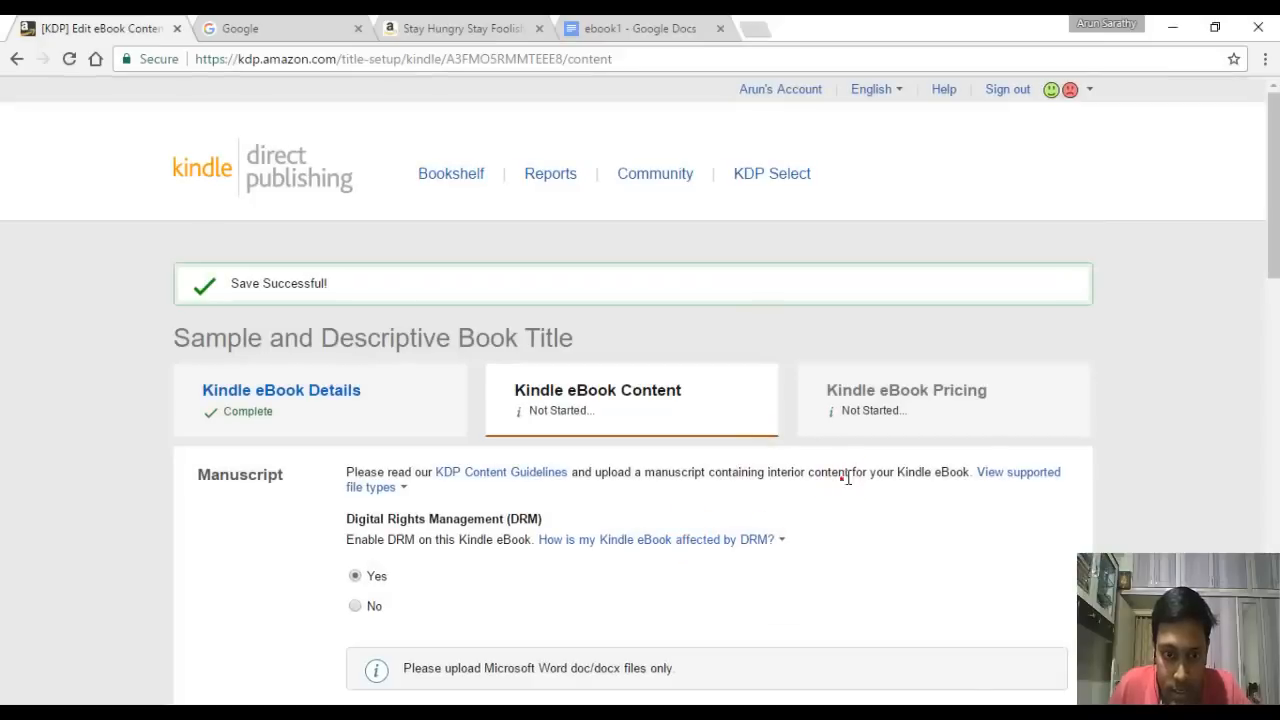
Step: Check the manuscript's upload and processing status and review the cover, preview and ISBN sections of the content page
scroll(688, 550, "down", 3)
scroll(560, 490, "down", 2)
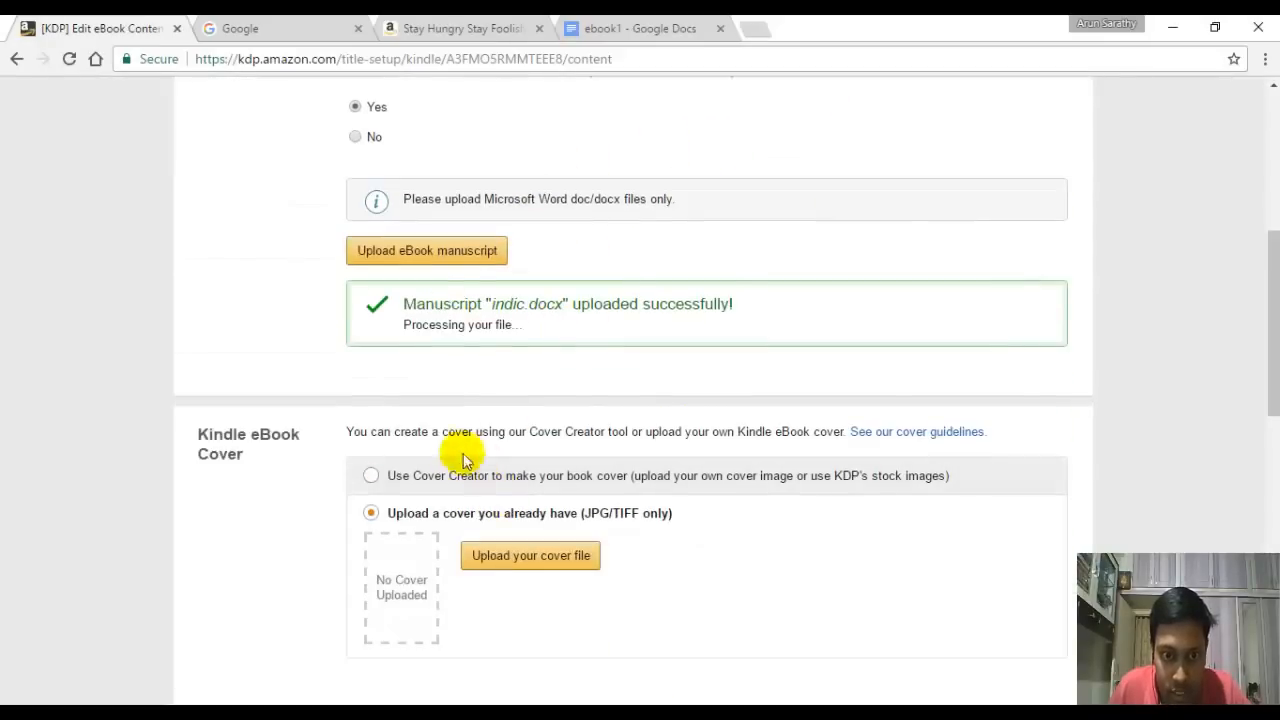
scroll(600, 360, "down", 1)
scroll(637, 377, "down", 9)
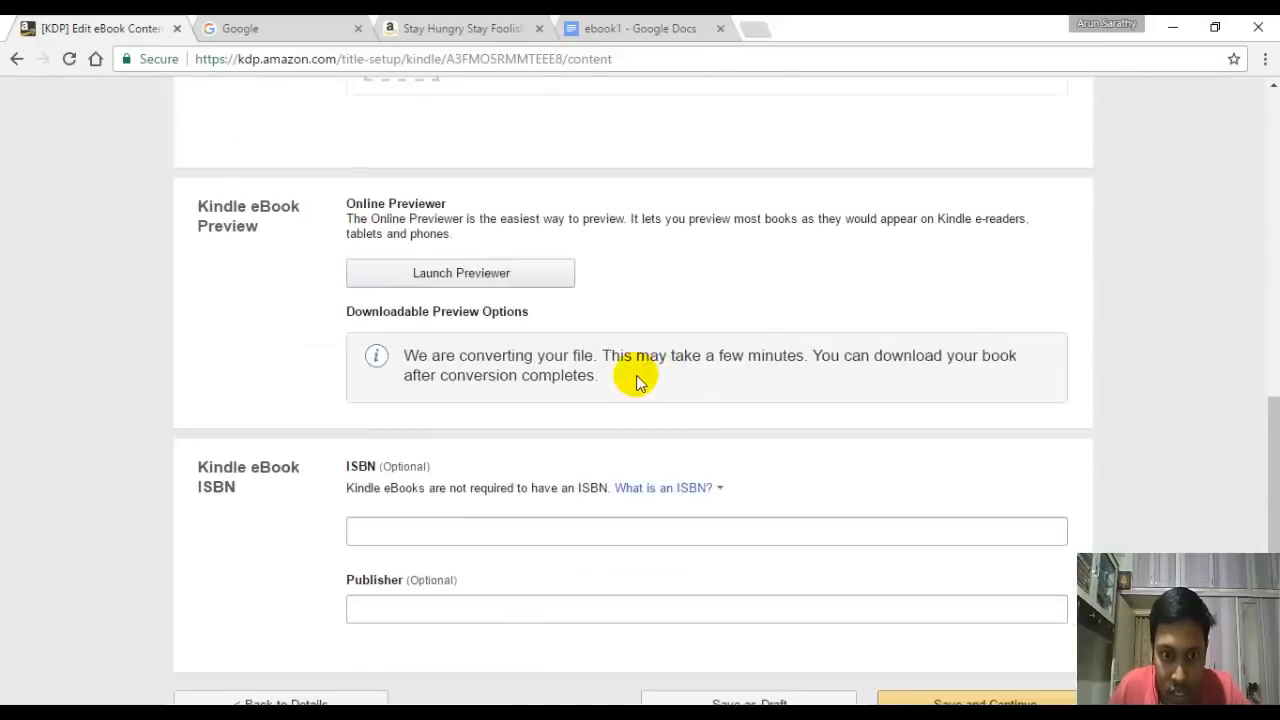
scroll(643, 371, "up", 3)
scroll(494, 324, "up", 1)
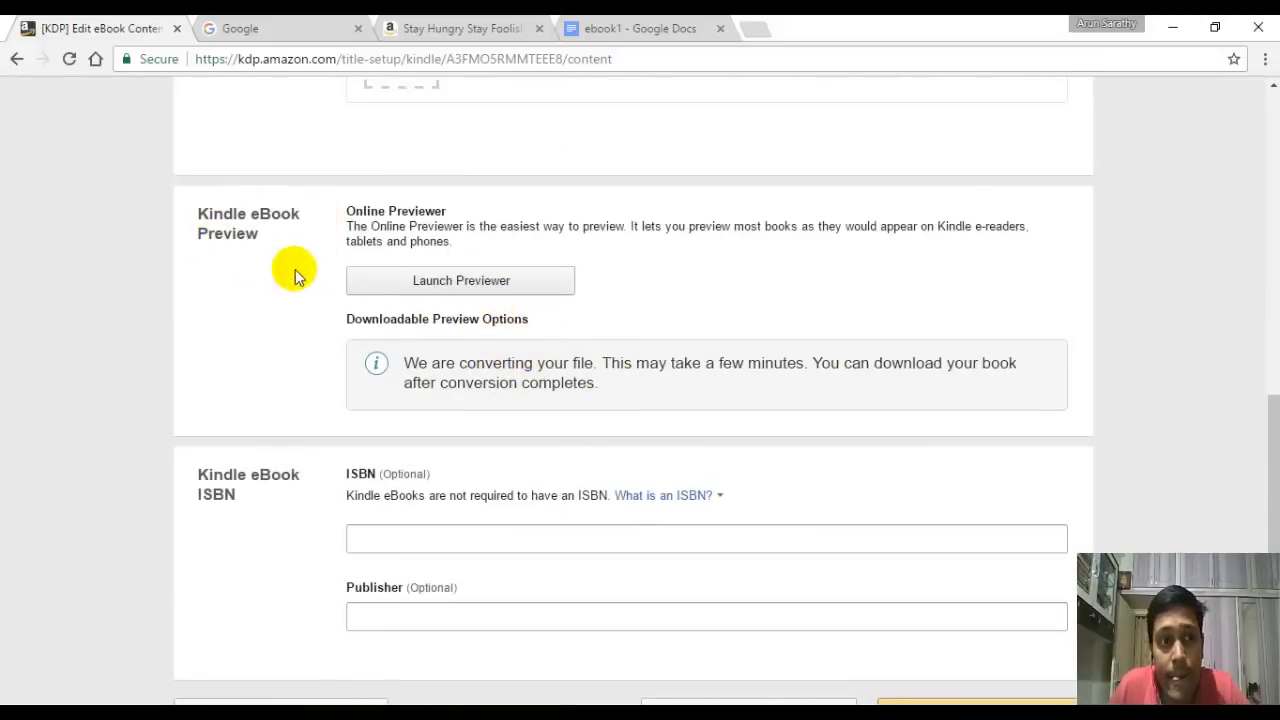
scroll(622, 283, "up", 1)
scroll(622, 283, "up", 6)
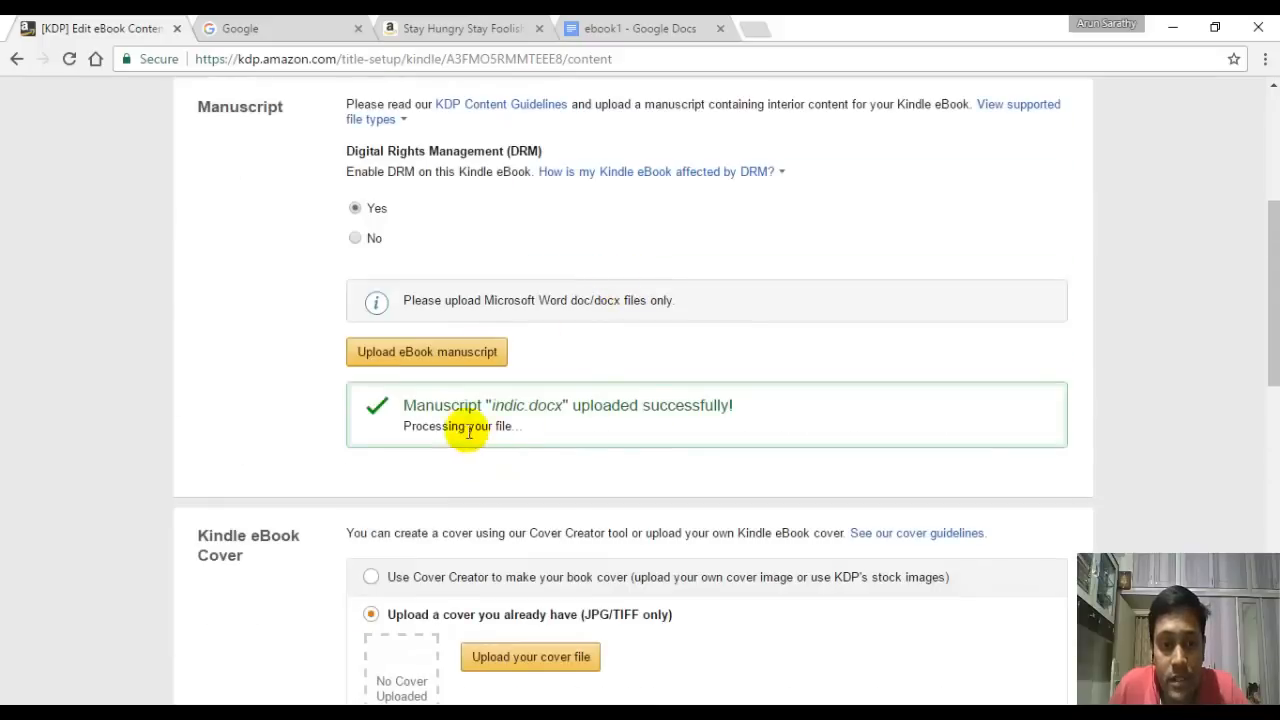
left_click_drag(414, 427, 543, 440)
left_click(543, 440)
Step: Try to save the content page with the indic.docx manuscript and continue to pricing
scroll(600, 370, "down", 10)
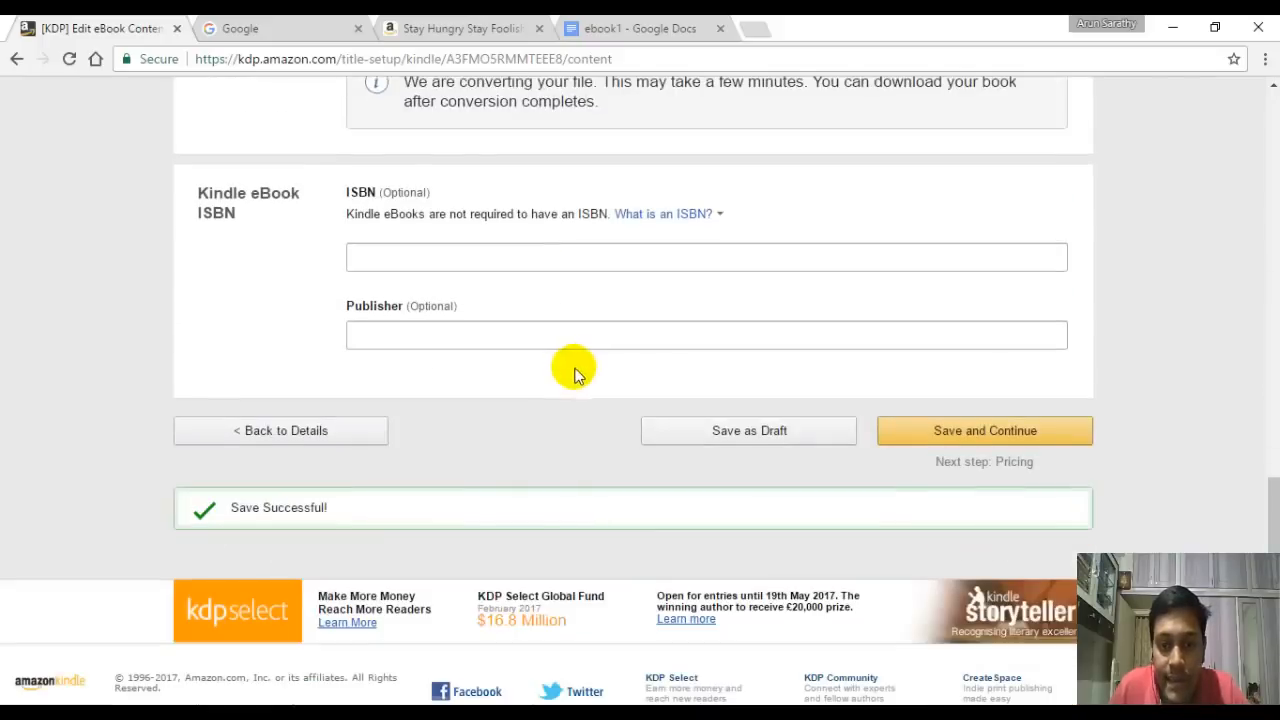
left_click(980, 432)
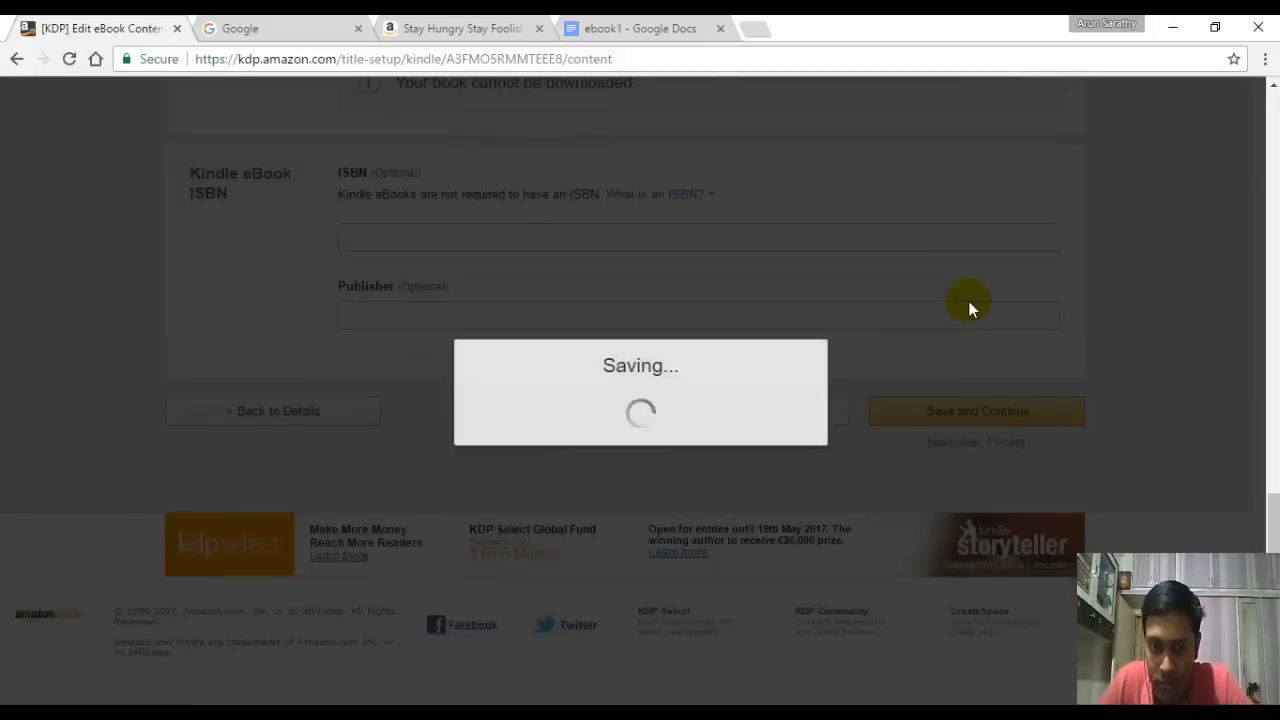
left_click(968, 305)
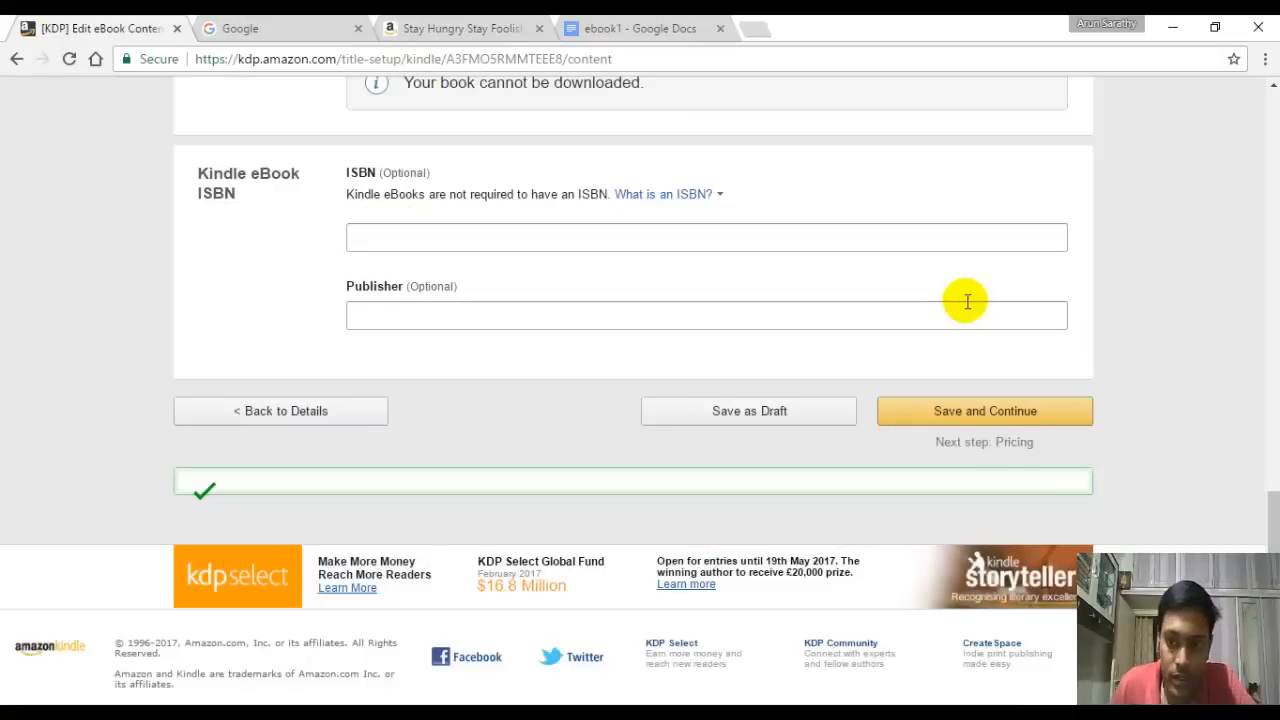
scroll(700, 340, "up", 5)
scroll(681, 353, "up", 5)
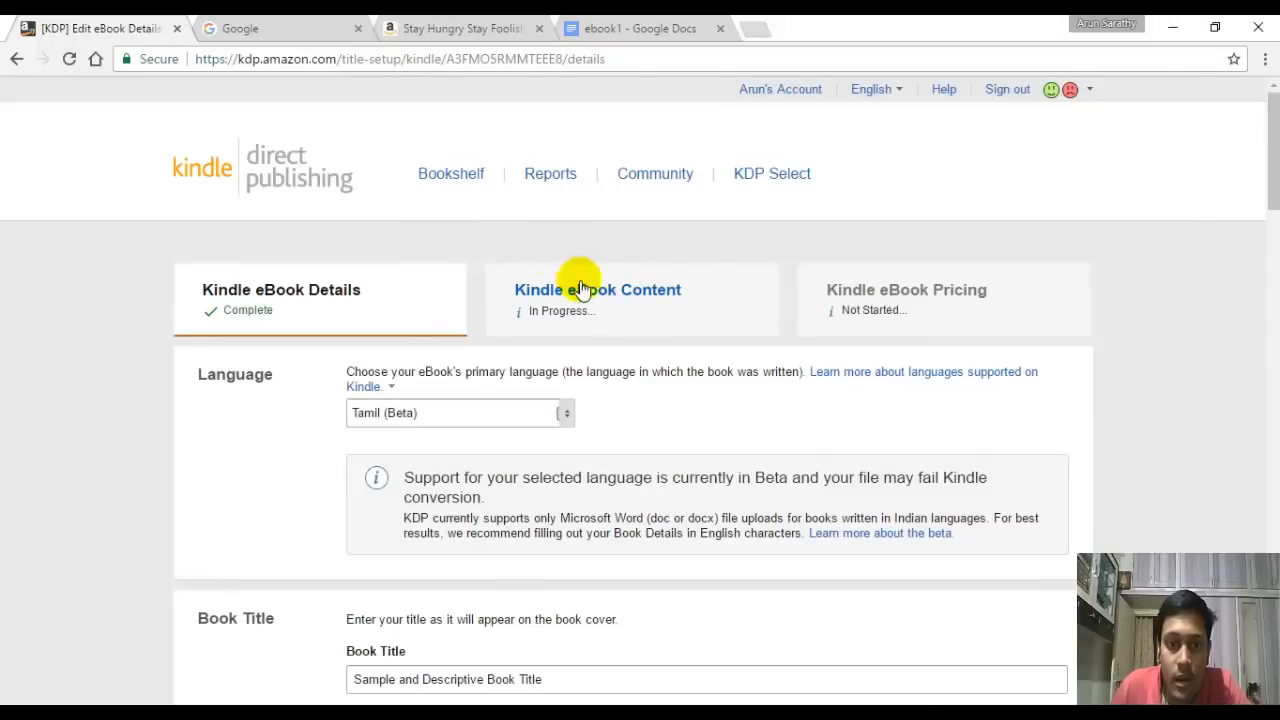
Step: Recheck the selected language on the Kindle eBook Details page and return to the Kindle eBook Content page
left_click(606, 308)
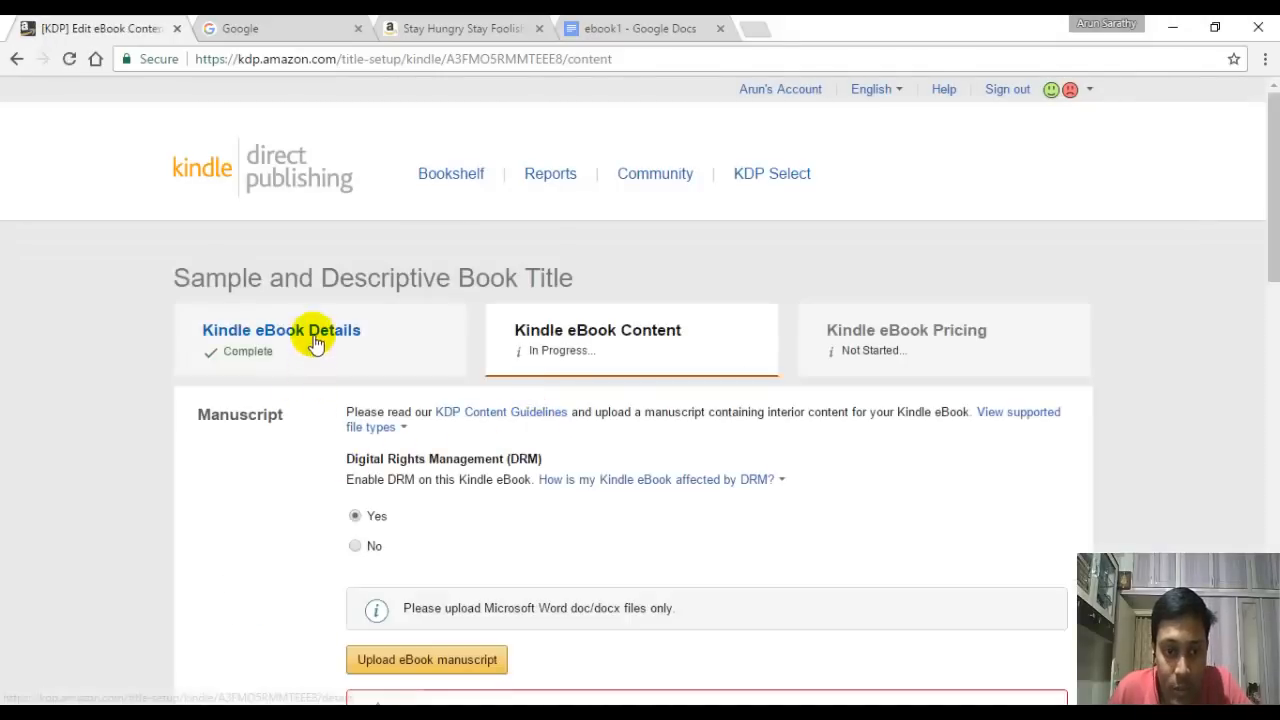
left_click(314, 334)
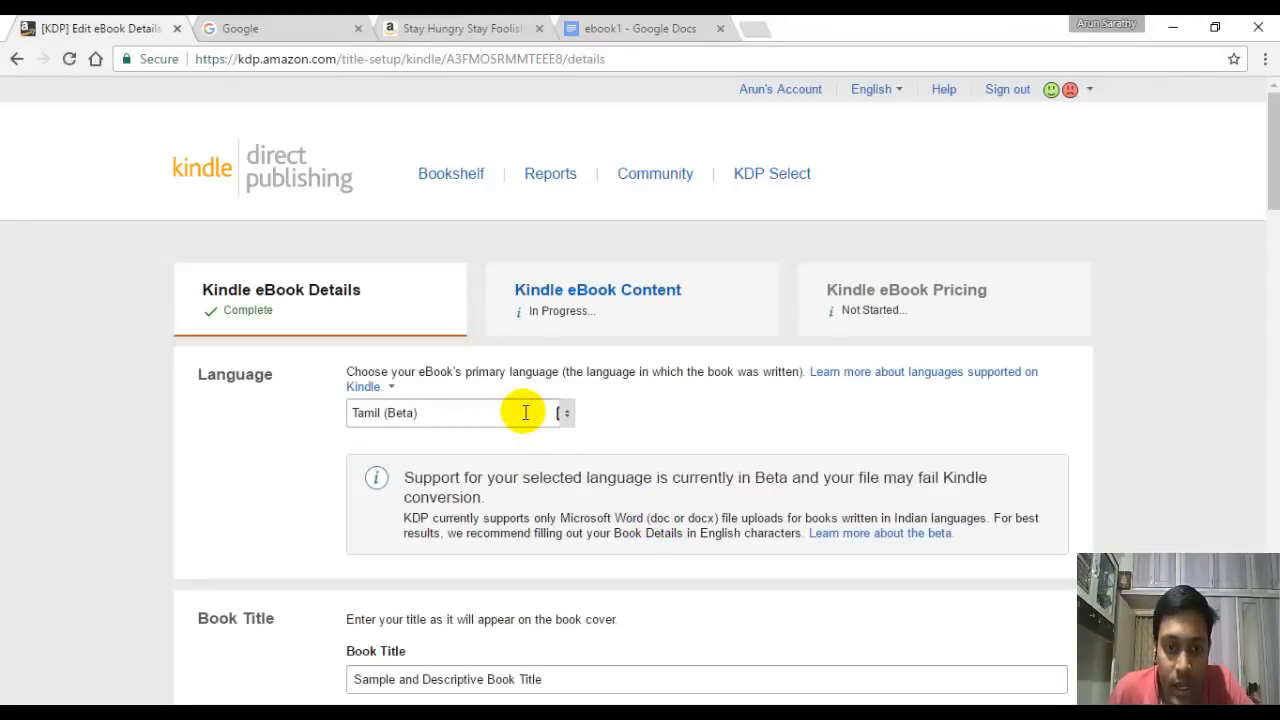
left_click(602, 305)
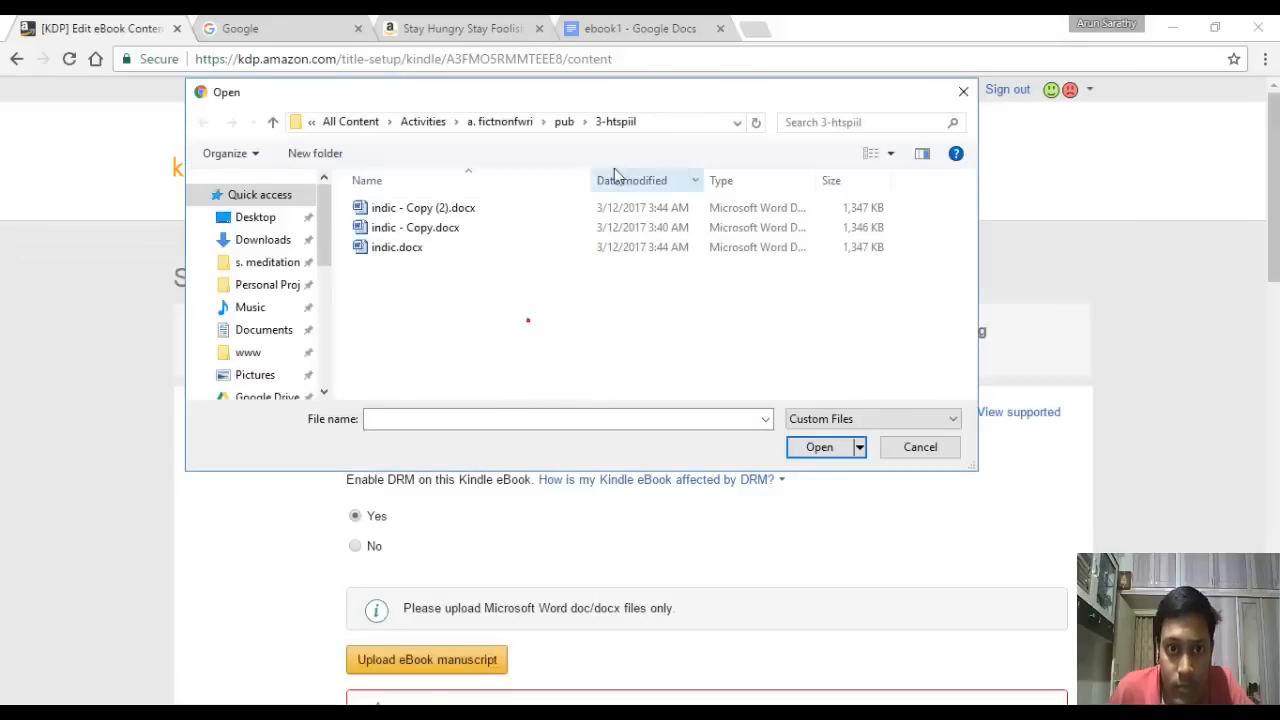
Step: Upload 101 Golden Tamil Sayings.docx from the 2-1stTamil folder as the eBook manuscript, and save and continue to pricing
left_click(564, 121)
double_click(396, 230)
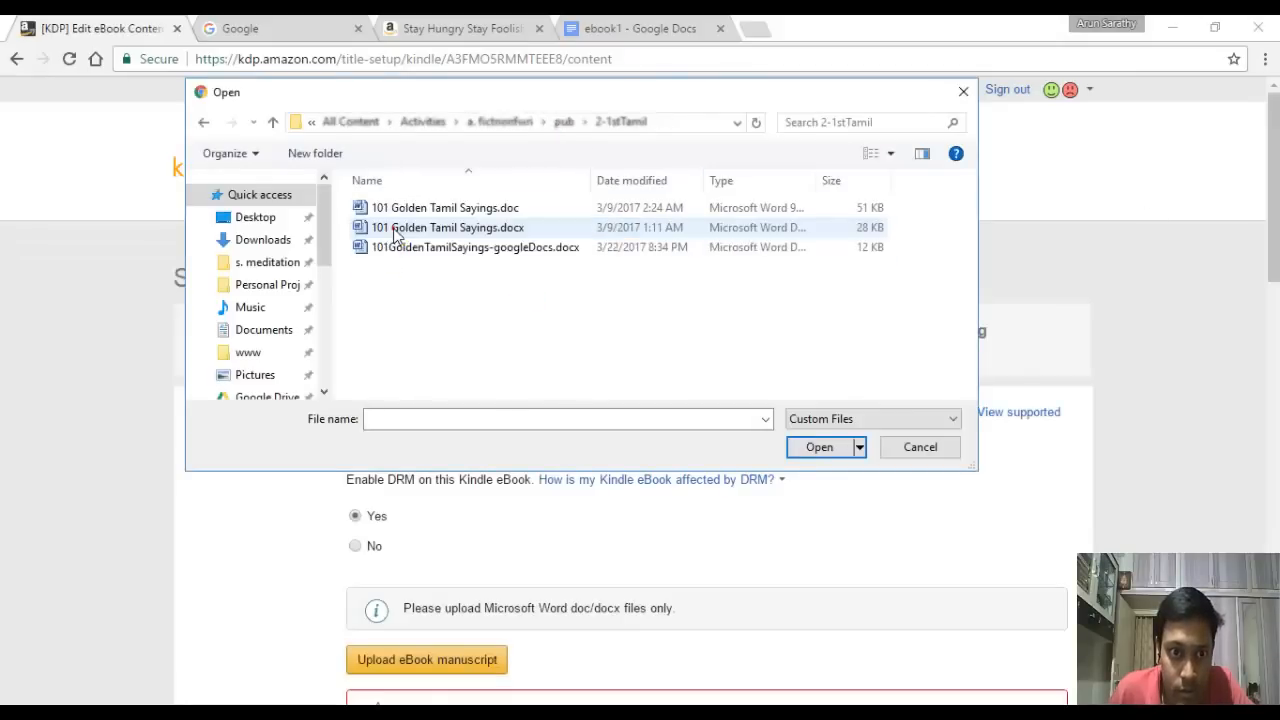
left_click(470, 211)
left_click(478, 228)
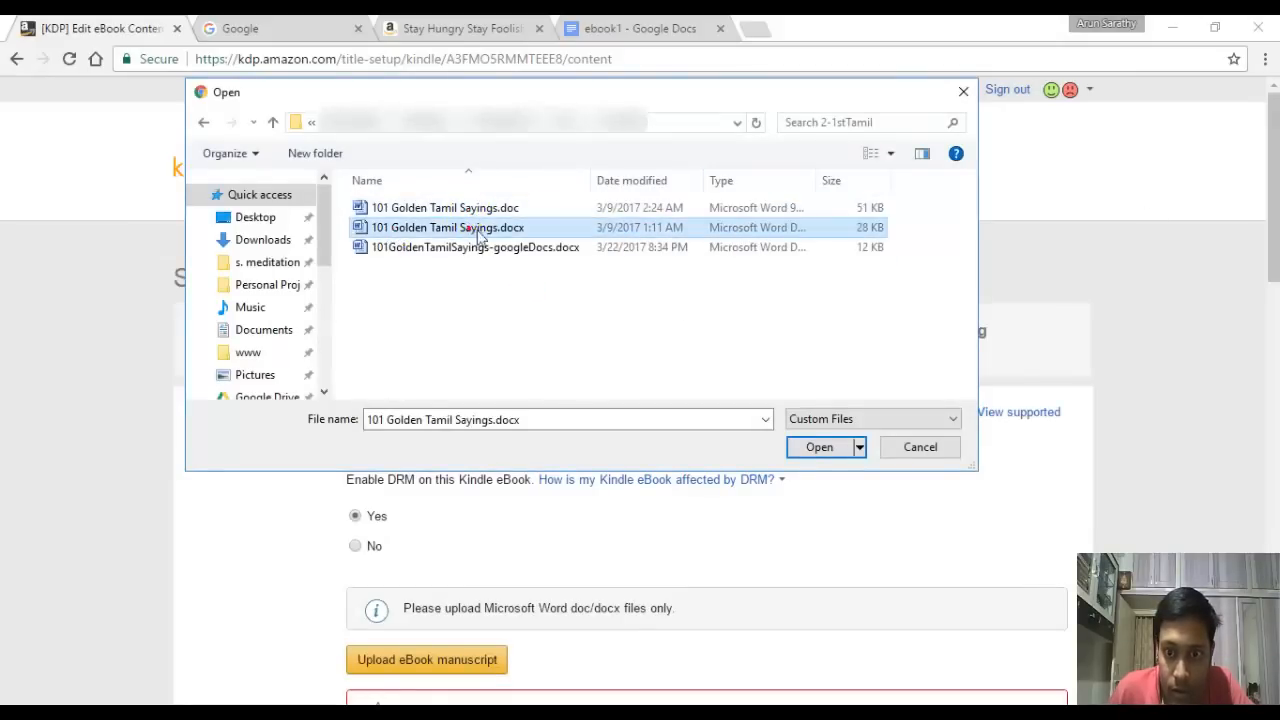
left_click(817, 447)
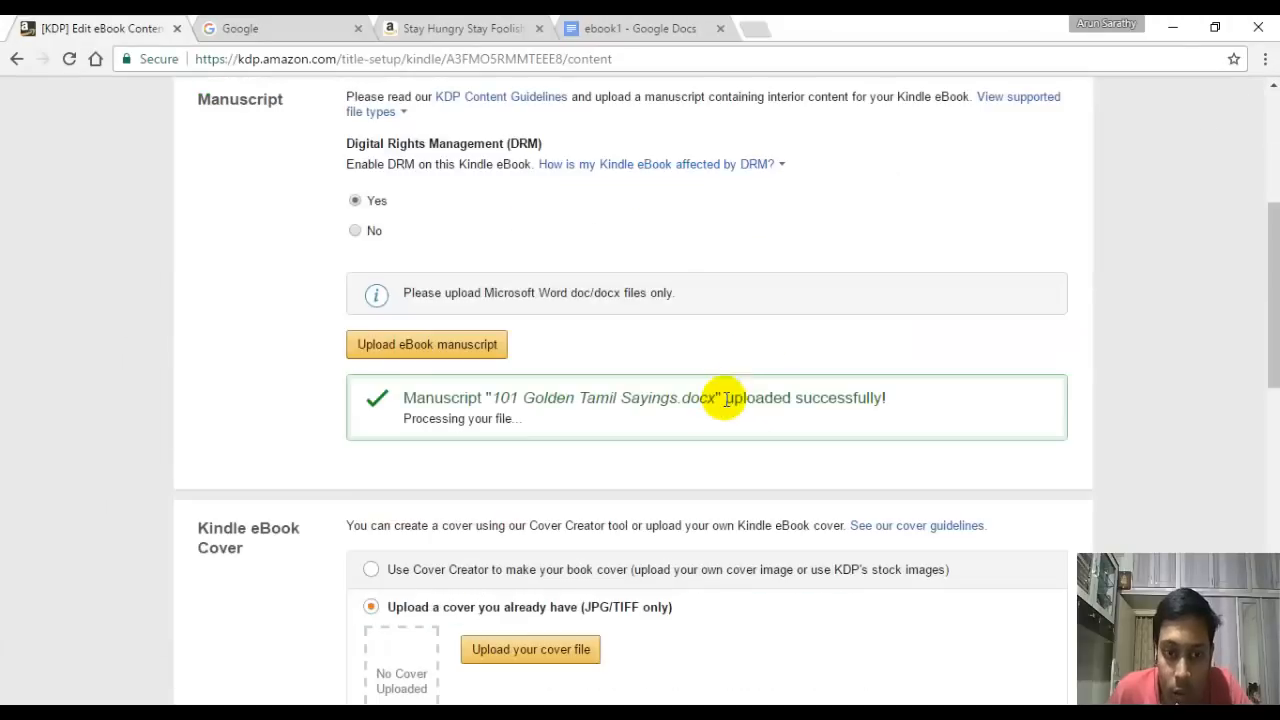
scroll(734, 387, "down", 10)
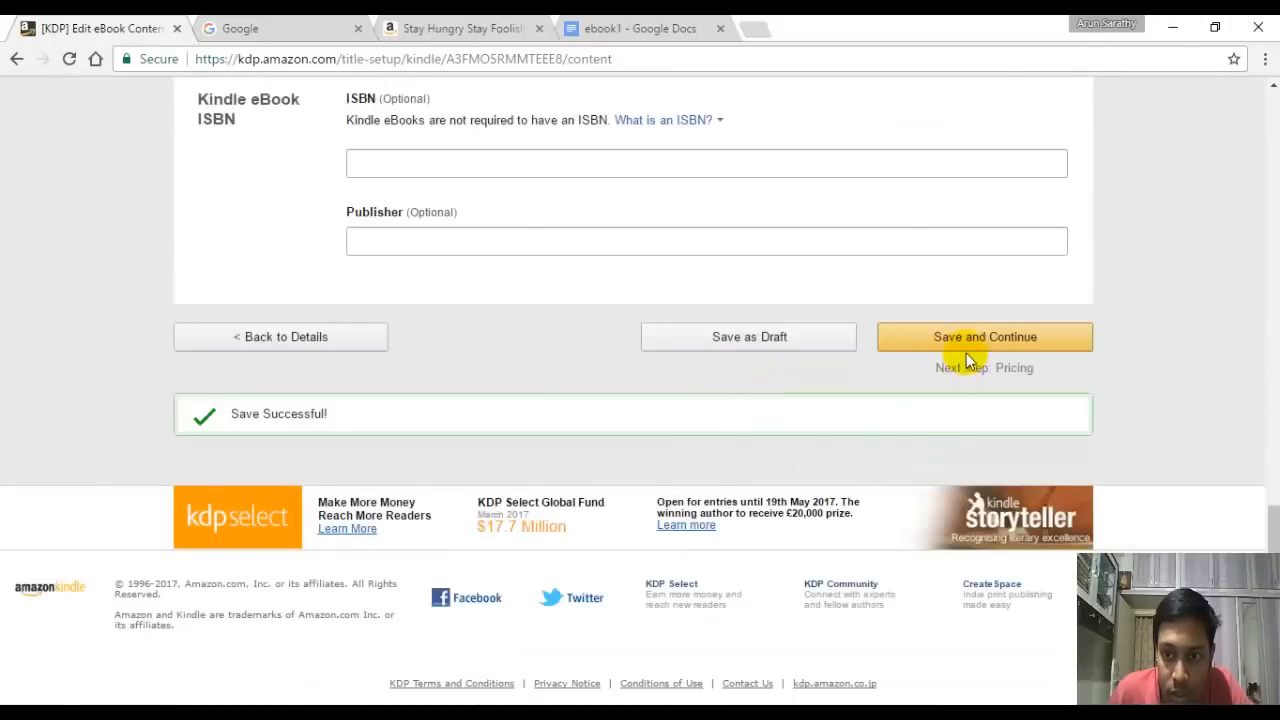
left_click(958, 345)
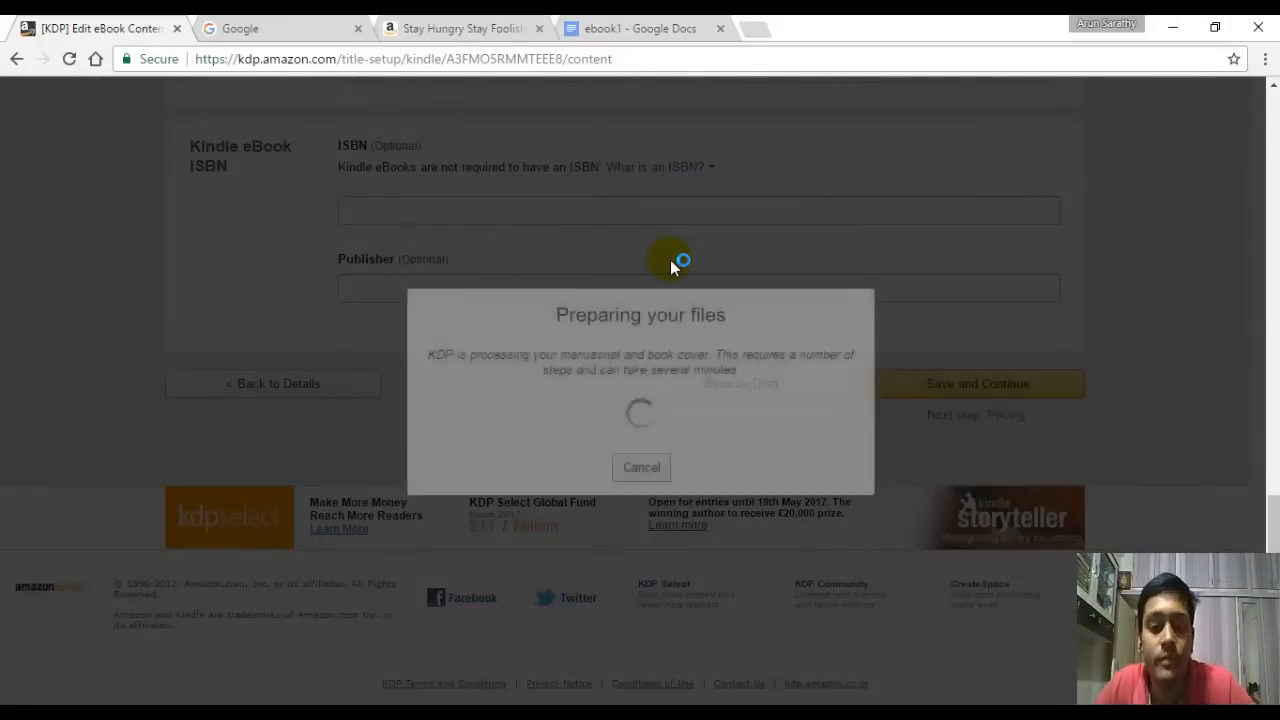
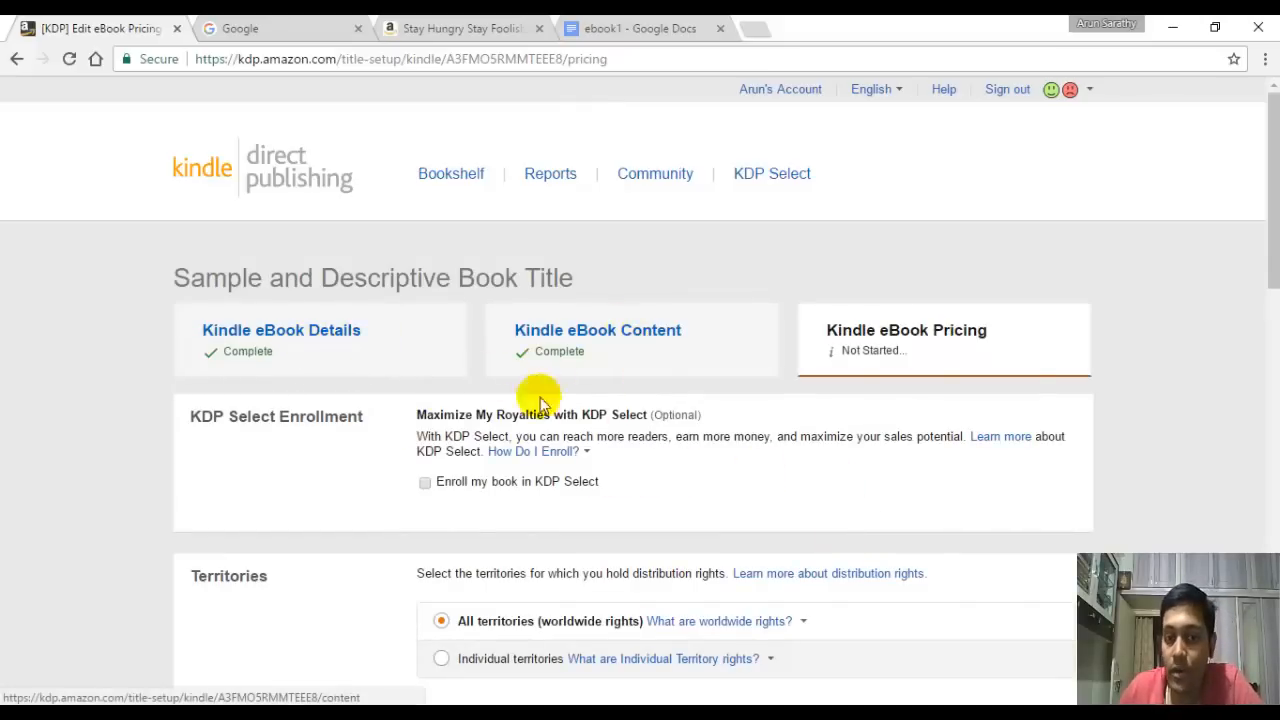
Step: Look over the KDP Select enrollment, territories, and royalty and pricing sections of the pricing page
scroll(740, 410, "down", 2)
scroll(740, 410, "down", 1)
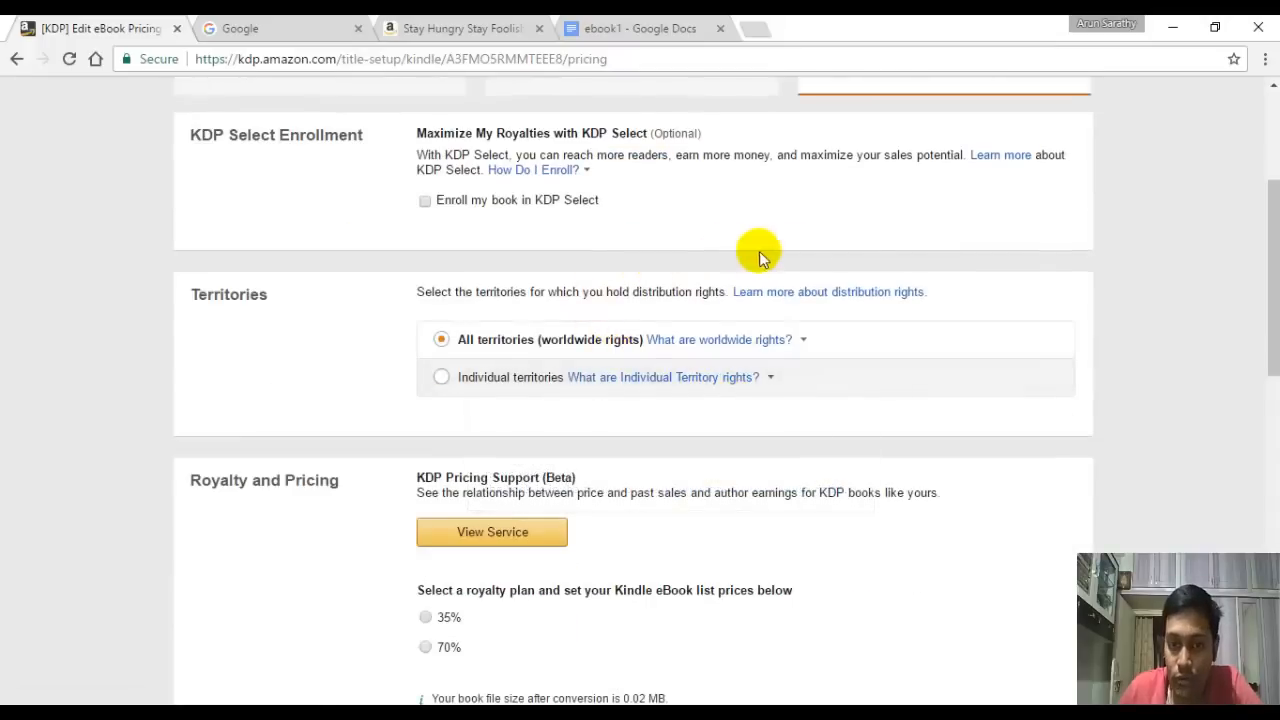
scroll(750, 300, "up", 3)
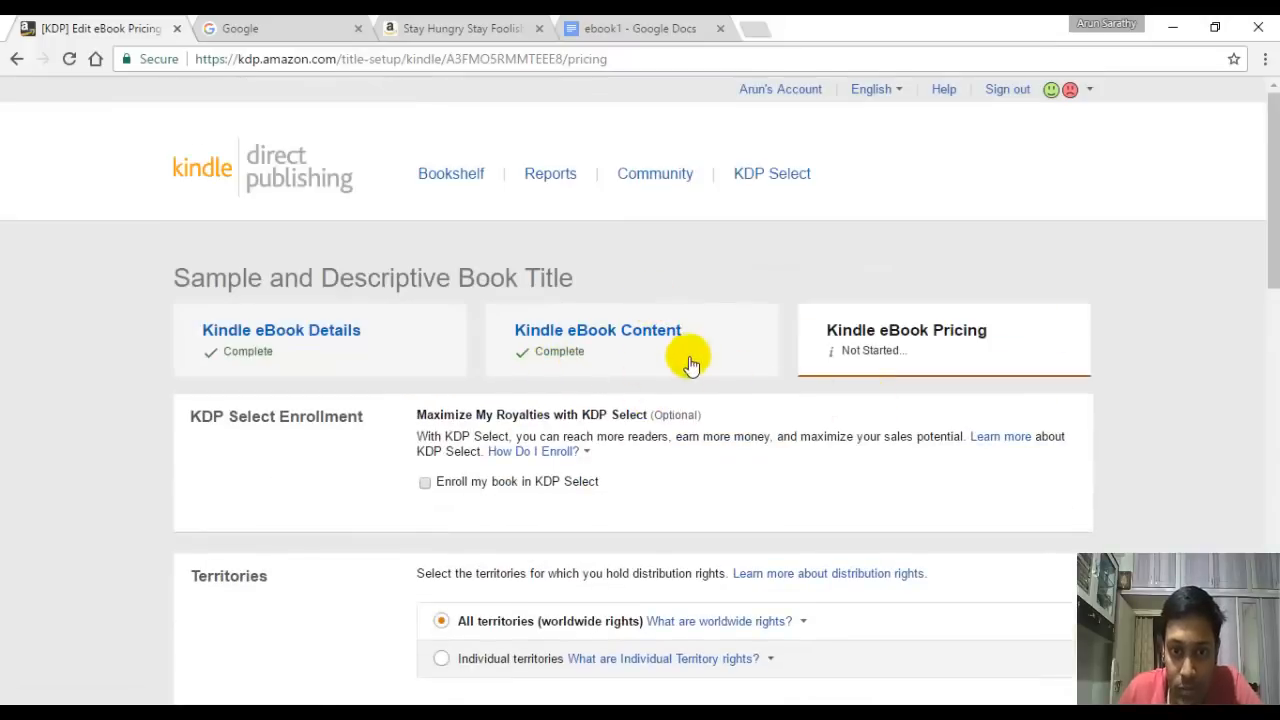
Step: Return to the Kindle eBook Content page and check the manuscript upload status and the downloadable preview options
left_click(678, 334)
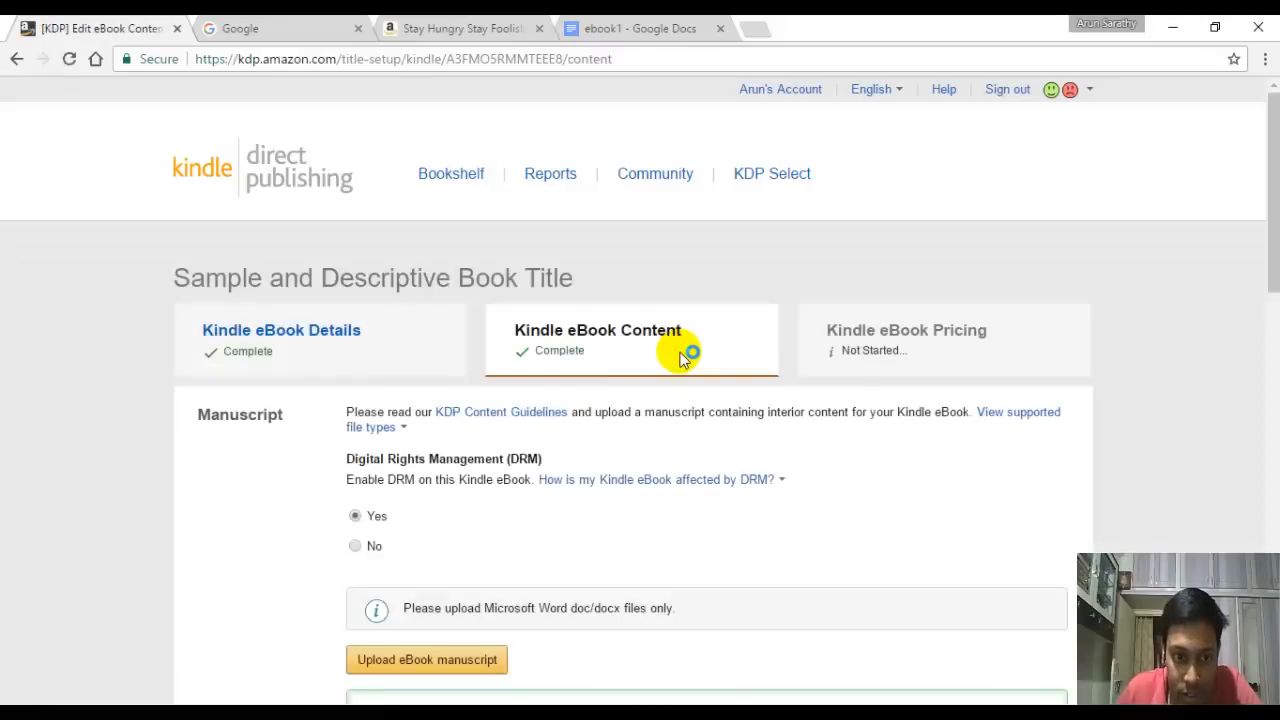
scroll(670, 362, "down", 2)
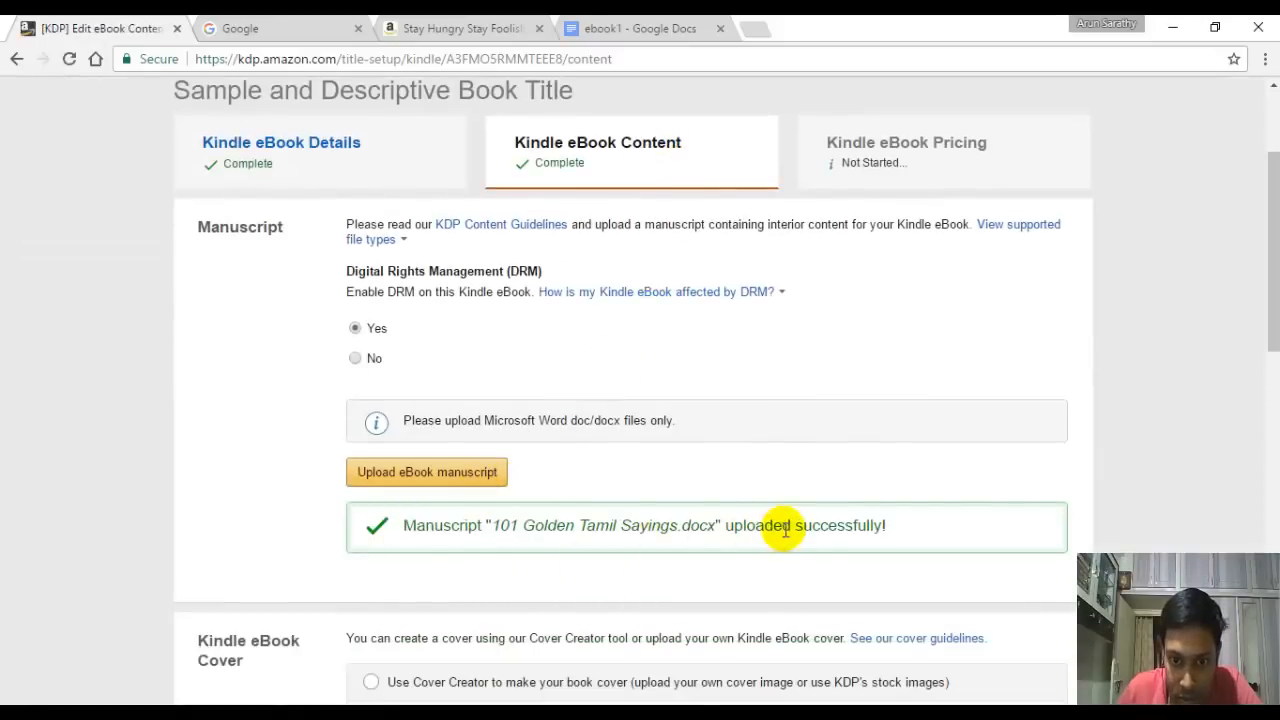
scroll(754, 491, "down", 7)
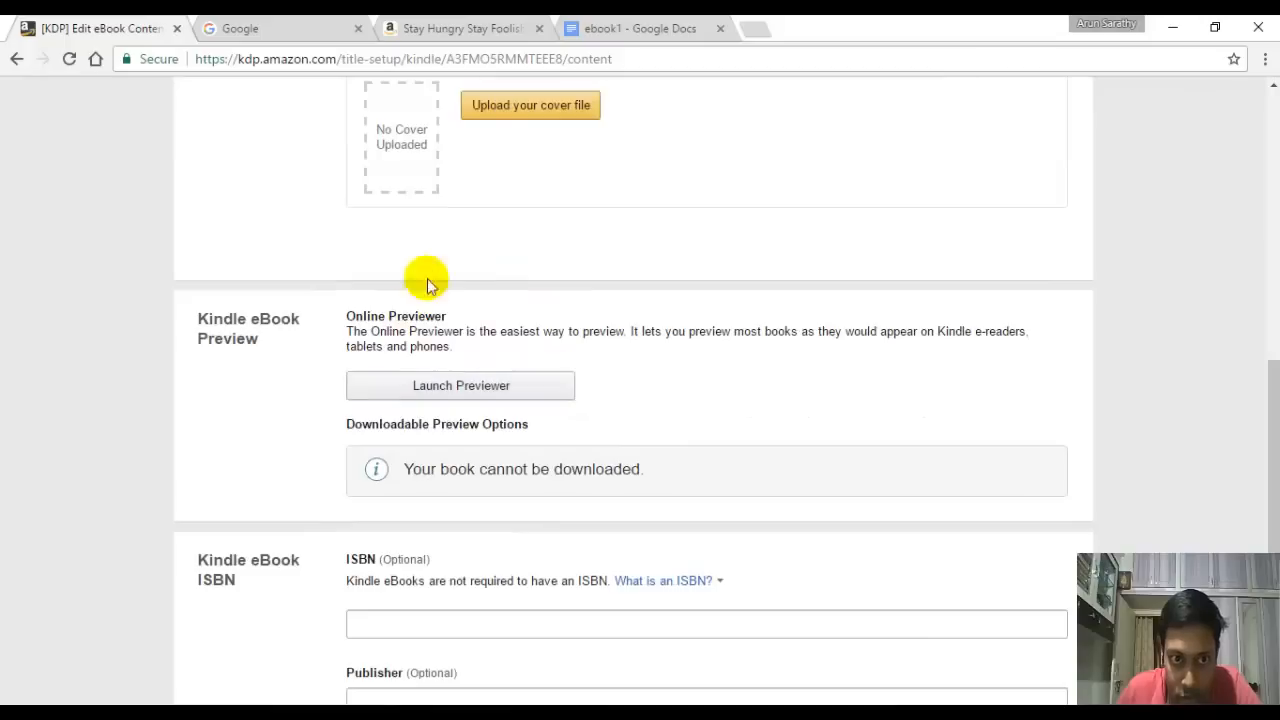
scroll(500, 257, "down", 1)
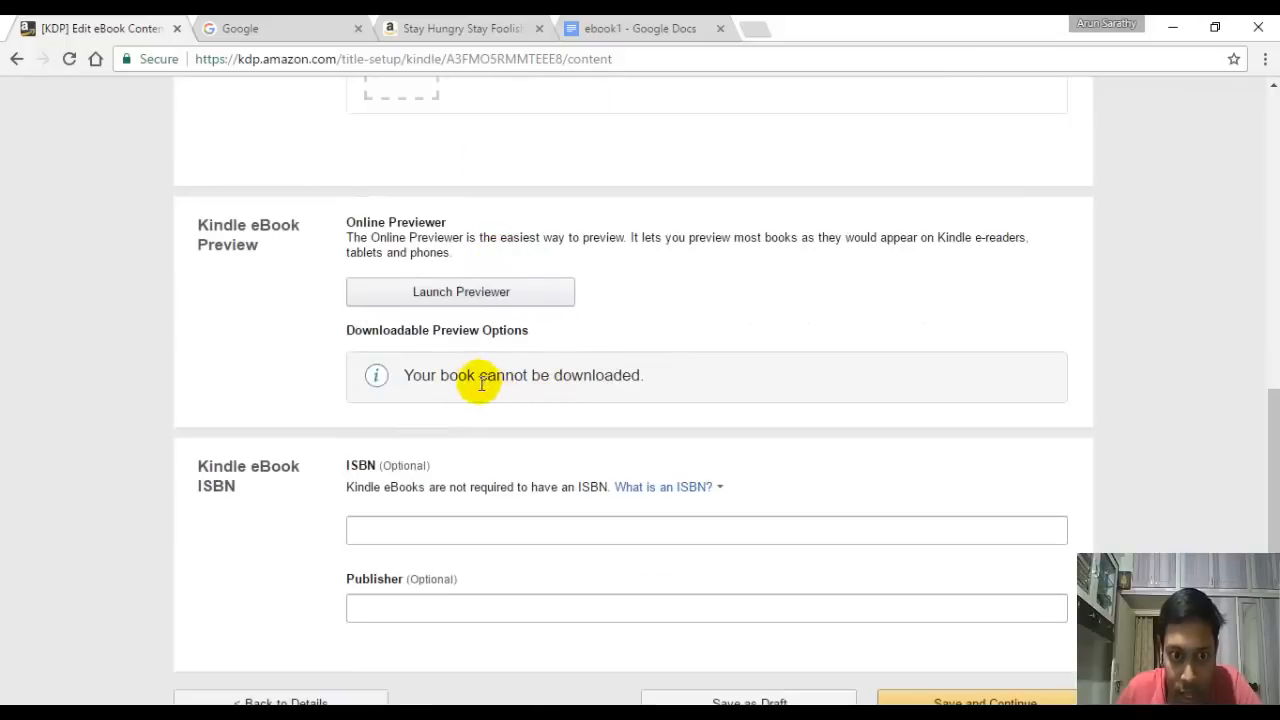
left_click_drag(398, 375, 675, 390)
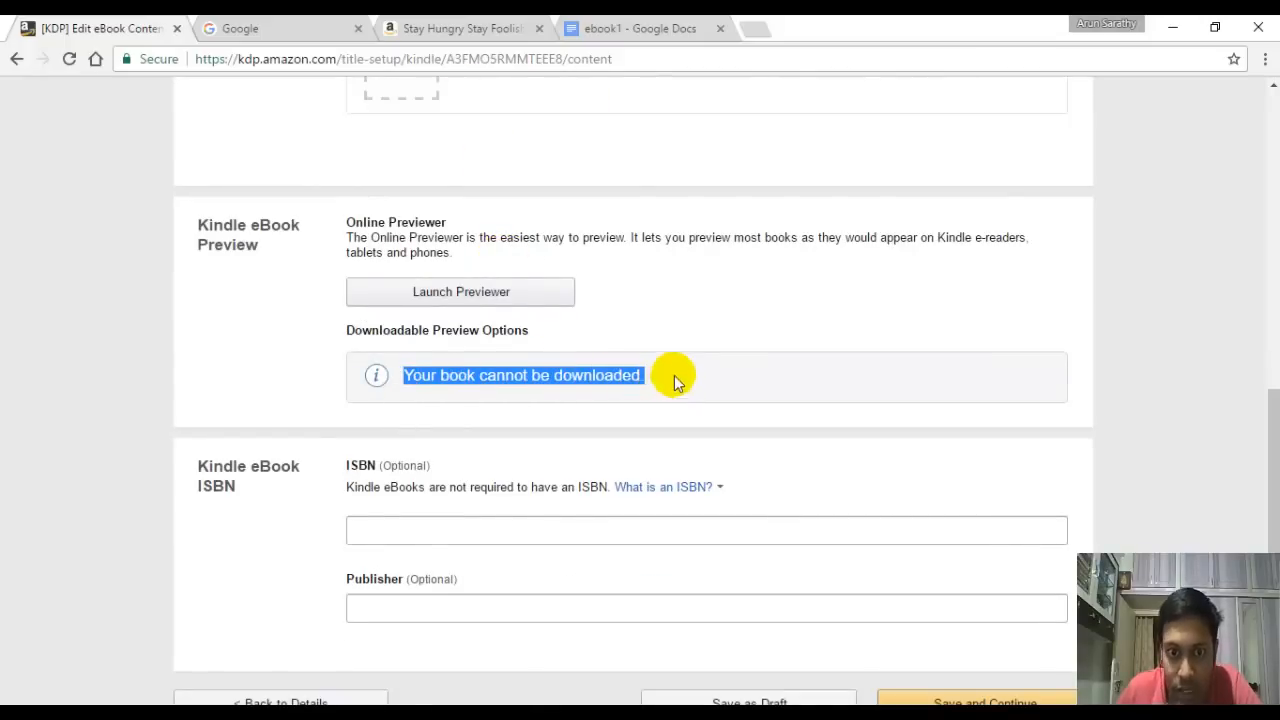
left_click(673, 374)
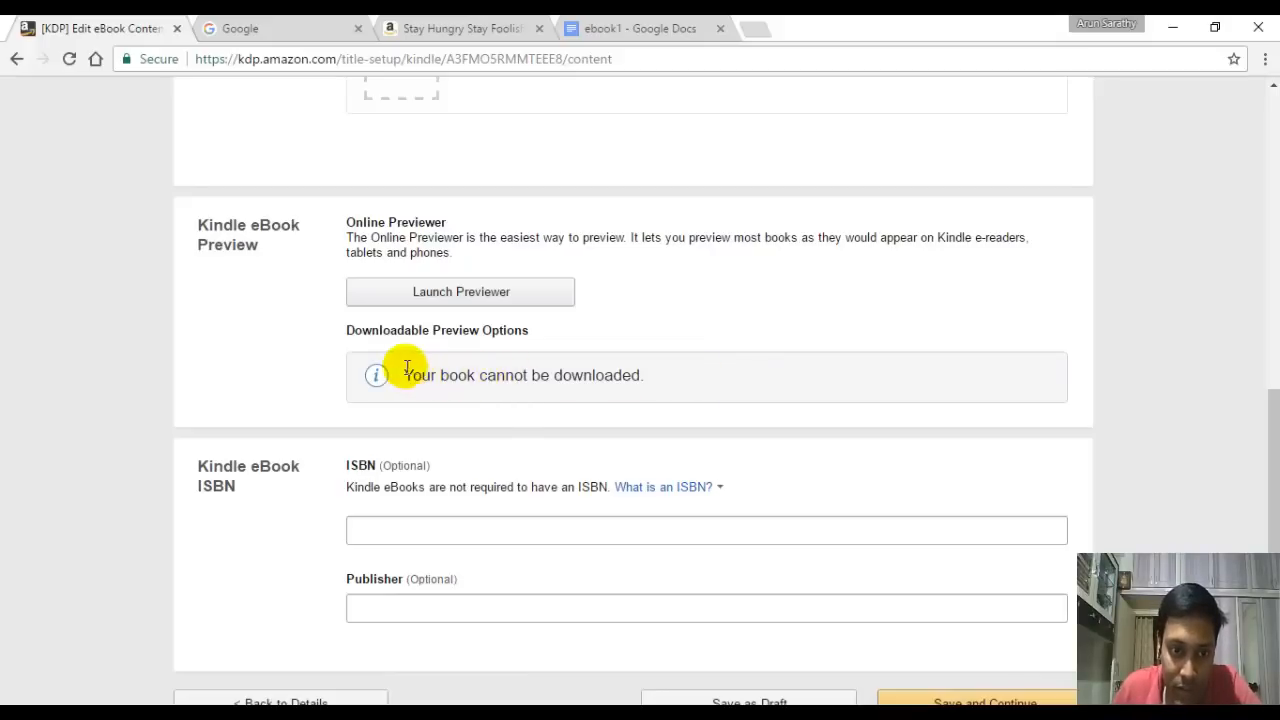
left_click_drag(402, 372, 645, 381)
left_click(645, 381)
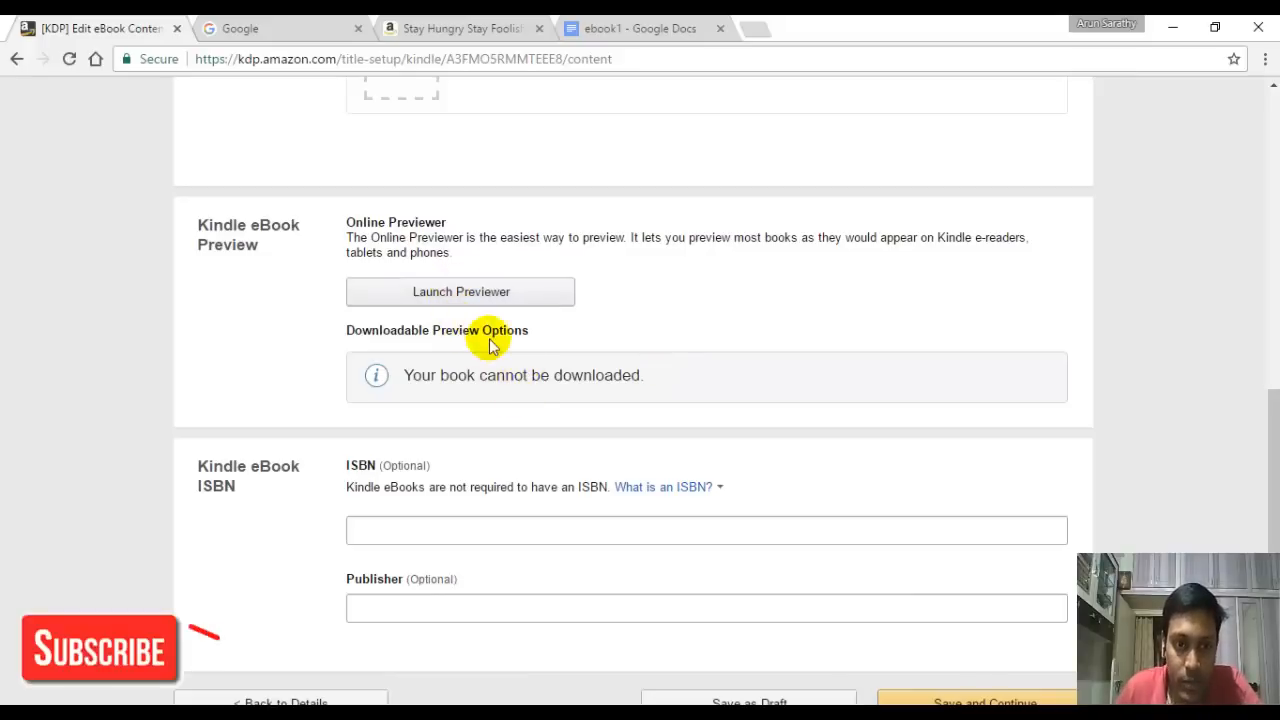
Step: Launch the online previewer and page through the book's title, introduction, copyright and disclaimer pages
left_click(449, 299)
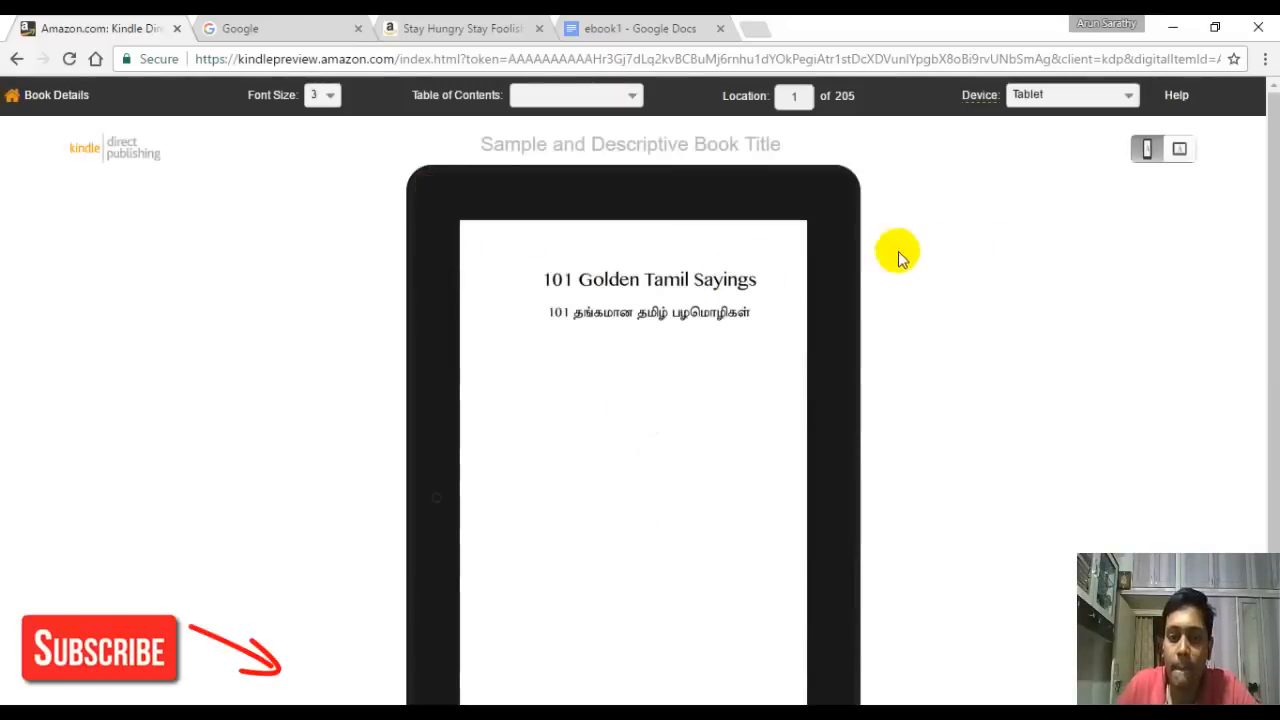
mouse_move(841, 532)
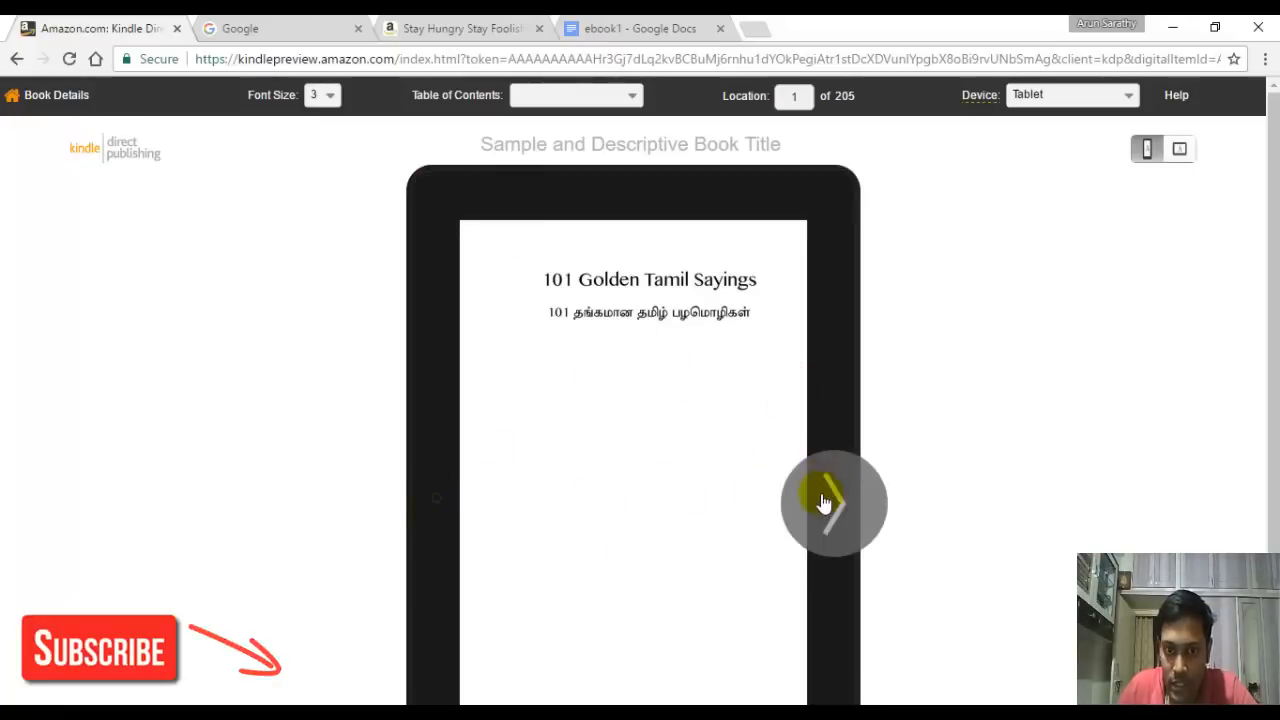
left_click(838, 500)
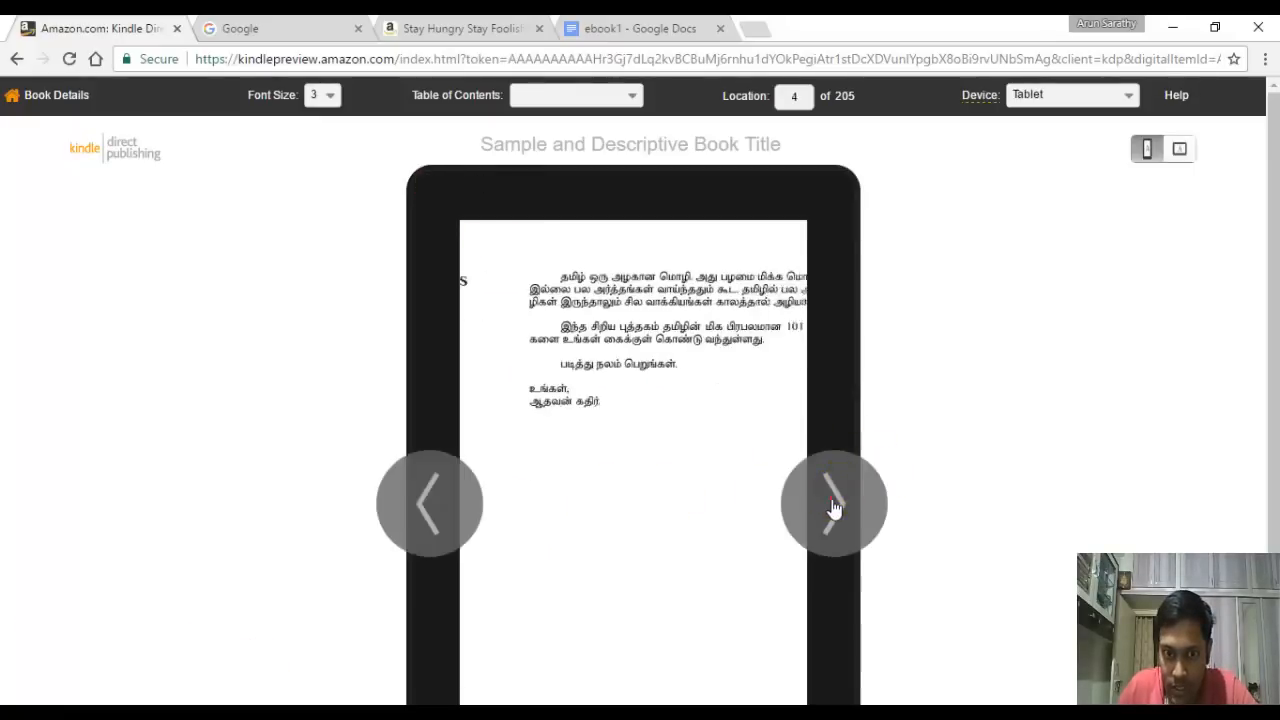
left_click(832, 502)
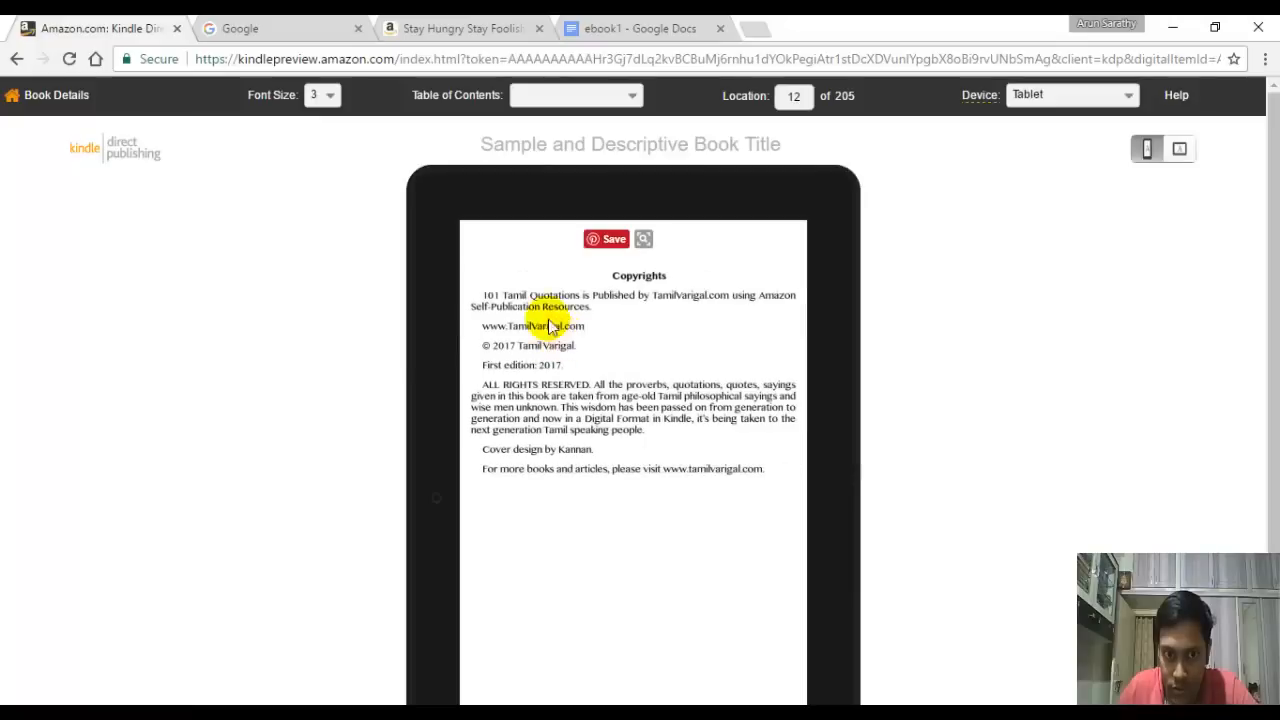
left_click(846, 497)
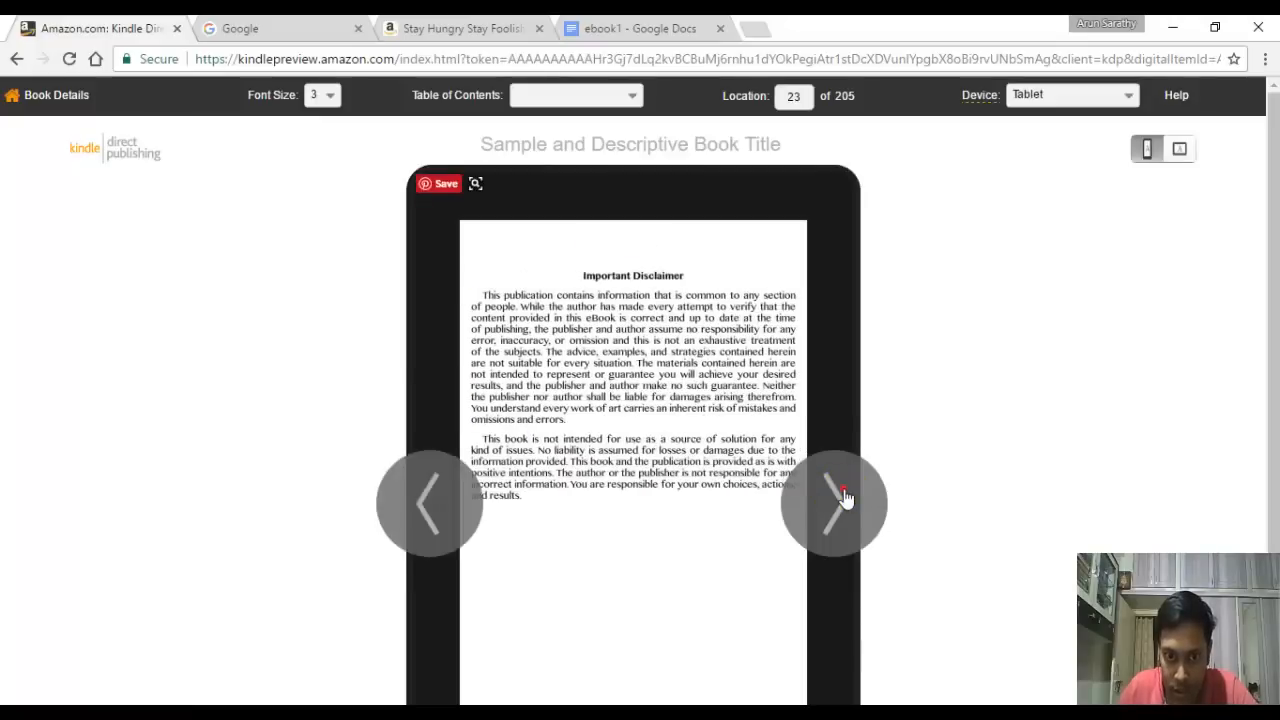
left_click(843, 497)
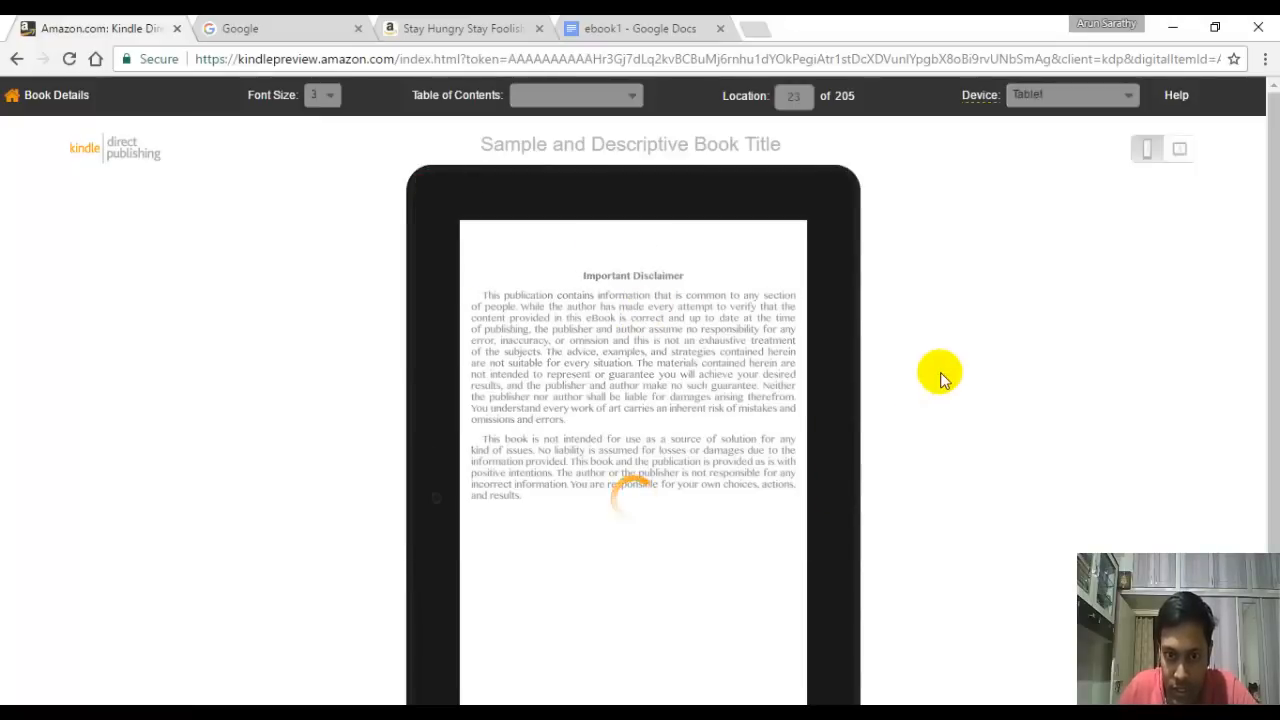
Step: Page through the numbered Tamil sayings to the closing page, and go back to the start of the list
scroll(940, 373, "up", 2)
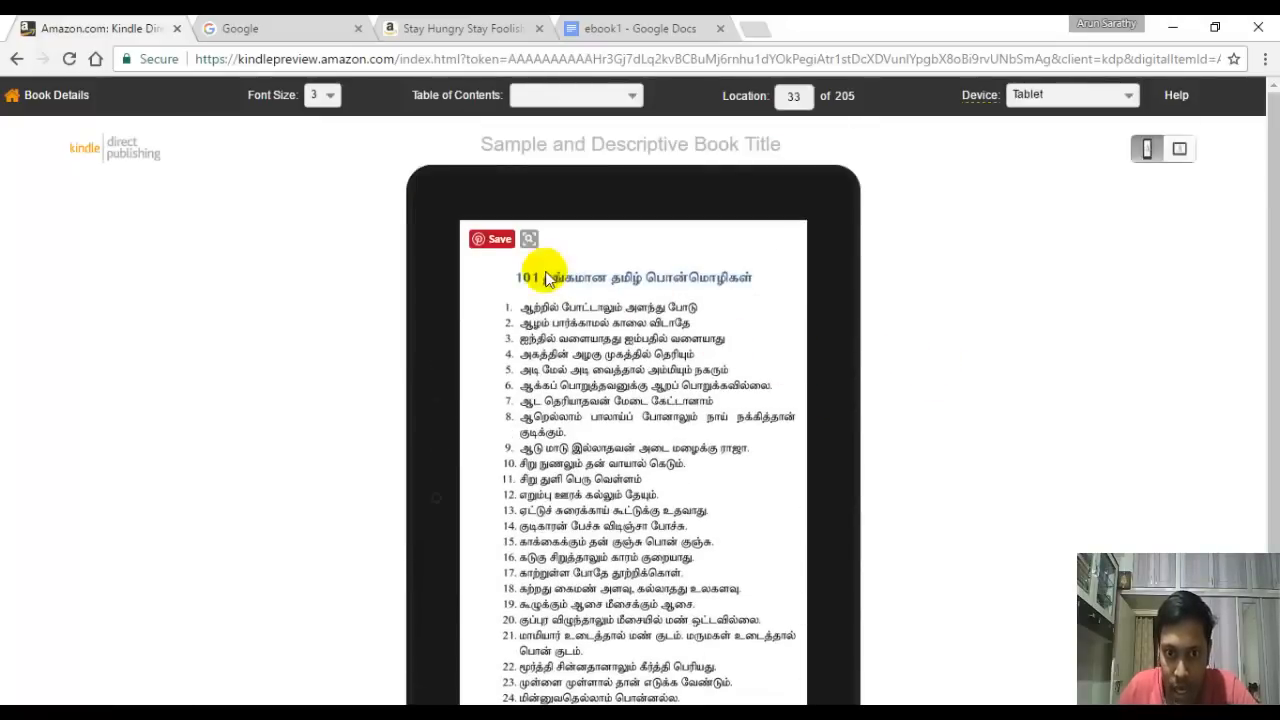
scroll(752, 393, "down", 1)
left_click(838, 404)
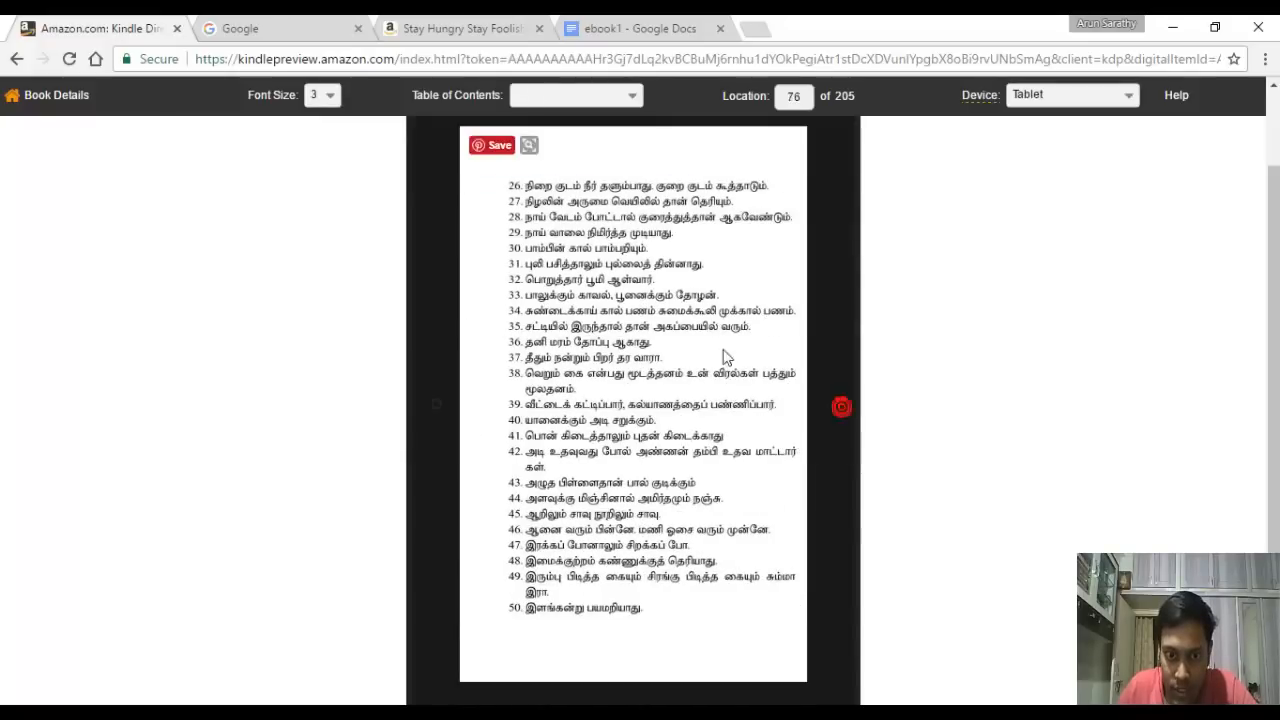
left_click(818, 400)
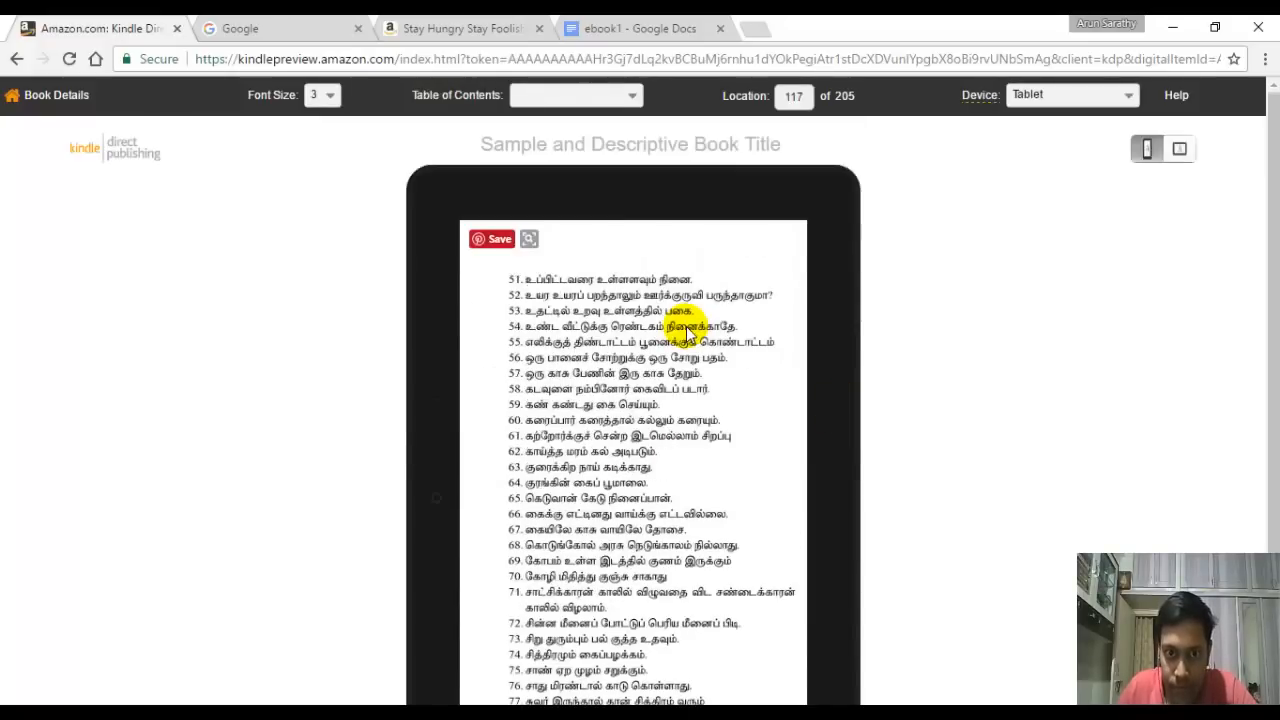
scroll(686, 331, "down", 1)
left_click(840, 392)
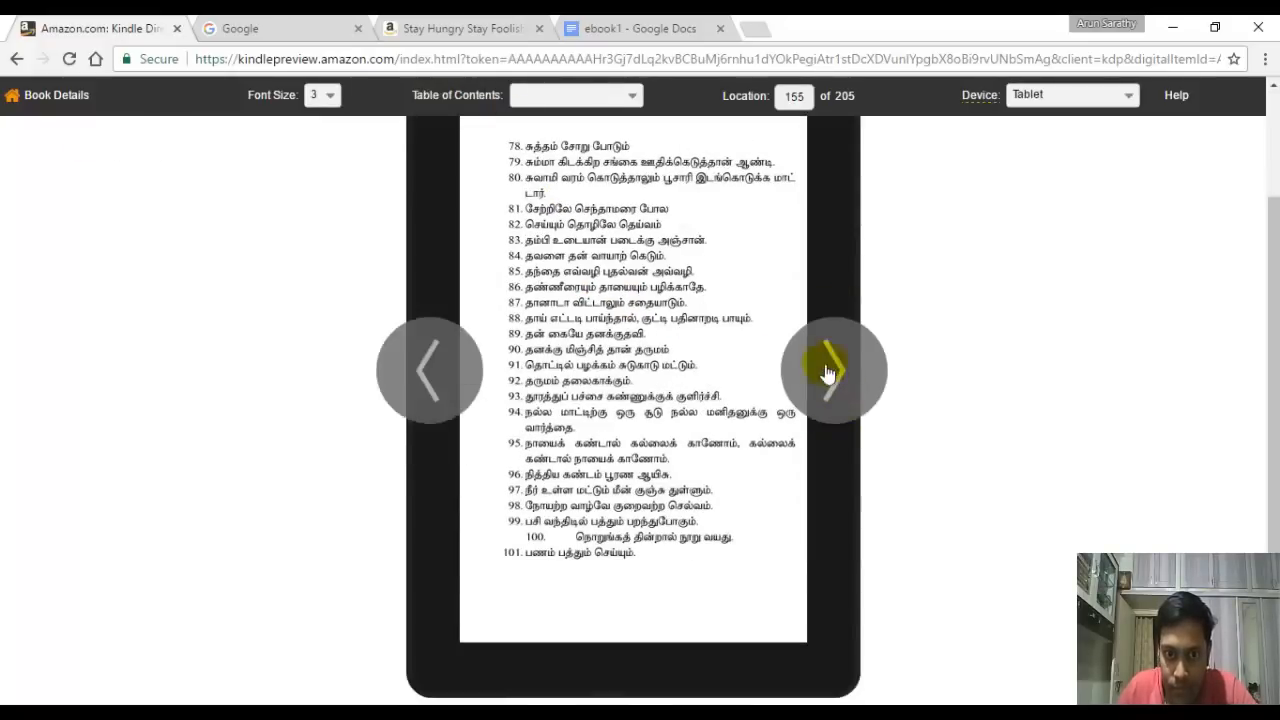
left_click(828, 368)
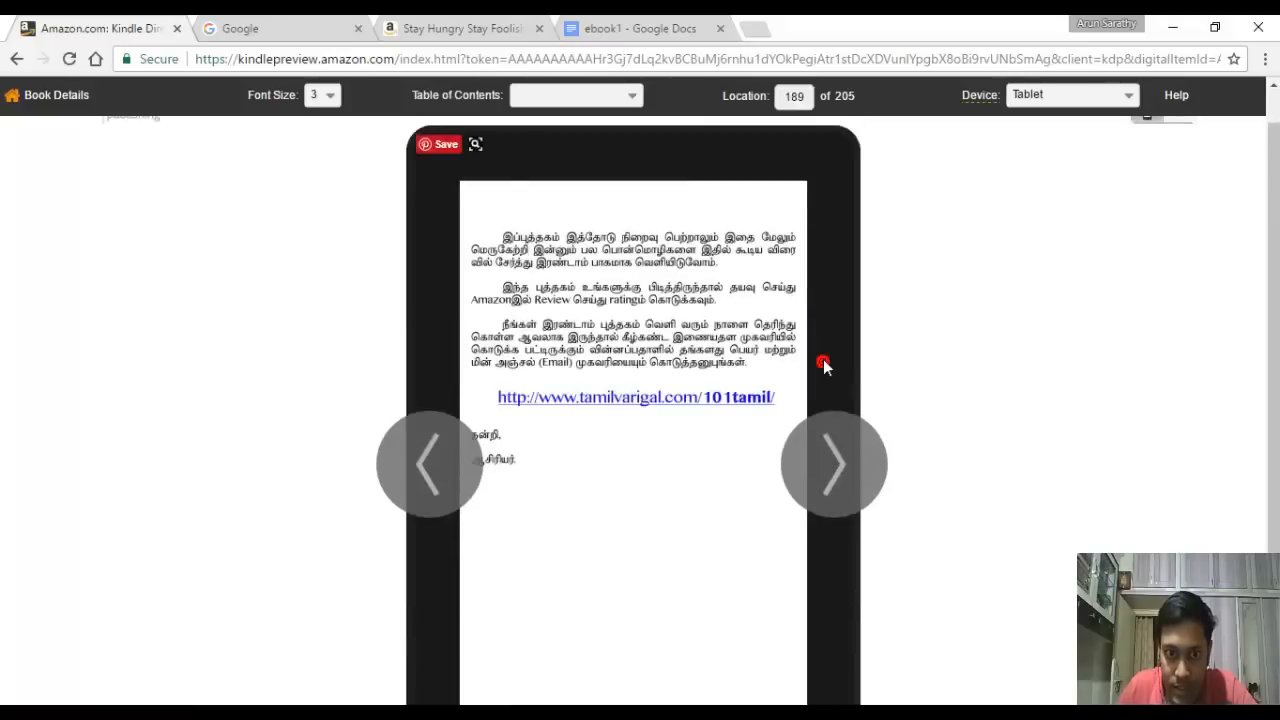
left_click(430, 455)
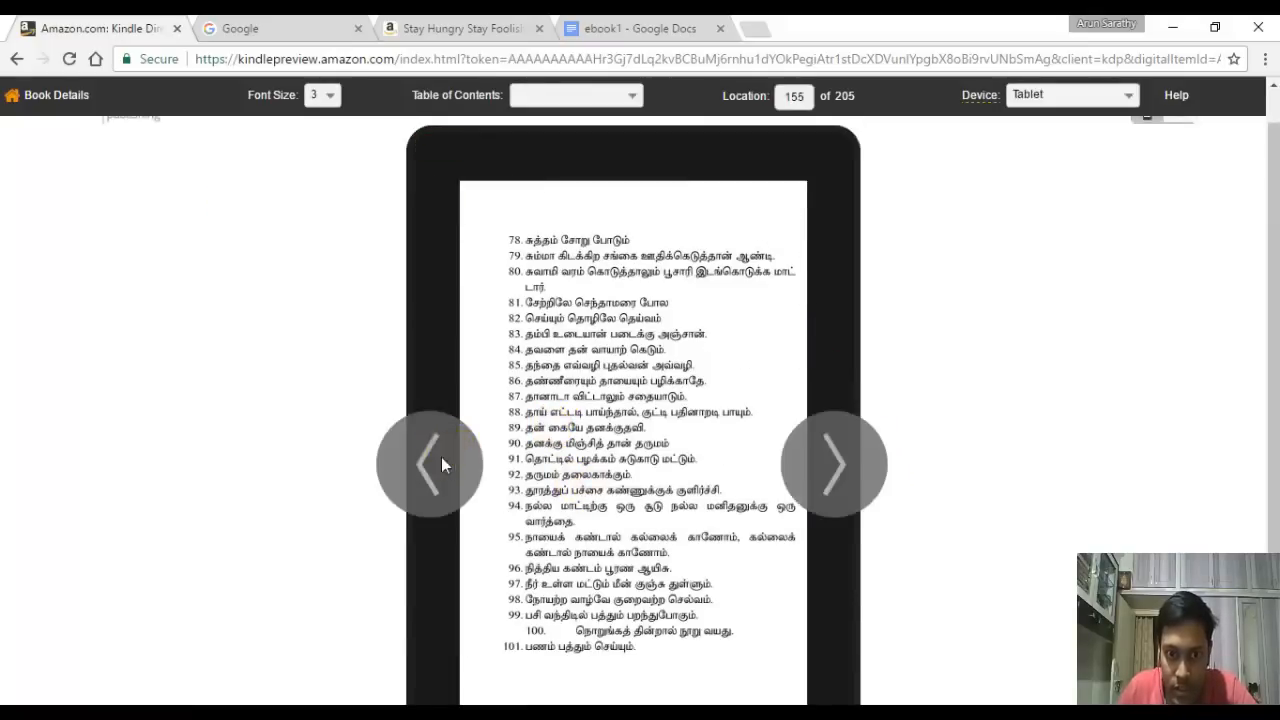
left_click(441, 457)
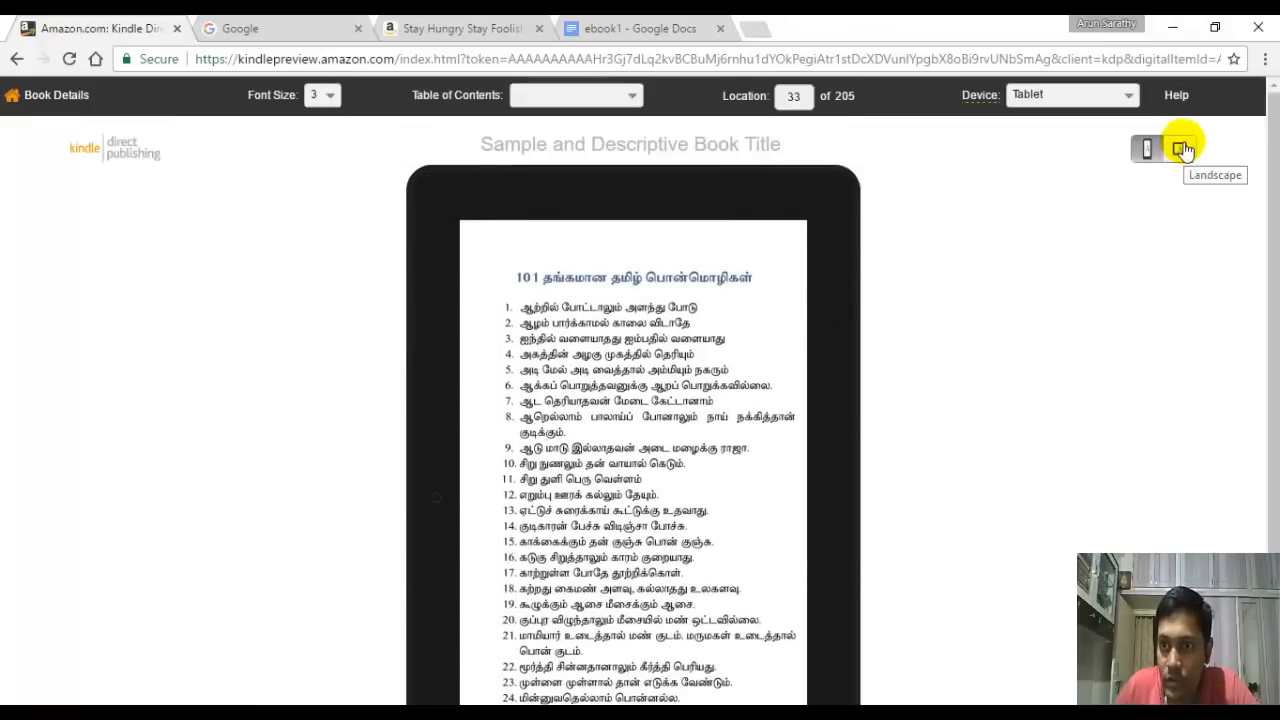
Step: Preview the sayings in landscape orientation, checking the following page and returning to the first page of the list
left_click(1183, 150)
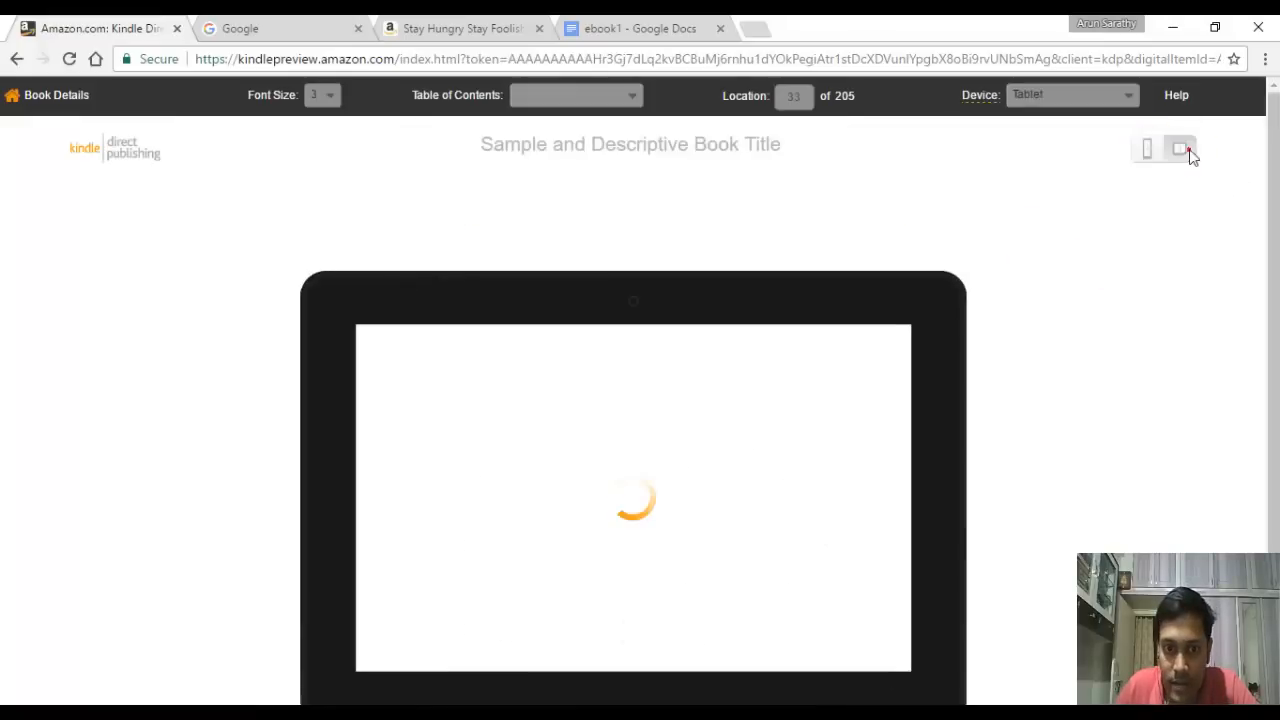
scroll(950, 457, "down", 1)
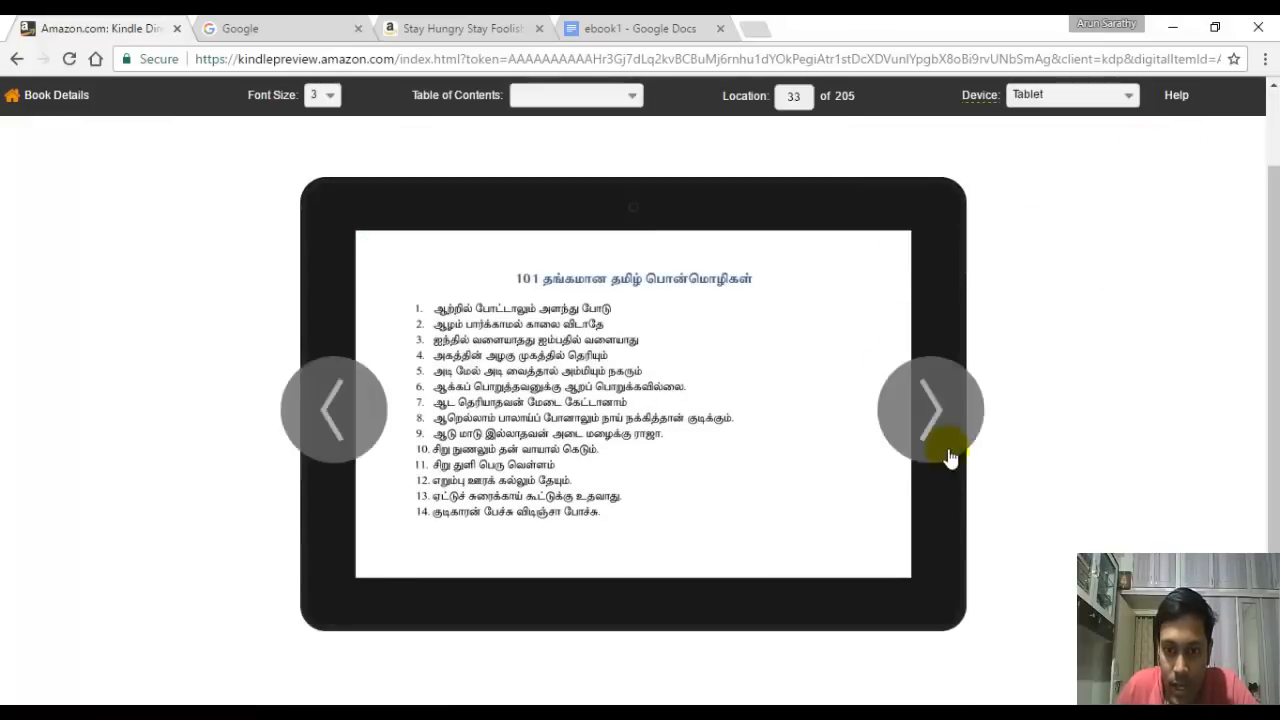
left_click(946, 410)
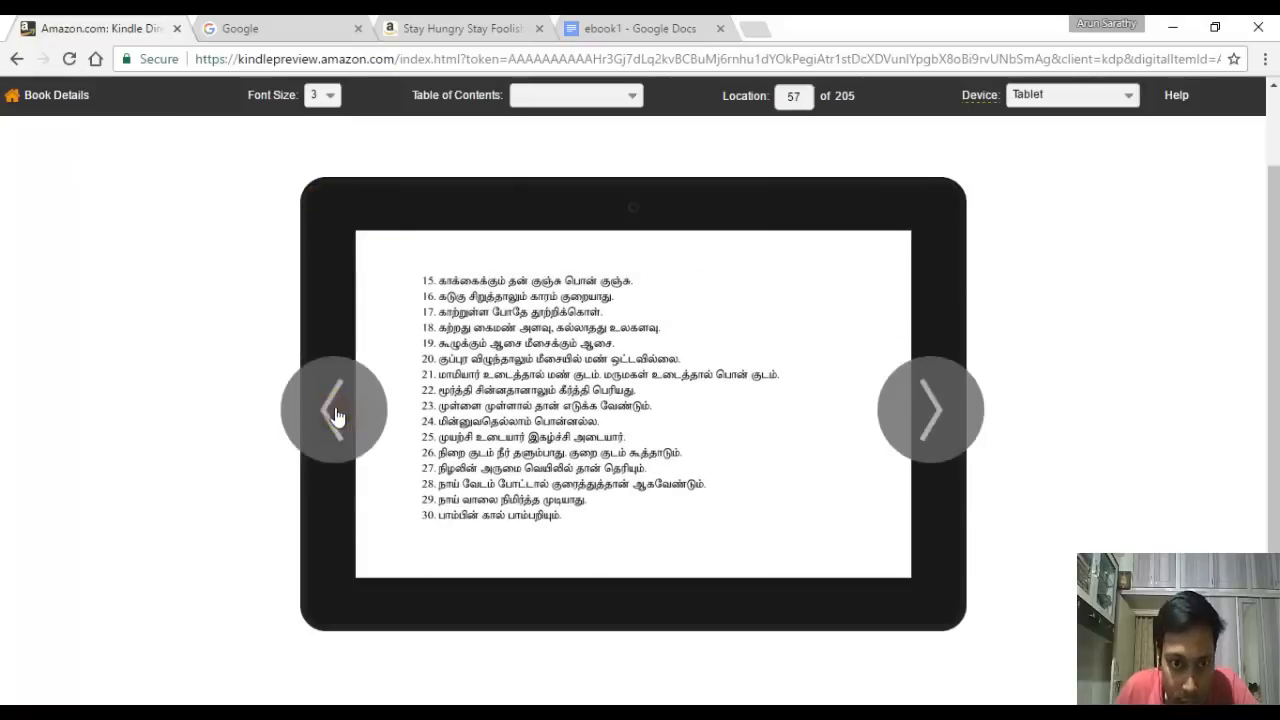
left_click(336, 412)
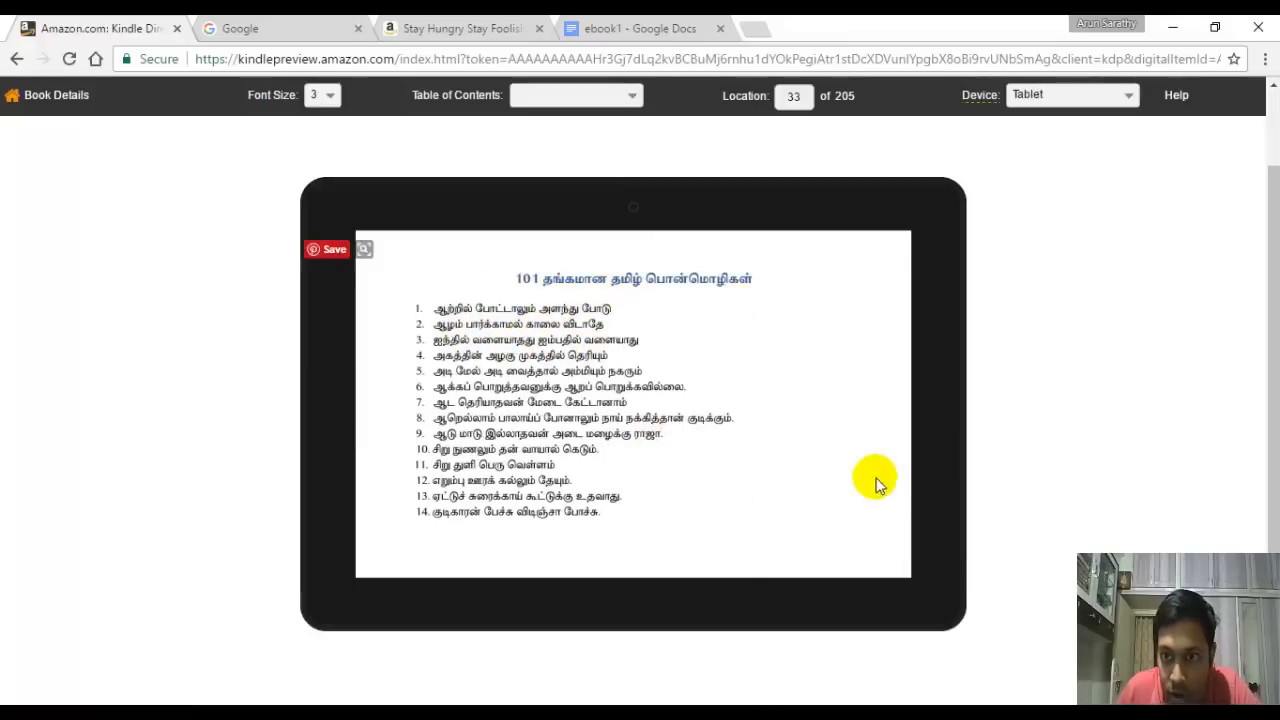
Step: Leave the previewer for the Kindle eBook Content page, and save and continue to Kindle eBook Pricing
left_click(76, 100)
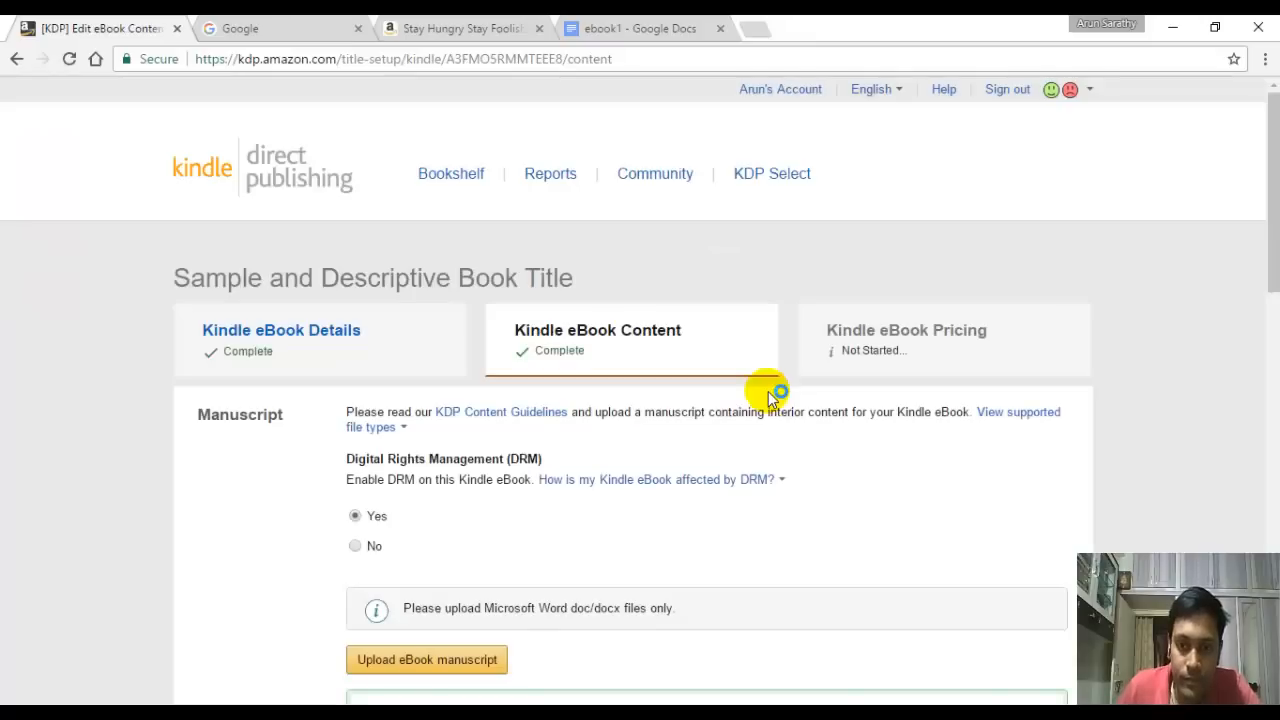
scroll(886, 340, "down", 1)
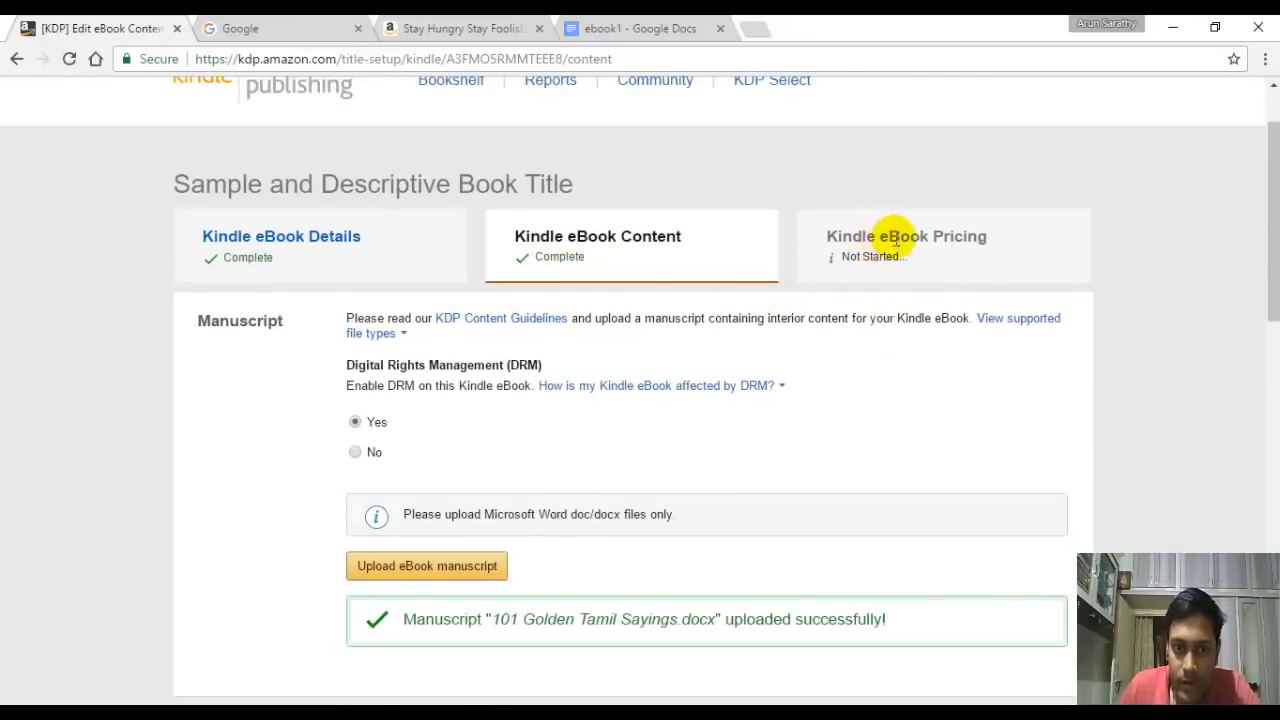
scroll(880, 300, "down", 15)
left_click(957, 380)
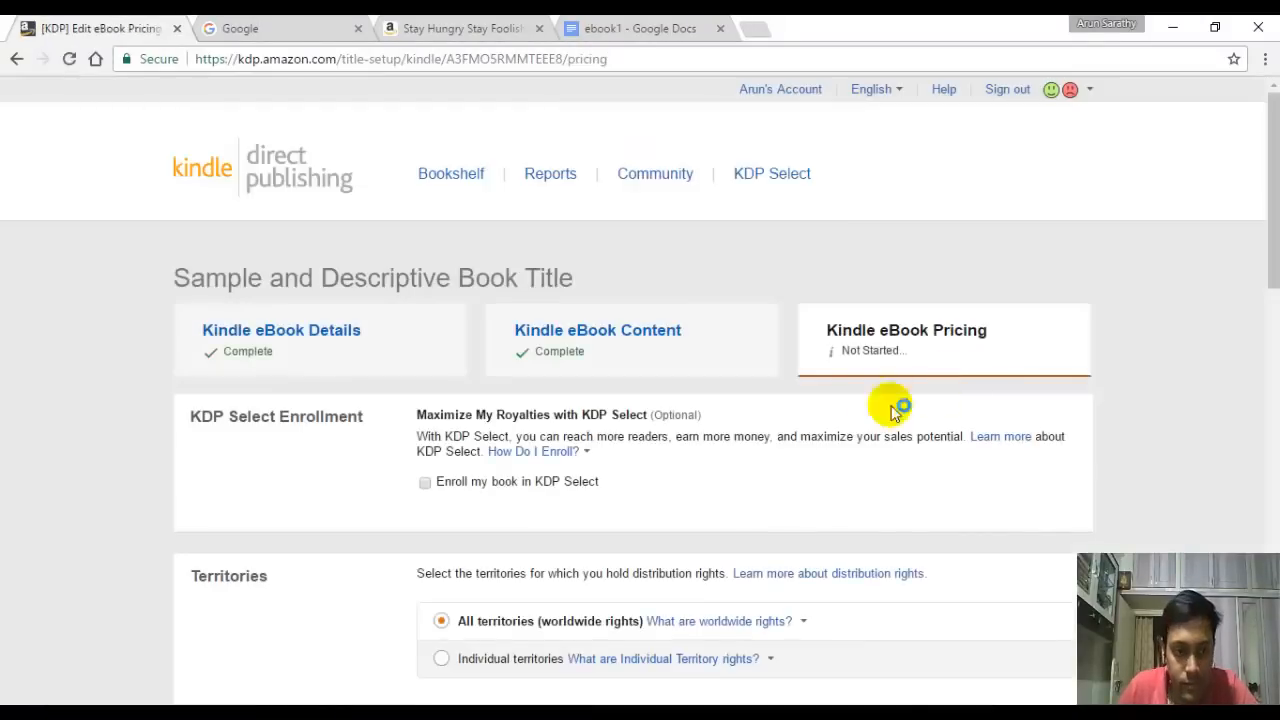
Step: Survey the whole pricing page from KDP Select enrollment to the terms and conditions, and examine the enrollment option
scroll(374, 425, "down", 1)
scroll(343, 343, "down", 1)
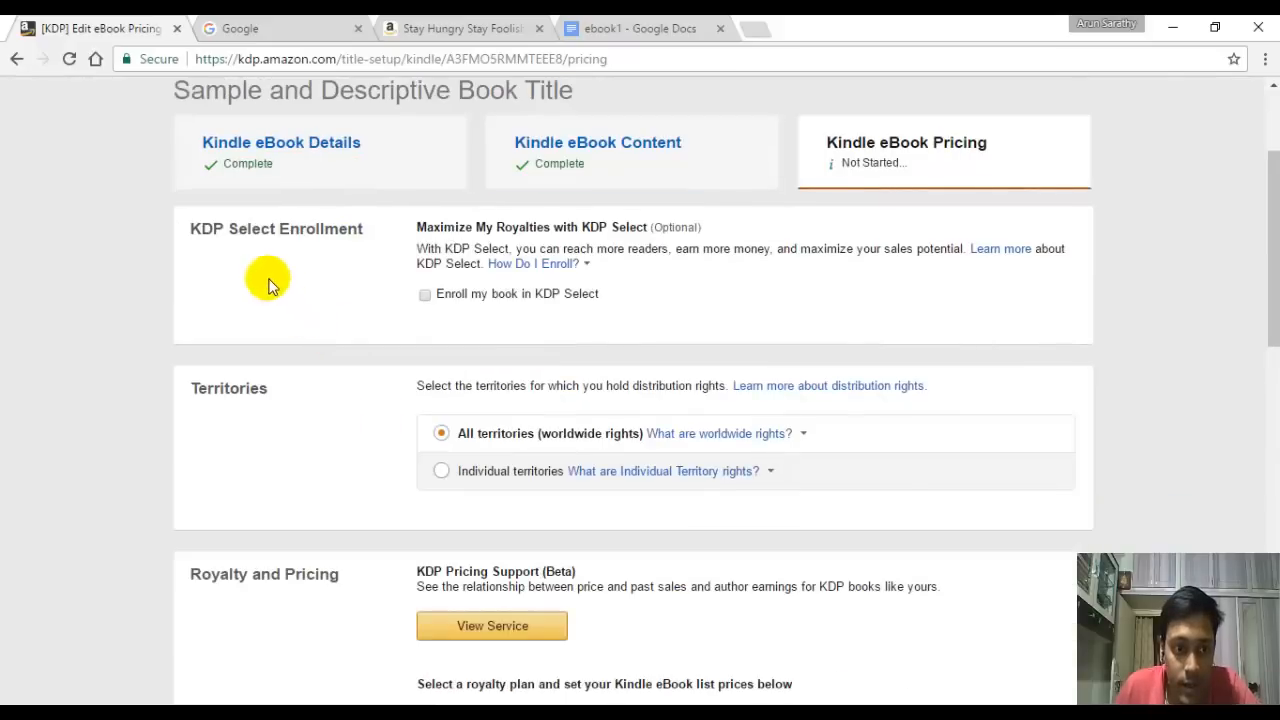
scroll(400, 286, "down", 5)
scroll(695, 313, "up", 6)
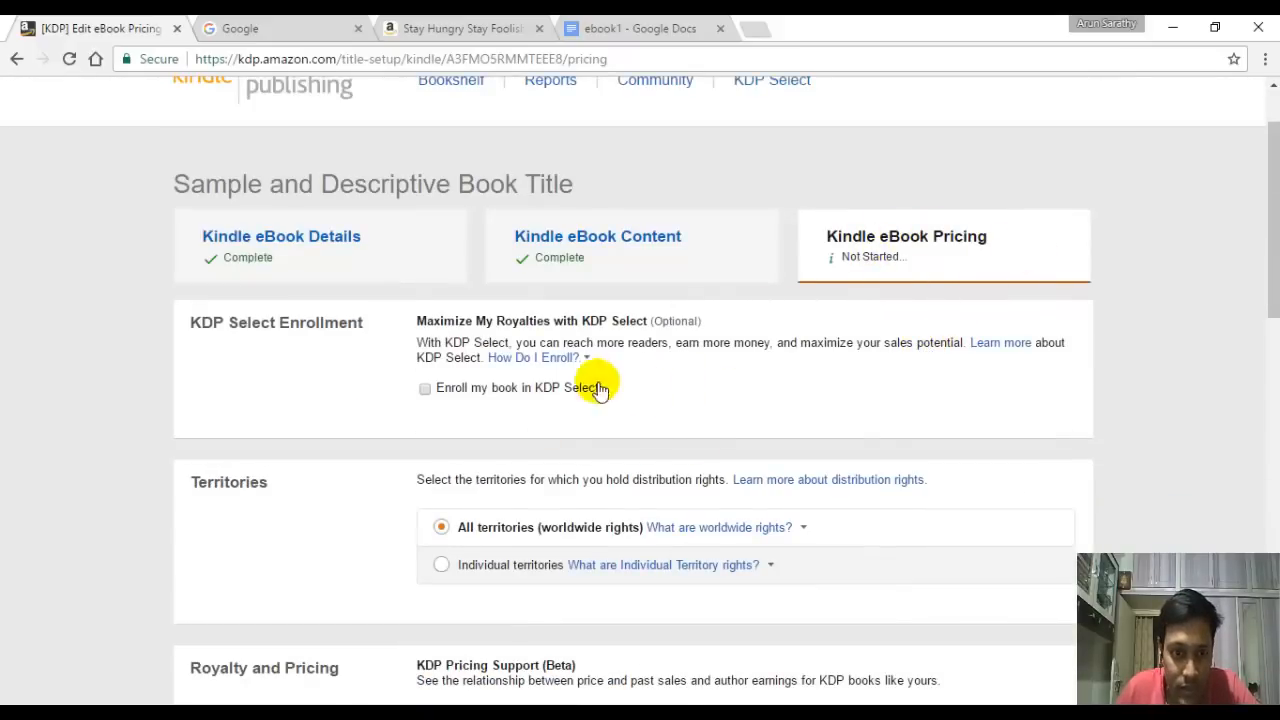
scroll(400, 331, "down", 8)
scroll(312, 340, "down", 4)
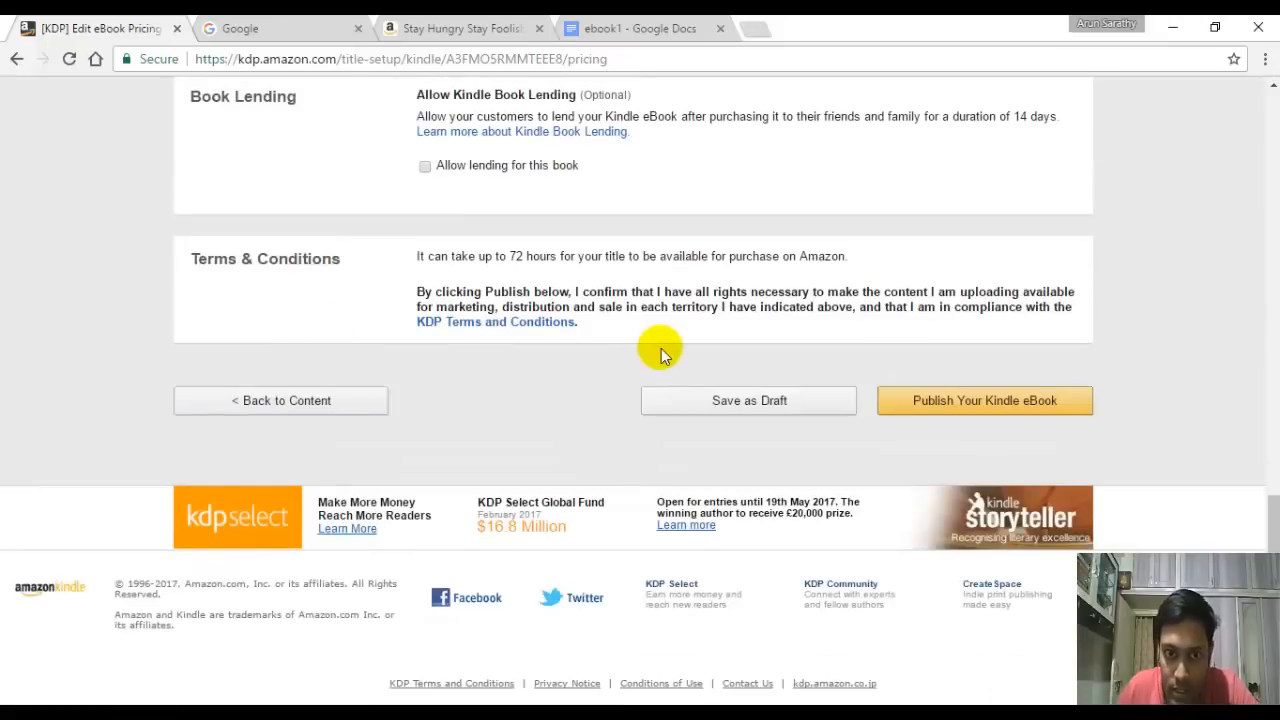
scroll(660, 349, "up", 11)
scroll(540, 358, "down", 1)
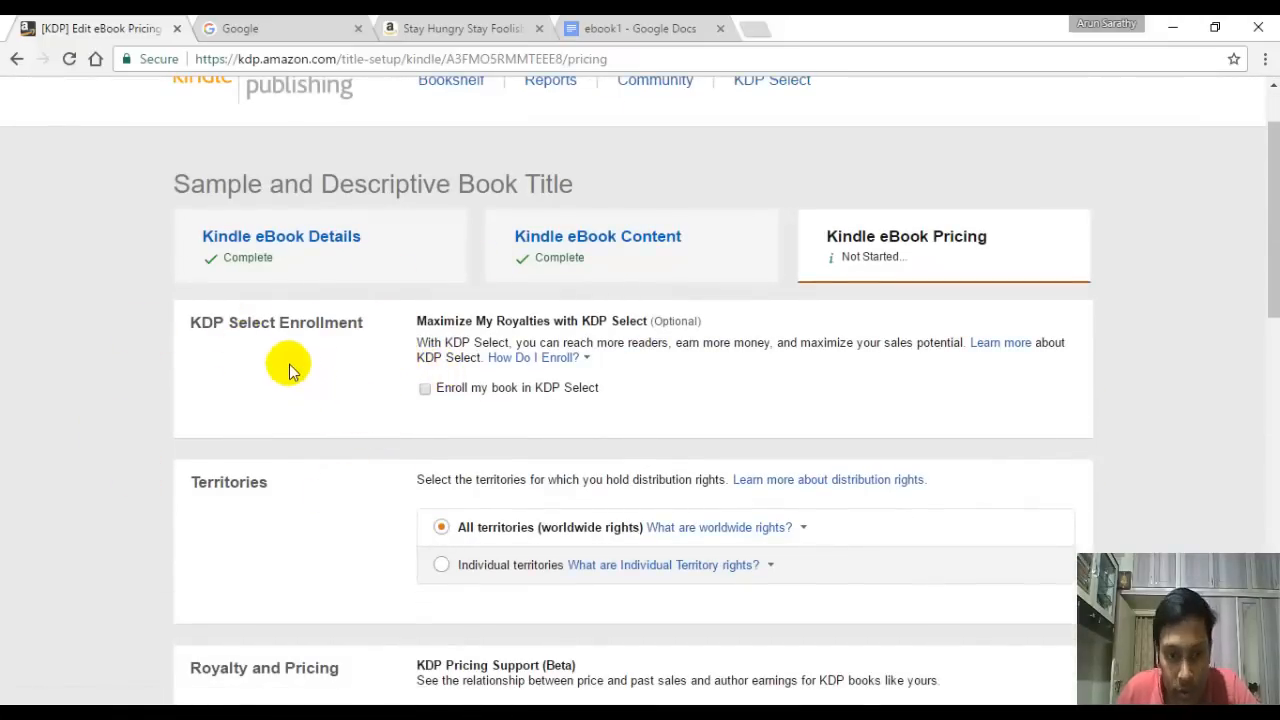
scroll(288, 363, "down", 2)
scroll(289, 343, "up", 1)
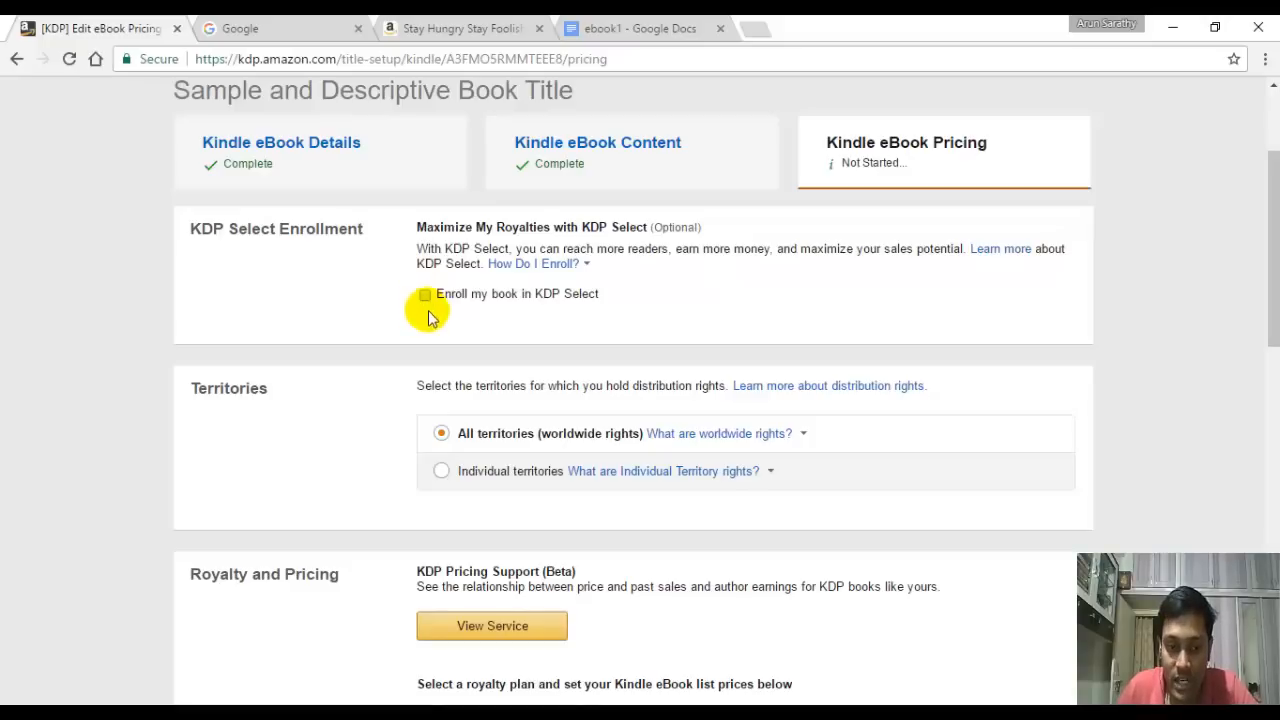
Step: Examine the royalty plans and the converted book file size, and return to the KDP Select enrollment section
scroll(690, 340, "down", 3)
scroll(690, 340, "down", 1)
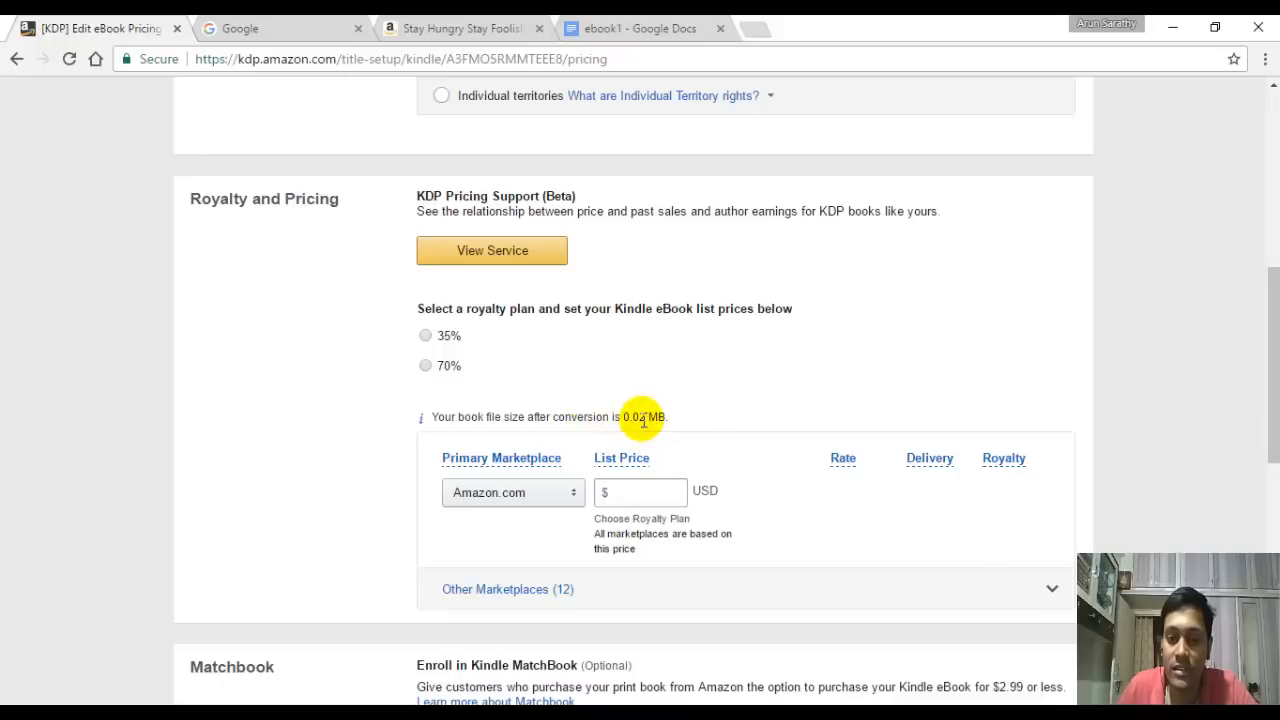
left_click_drag(623, 418, 674, 417)
left_click(705, 420)
scroll(788, 428, "up", 1)
scroll(557, 409, "up", 3)
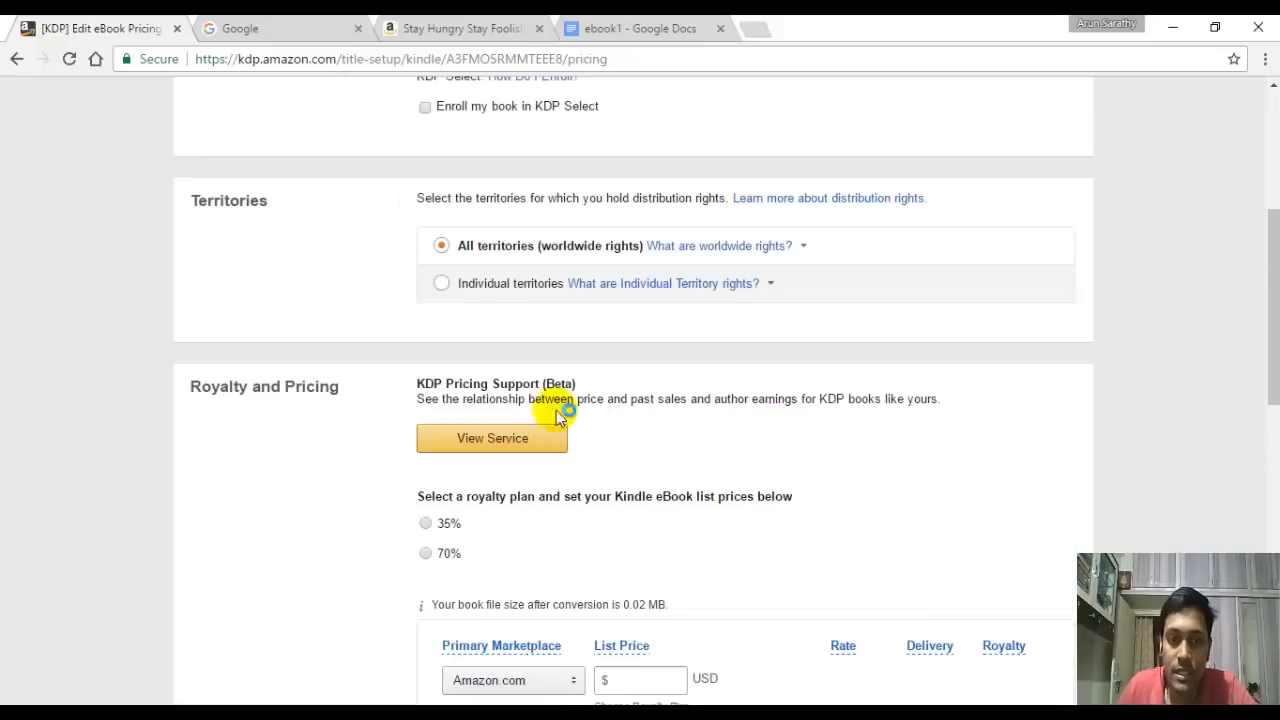
scroll(500, 532, "down", 2)
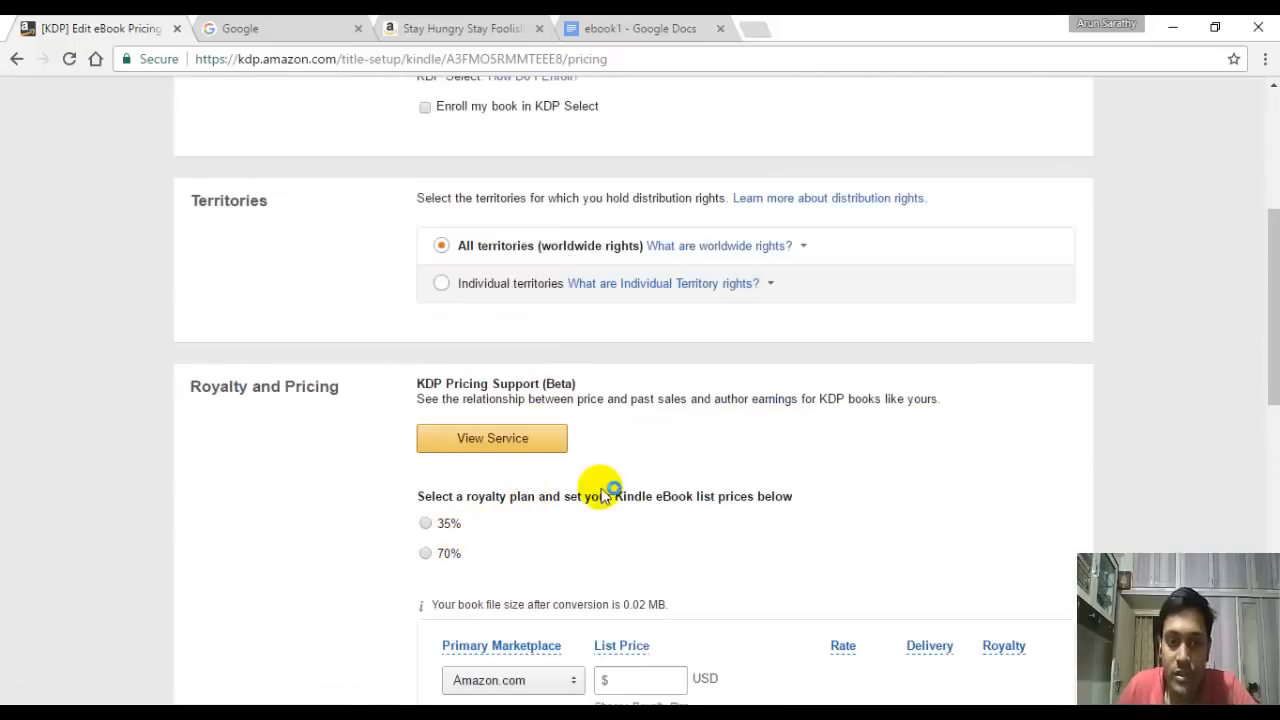
scroll(528, 380, "up", 2)
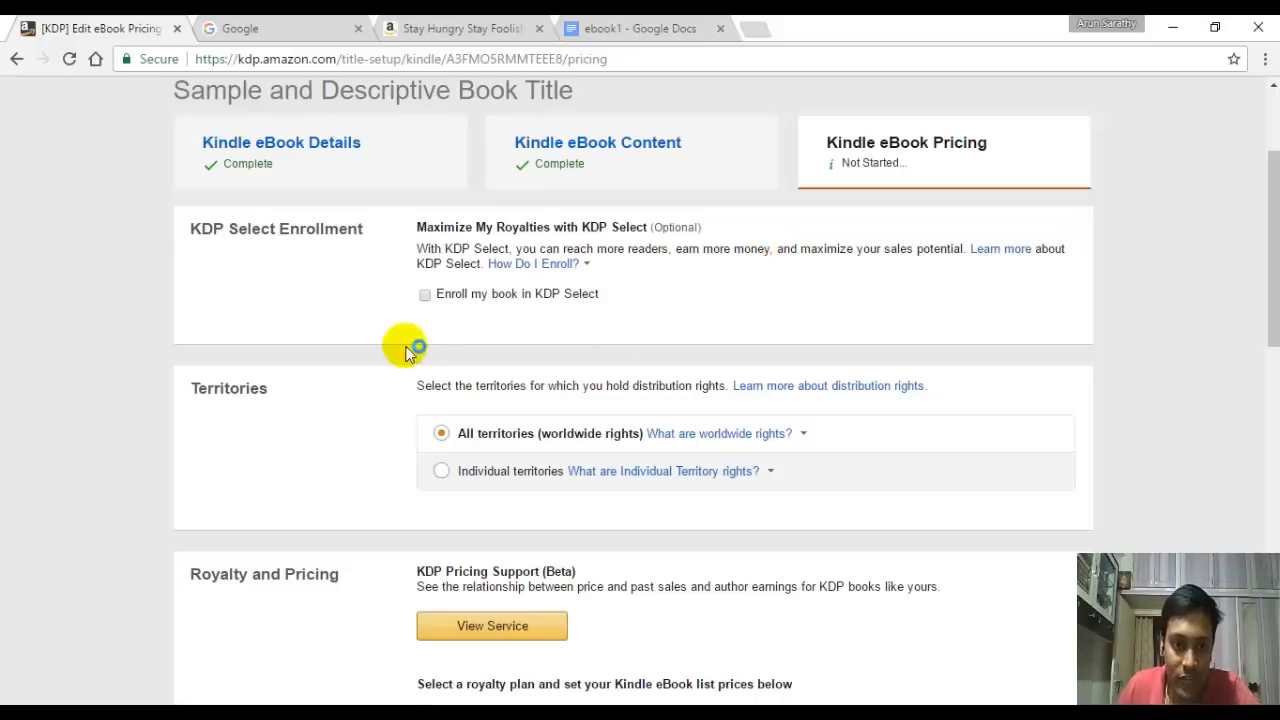
Step: Switch to Individual territories to view the country list, and reselect All territories (worldwide rights)
scroll(568, 341, "down", 1)
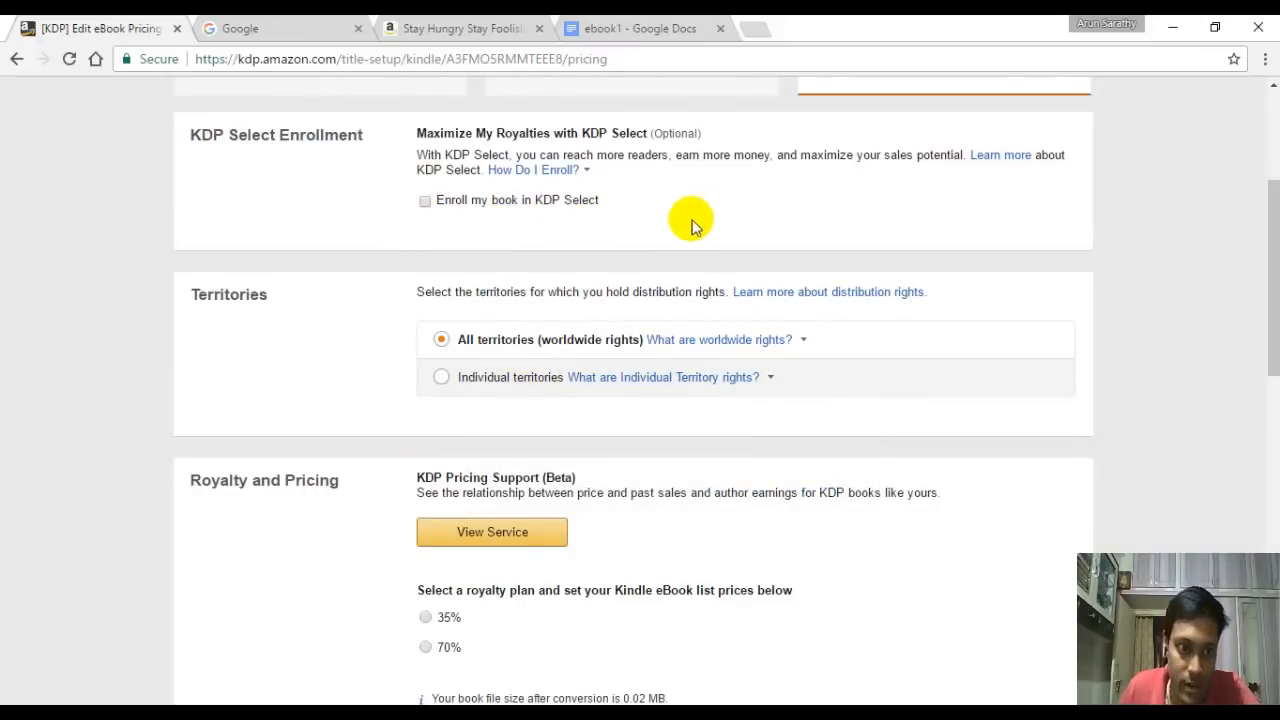
scroll(372, 325, "down", 1)
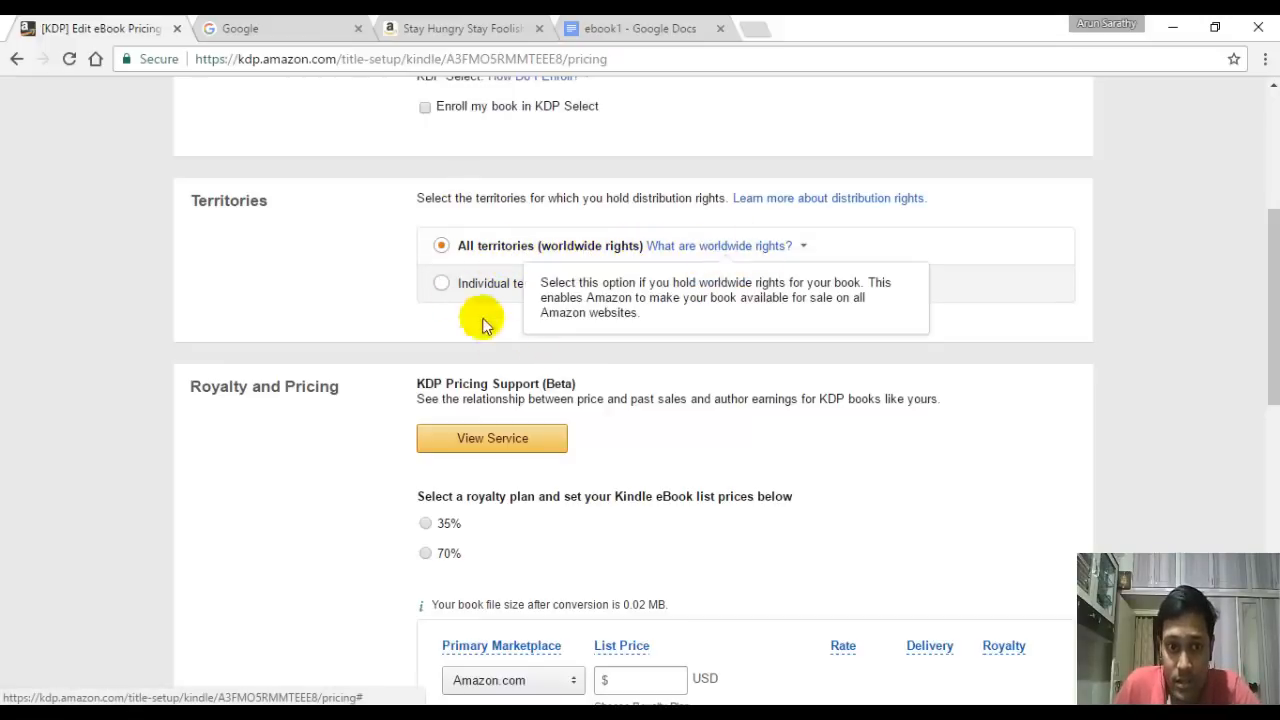
left_click(443, 284)
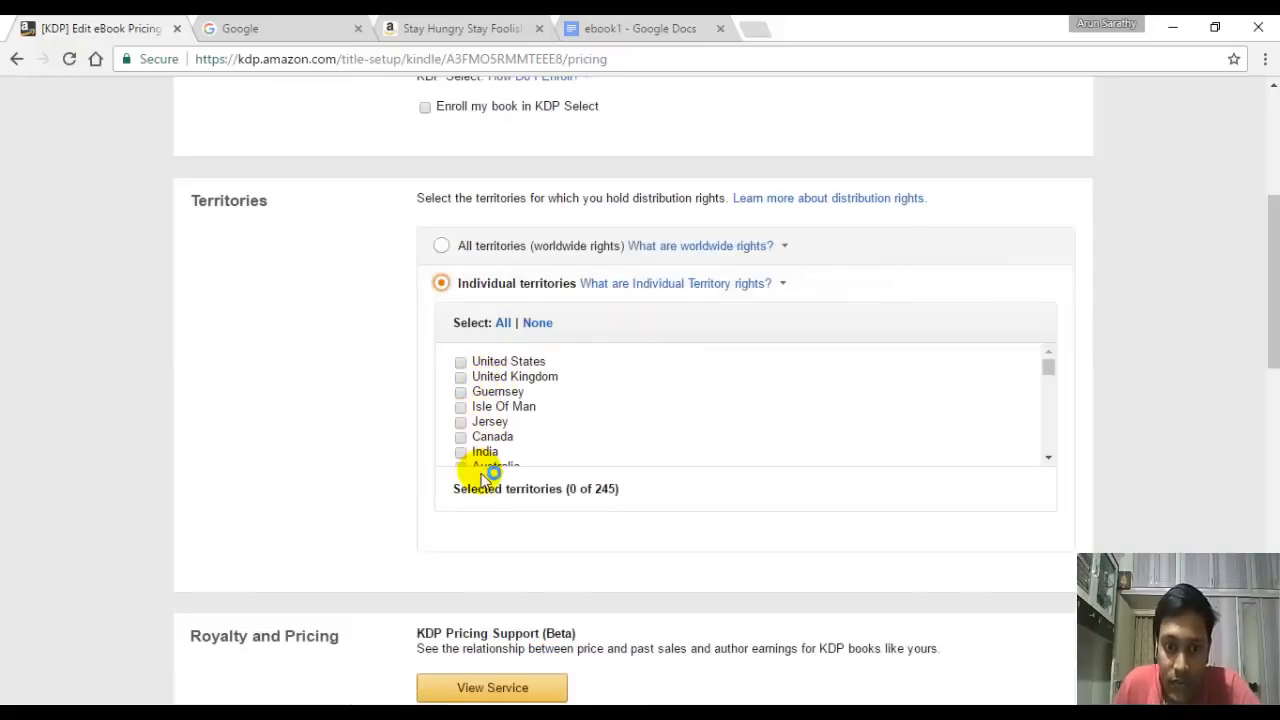
scroll(558, 427, "down", 2)
scroll(534, 371, "up", 4)
left_click(440, 340)
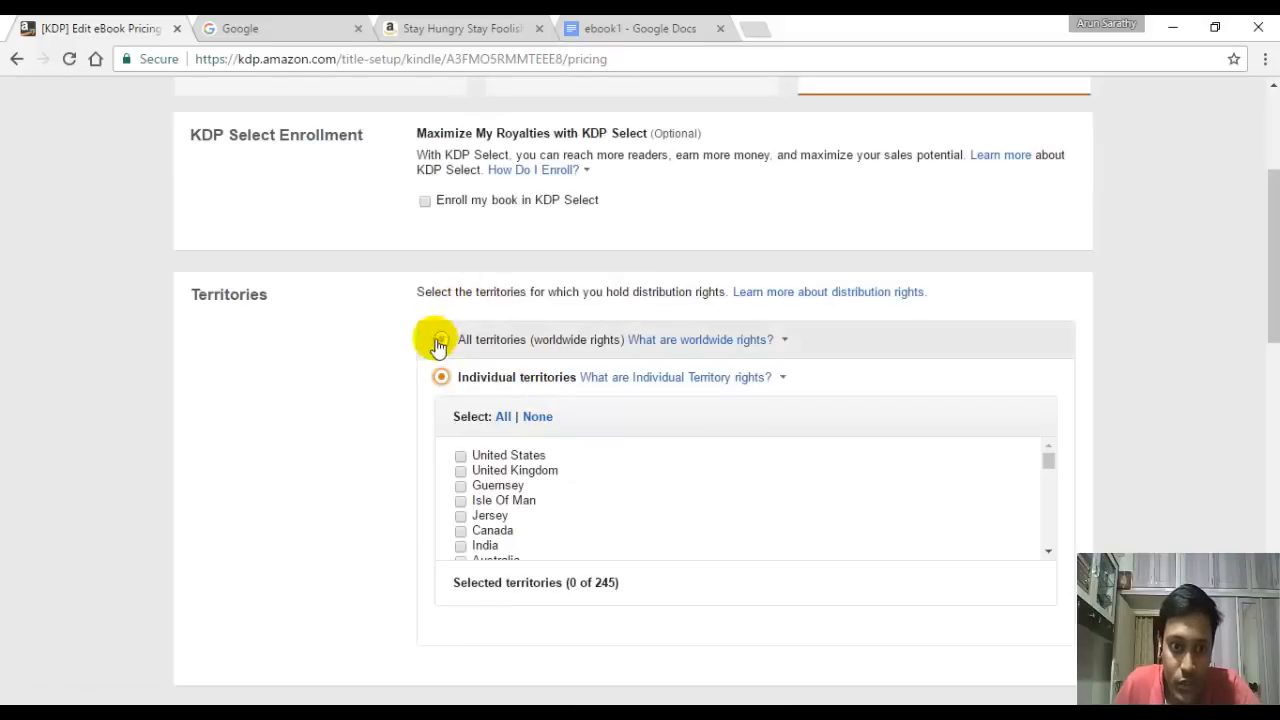
scroll(850, 250, "down", 1)
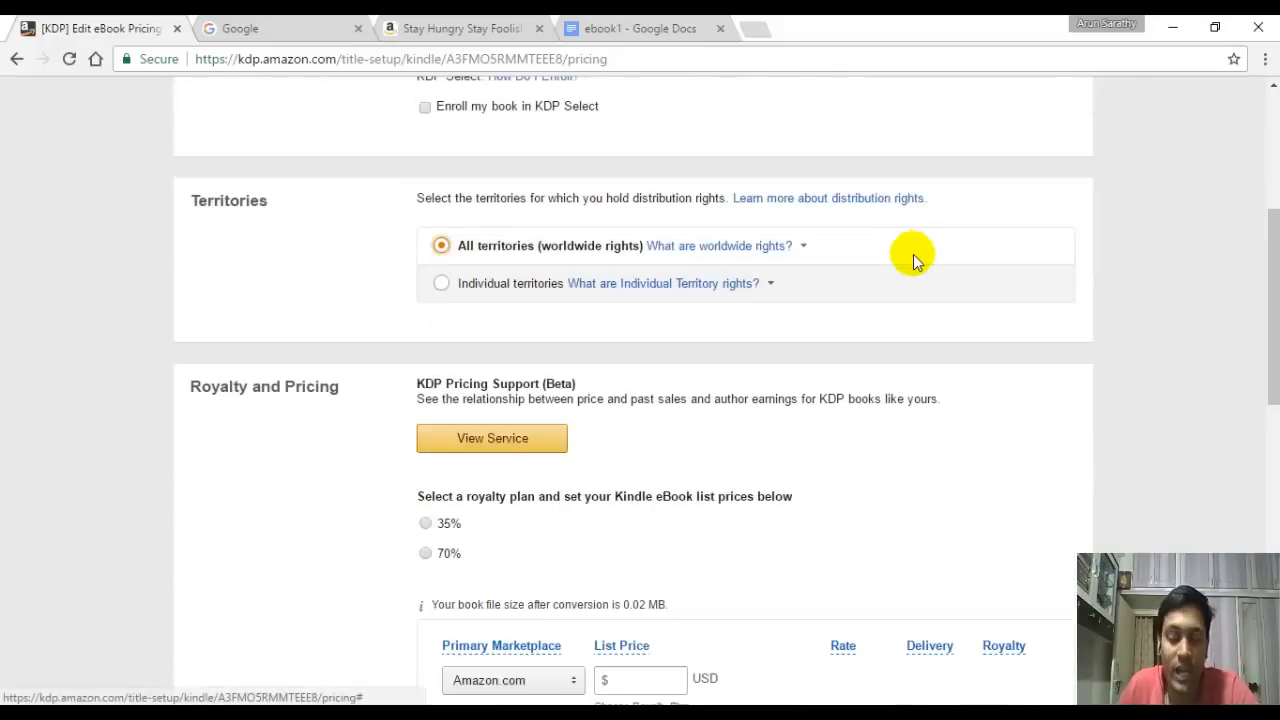
scroll(608, 329, "down", 1)
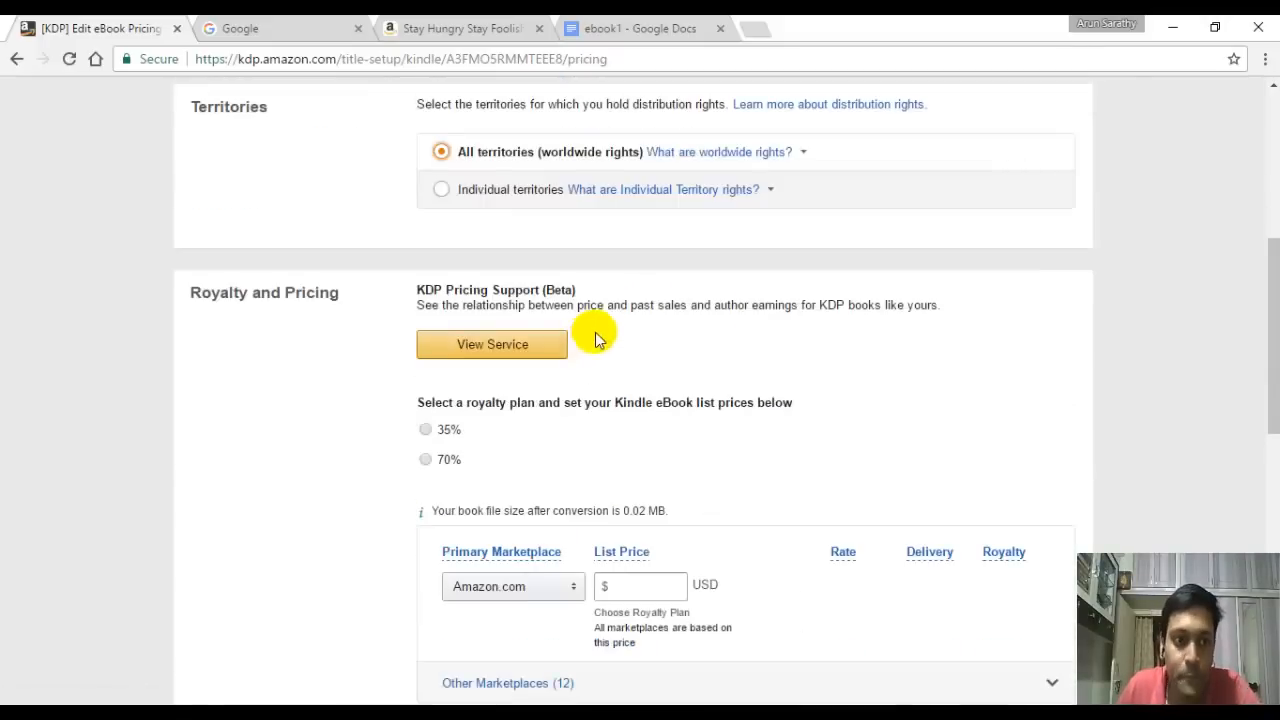
Step: Request the KDP Pricing Support service in the Royalty and Pricing section
scroll(275, 292, "down", 1)
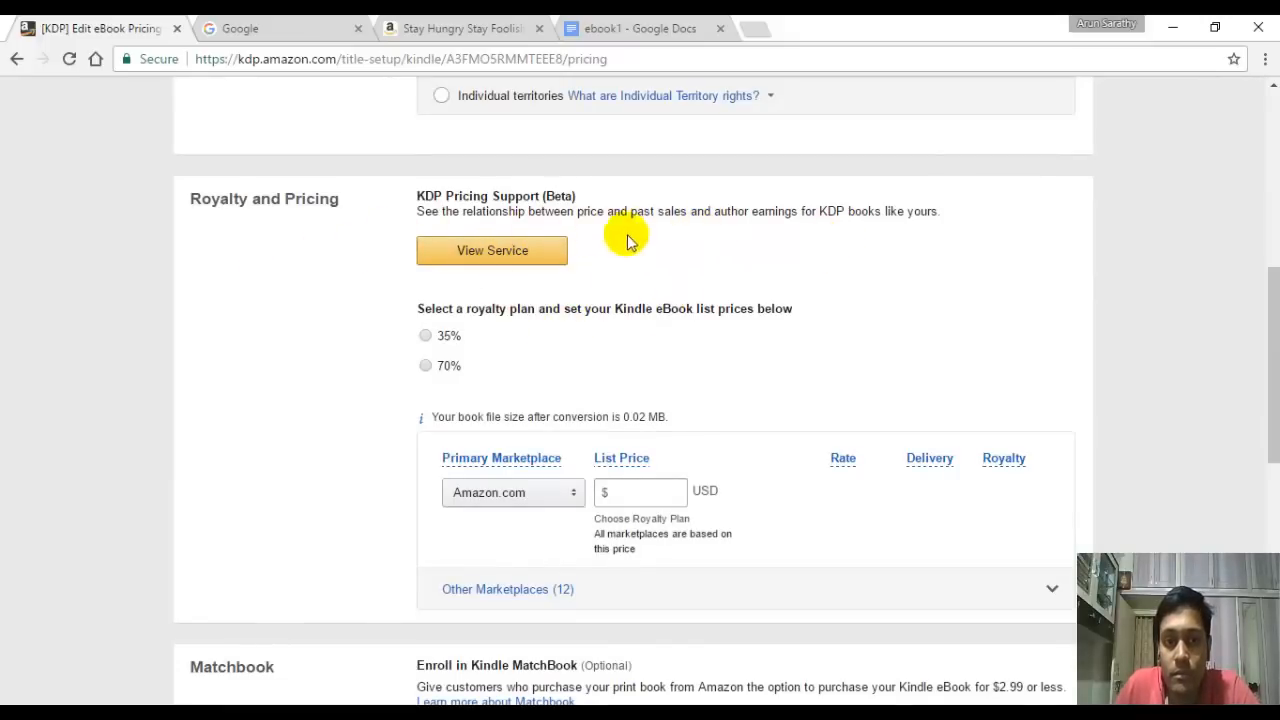
left_click(493, 257)
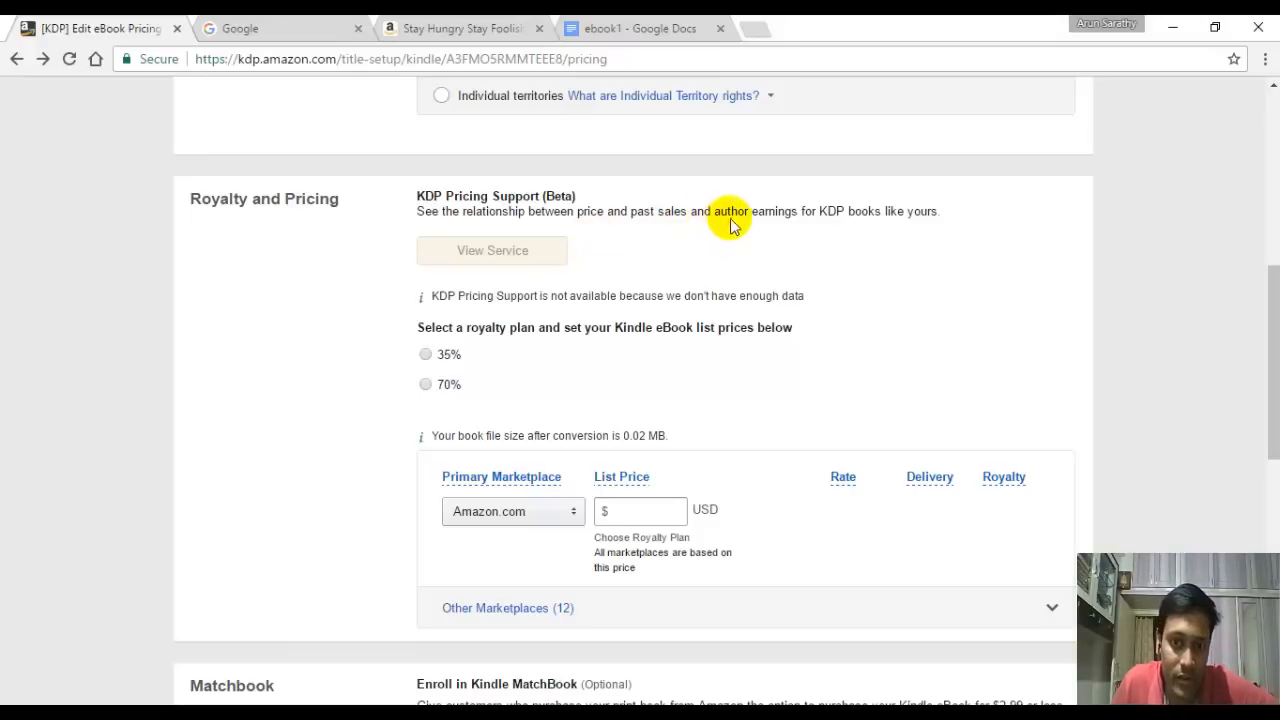
left_click(624, 250)
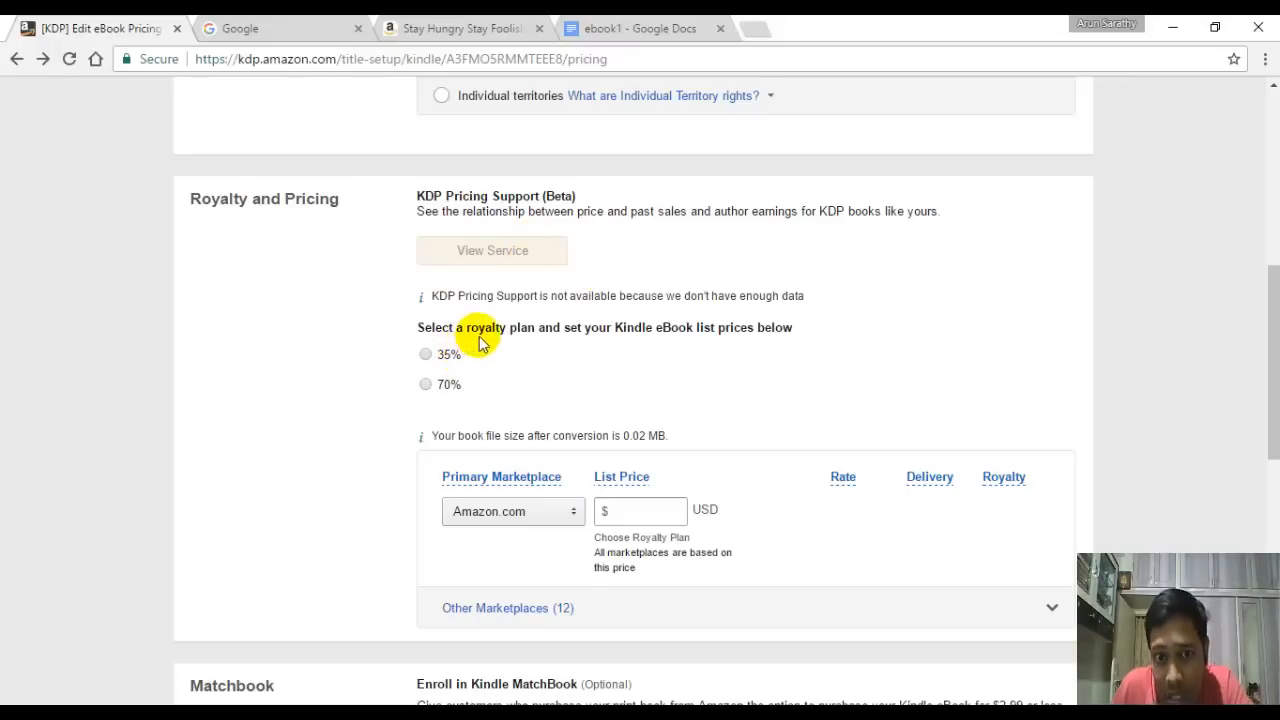
Step: Select the 35% royalty plan and examine the permitted list price range and list price explanation for Amazon.com
scroll(598, 343, "down", 1)
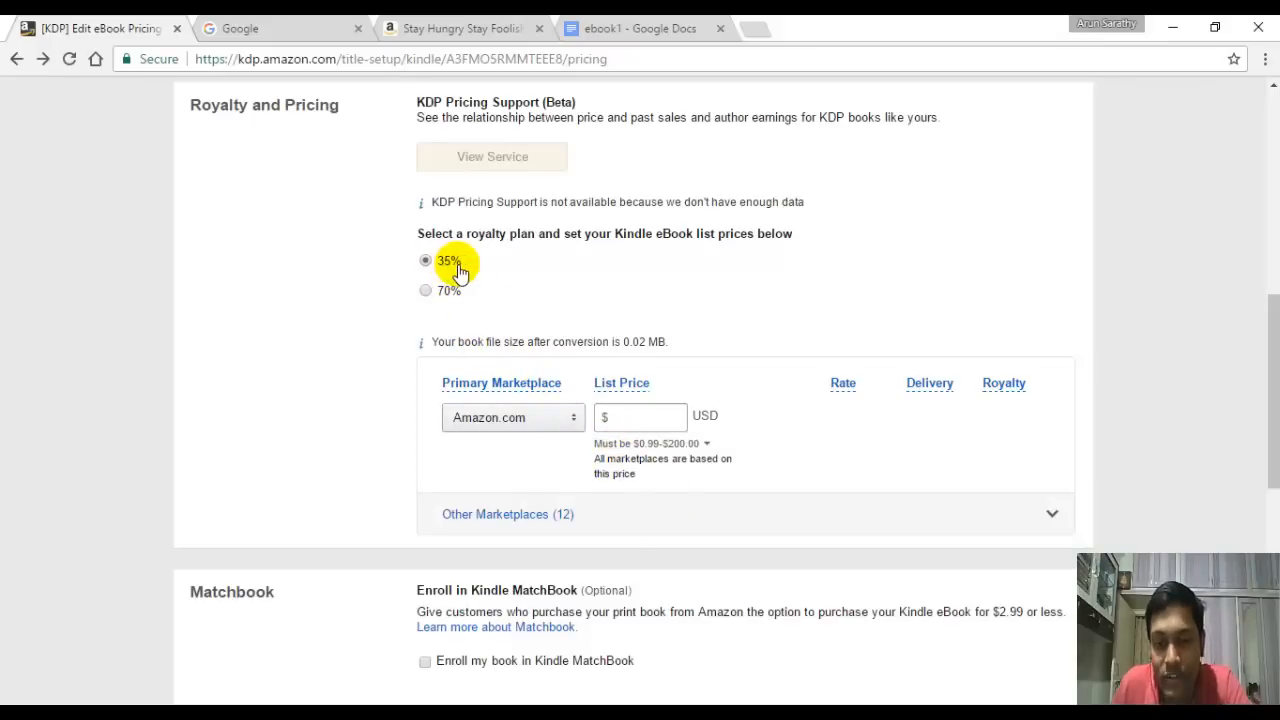
left_click(640, 444)
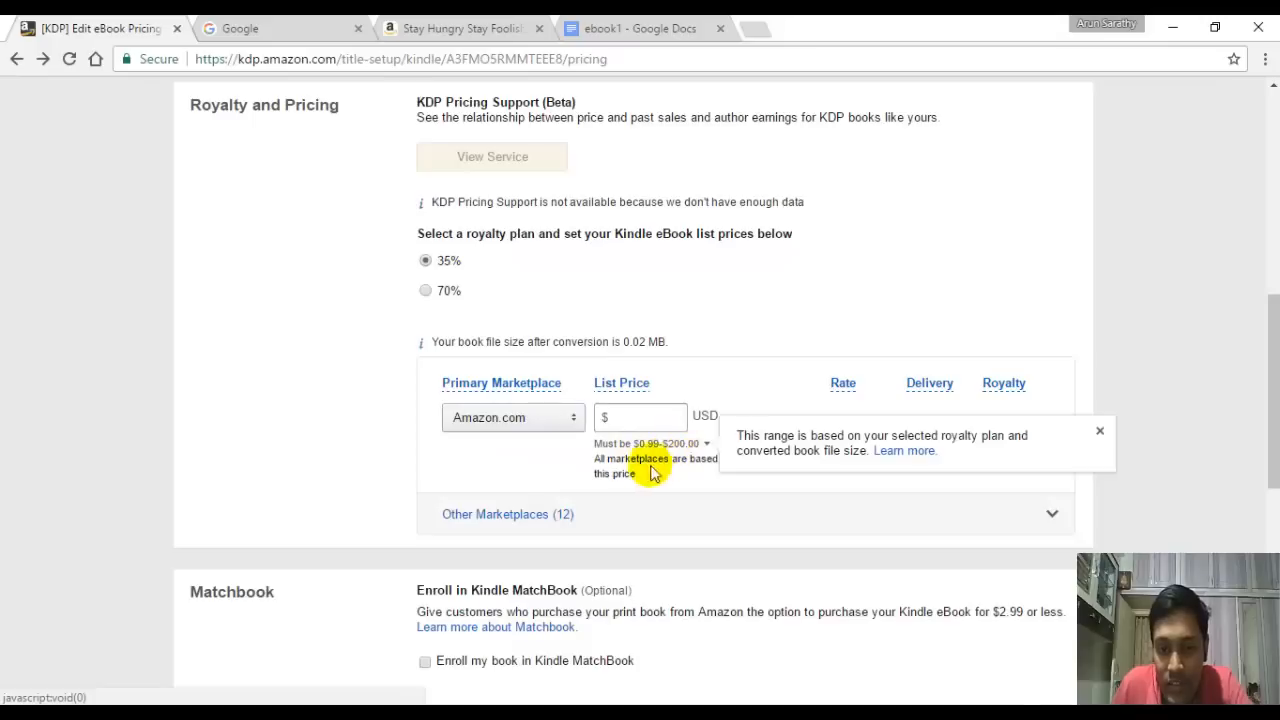
left_click(696, 478)
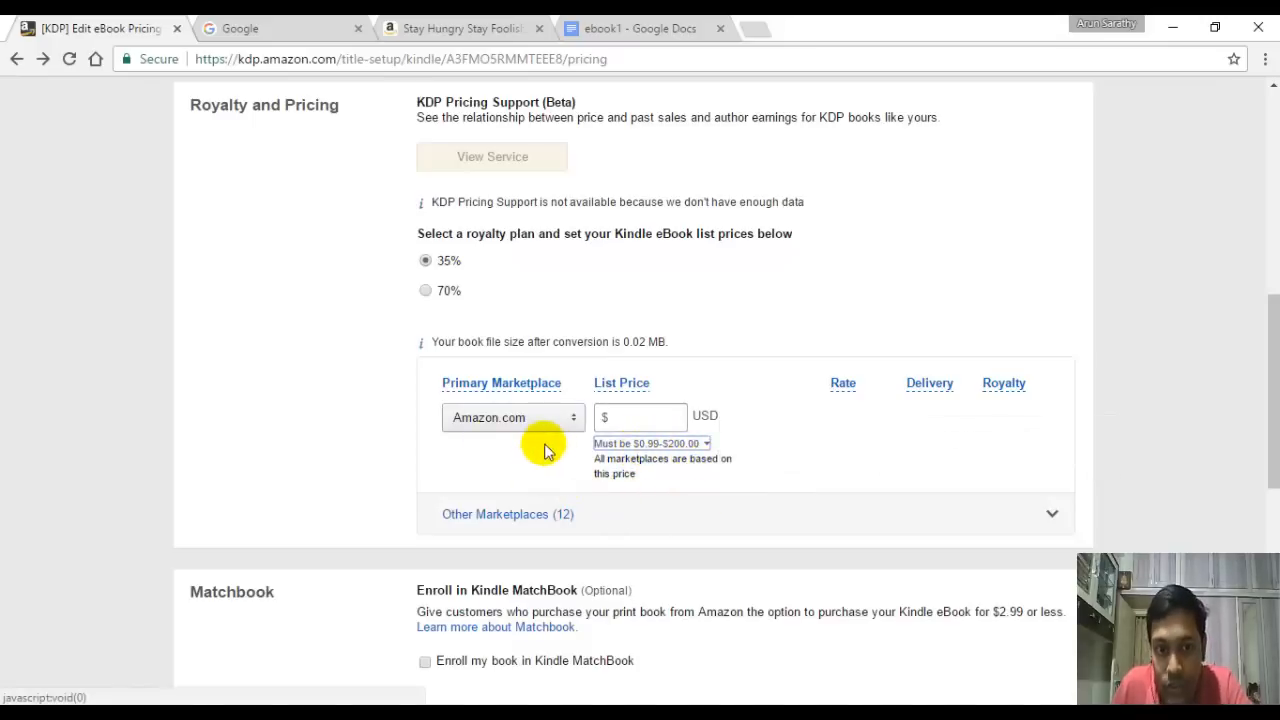
left_click(630, 417)
left_click(637, 444)
left_click(654, 477)
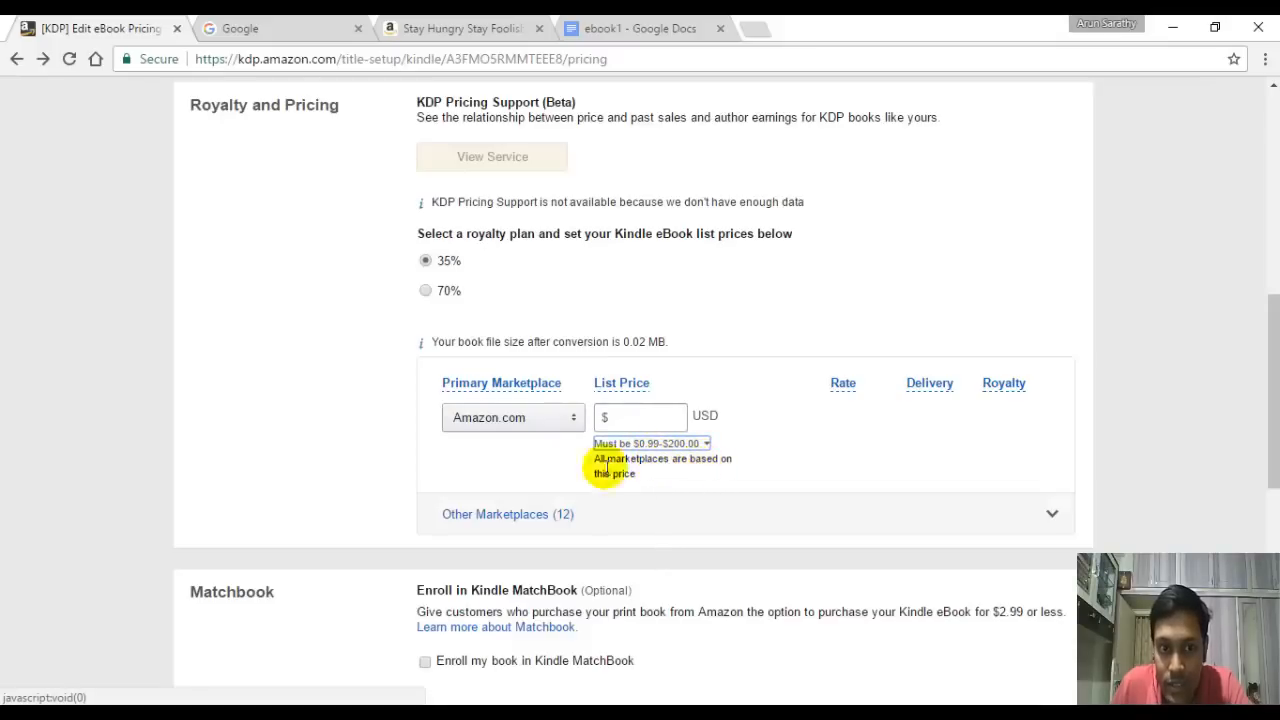
left_click(427, 291)
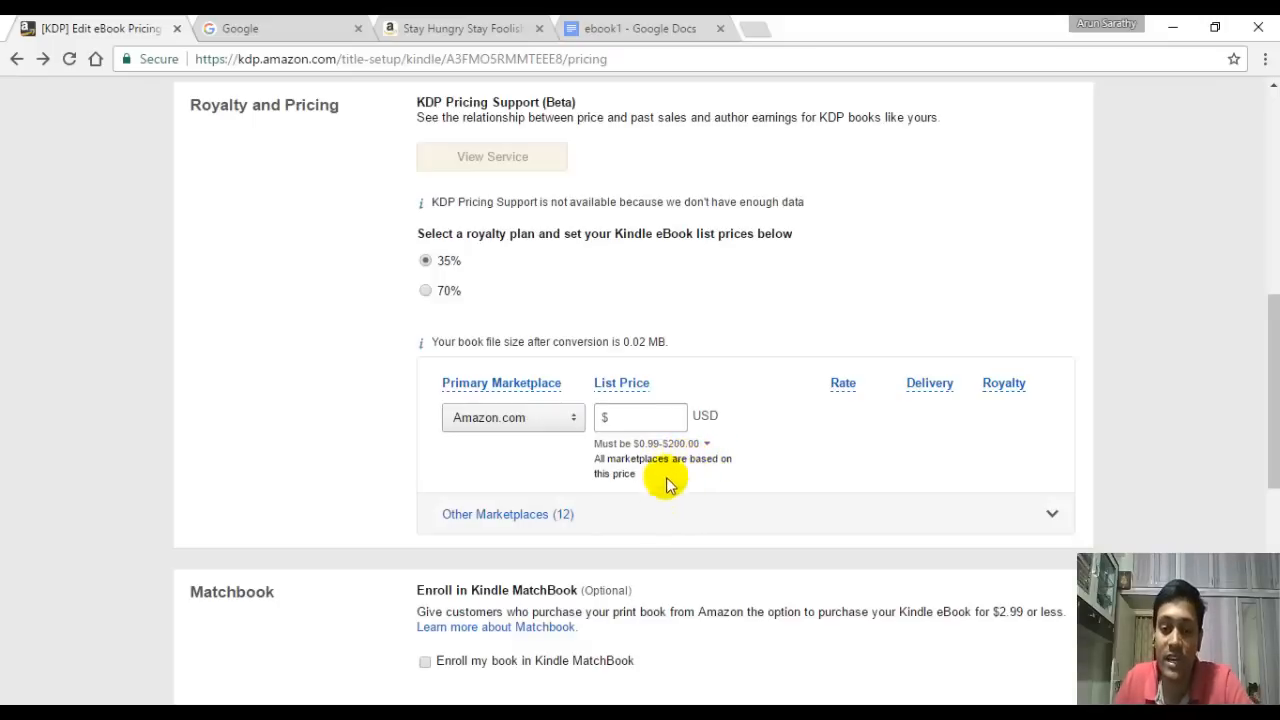
left_click(690, 452)
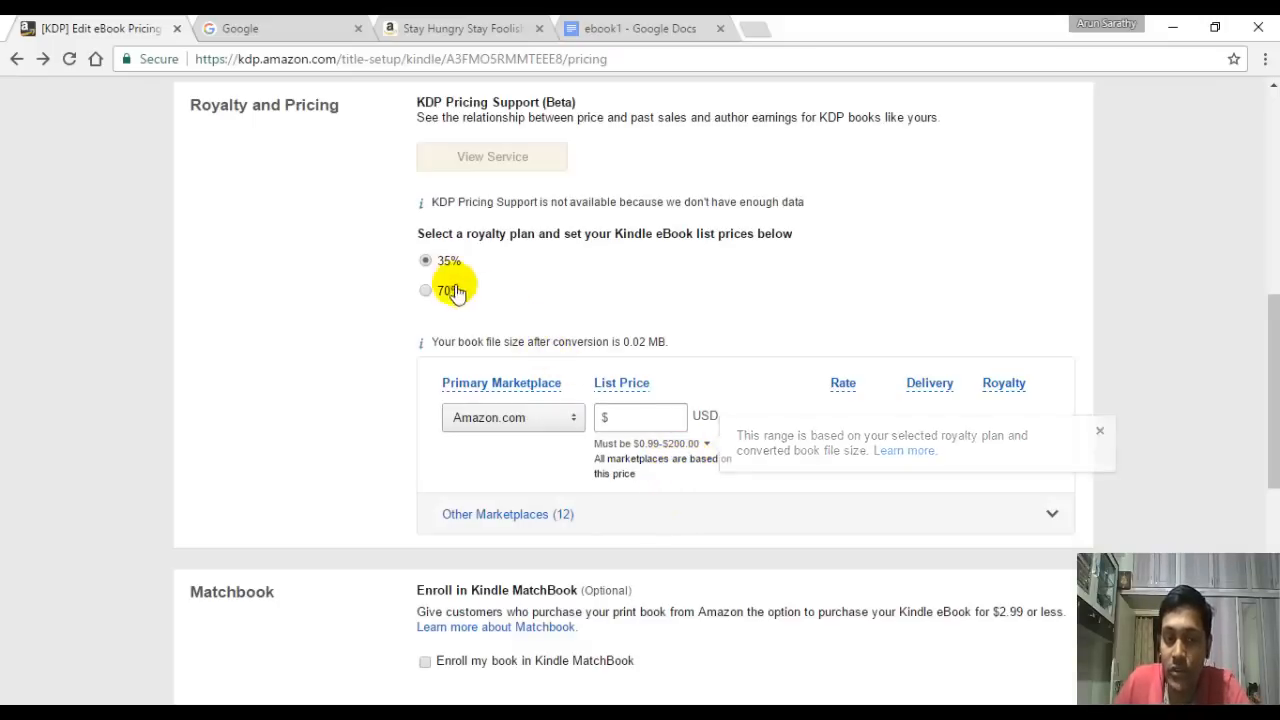
left_click(641, 416)
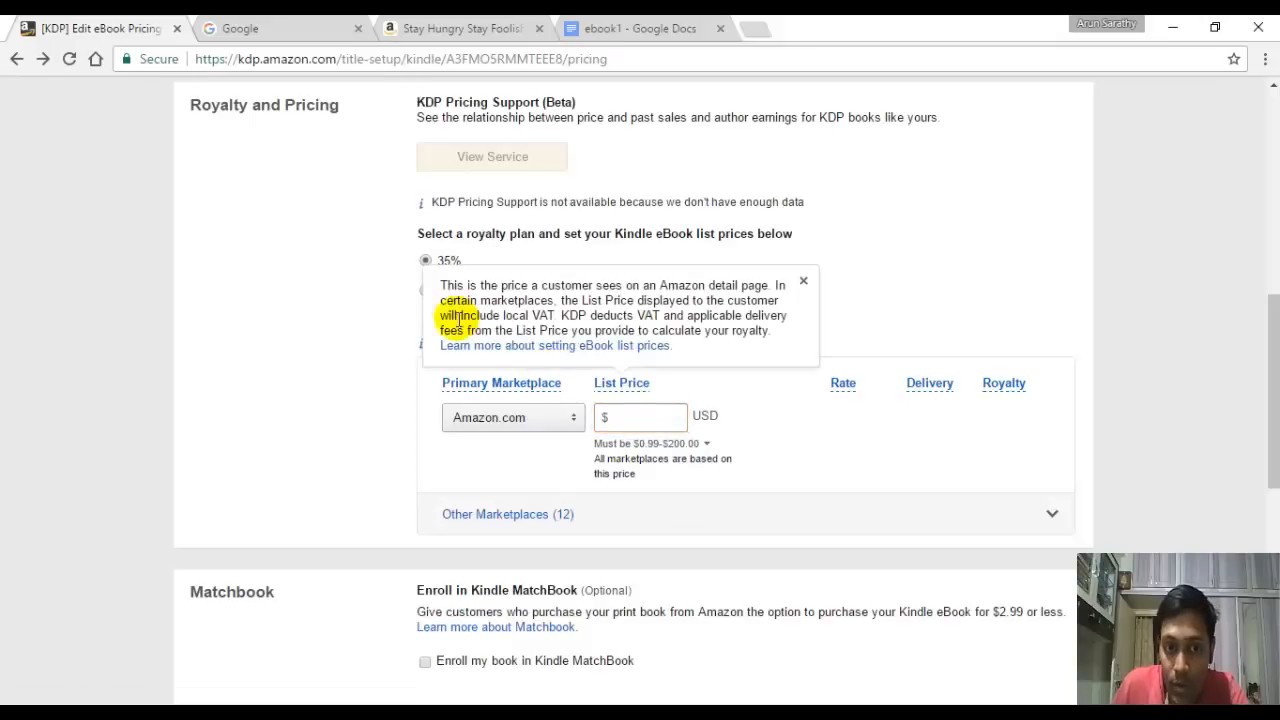
Step: Select the 70% royalty plan and check its permitted list price range for Amazon.com
left_click(382, 300)
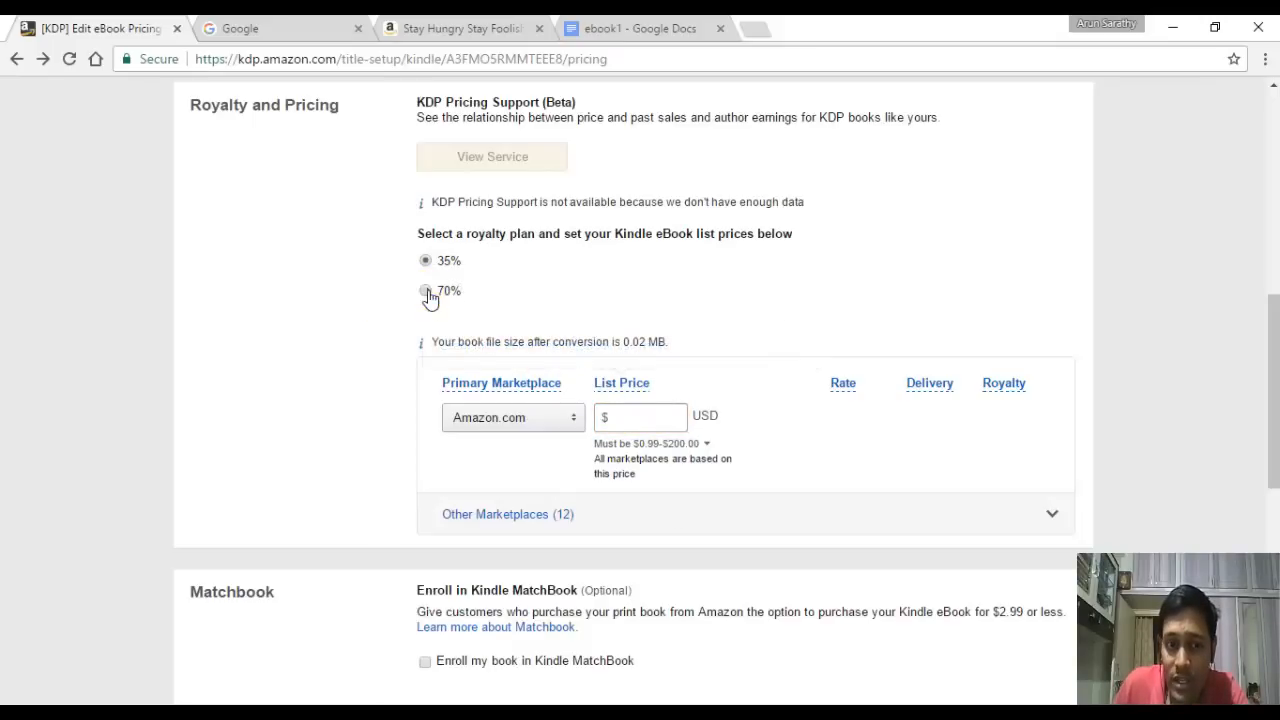
left_click(569, 307)
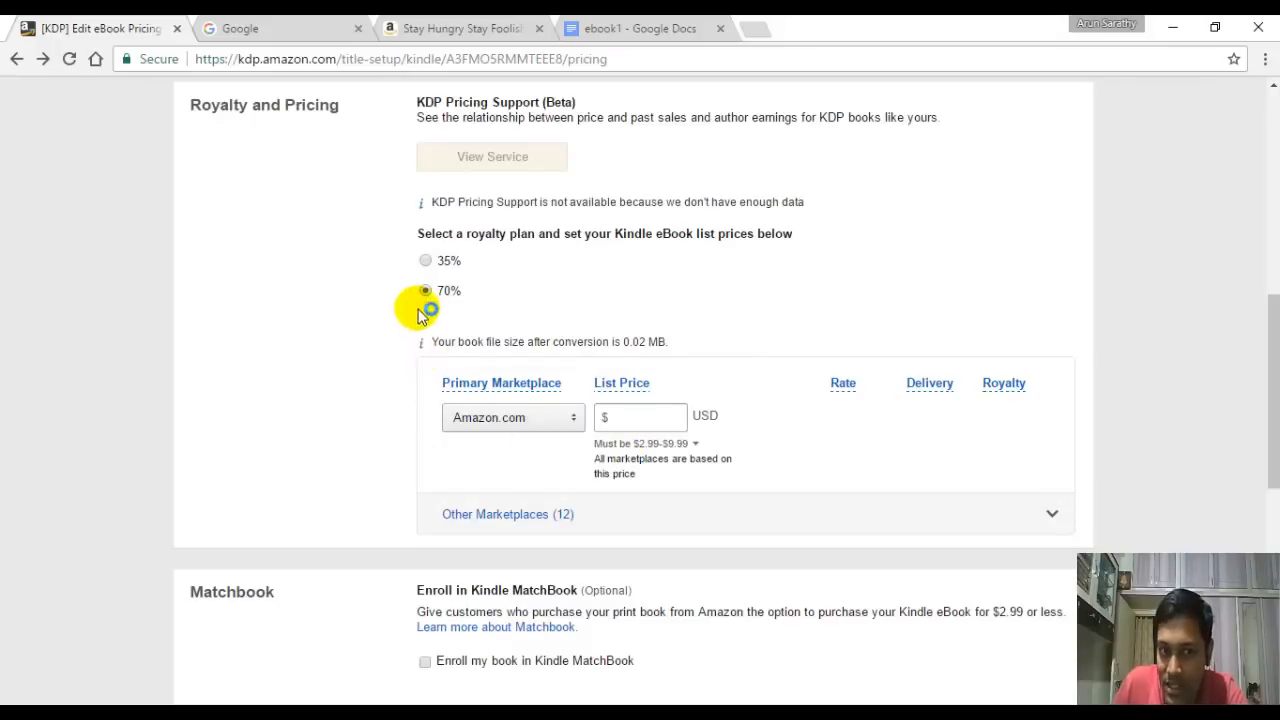
left_click(703, 453)
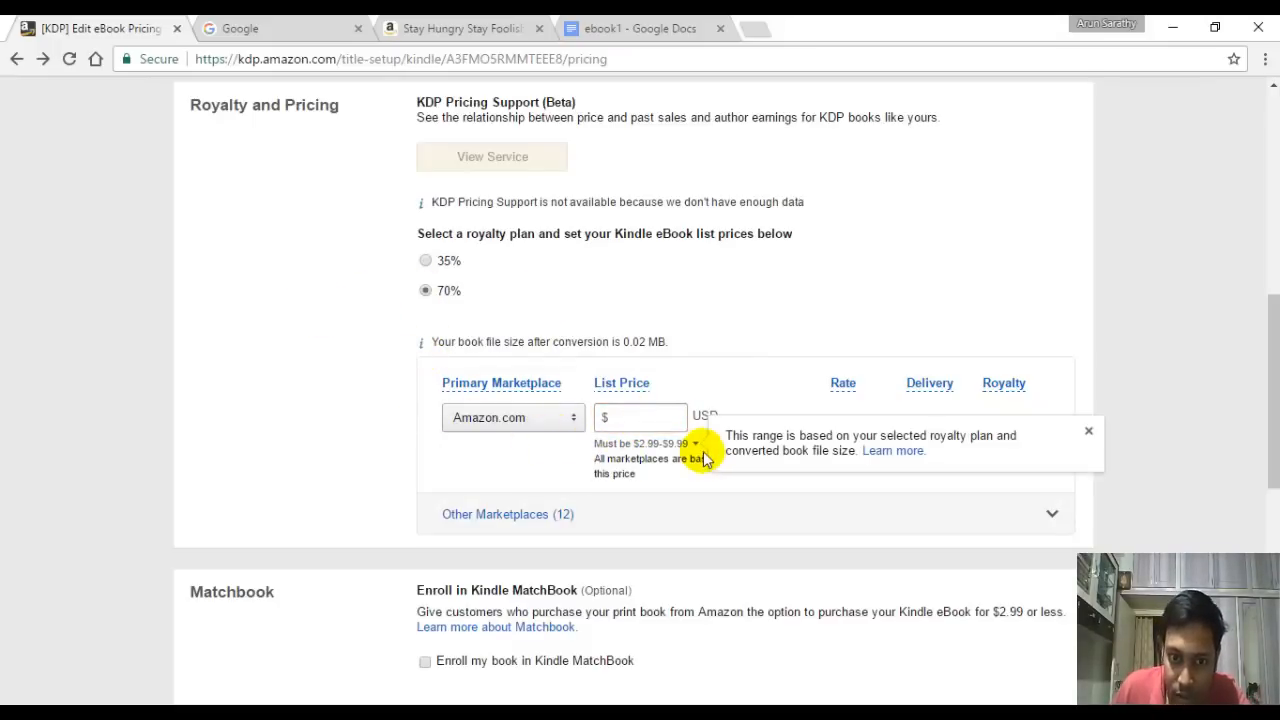
Step: Set the Amazon.com list price to 2.99 USD
left_click(648, 418)
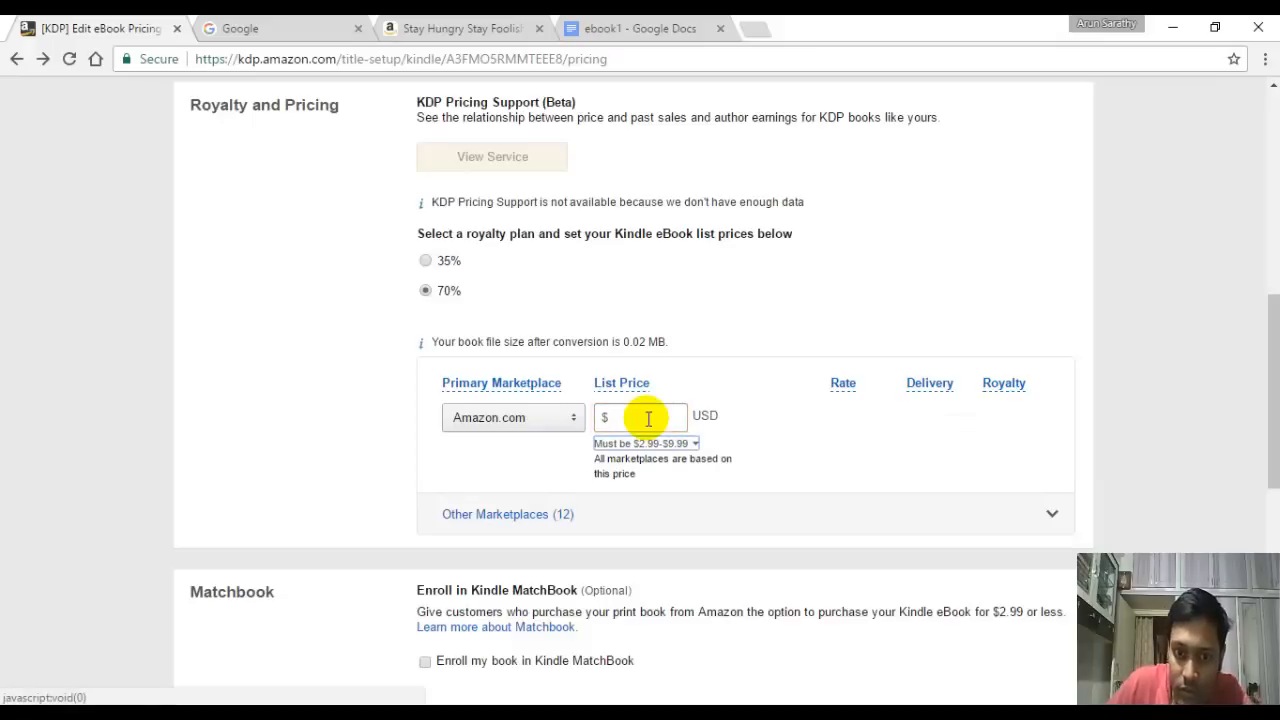
left_click(648, 418)
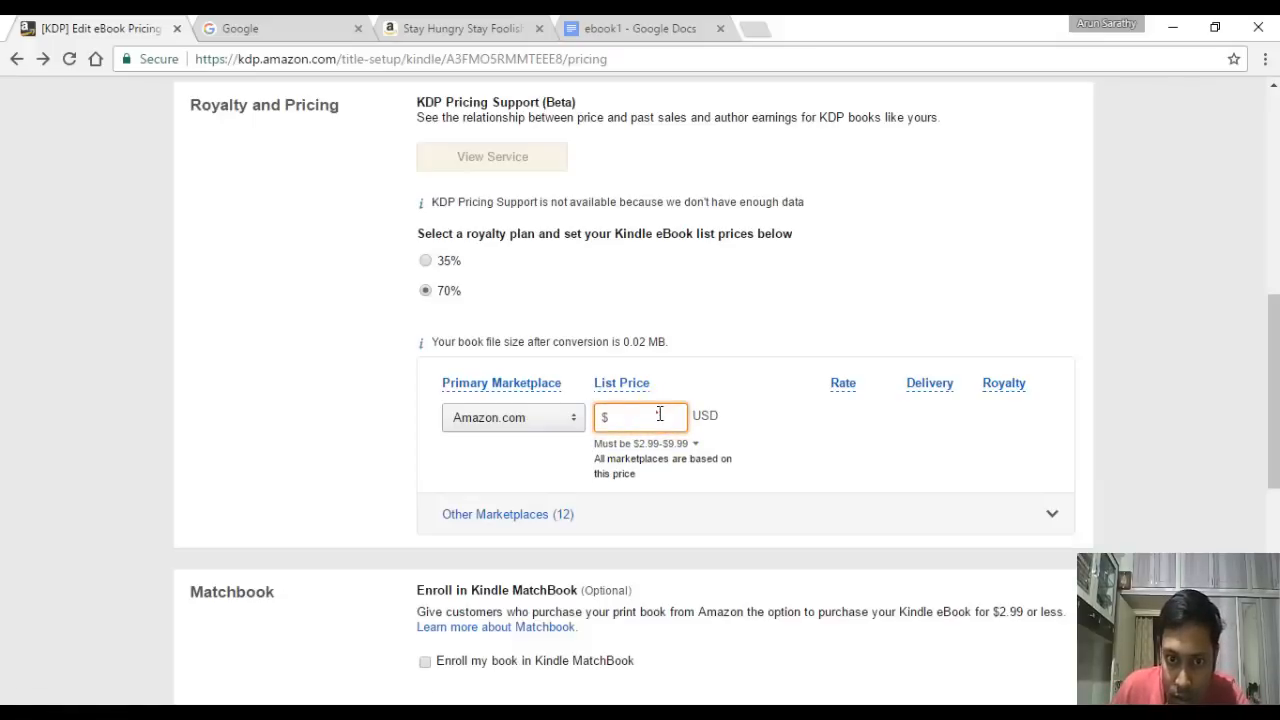
left_click(629, 443)
left_click(571, 420)
left_click(647, 417)
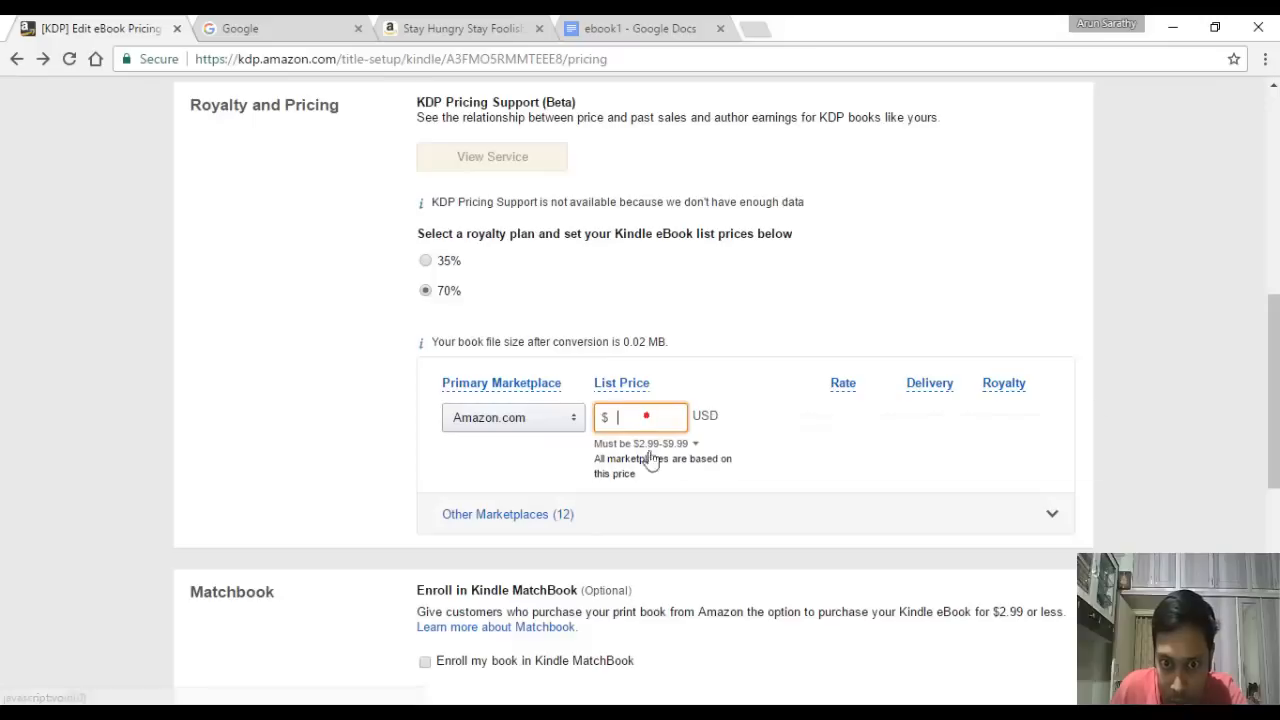
left_click(631, 418)
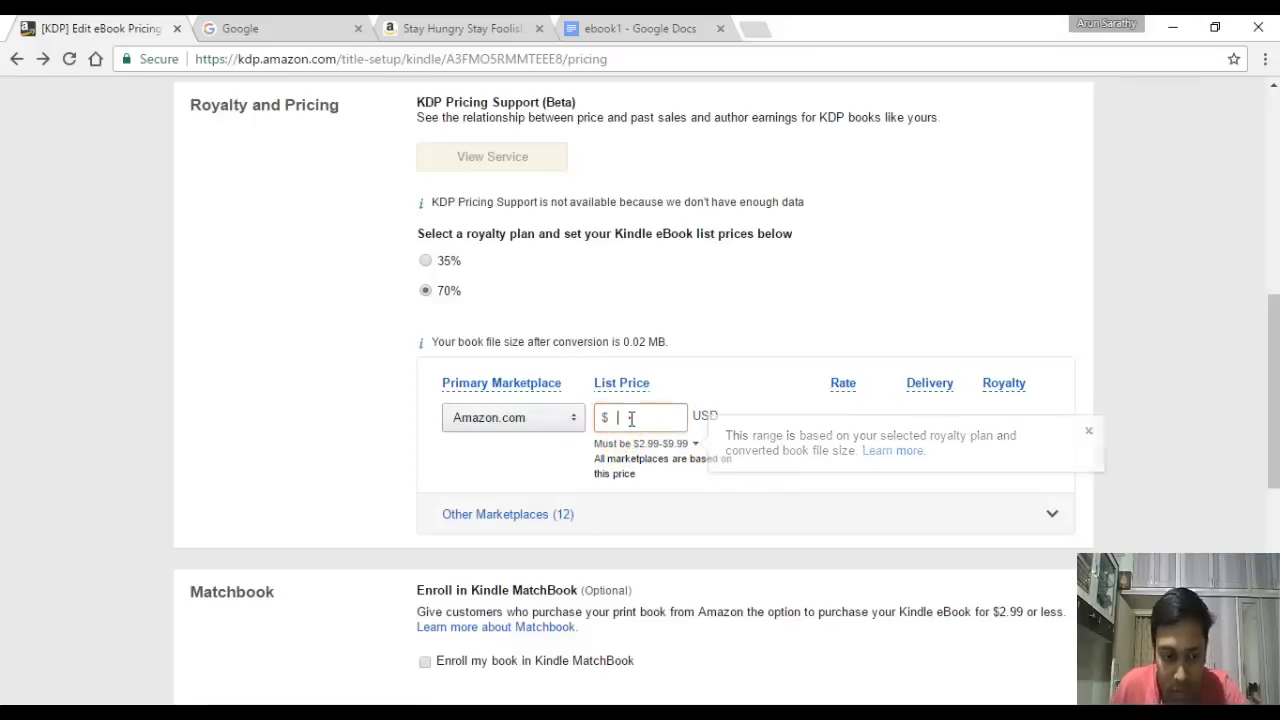
left_click(631, 418)
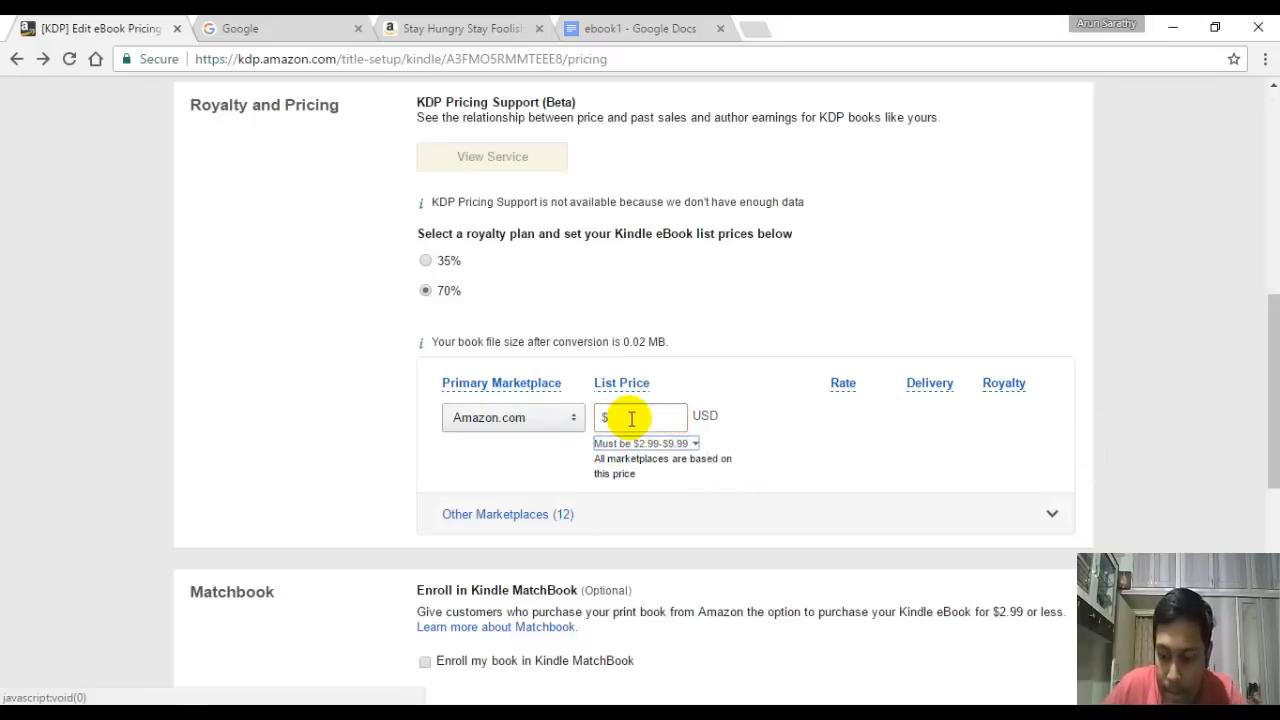
left_click(631, 418)
left_click(630, 418)
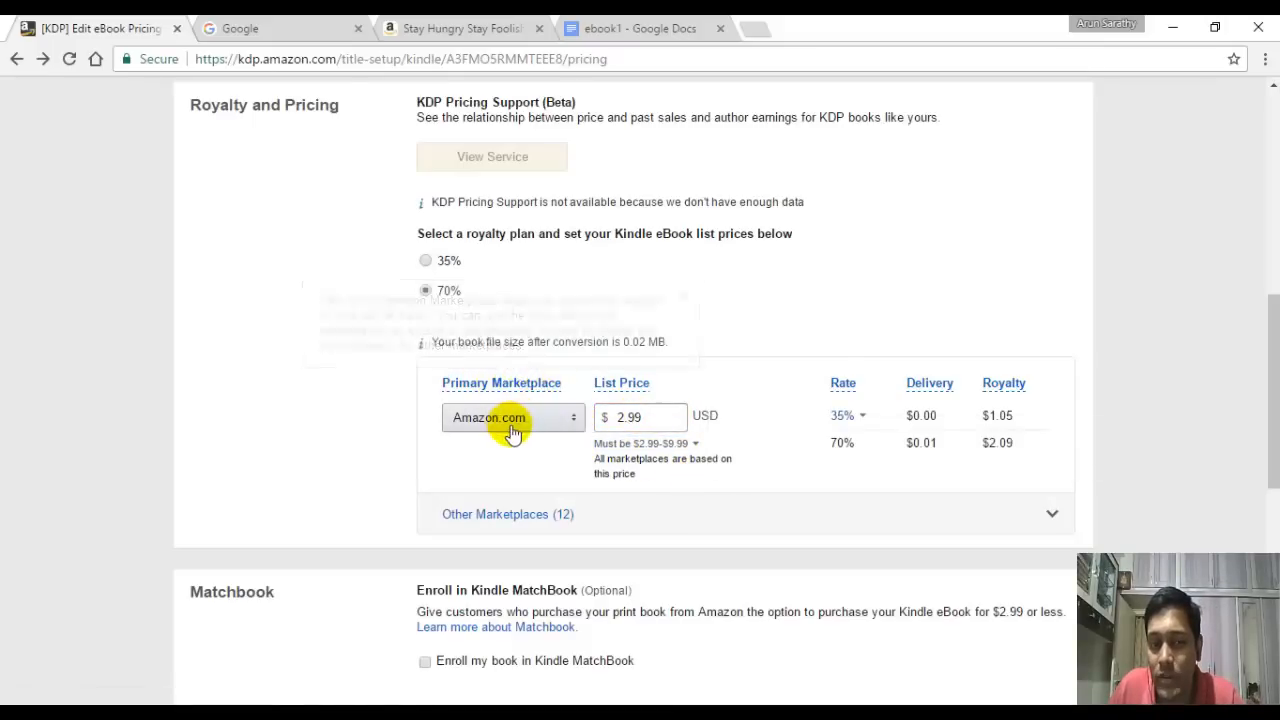
Step: Change the primary marketplace to Amazon.in and expand the prices for the other marketplaces
left_click(574, 419)
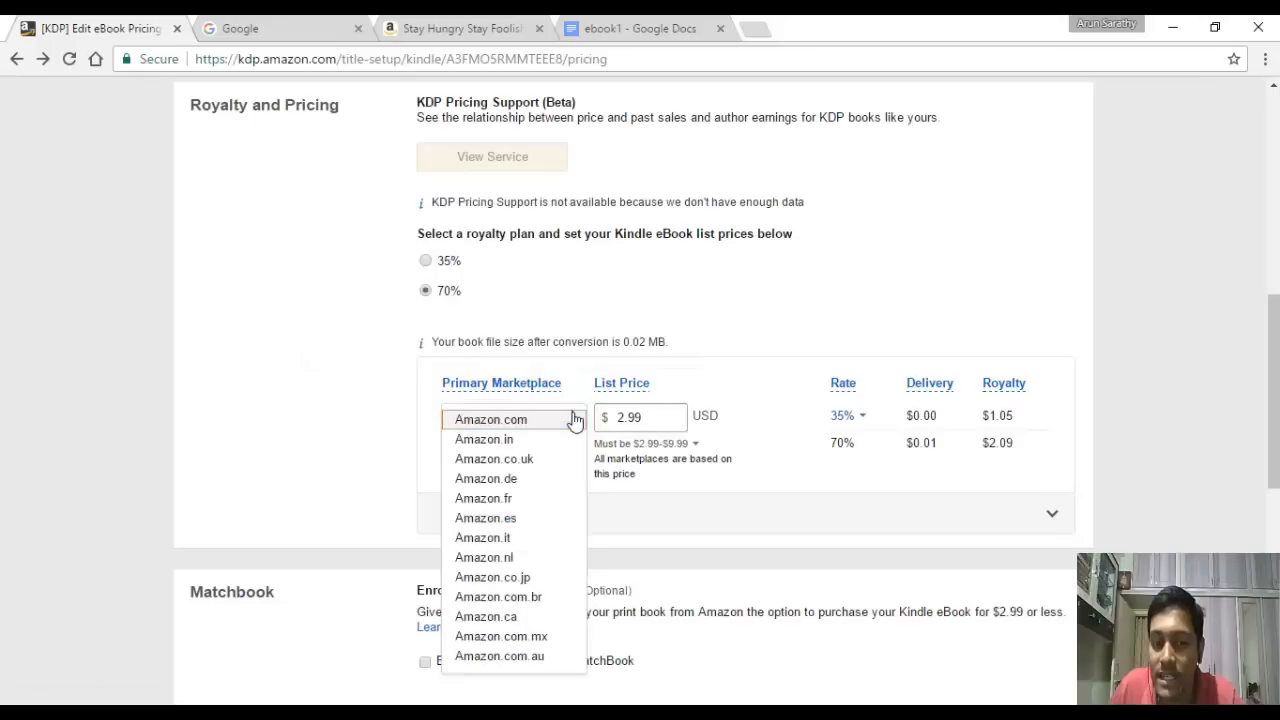
left_click(557, 443)
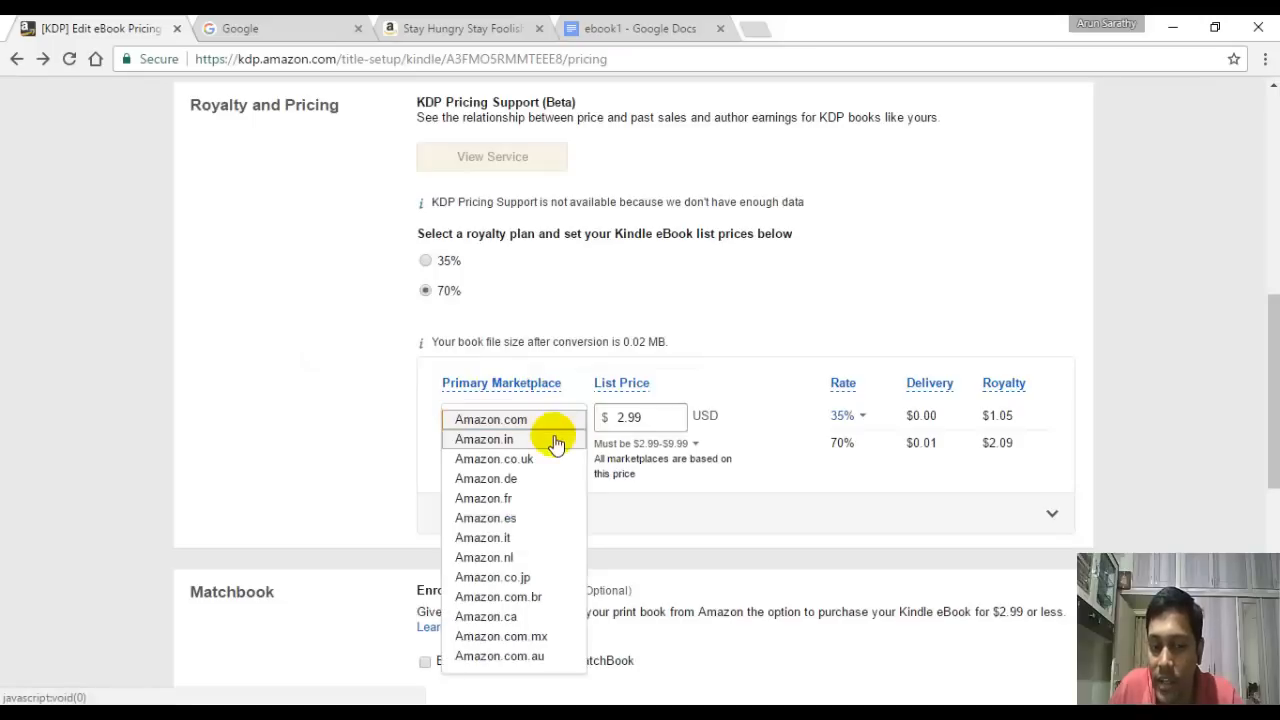
left_click(694, 530)
scroll(720, 330, "down", 2)
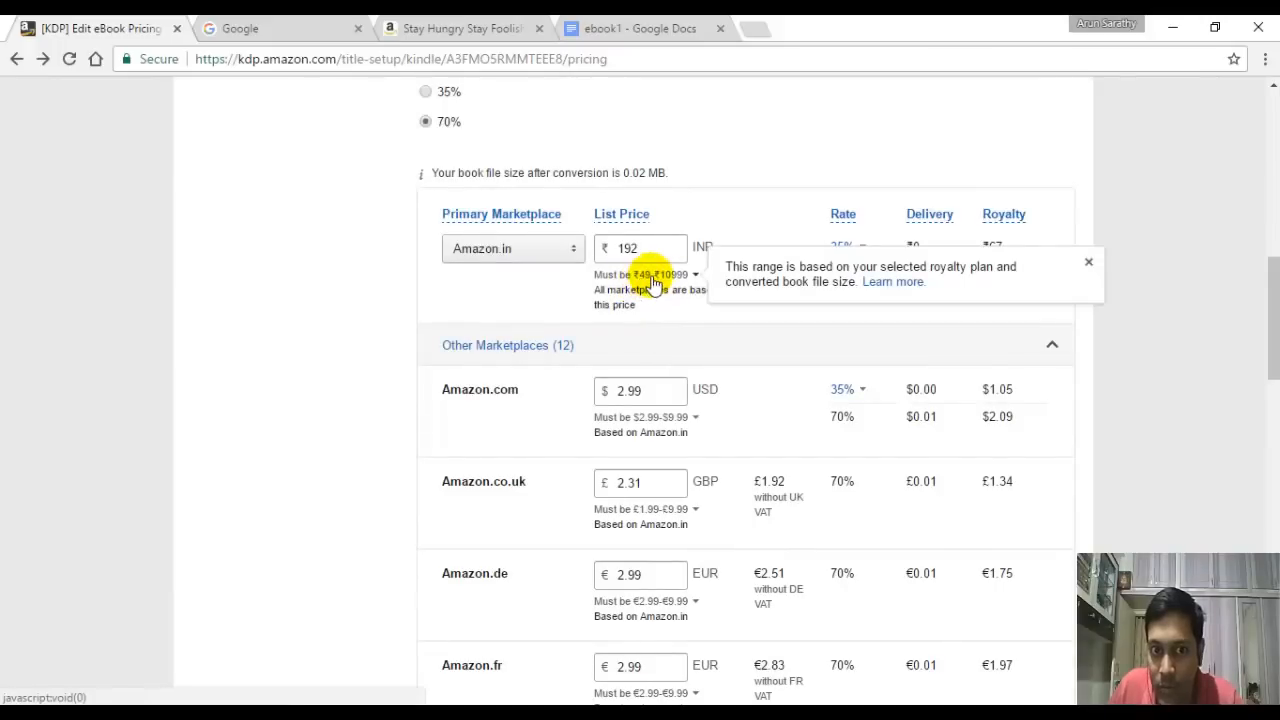
Step: Compare the Amazon.in pricing under the 35% and 70% royalty plans, ending with 70% selected
left_click(424, 93)
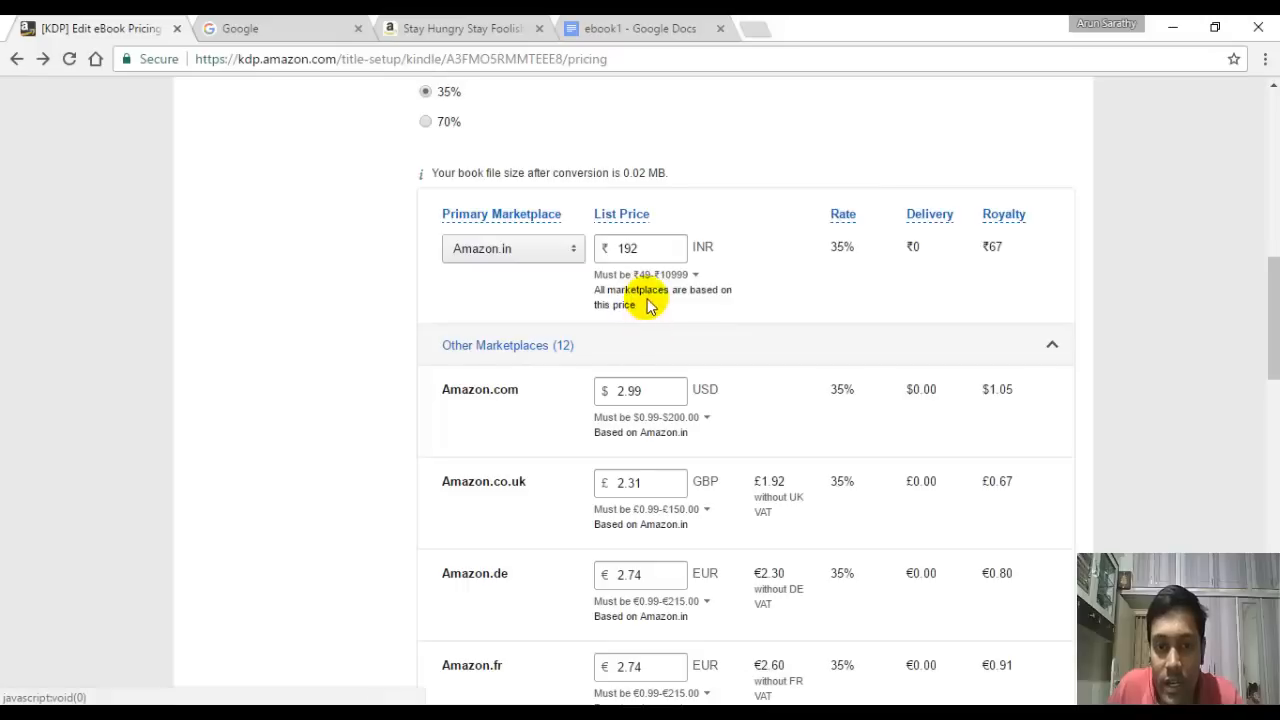
left_click(426, 123)
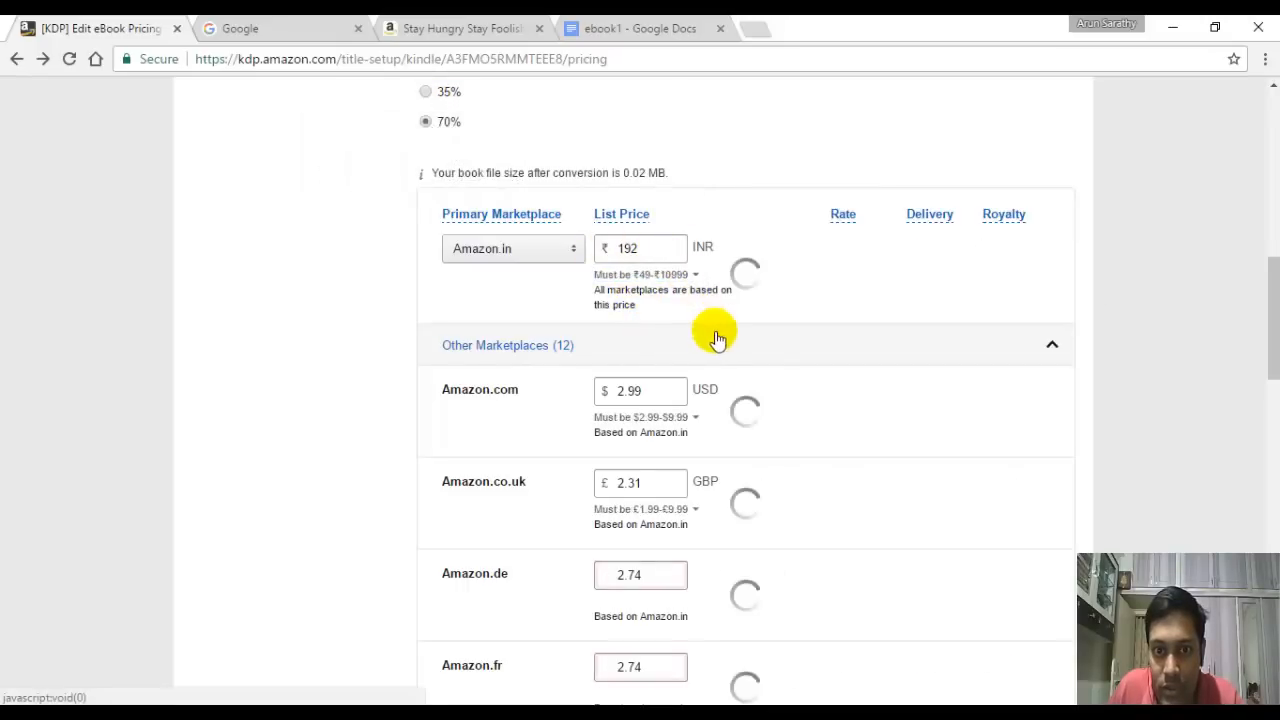
mouse_move(684, 285)
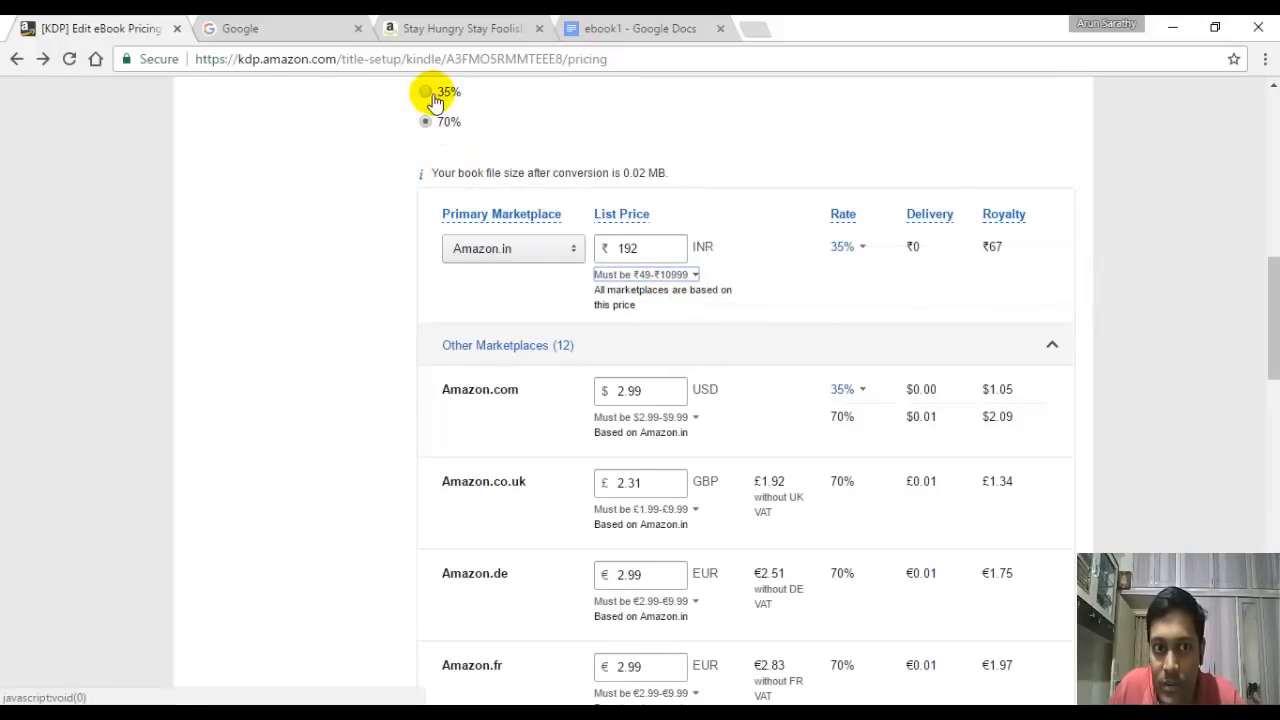
left_click(428, 93)
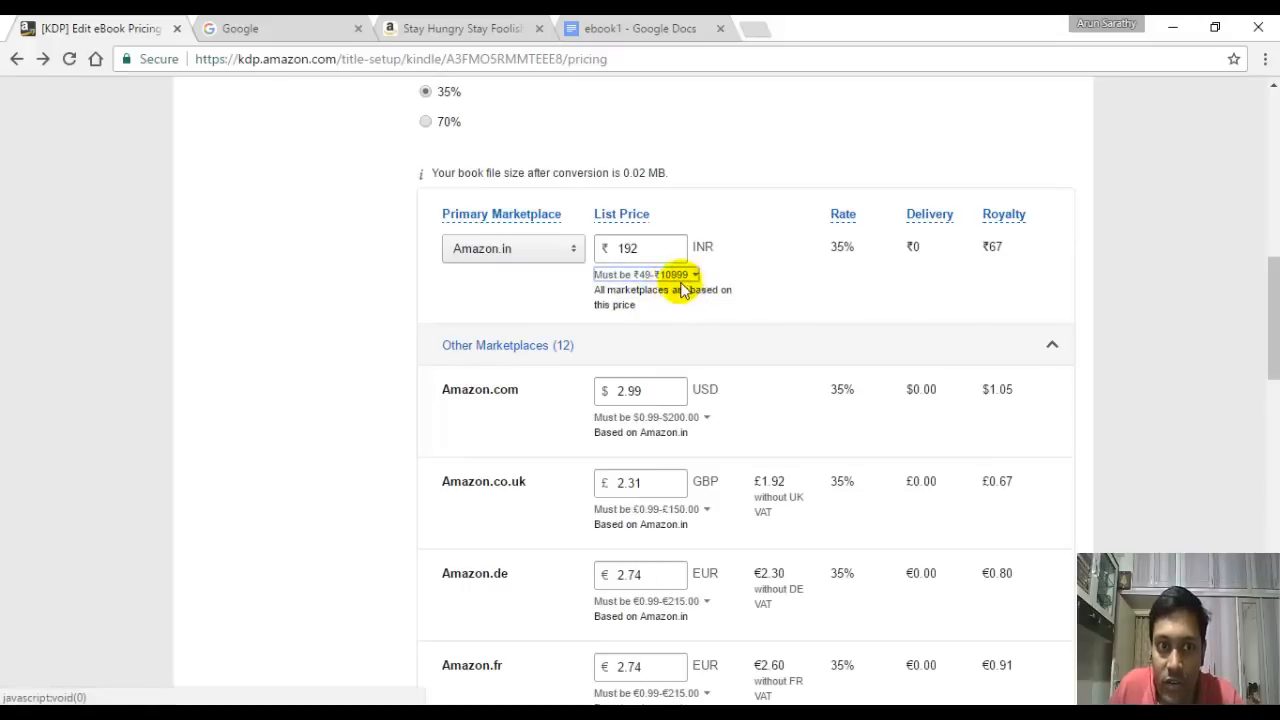
left_click(427, 123)
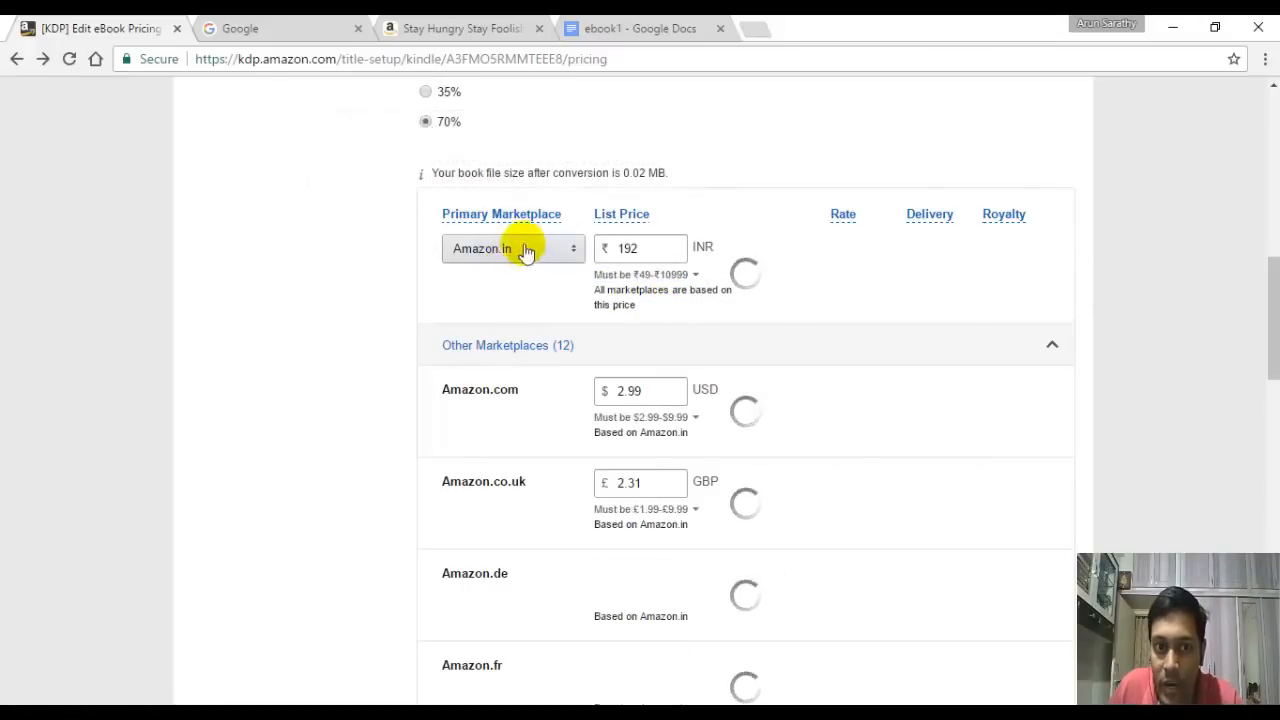
Step: Set the Amazon.in list price to ₹49 and read the eligibility note for its royalty rate
double_click(645, 249)
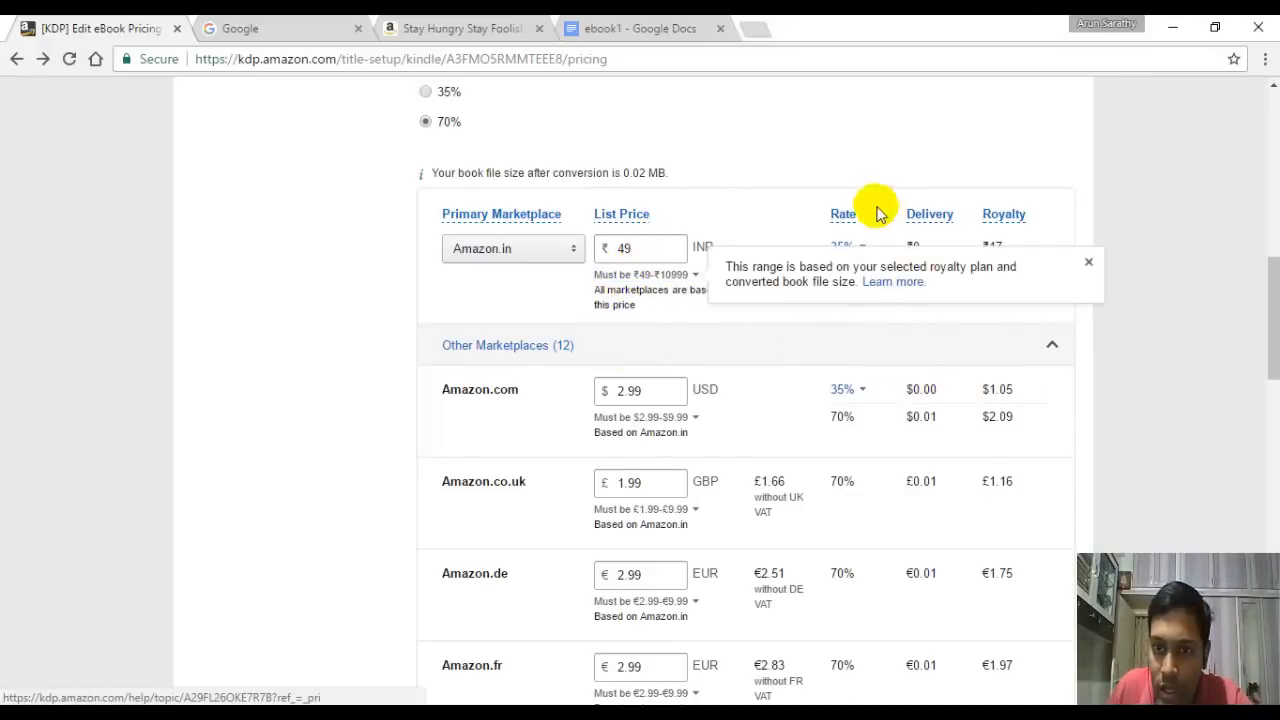
mouse_move(864, 254)
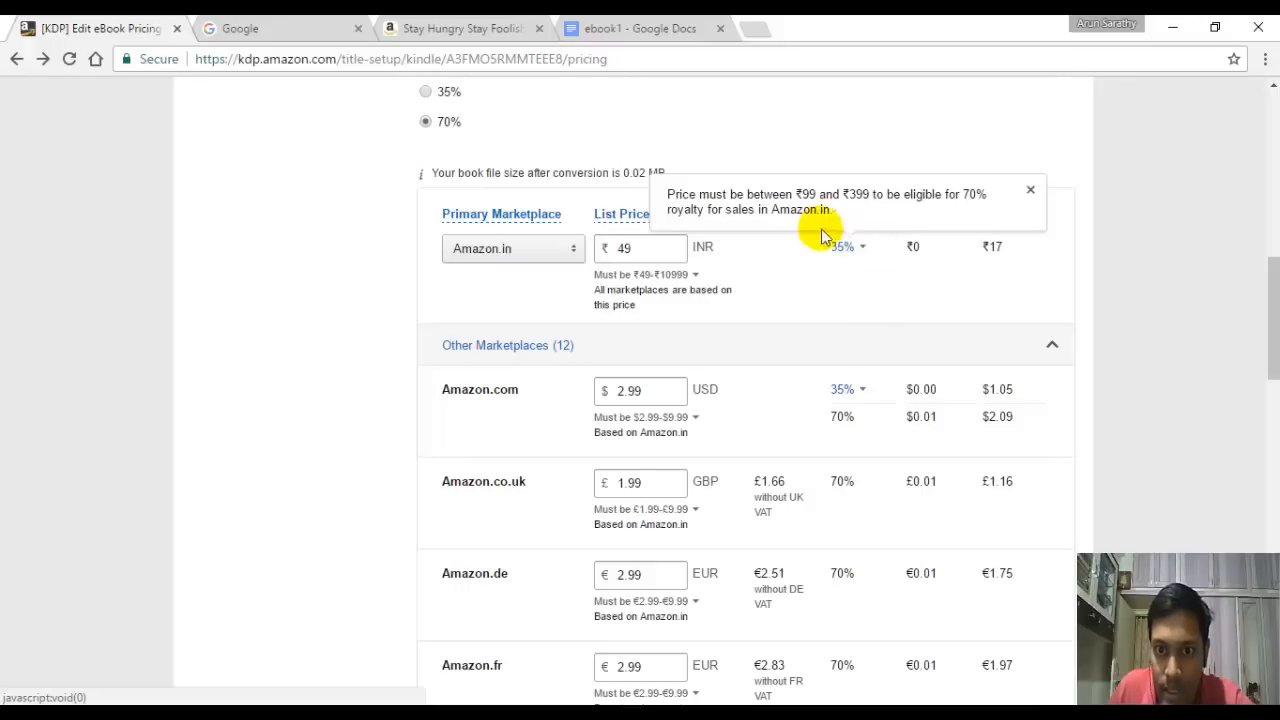
left_click(857, 250)
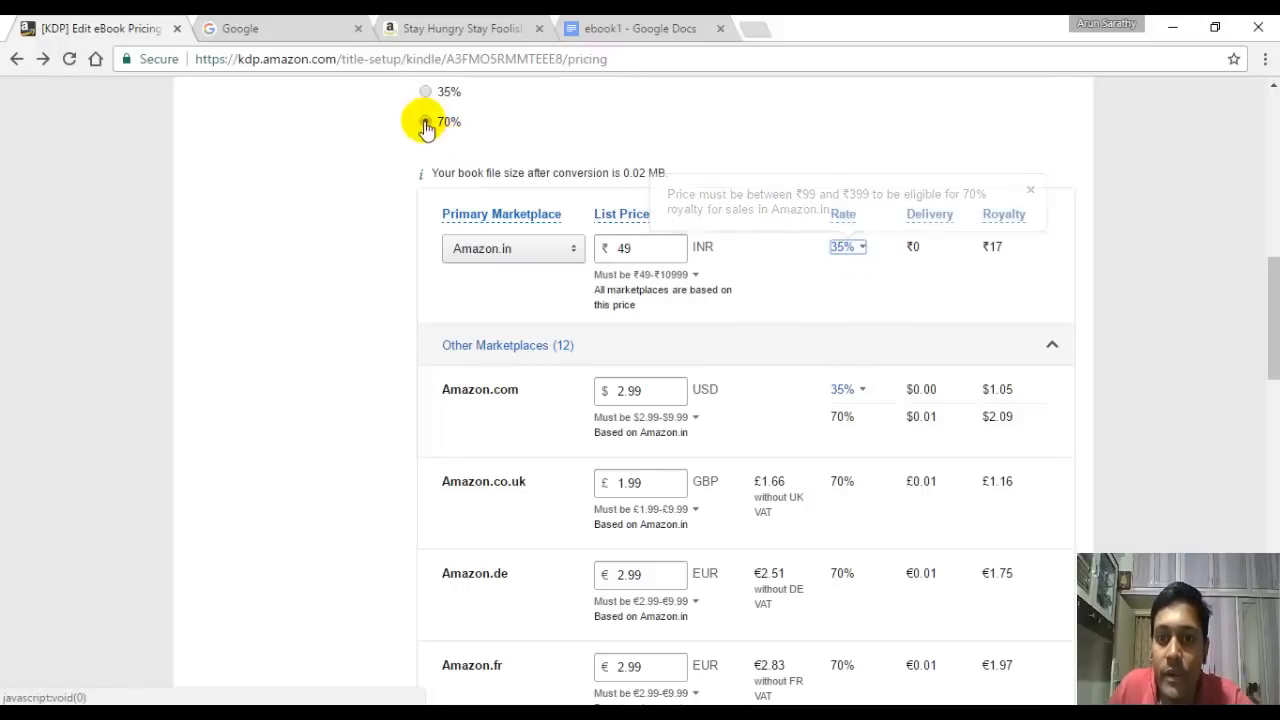
mouse_move(864, 254)
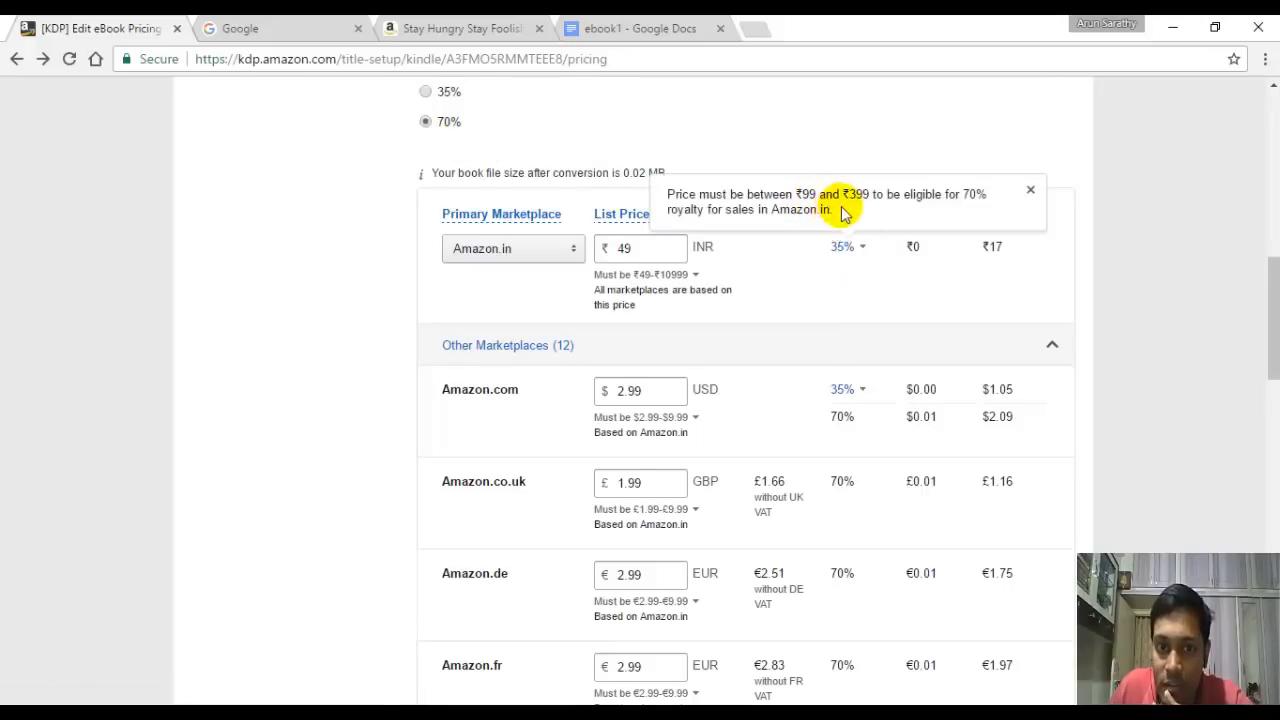
Step: Set the Amazon.in list price to ₹99 and read the eligibility note for its royalty rate
left_click(654, 248)
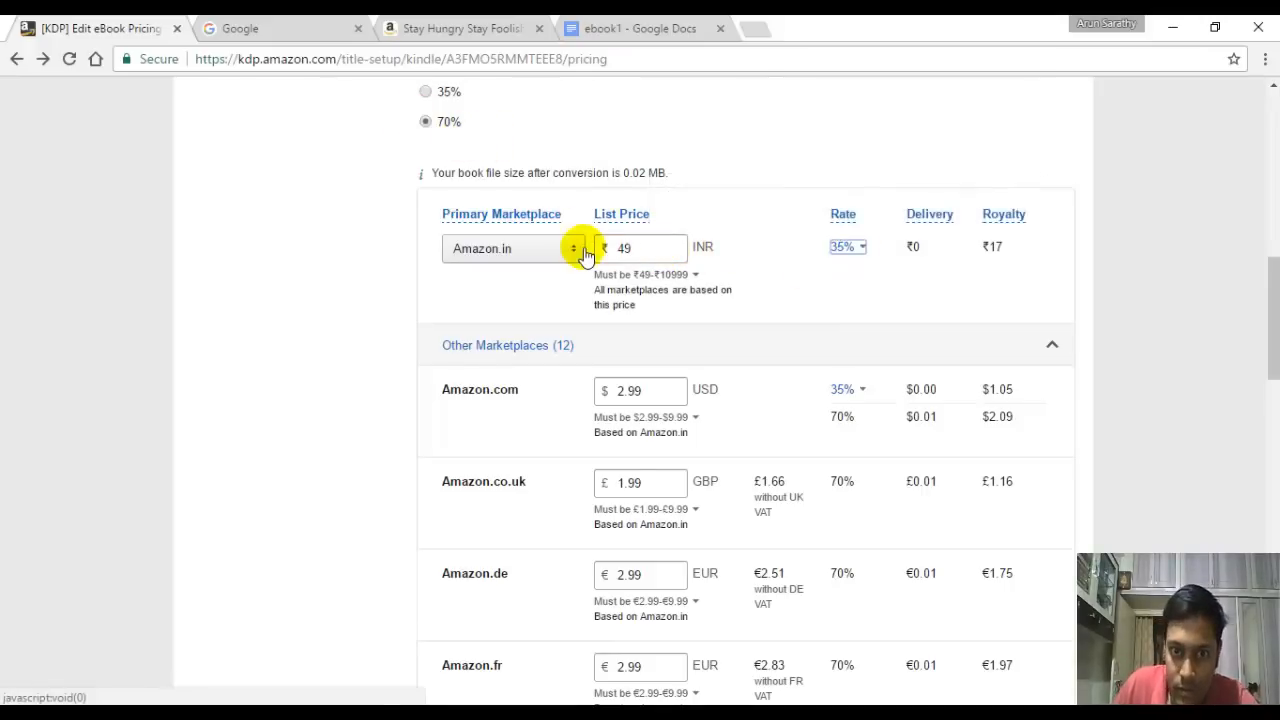
double_click(624, 249)
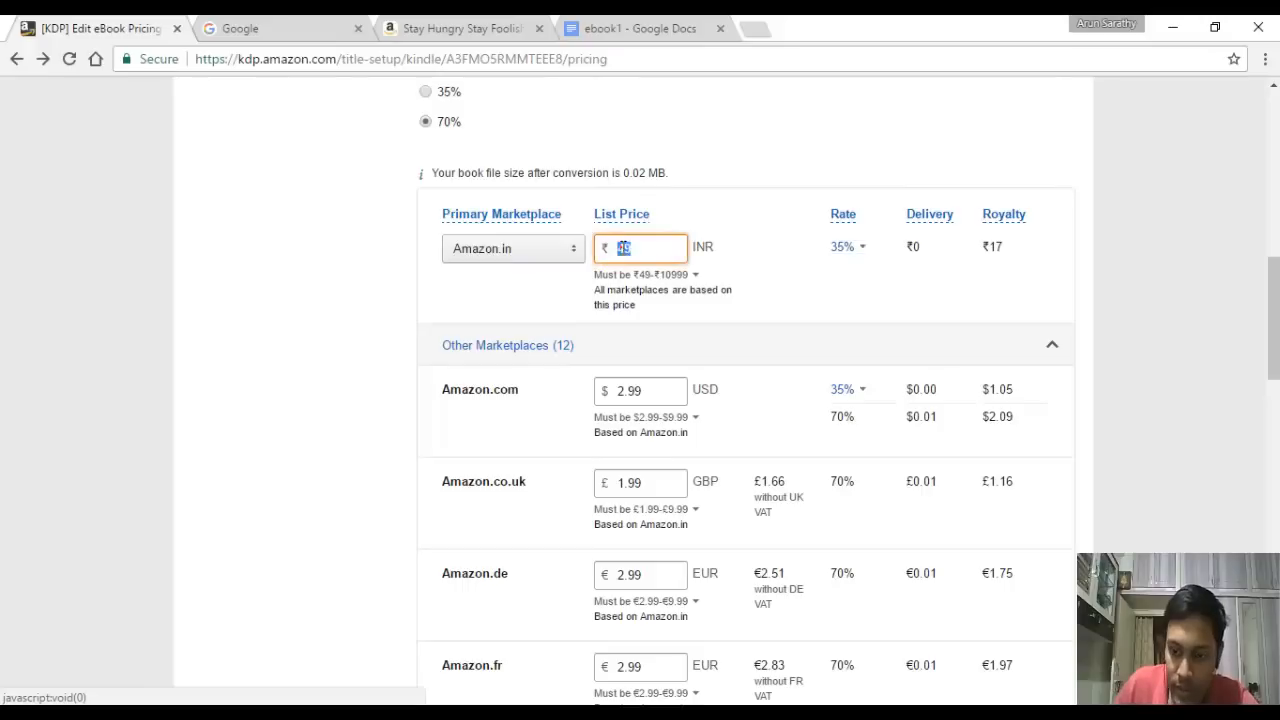
type("99")
left_click(663, 272)
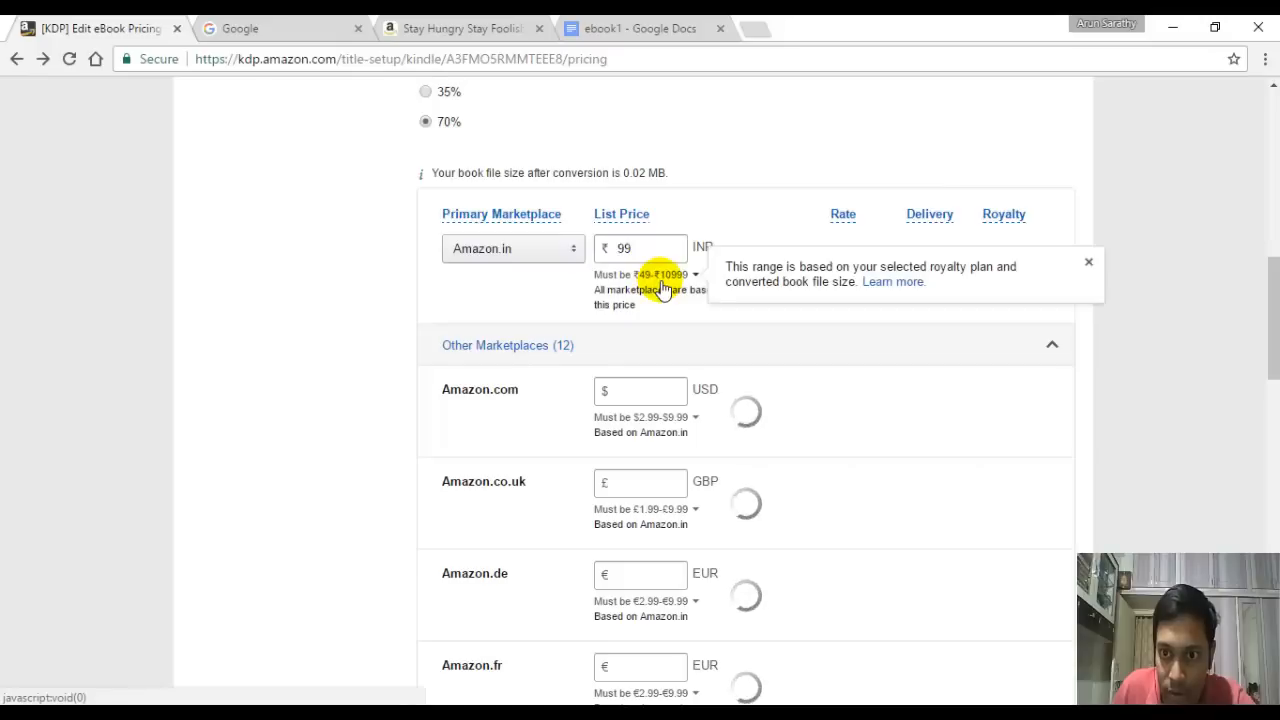
left_click(860, 250)
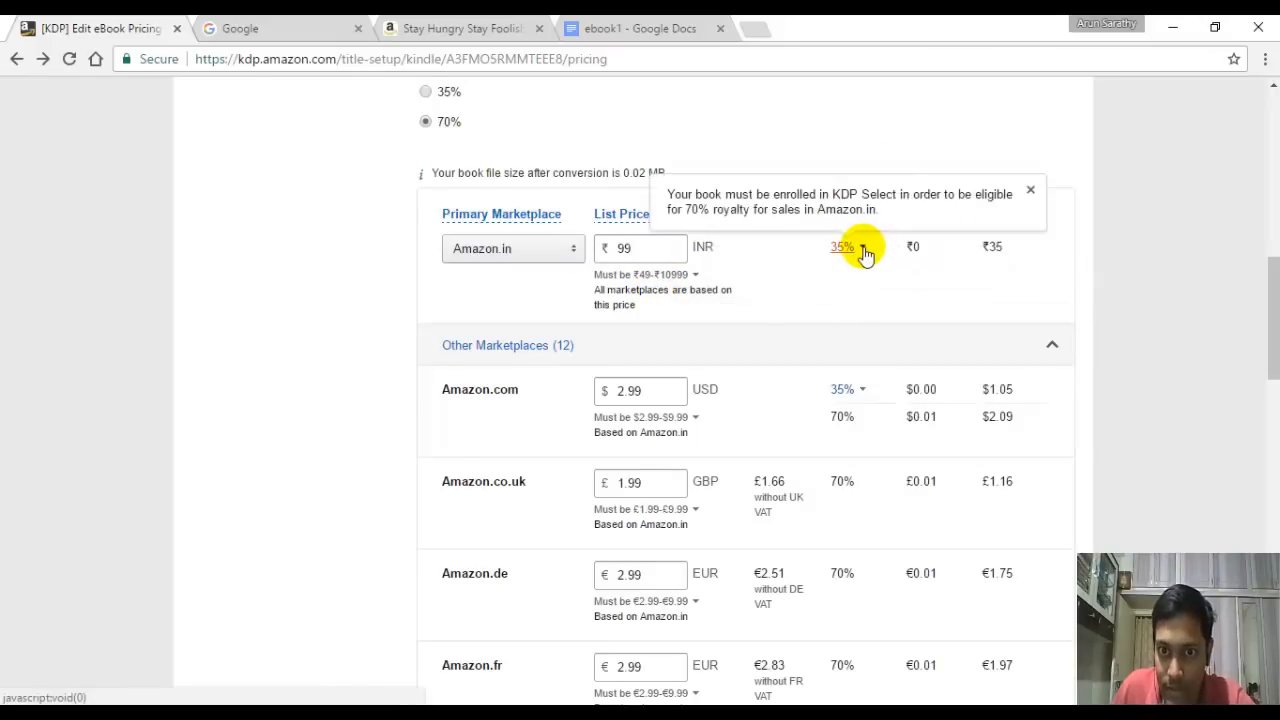
Step: Set the Amazon.in list price to ₹199 and read the eligibility note for its royalty rate
left_click(836, 252)
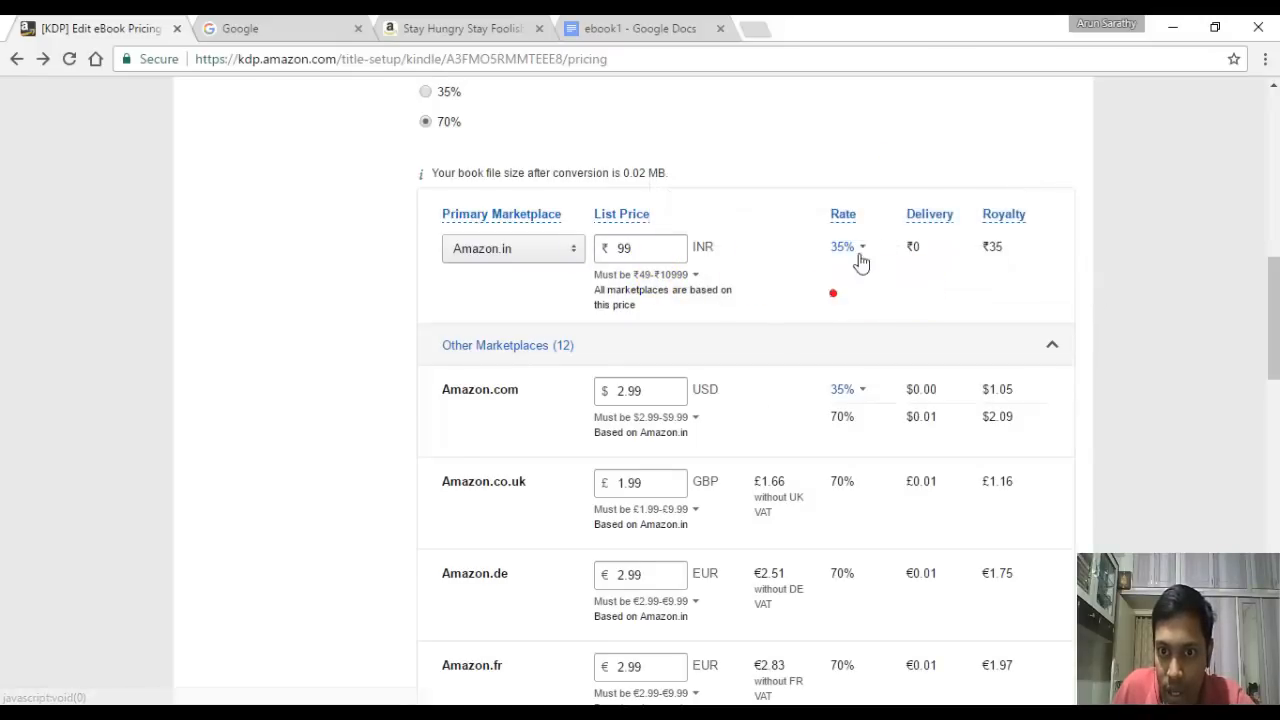
left_click(859, 254)
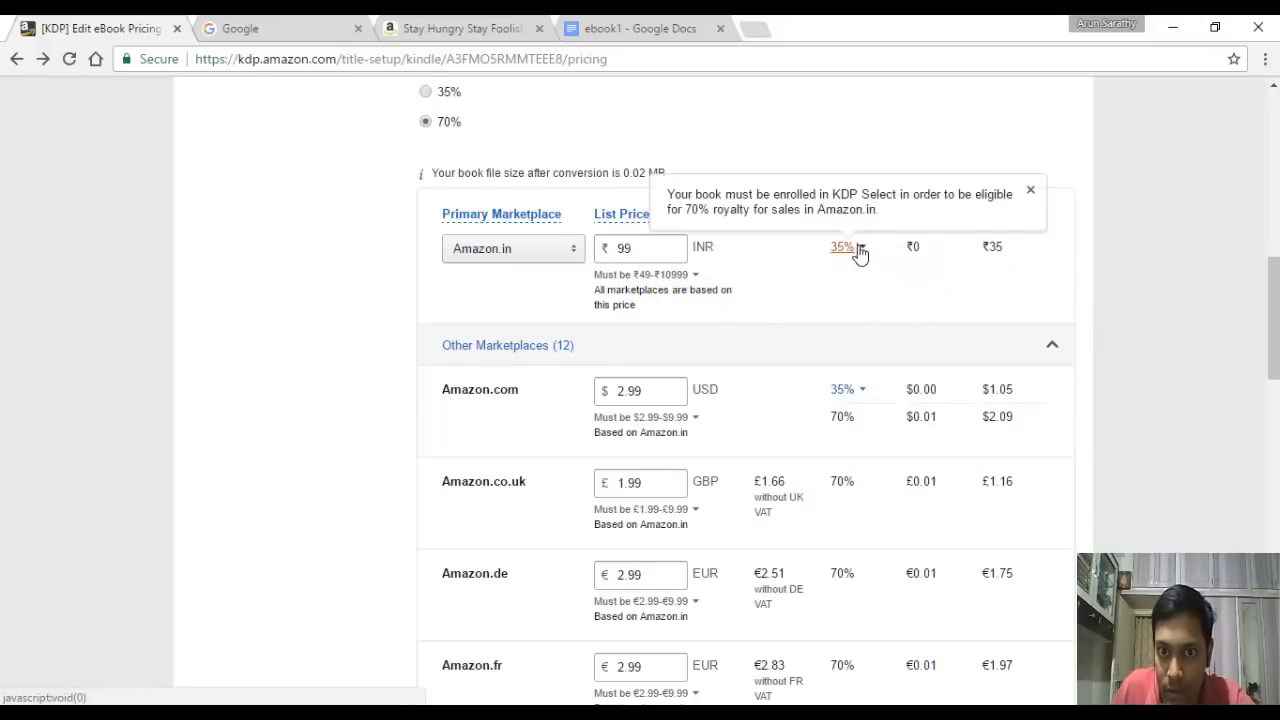
left_click(641, 248)
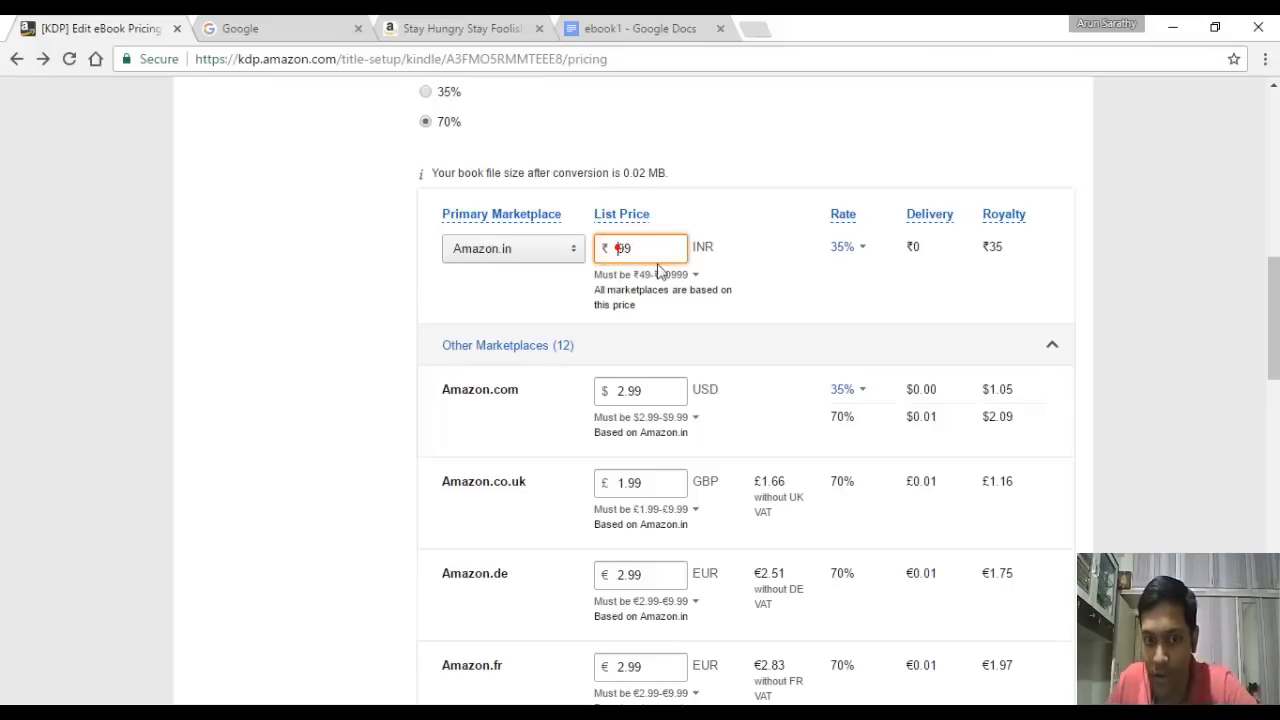
left_click(680, 273)
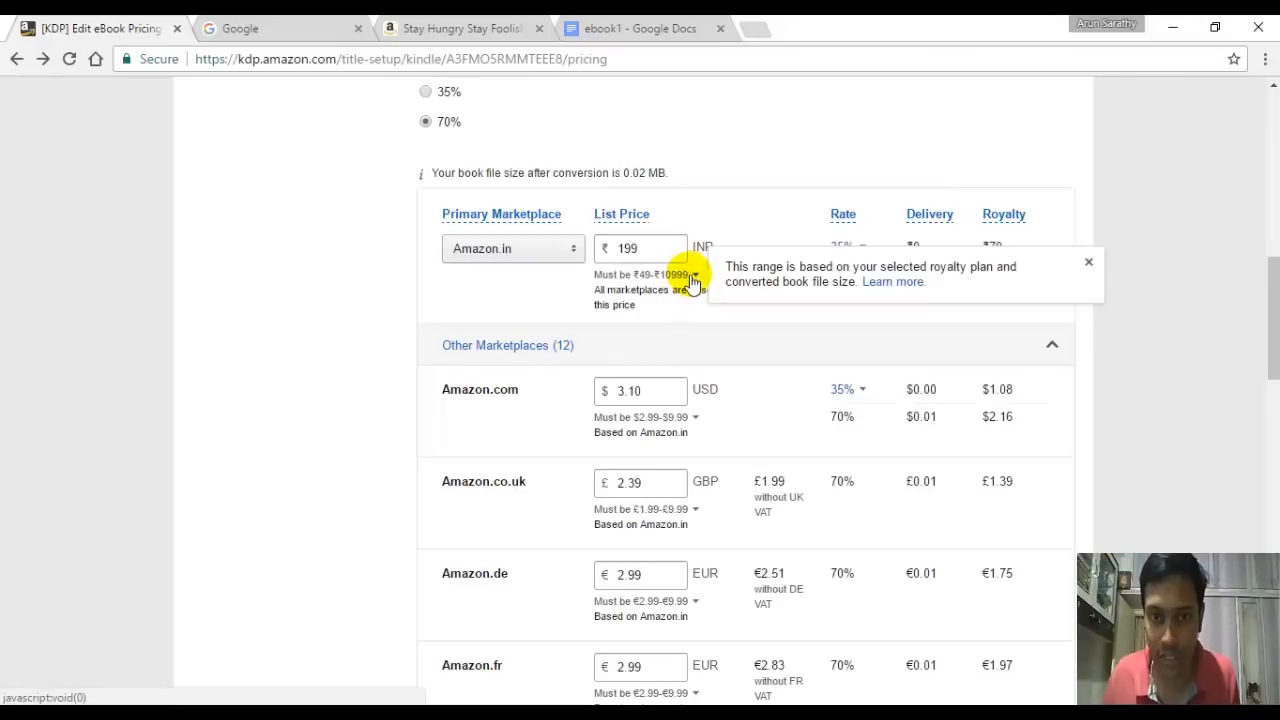
left_click(812, 217)
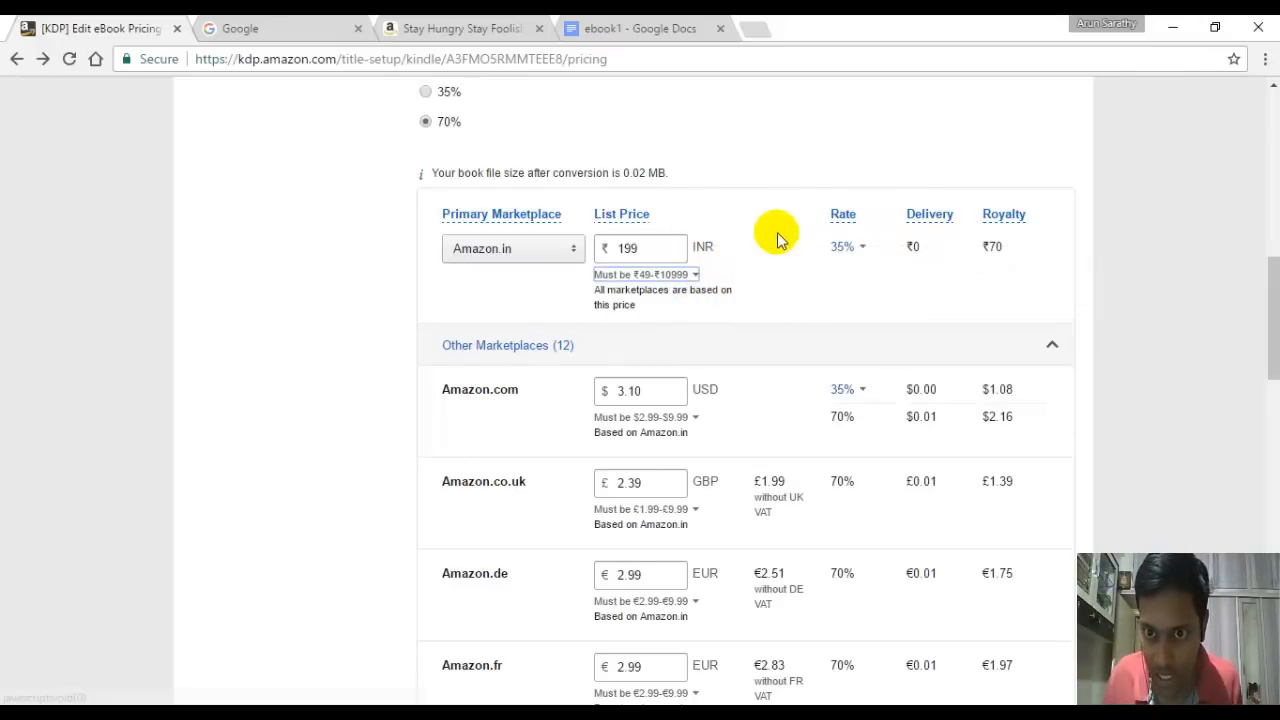
left_click(858, 250)
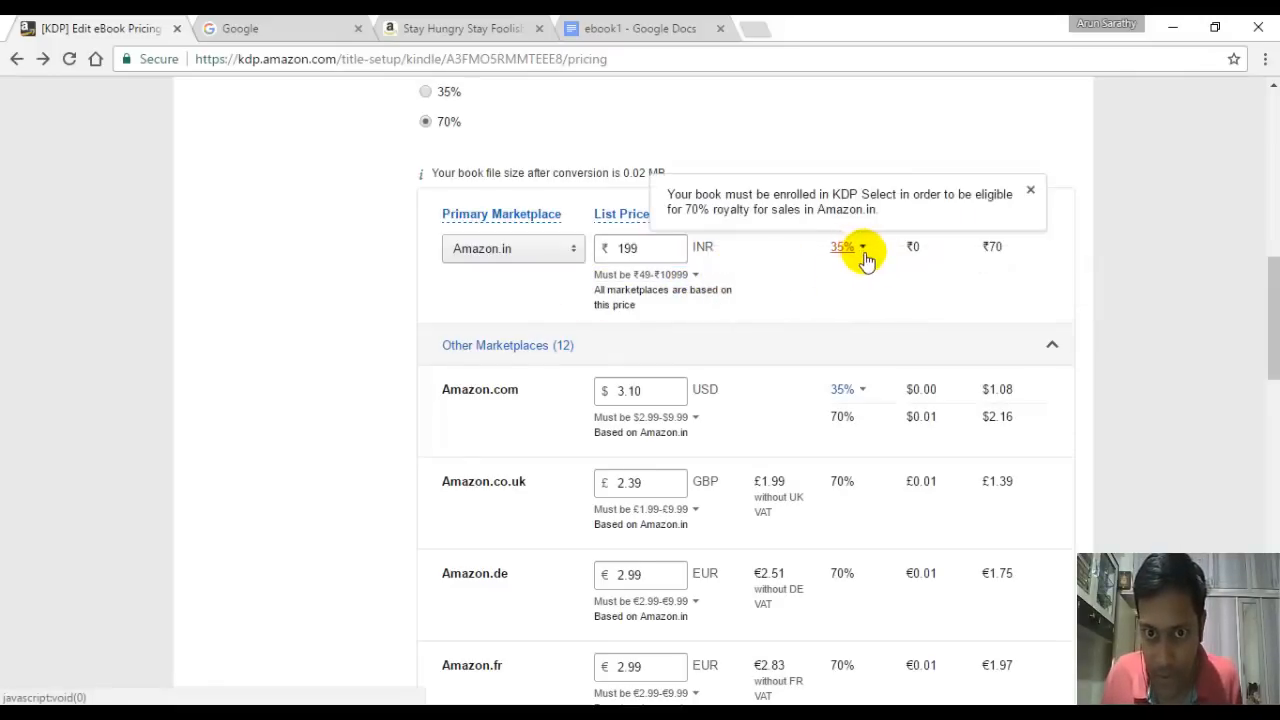
Step: Enroll the book in KDP Select and check the resulting royalty rate for Amazon.in
scroll(864, 255, "up", 7)
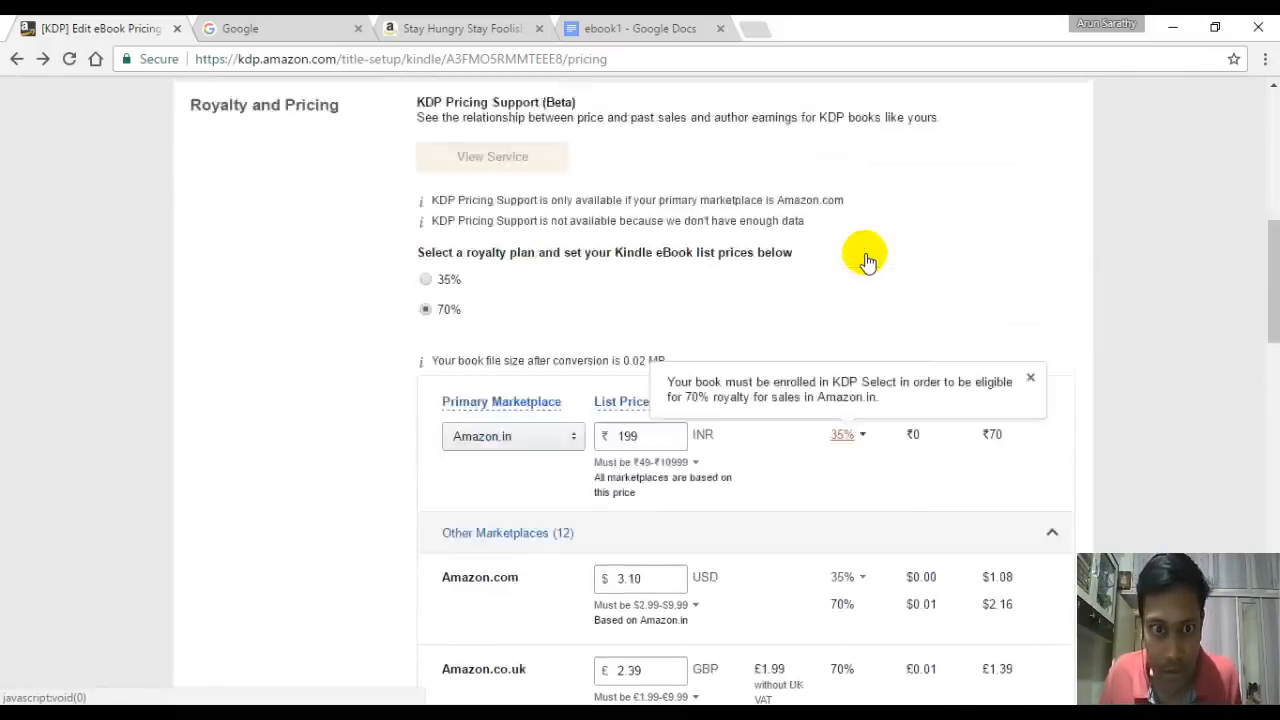
scroll(477, 294, "down", 5)
scroll(483, 265, "up", 5)
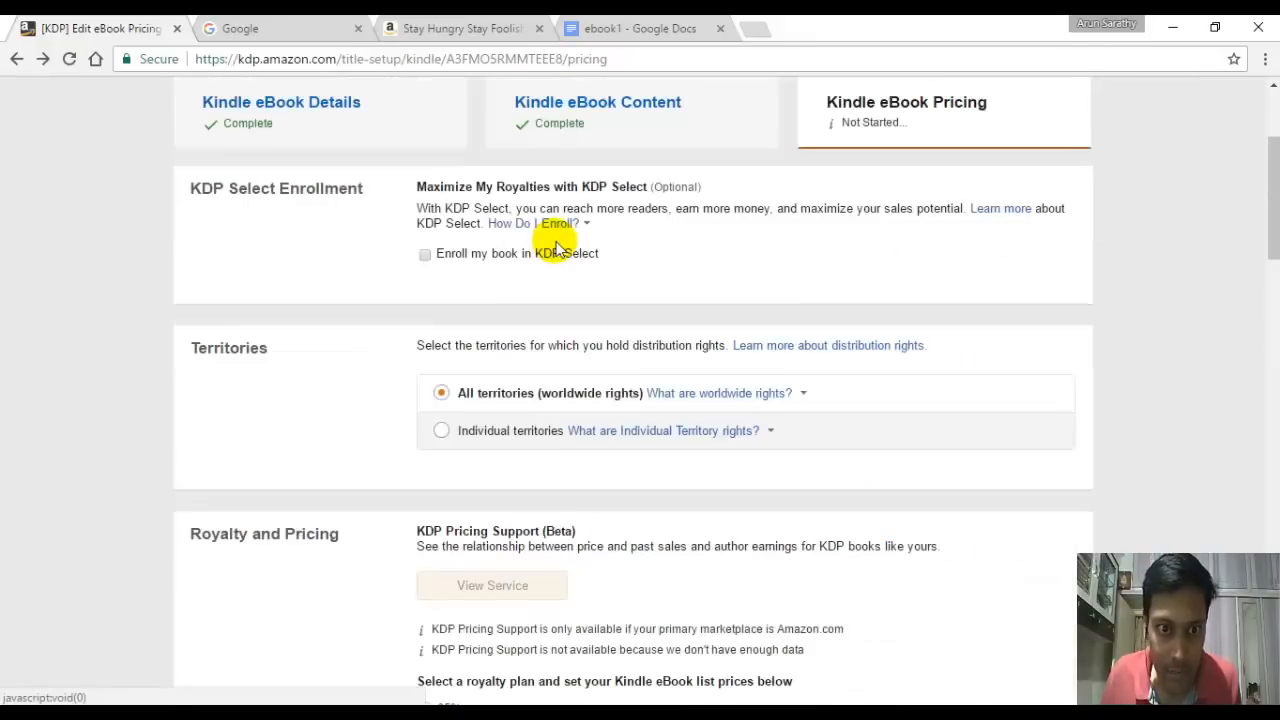
left_click(426, 256)
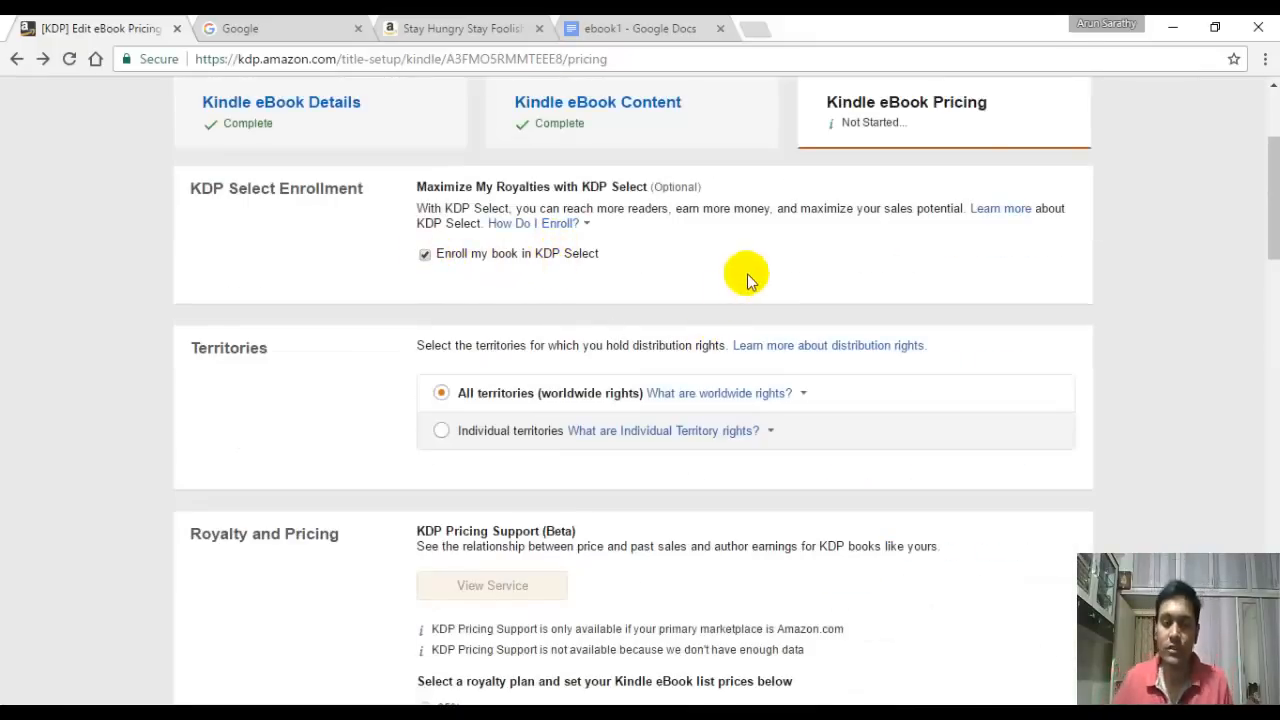
scroll(750, 282, "down", 5)
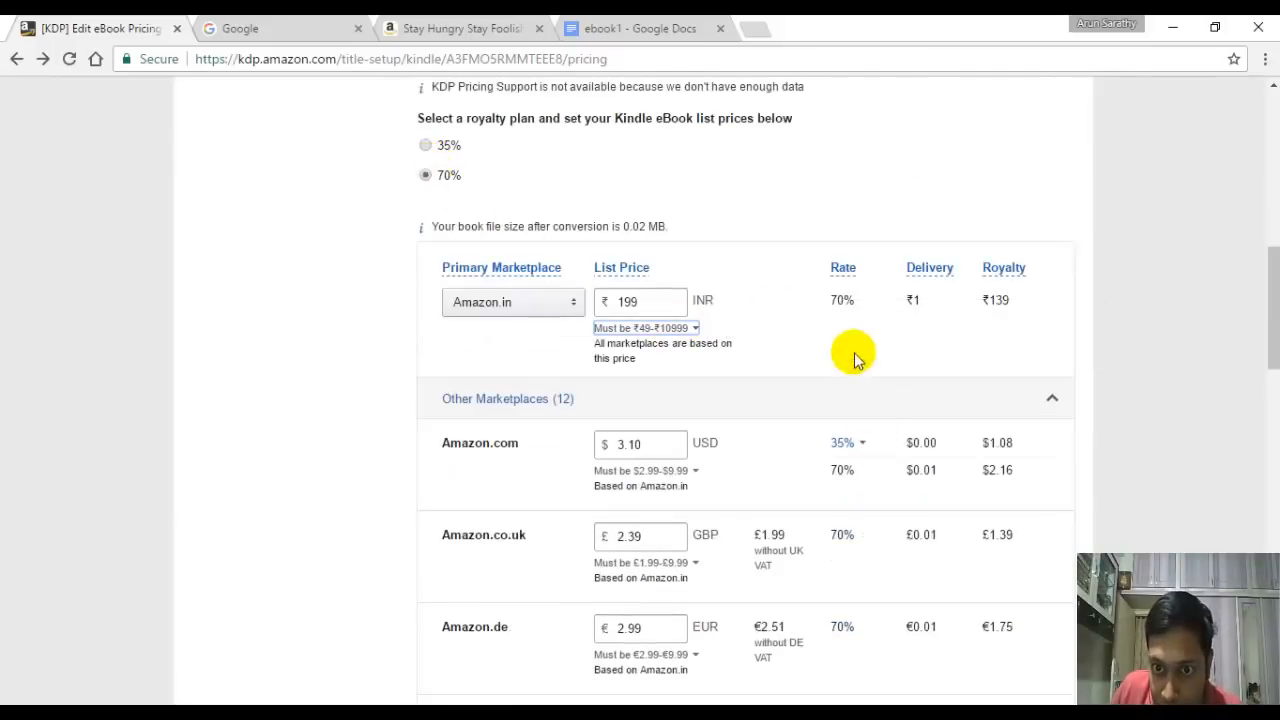
triple_click(848, 300)
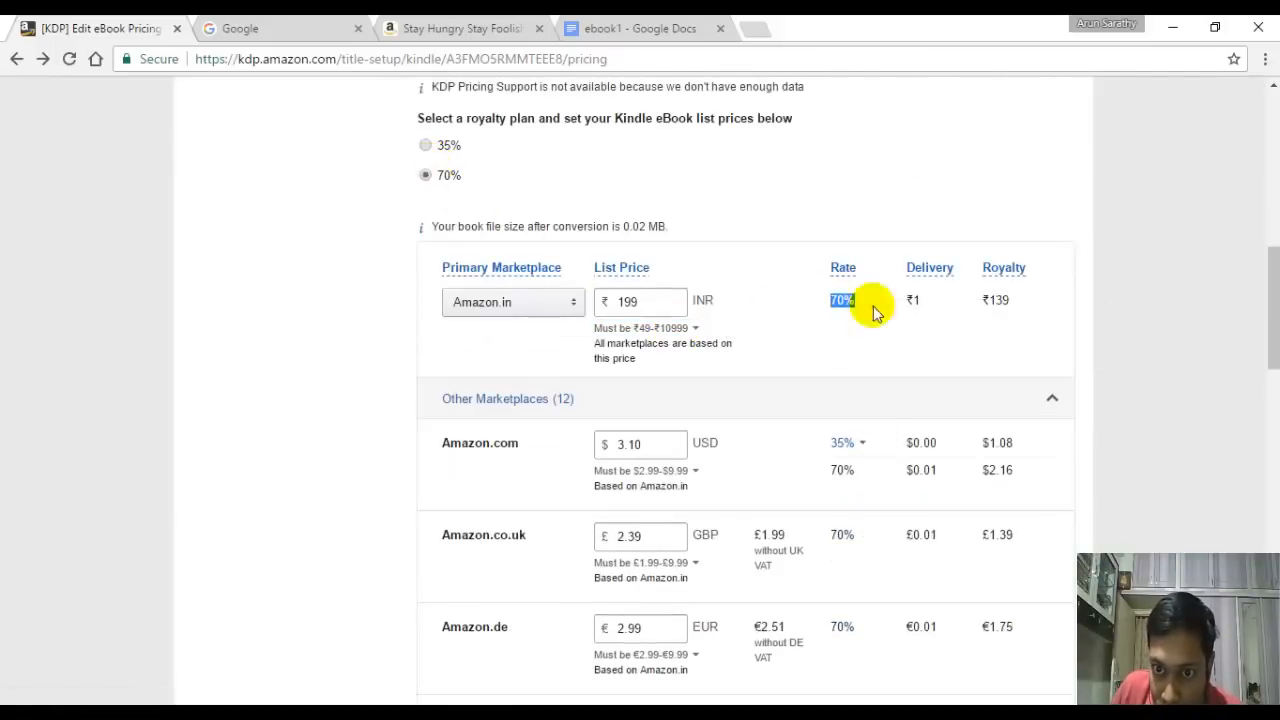
Step: Compare the Amazon.in royalty rate without and with KDP Select enrollment, leaving the book enrolled and the 70% plan selected
scroll(845, 325, "up", 6)
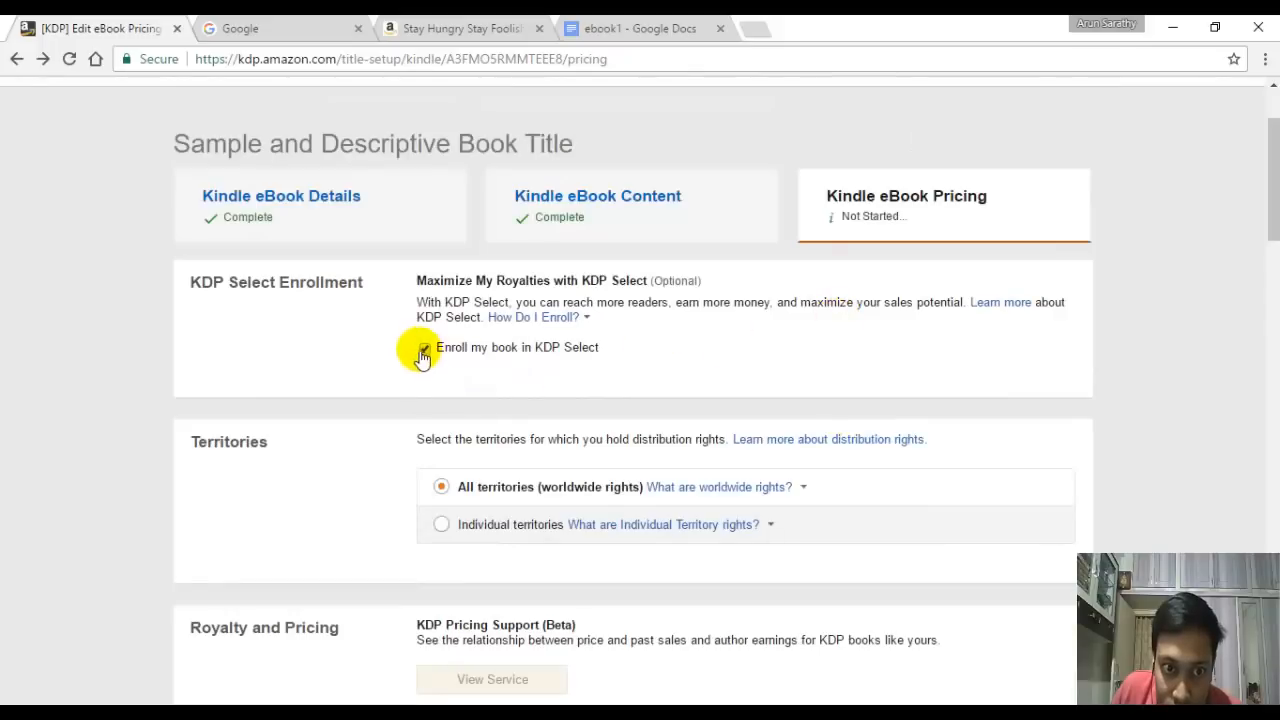
scroll(829, 374, "down", 6)
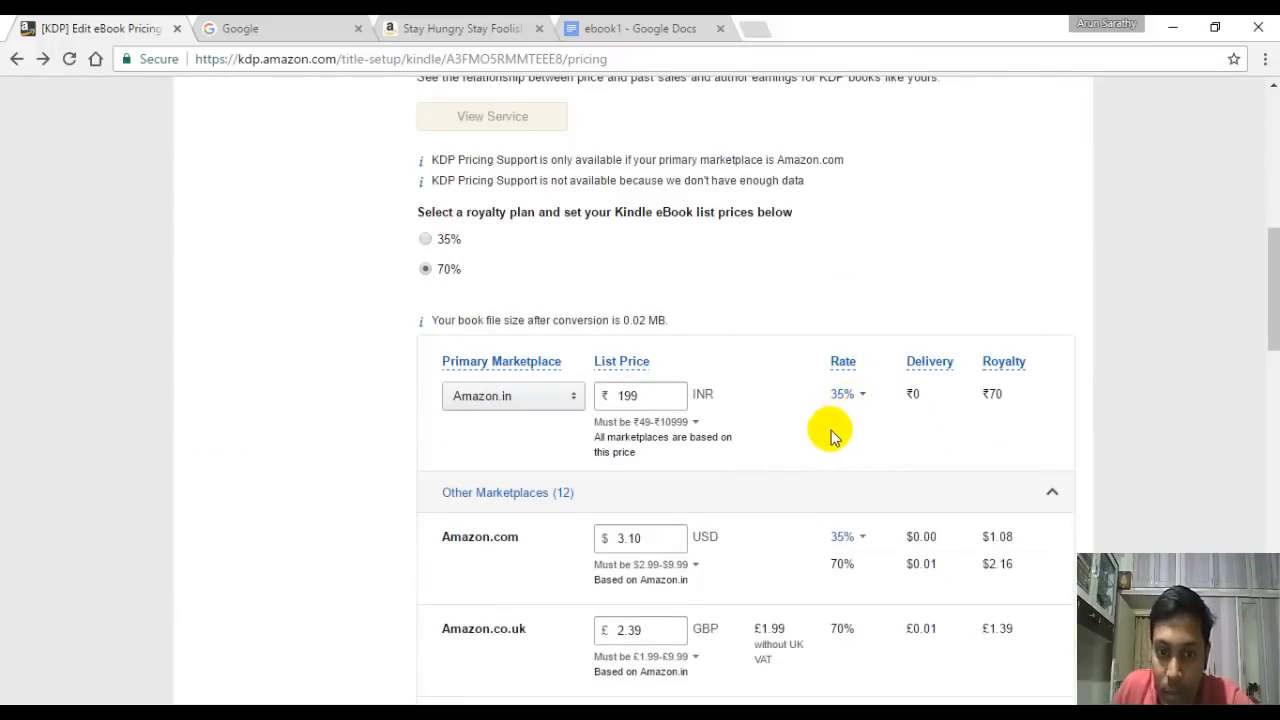
left_click(427, 269)
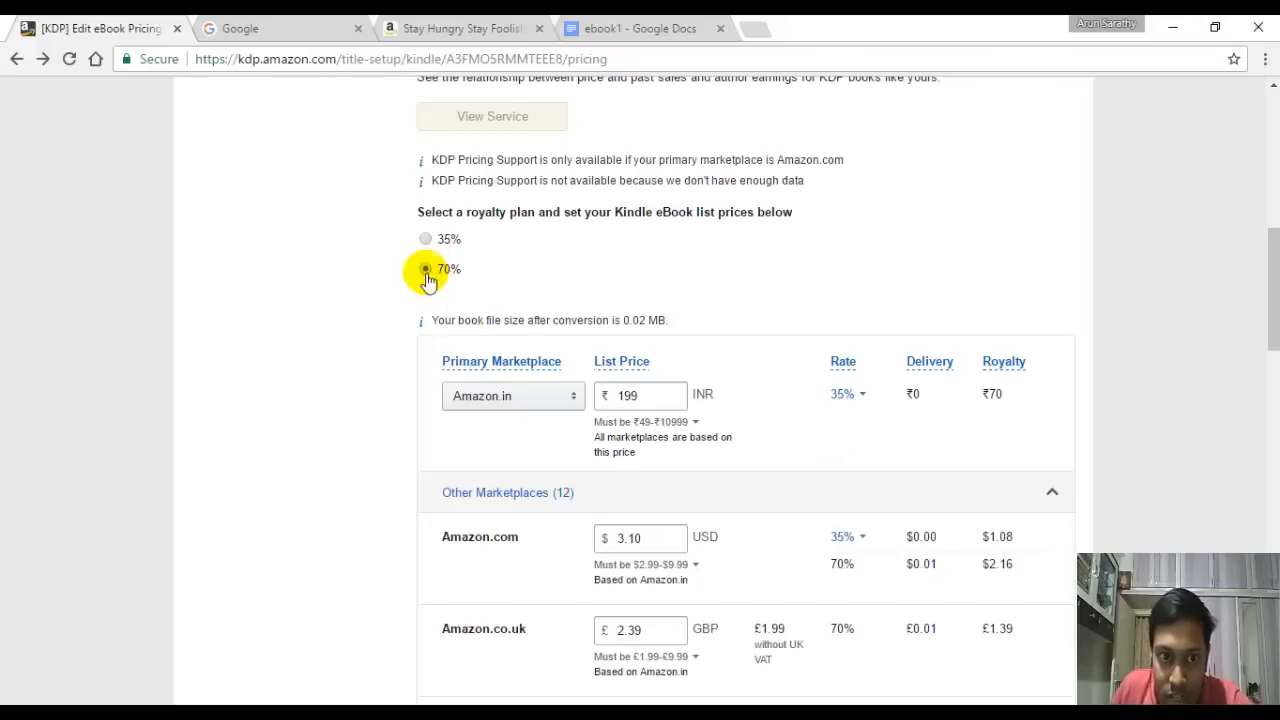
scroll(466, 280, "up", 7)
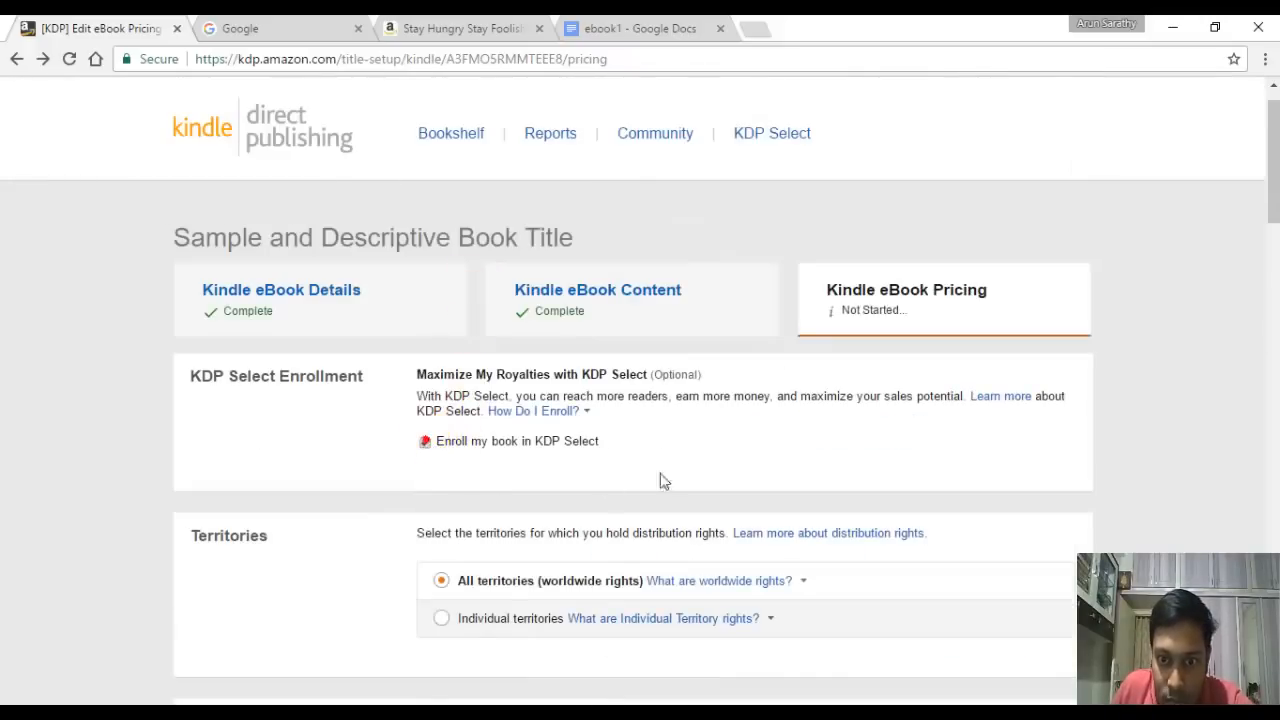
scroll(774, 433, "down", 7)
left_click(864, 430)
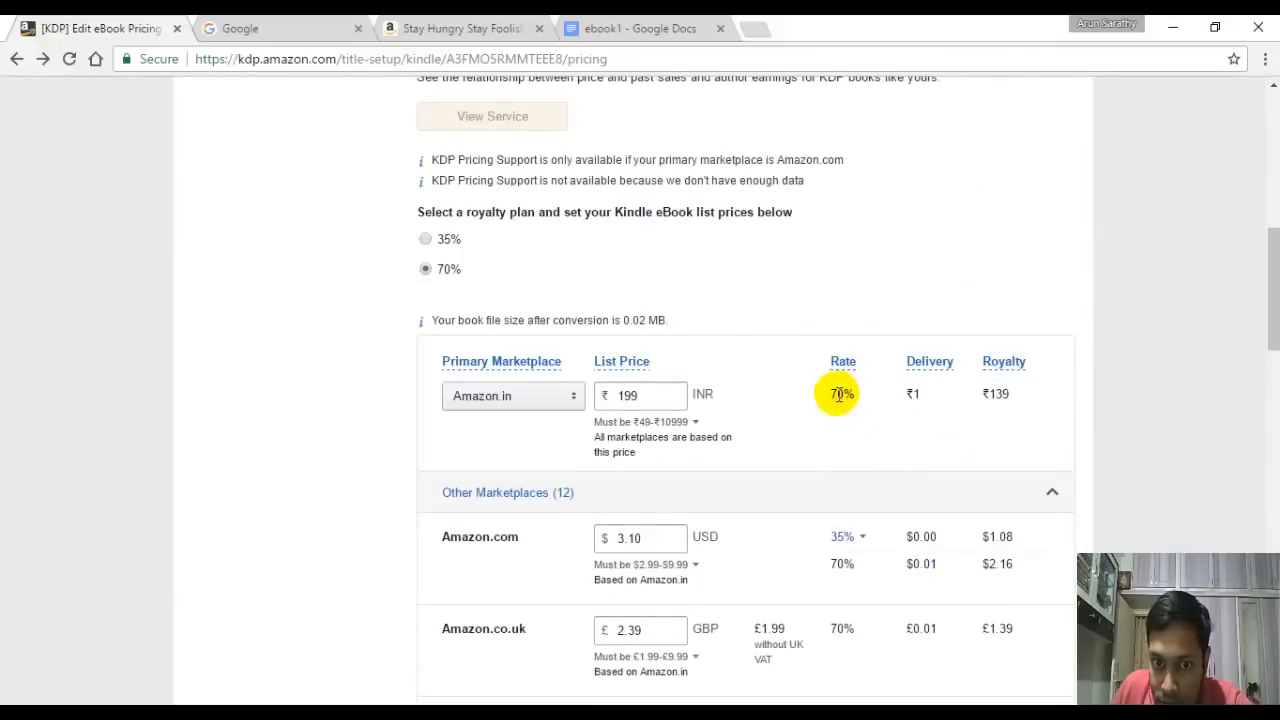
Step: Lower the Amazon.in list price to ₹49 and read the royalty eligibility note with KDP Select enrolled
left_click_drag(656, 395, 629, 391)
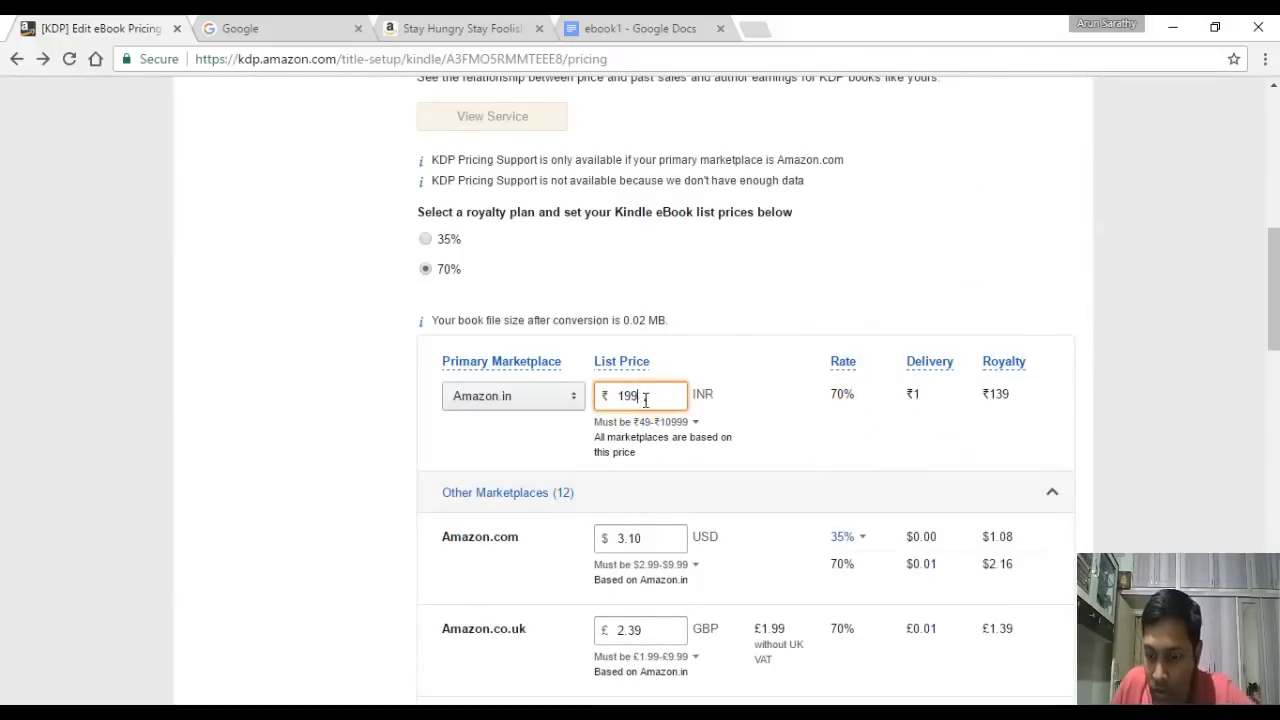
type("49")
left_click(657, 422)
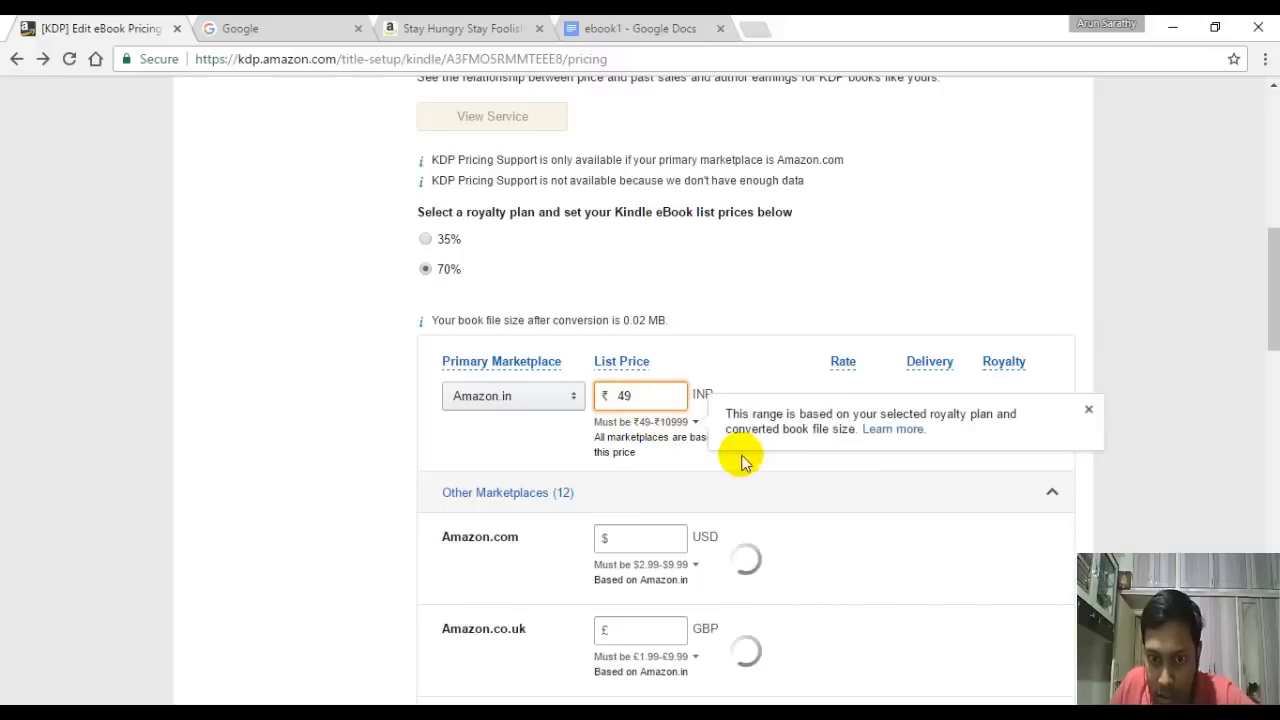
left_click(771, 373)
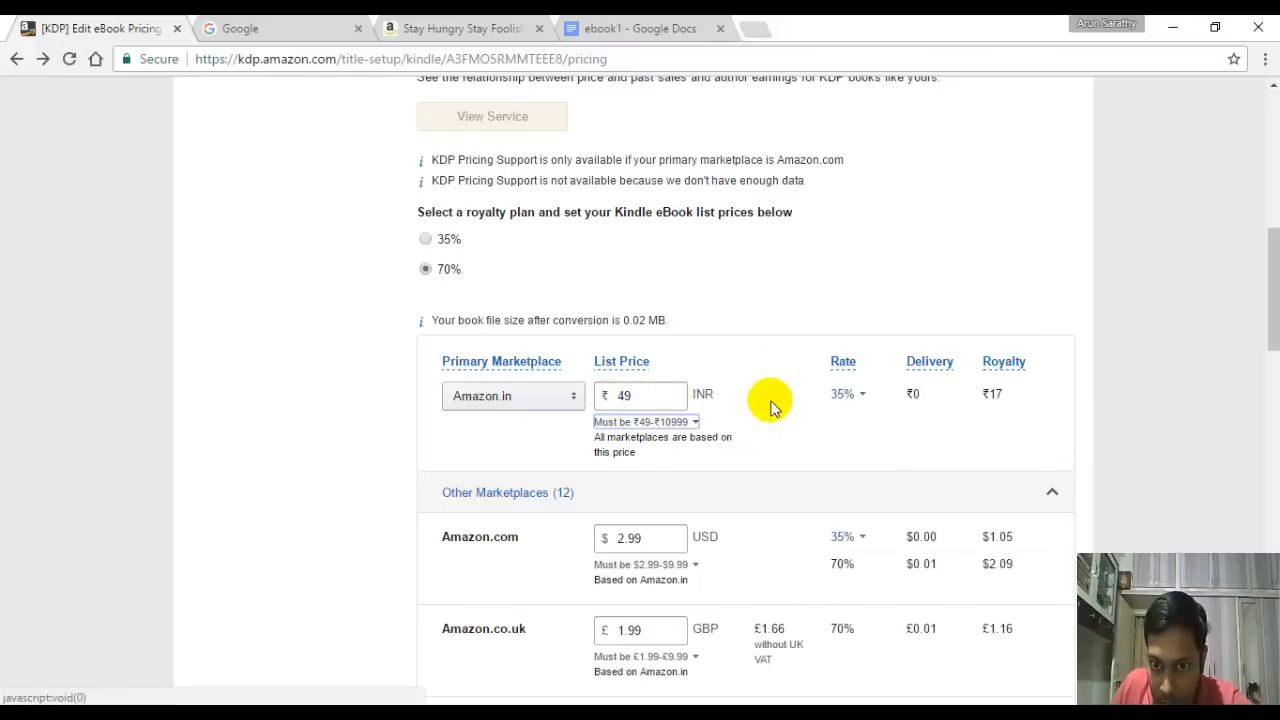
left_click(848, 396)
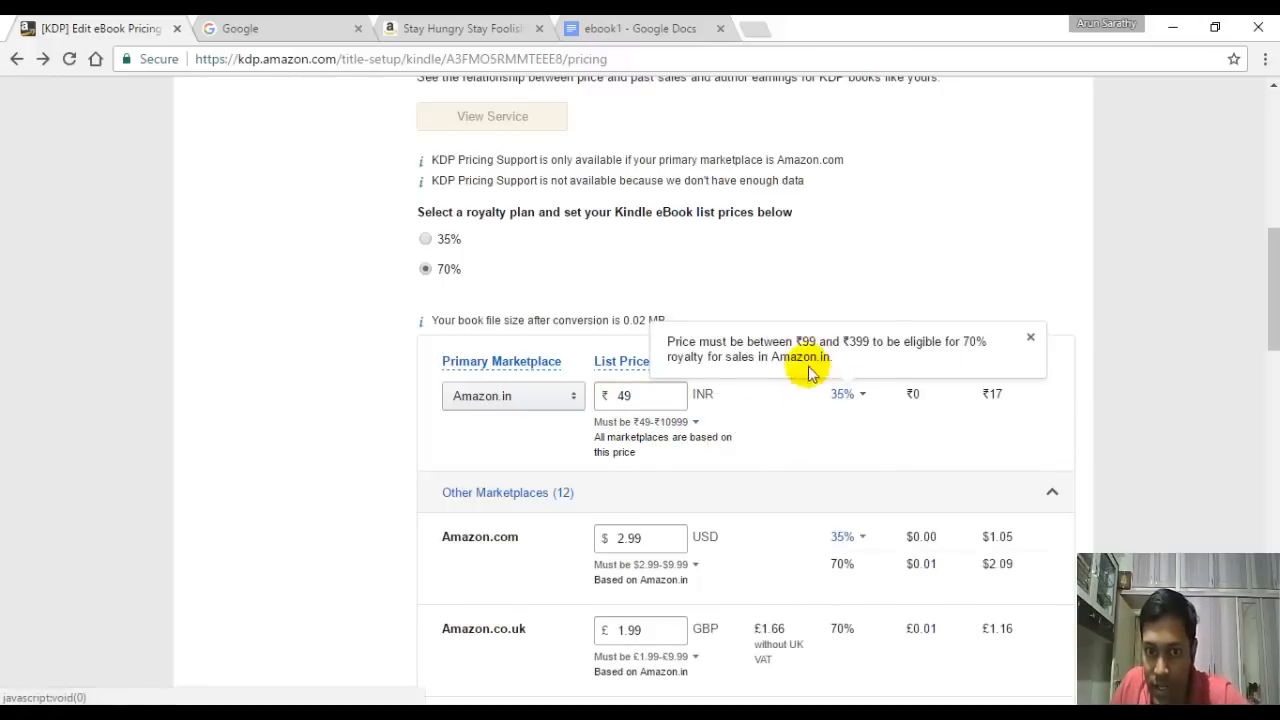
Step: Set the Amazon.in list price to ₹99 and check its royalty rate and royalty amount
left_click(662, 395)
left_click(694, 425)
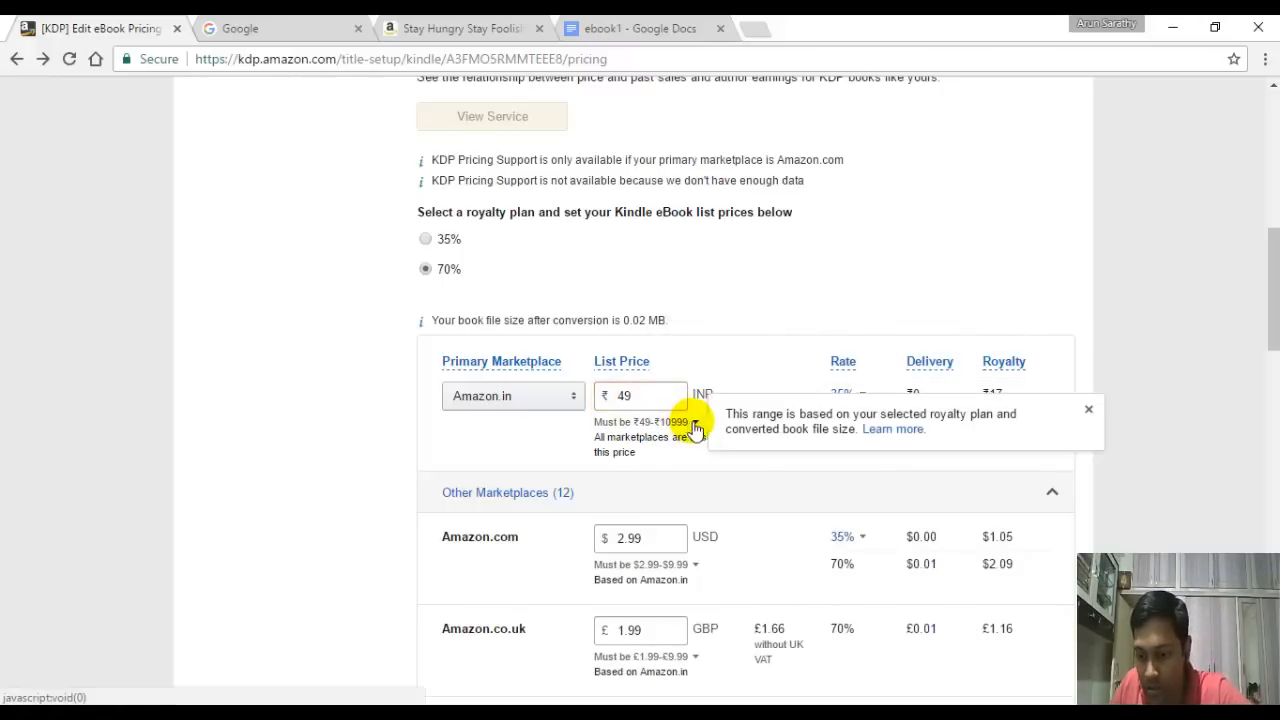
left_click(640, 398)
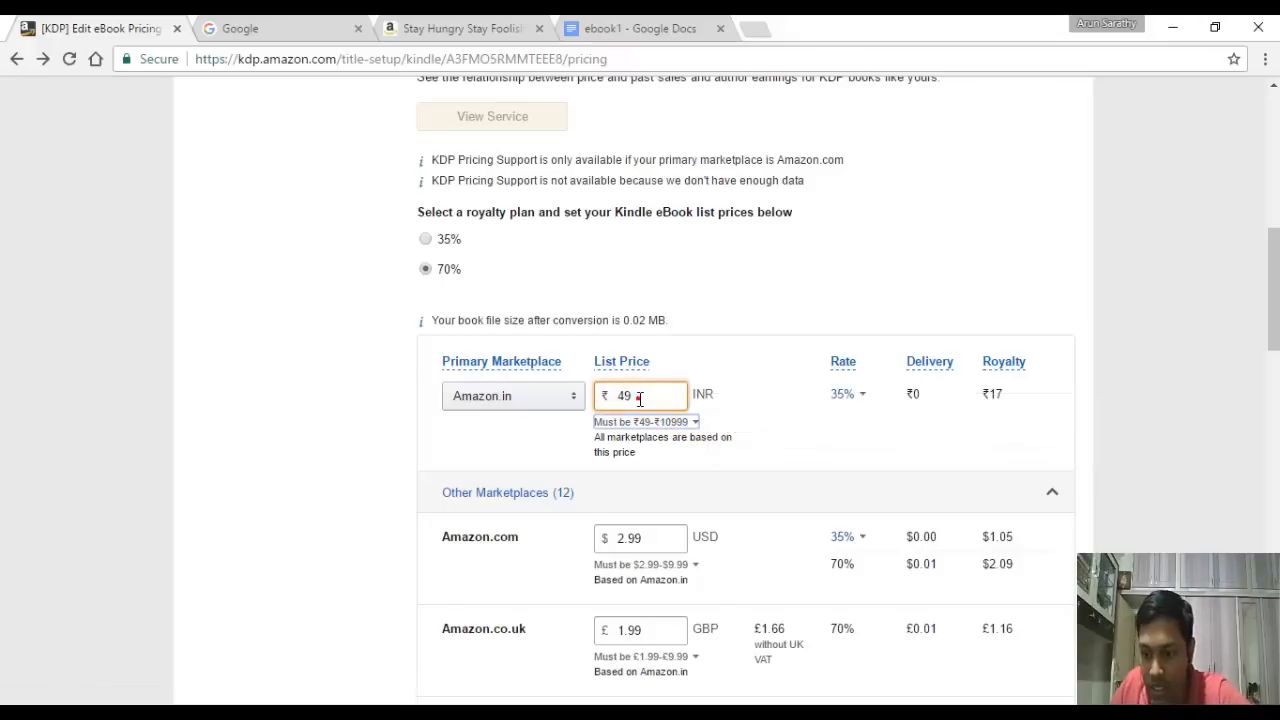
type("99")
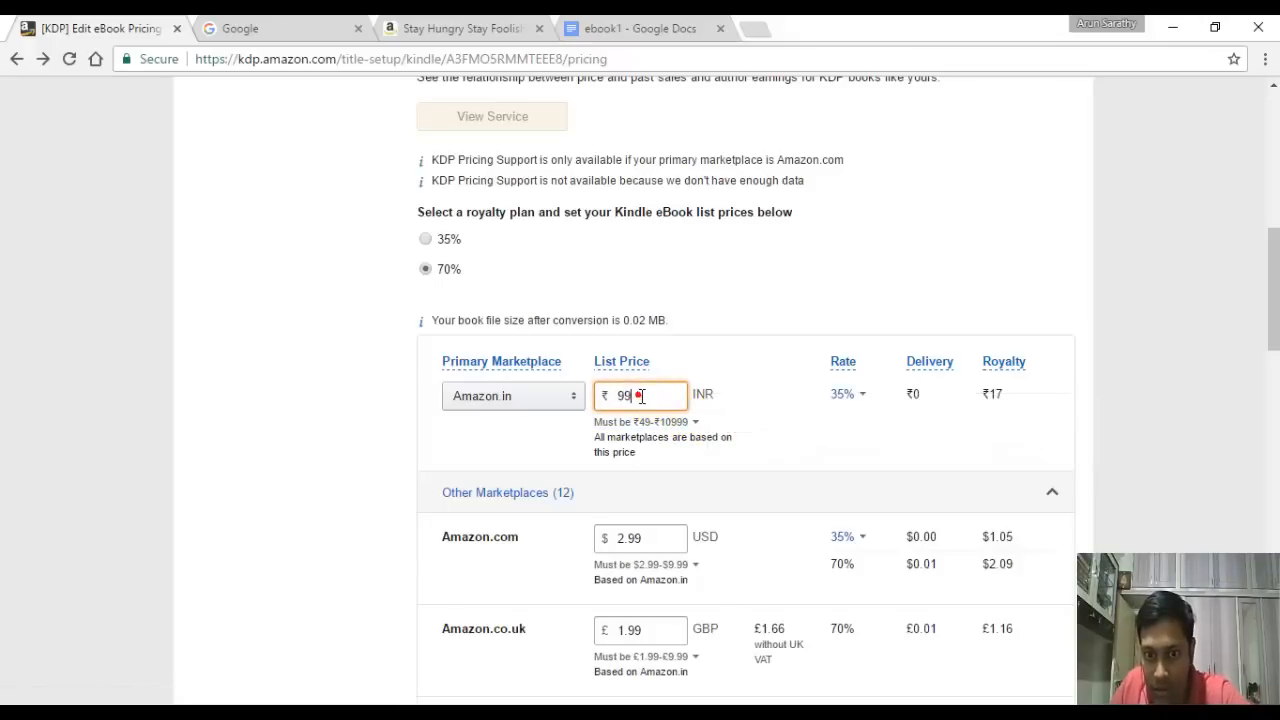
key("Tab")
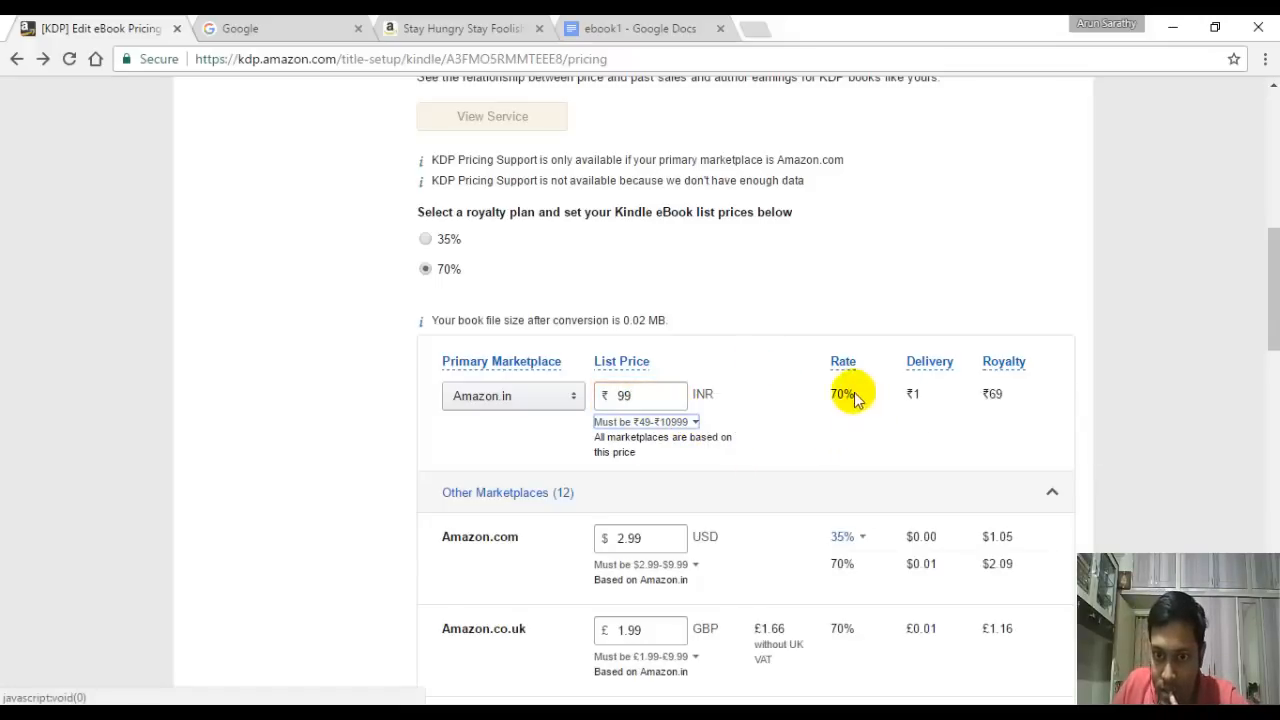
double_click(1006, 398)
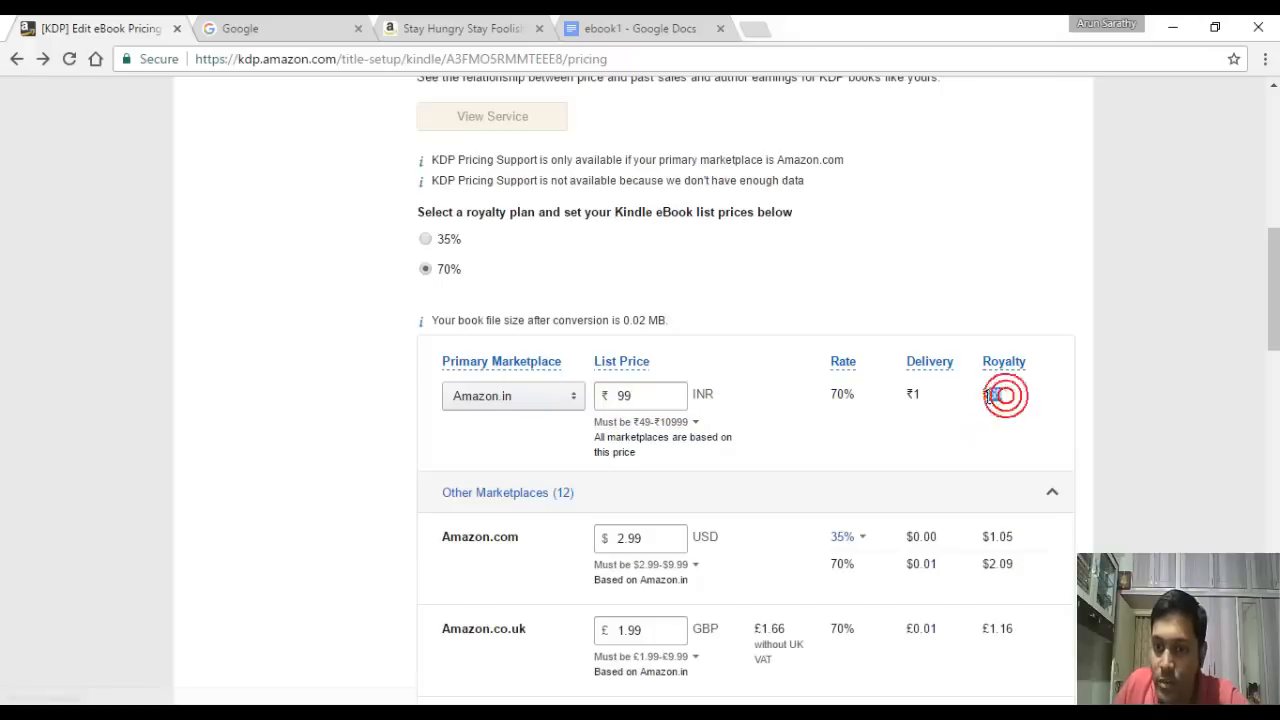
left_click(1033, 413)
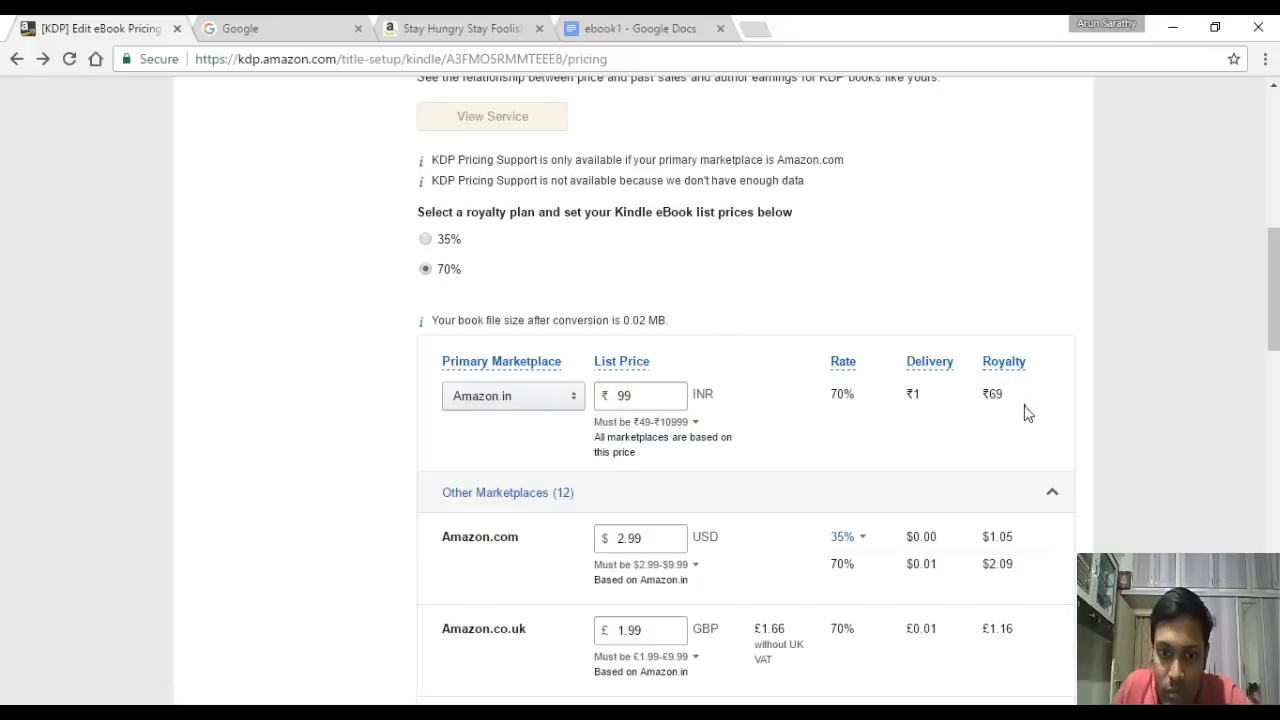
Step: Review the list prices and allowed ranges of the other marketplaces, plus the Kindle MatchBook and Book Lending sections
scroll(820, 434, "down", 2)
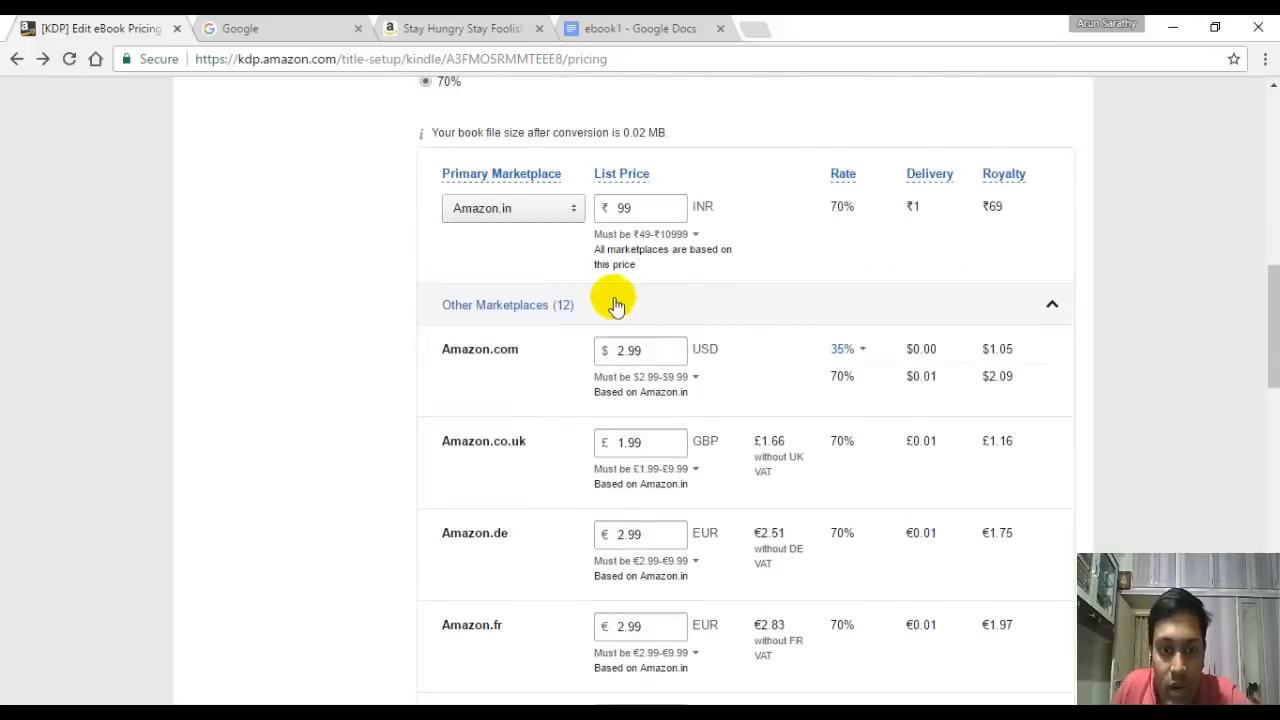
left_click(660, 377)
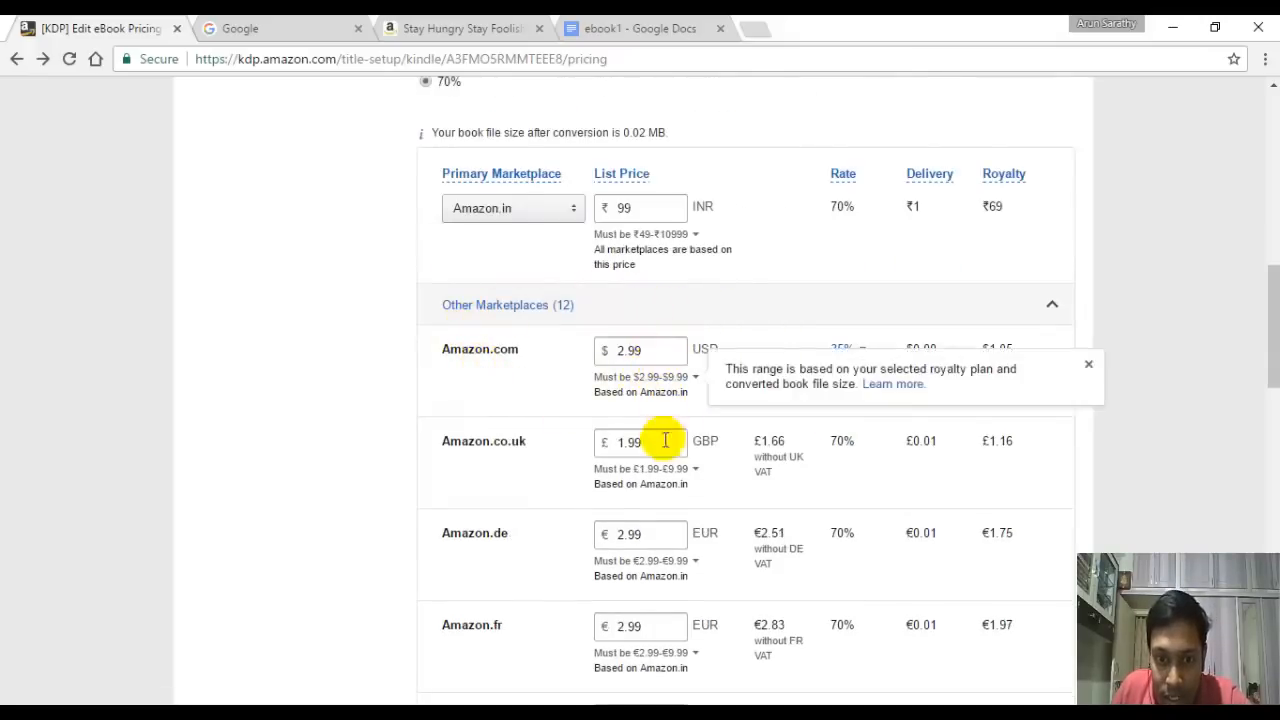
scroll(670, 530, "down", 1)
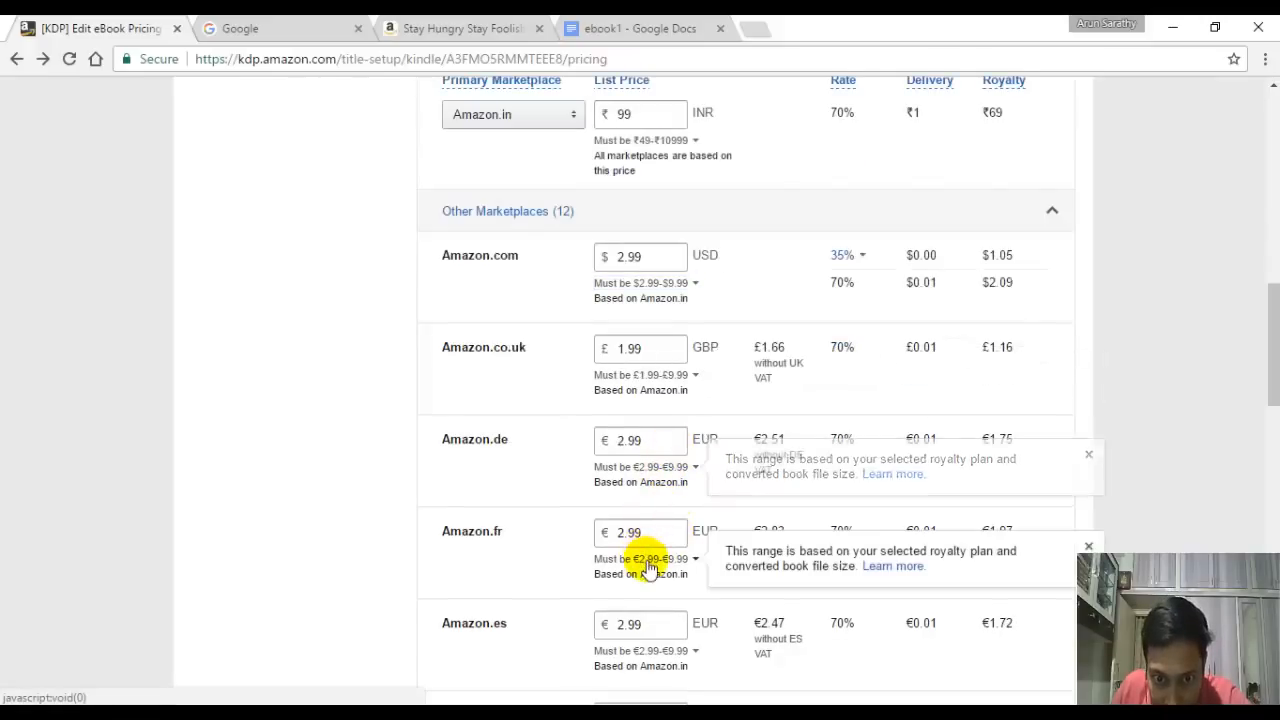
left_click(660, 375)
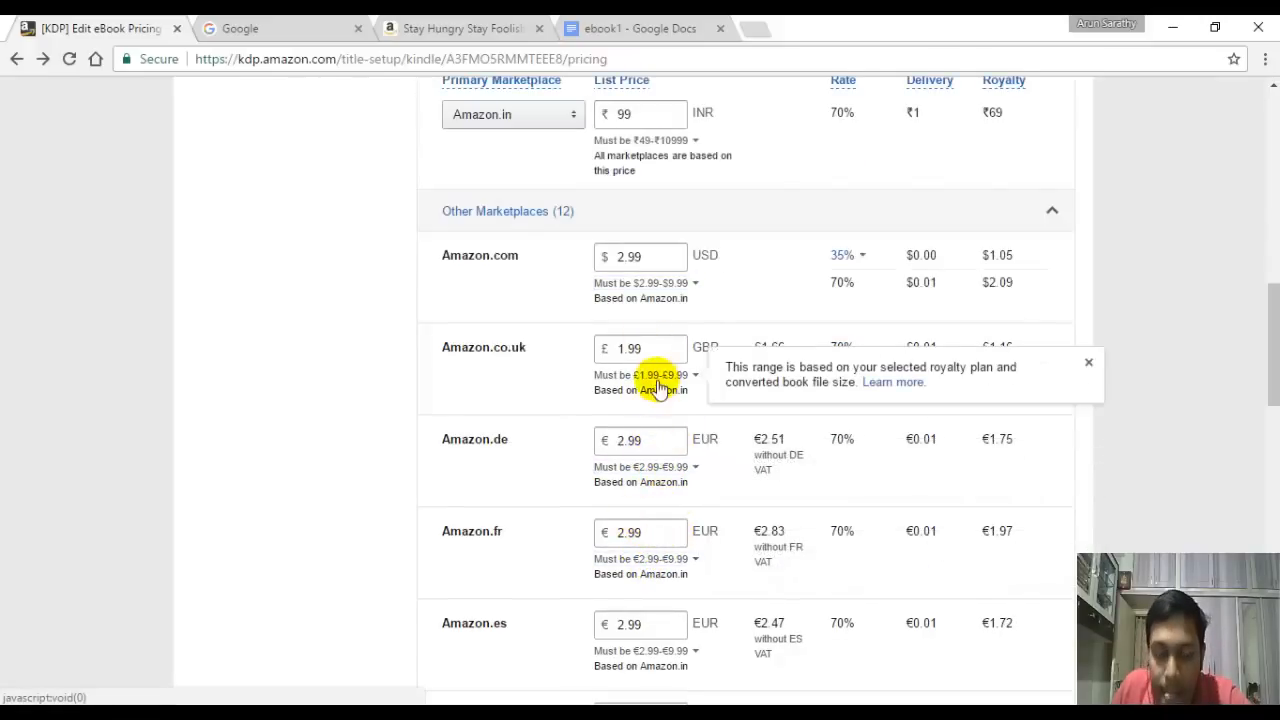
scroll(663, 295, "down", 7)
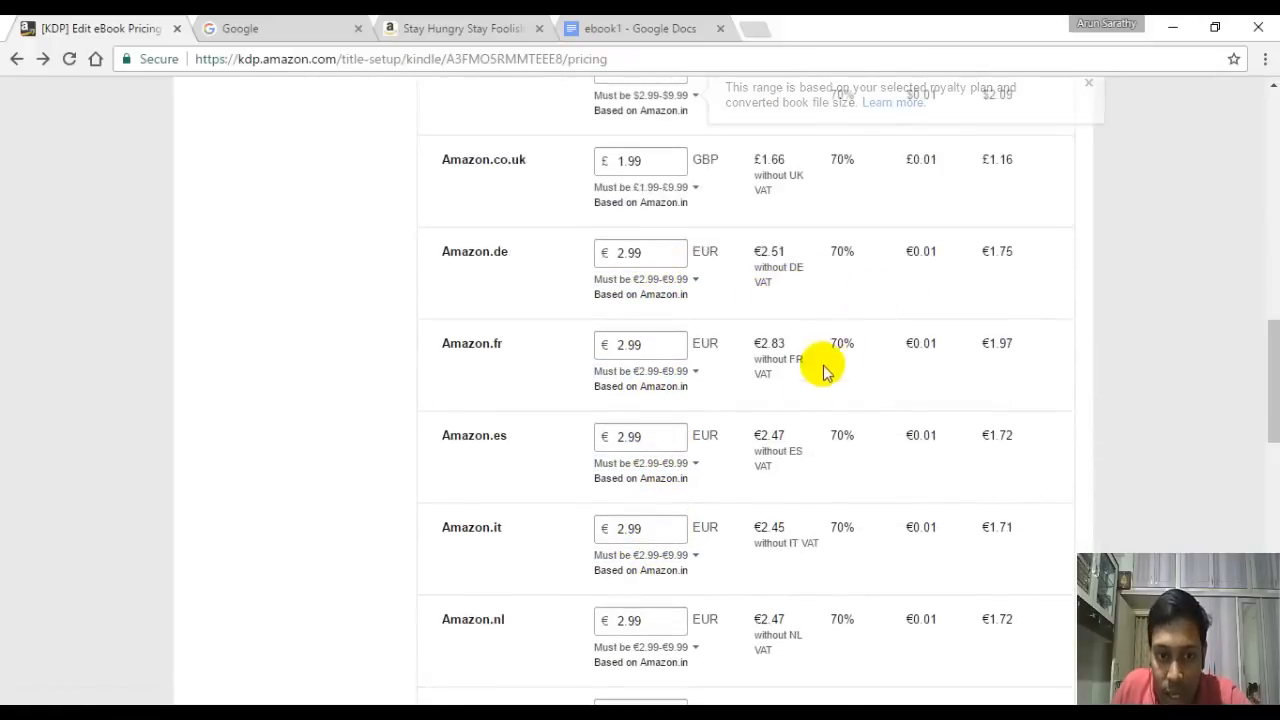
mouse_move(683, 470)
scroll(683, 470, "down", 4)
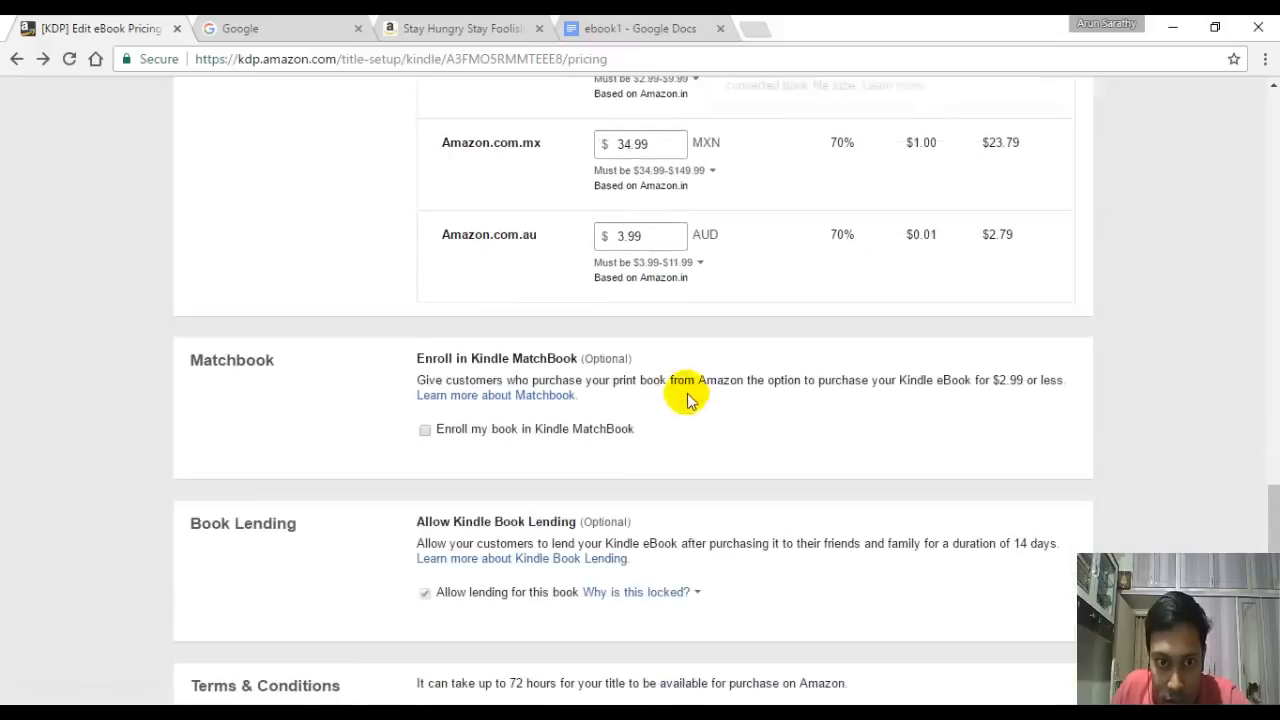
scroll(703, 409, "down", 1)
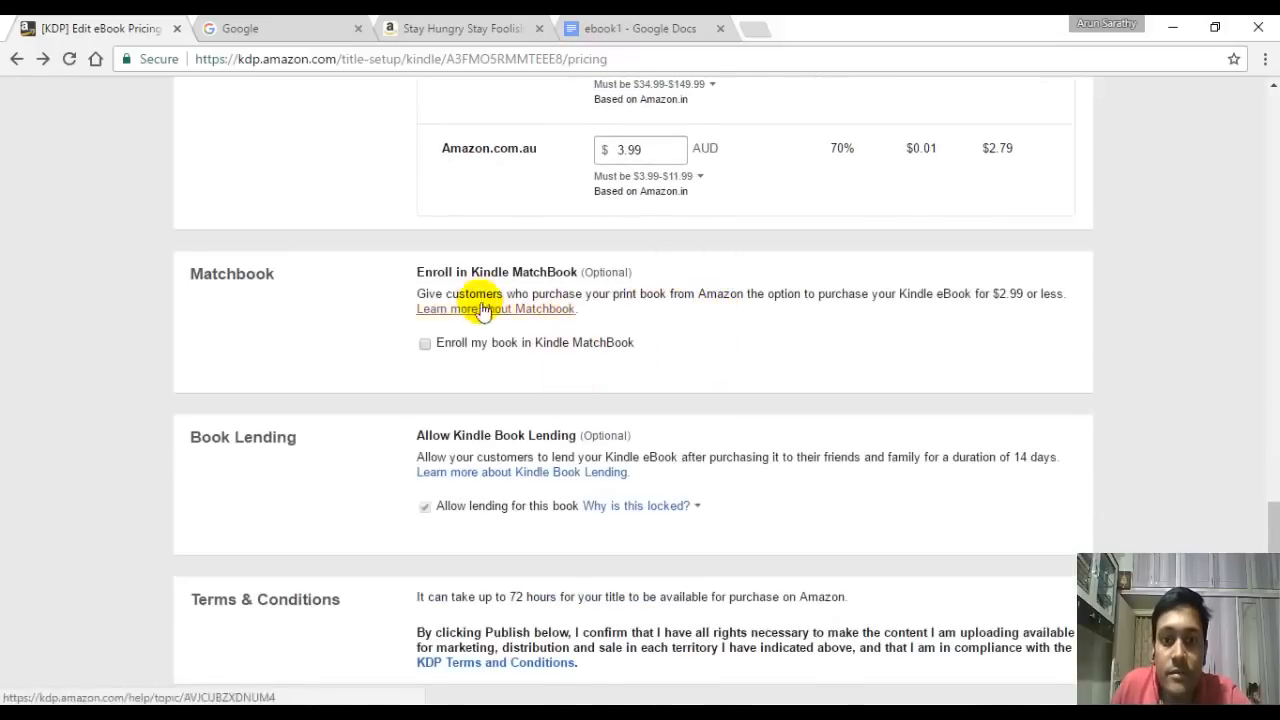
scroll(591, 357, "up", 17)
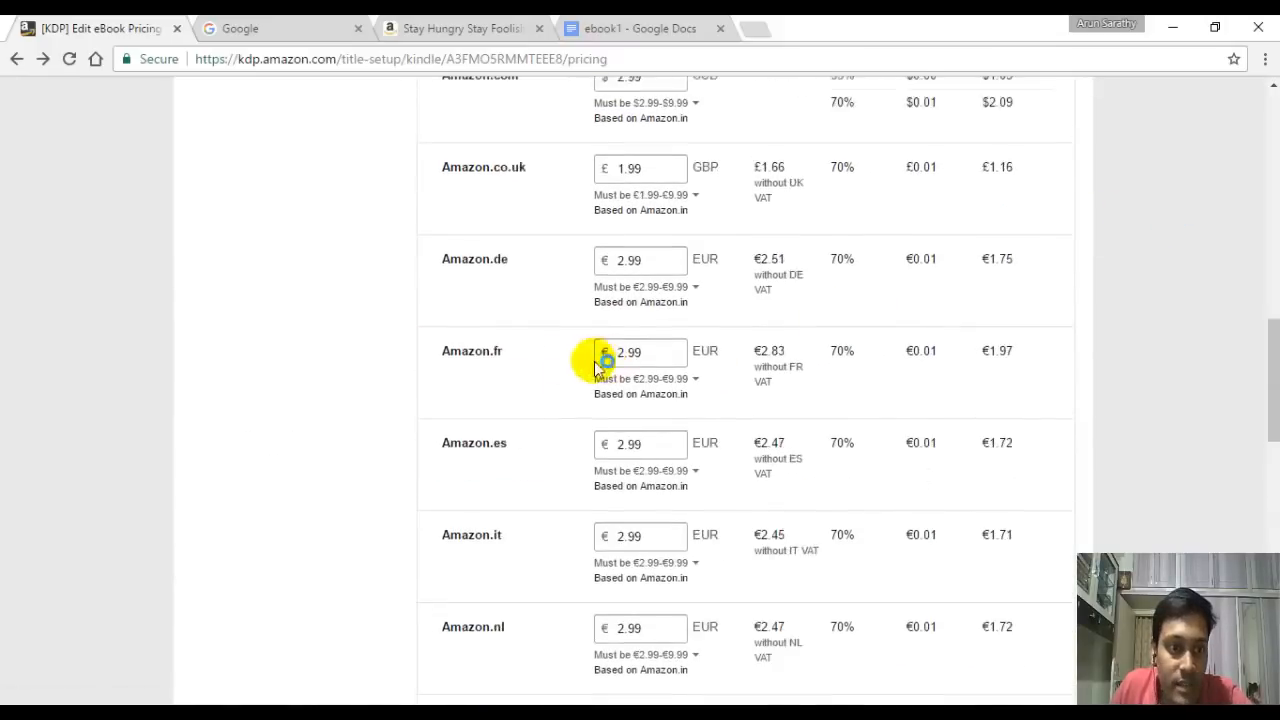
left_click(309, 312)
scroll(371, 314, "down", 2)
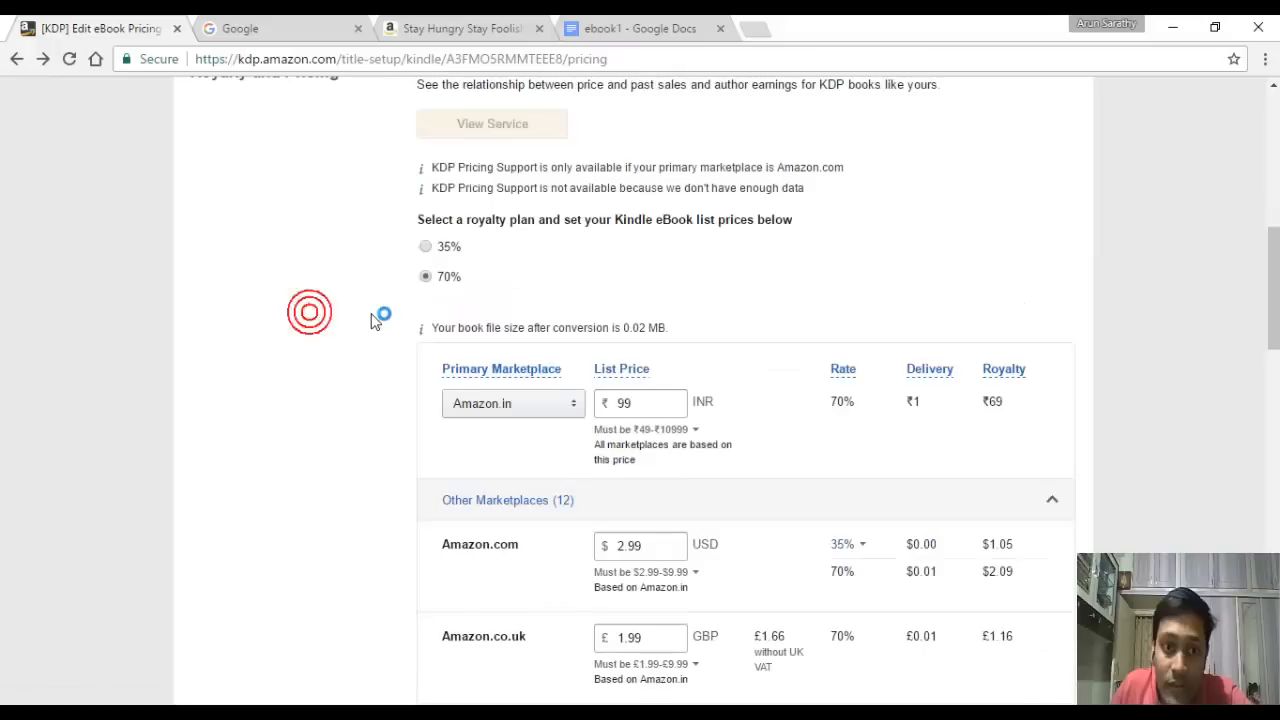
Step: Review the Royalty and Pricing section, from the royalty plan and marketplace prices through to the Kindle MatchBook enrollment option
scroll(316, 332, "up", 2)
left_click(275, 408)
left_click(341, 328)
left_click(268, 300)
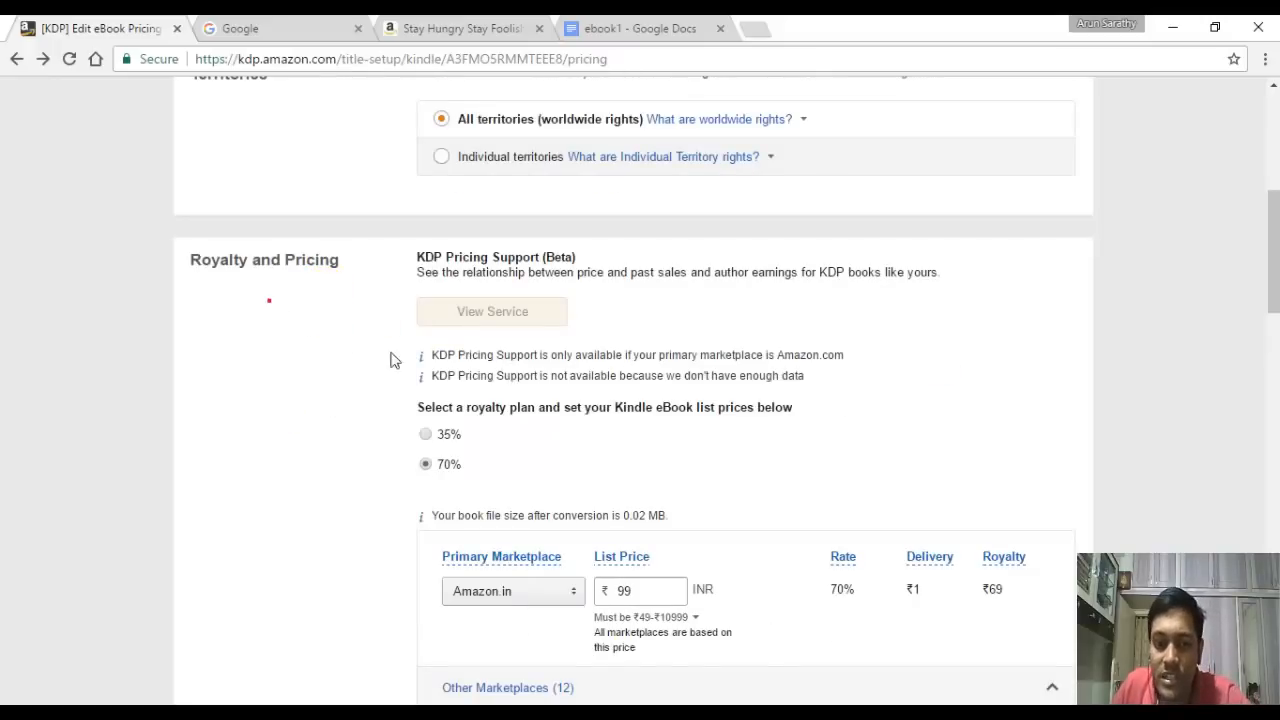
scroll(497, 457, "down", 1)
left_click(268, 216)
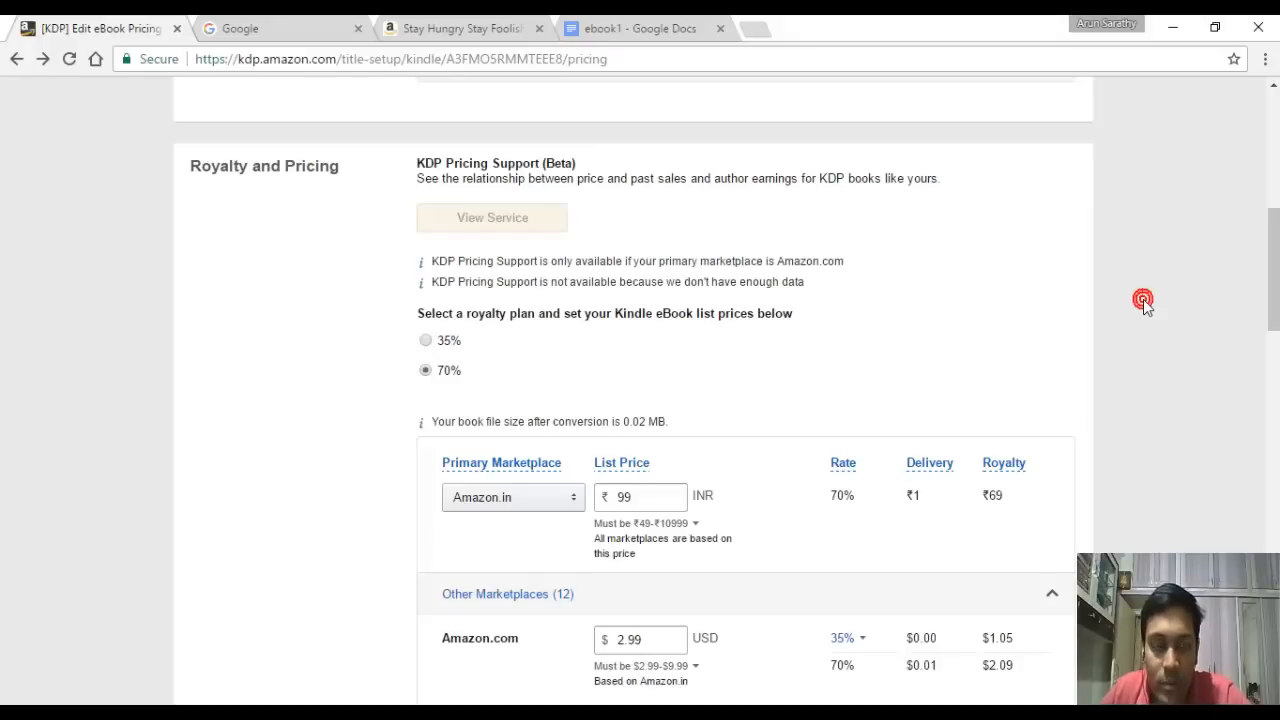
scroll(529, 366, "down", 14)
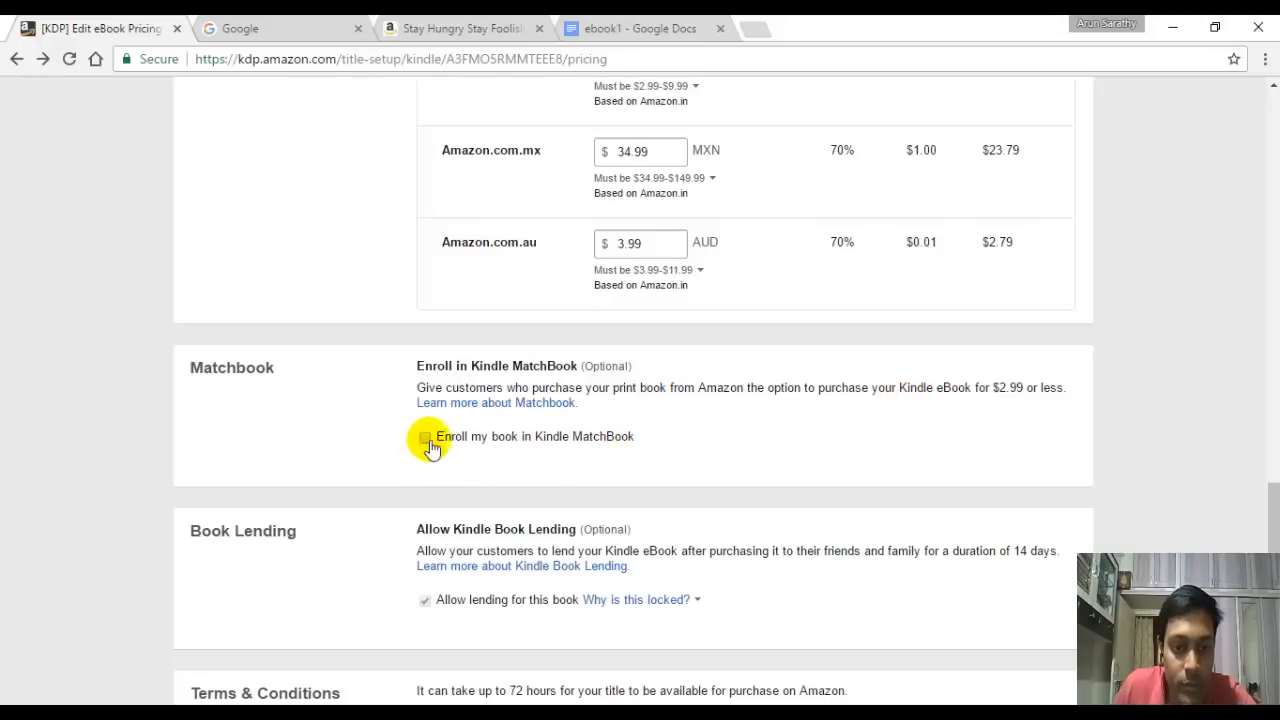
scroll(650, 425, "down", 1)
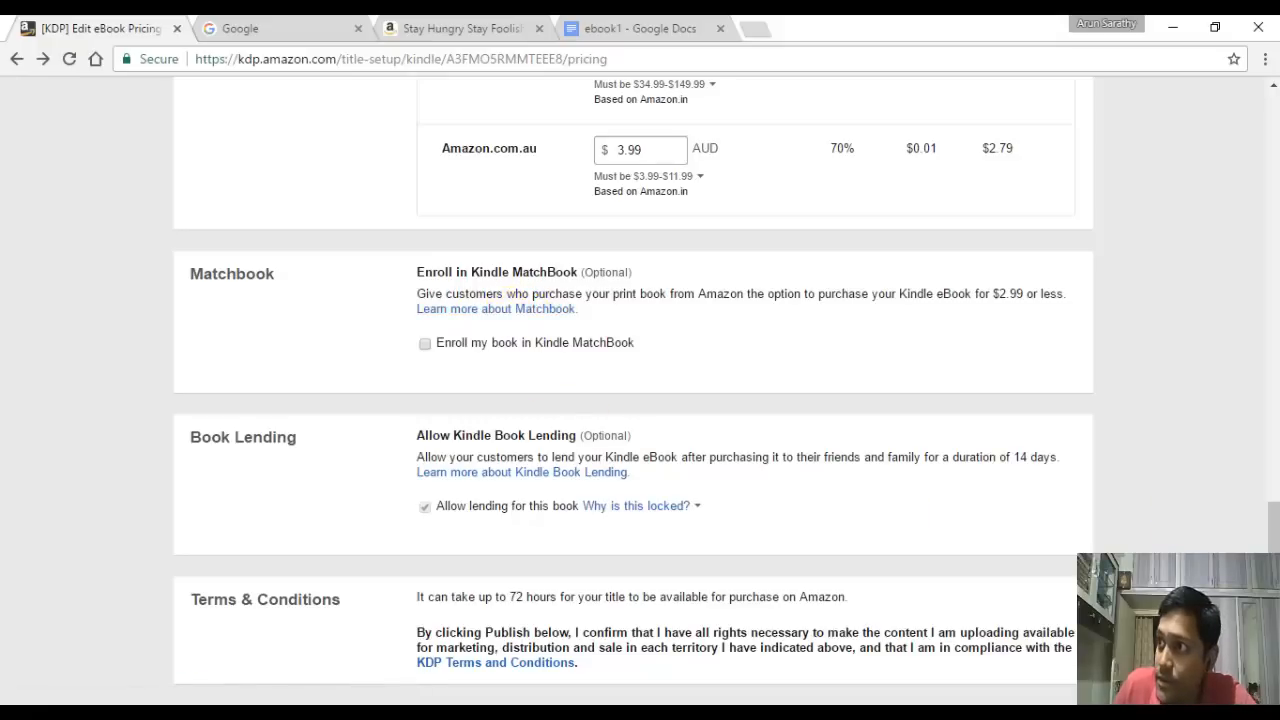
Step: Read the Kindle Book Lending section and the explanation of why the lending option is locked for this book
left_click(338, 461)
scroll(350, 440, "down", 2)
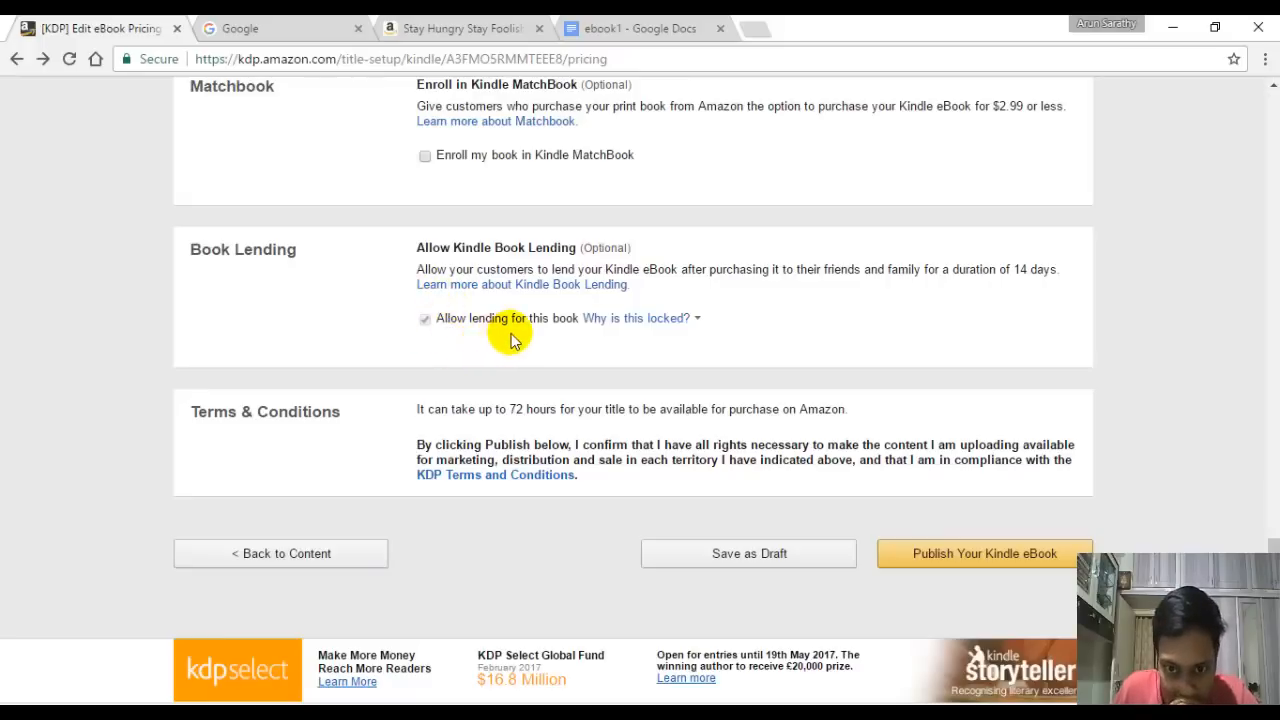
left_click(645, 320)
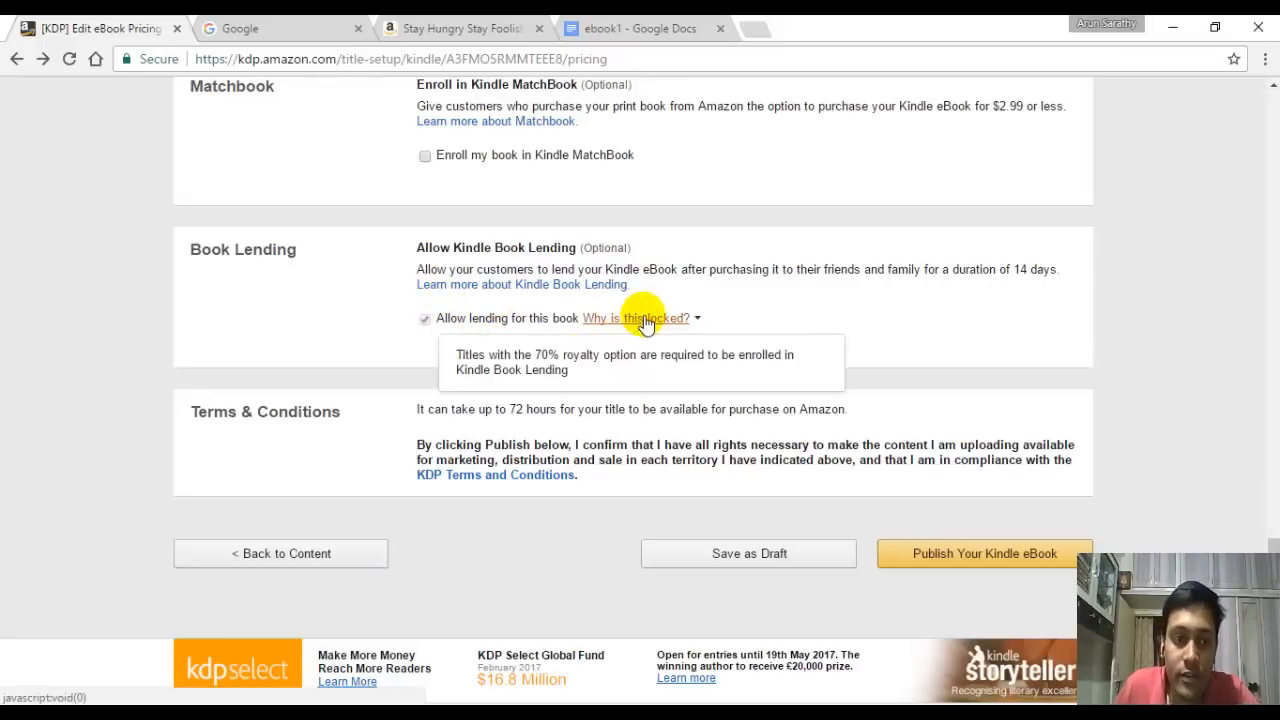
left_click(716, 250)
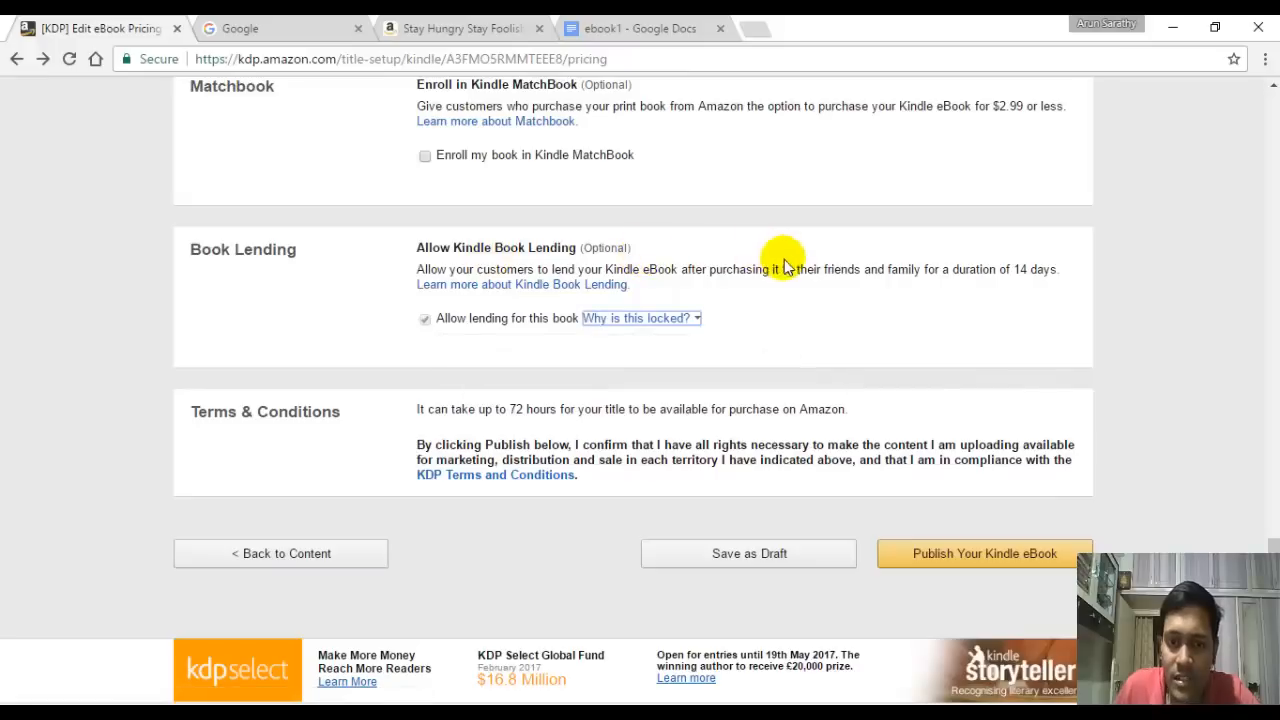
left_click(781, 269)
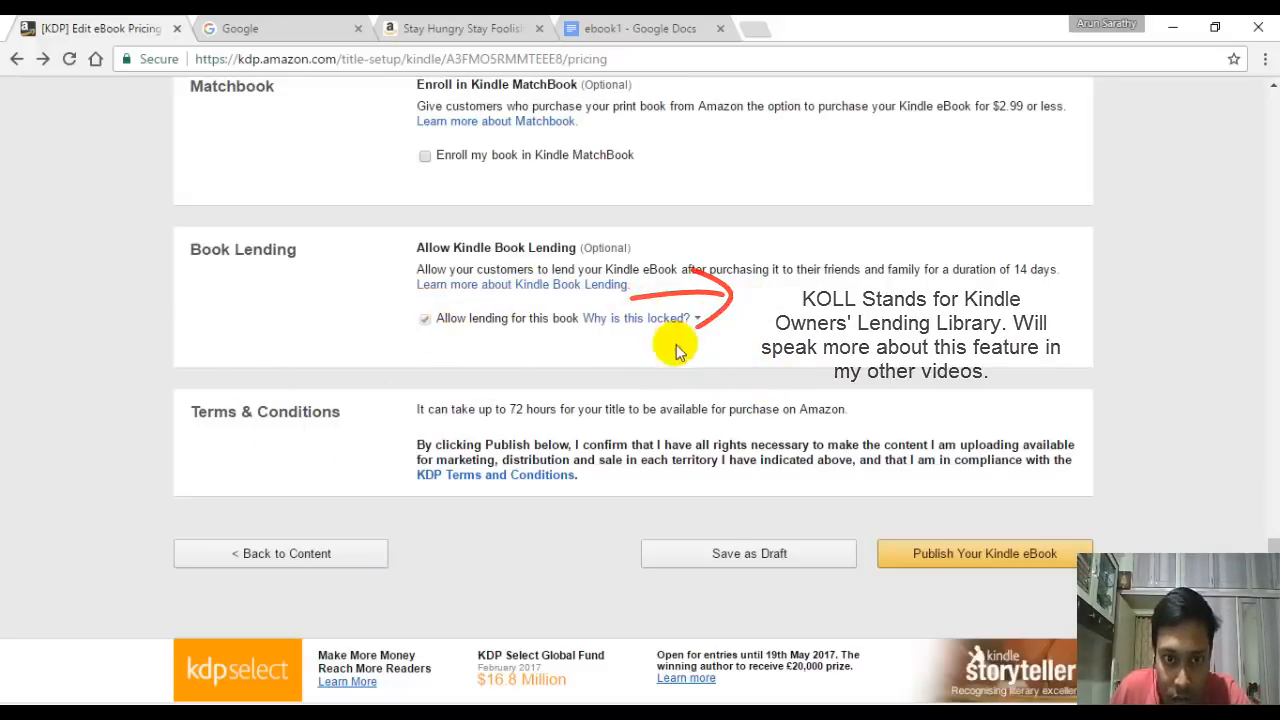
left_click(605, 318)
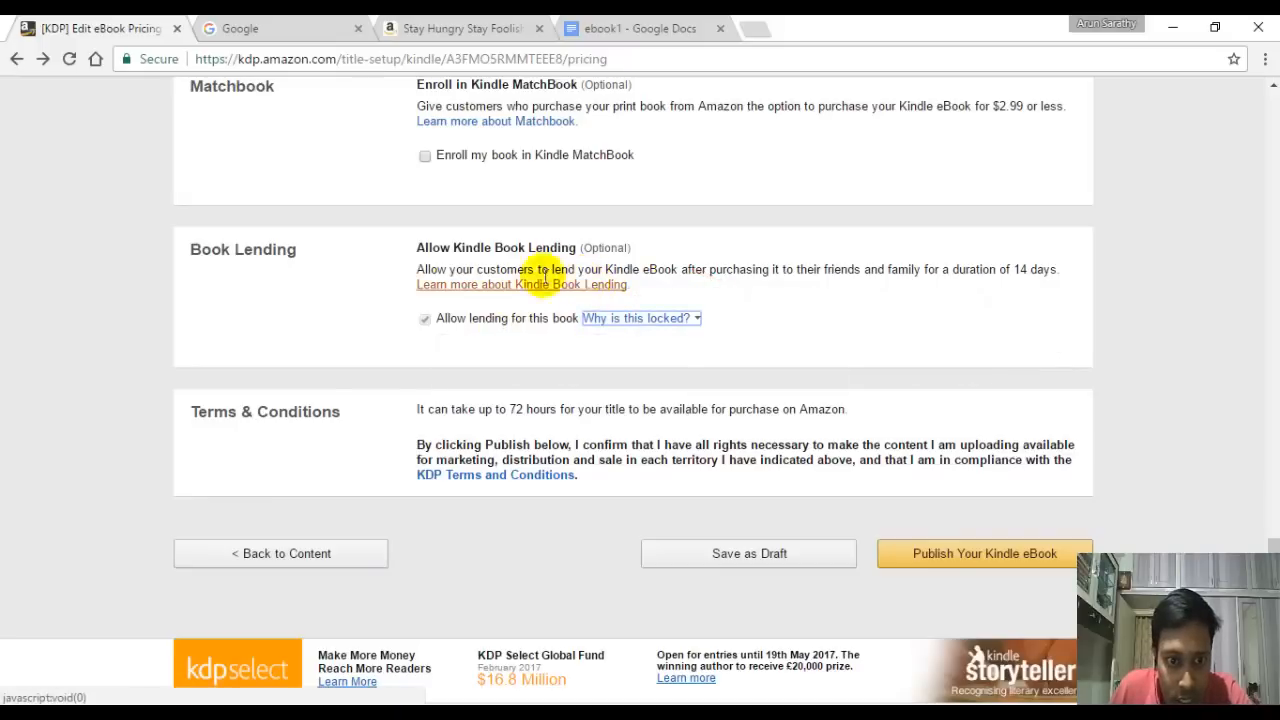
left_click(558, 414)
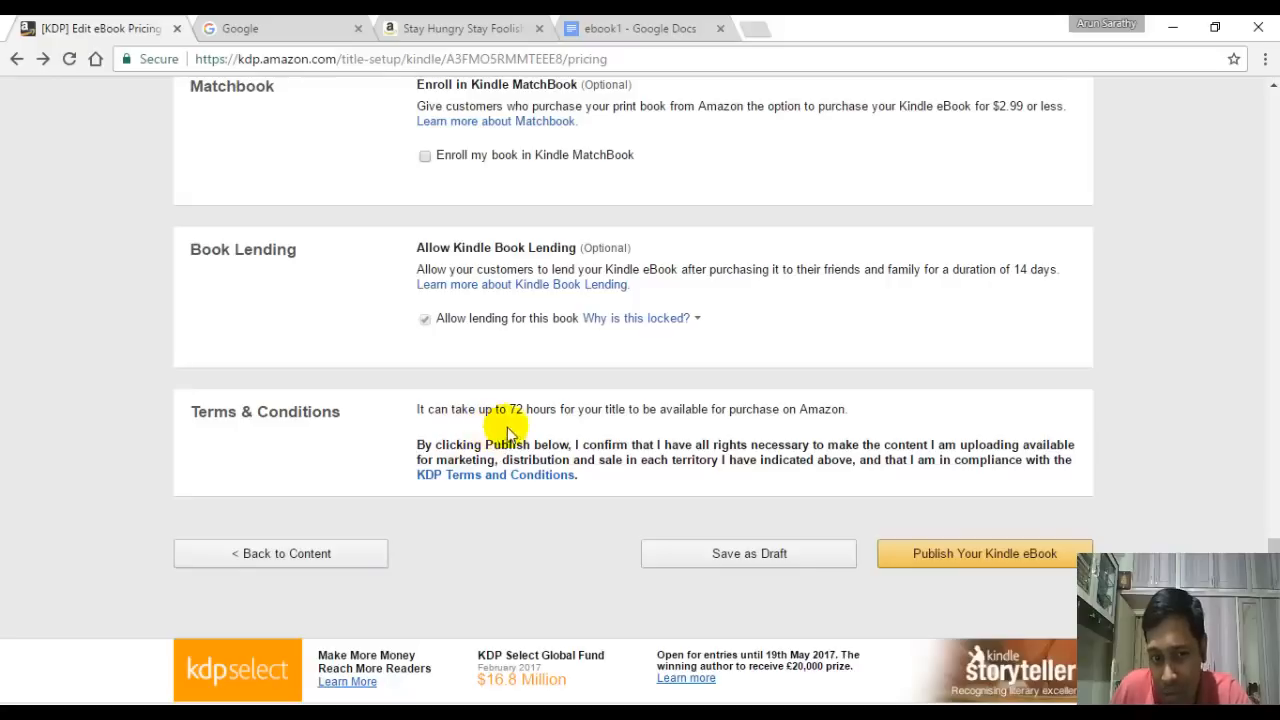
Step: Read the Terms & Conditions on title availability and recheck the list prices and royalties across all marketplaces
left_click(873, 412)
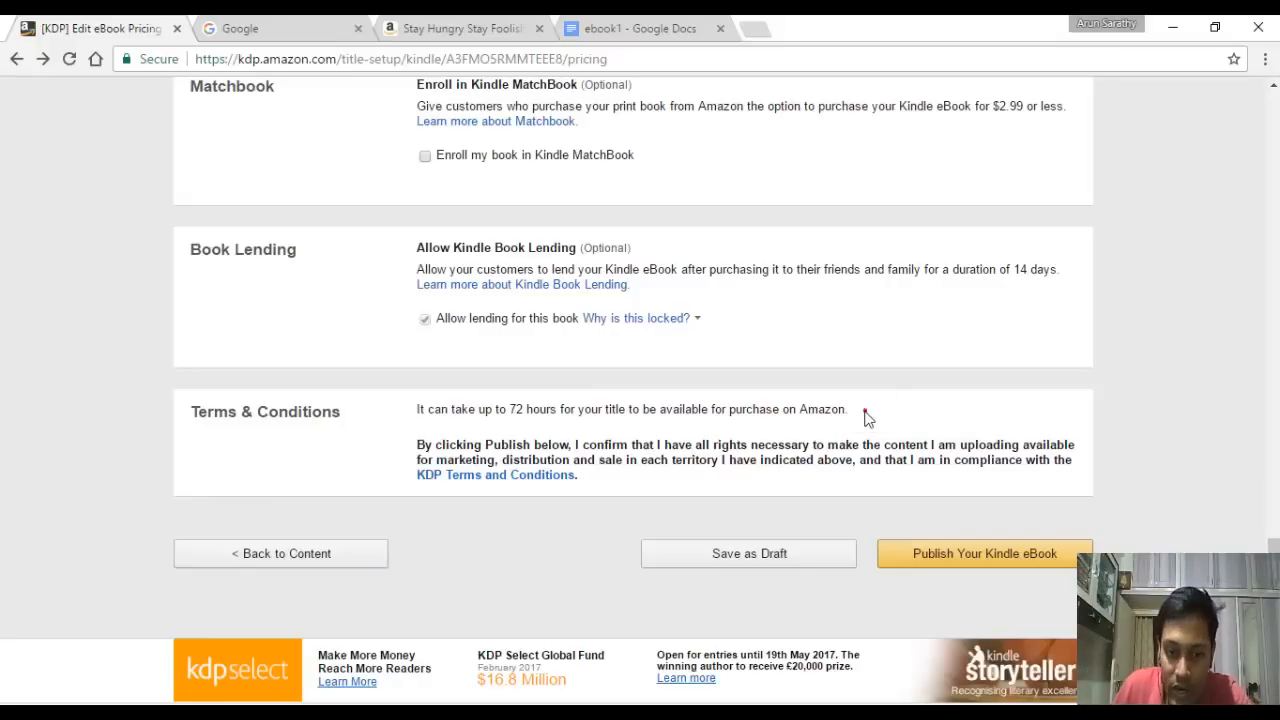
scroll(765, 365, "up", 5)
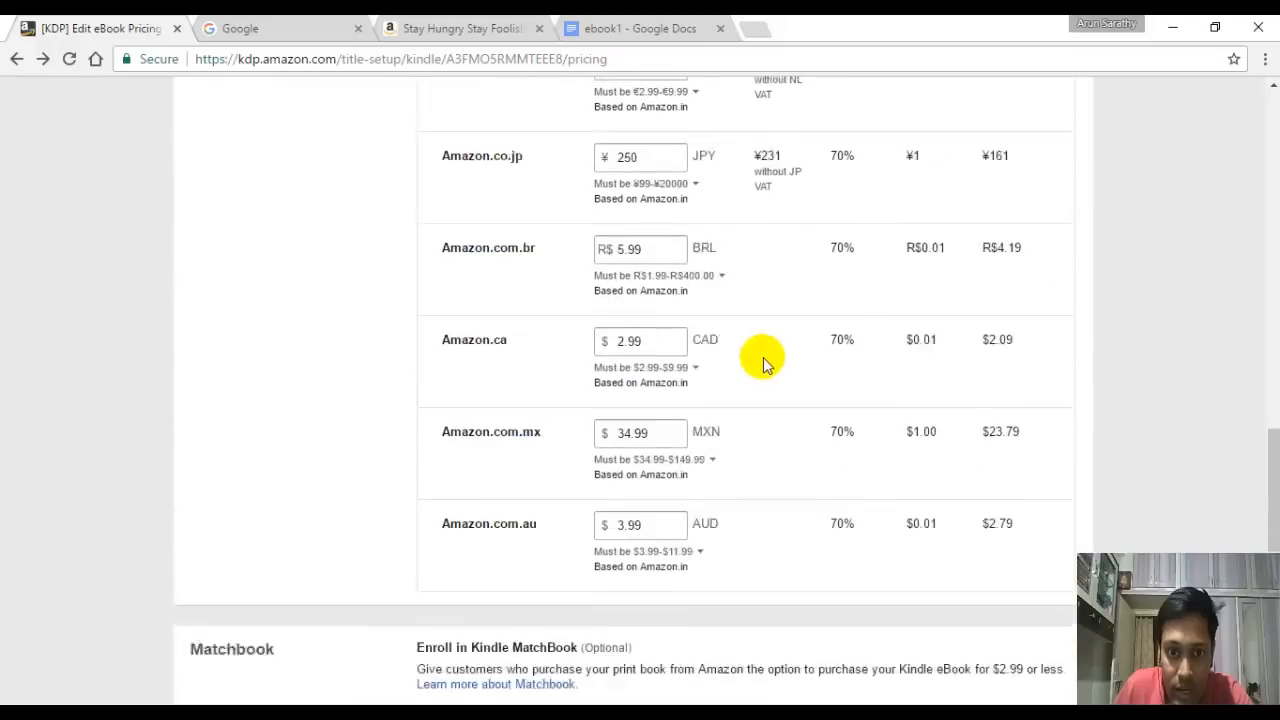
scroll(760, 355, "up", 15)
scroll(738, 302, "down", 8)
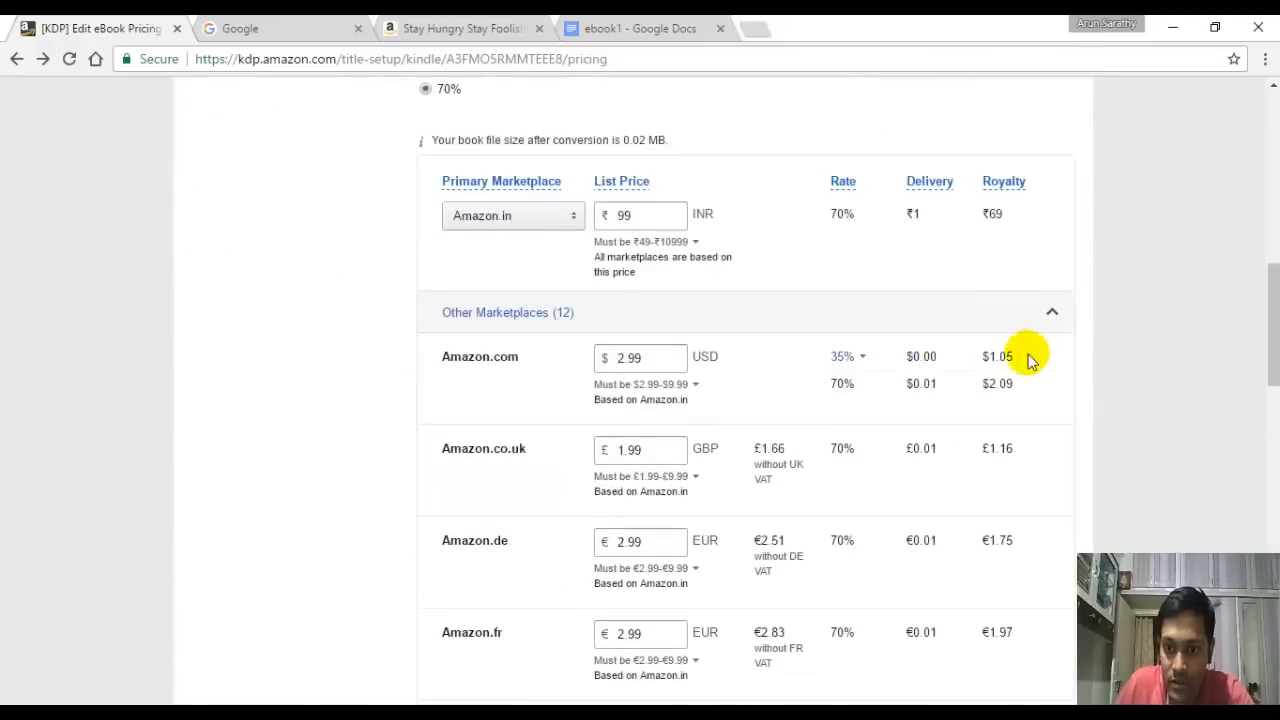
scroll(1030, 360, "down", 12)
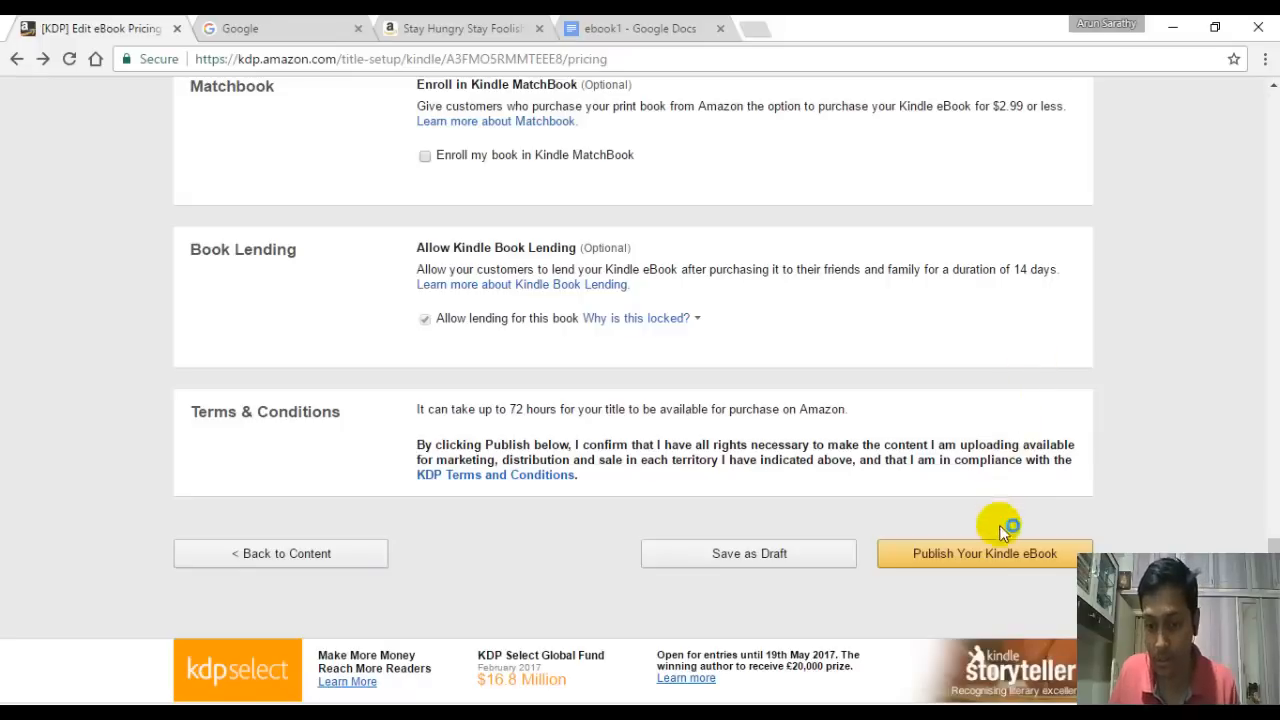
Step: Submit the Kindle eBook for publishing with the current pricing settings
left_click(997, 558)
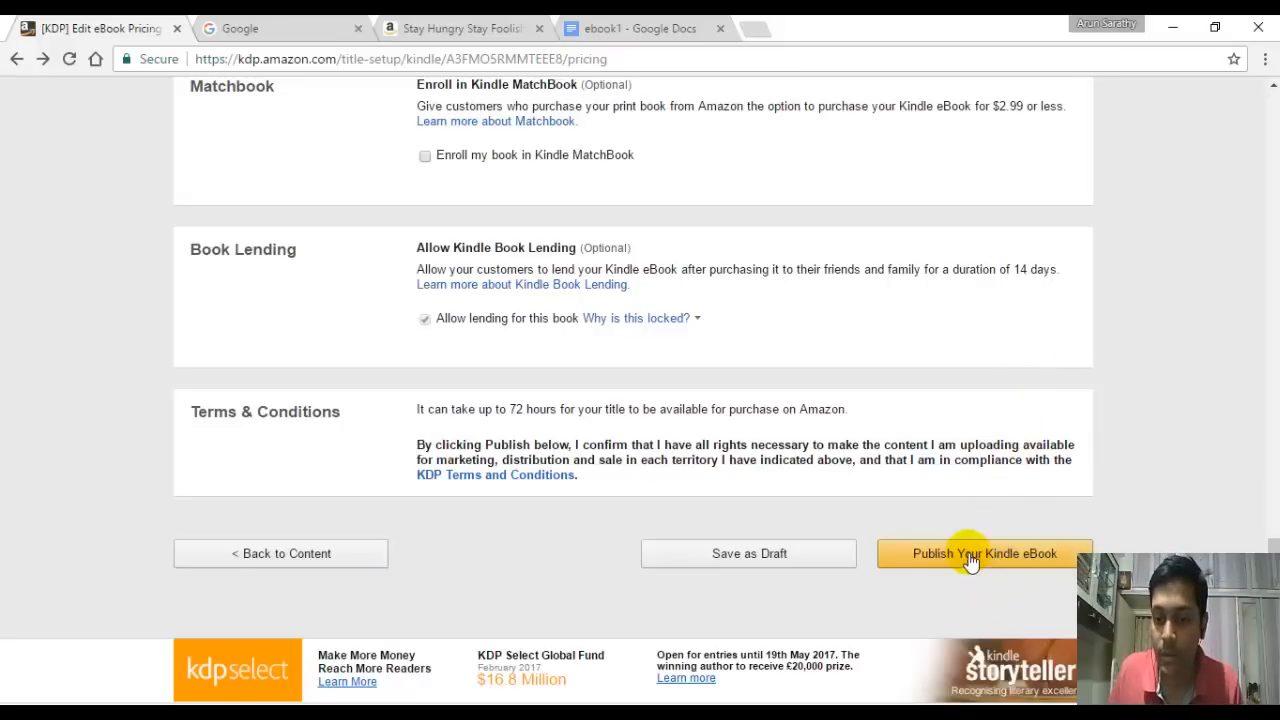
scroll(970, 562, "down", 1)
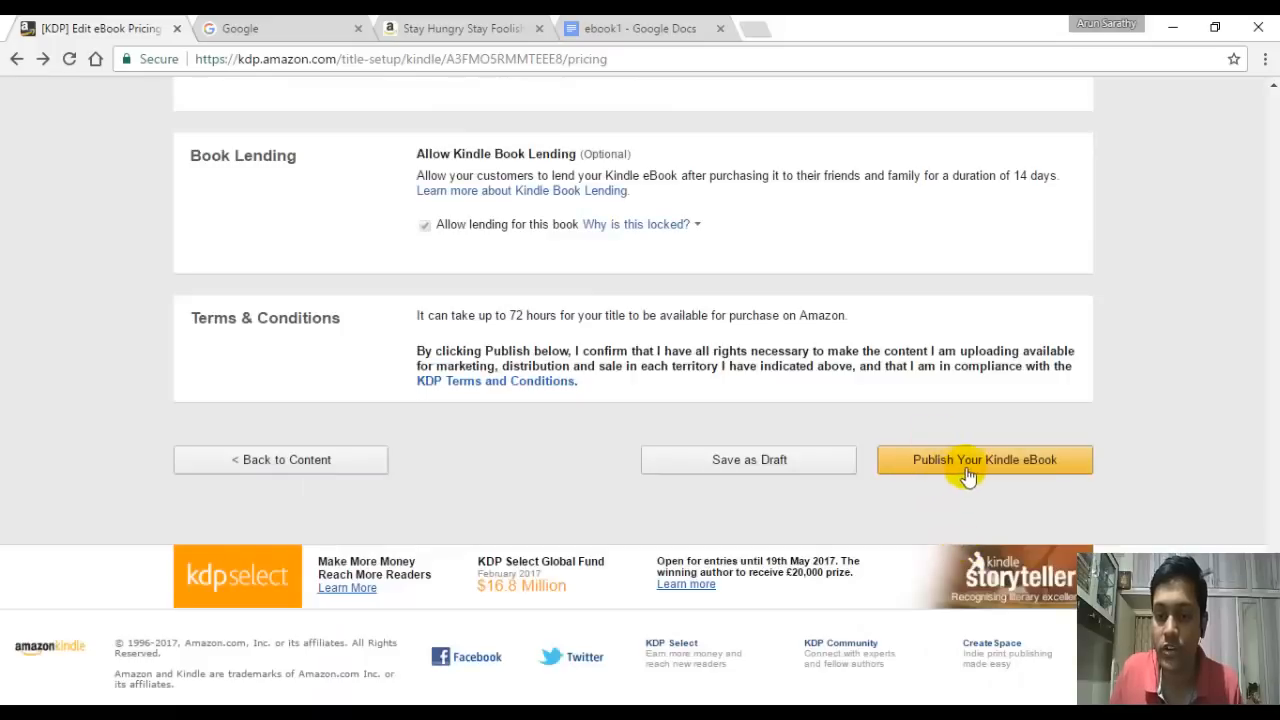